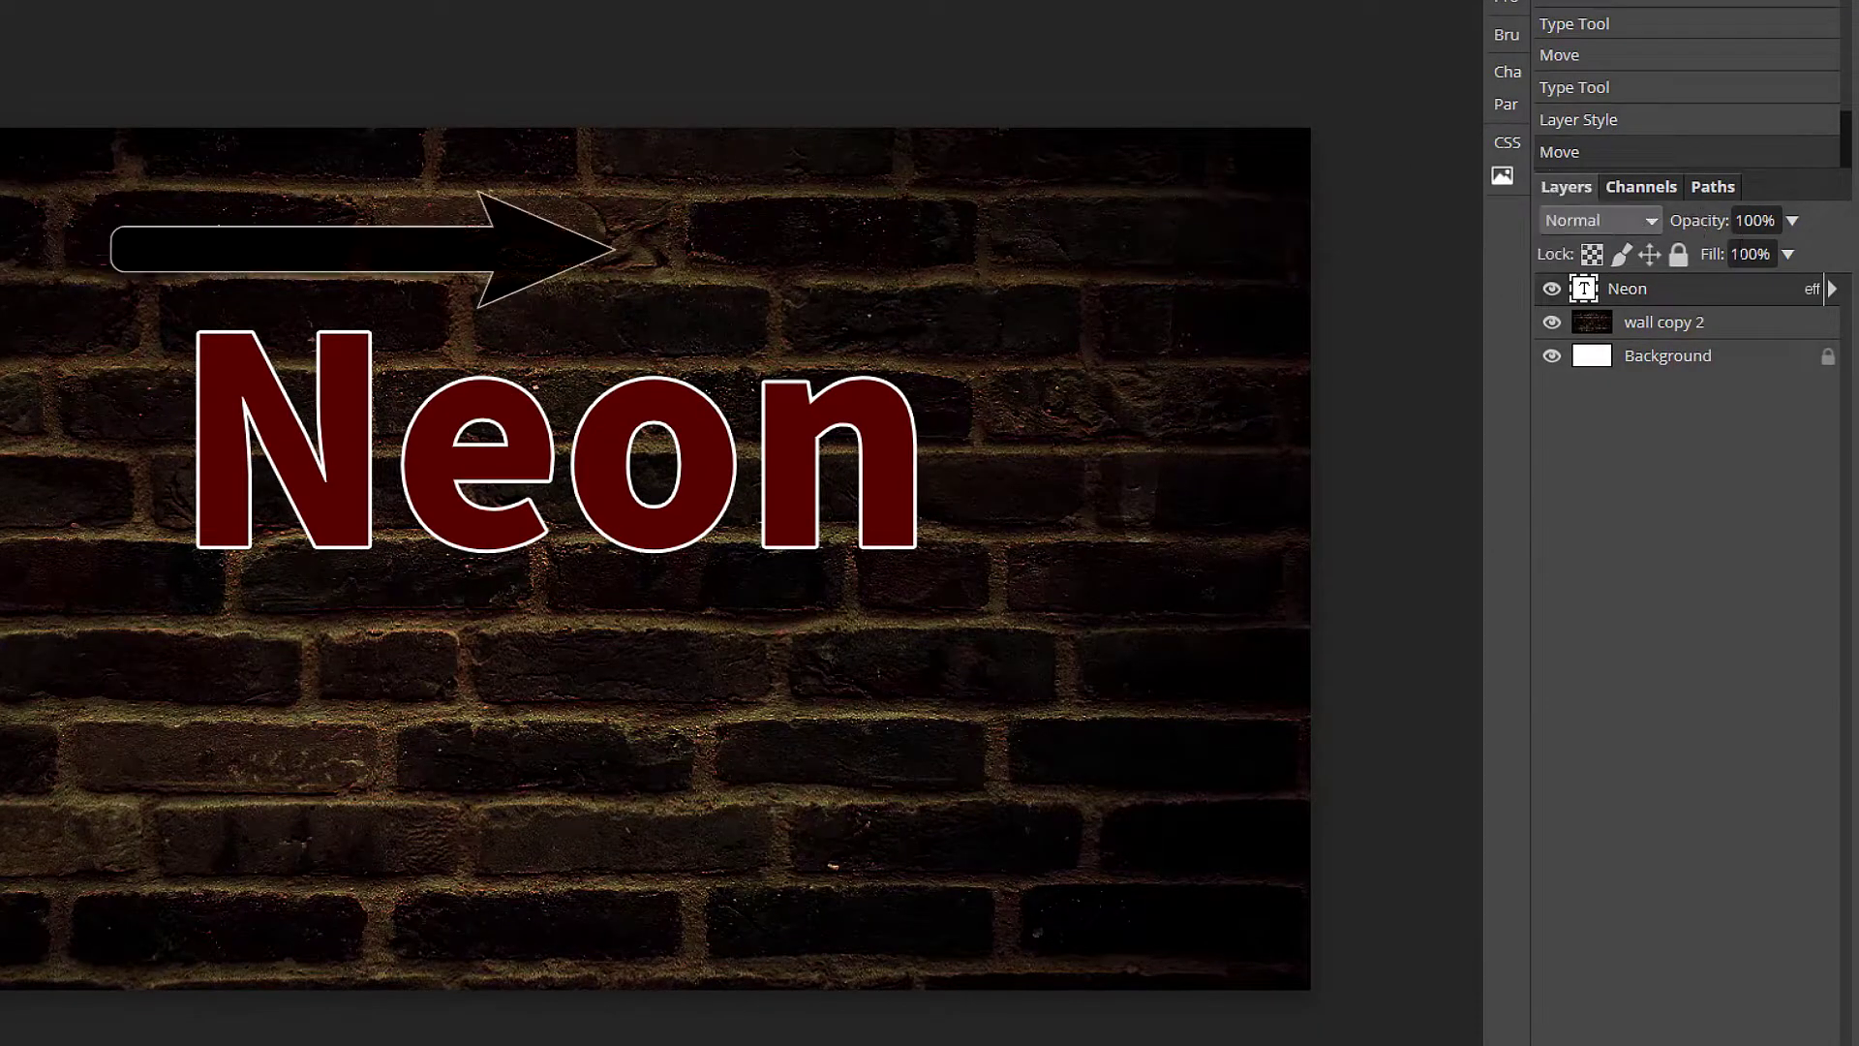
Drag the Neon layer's Fill down to 0% so only its white outline remains
{"action": "left_click_drag", "start_coordinate": [1715, 254], "coordinate": [1681, 258]}
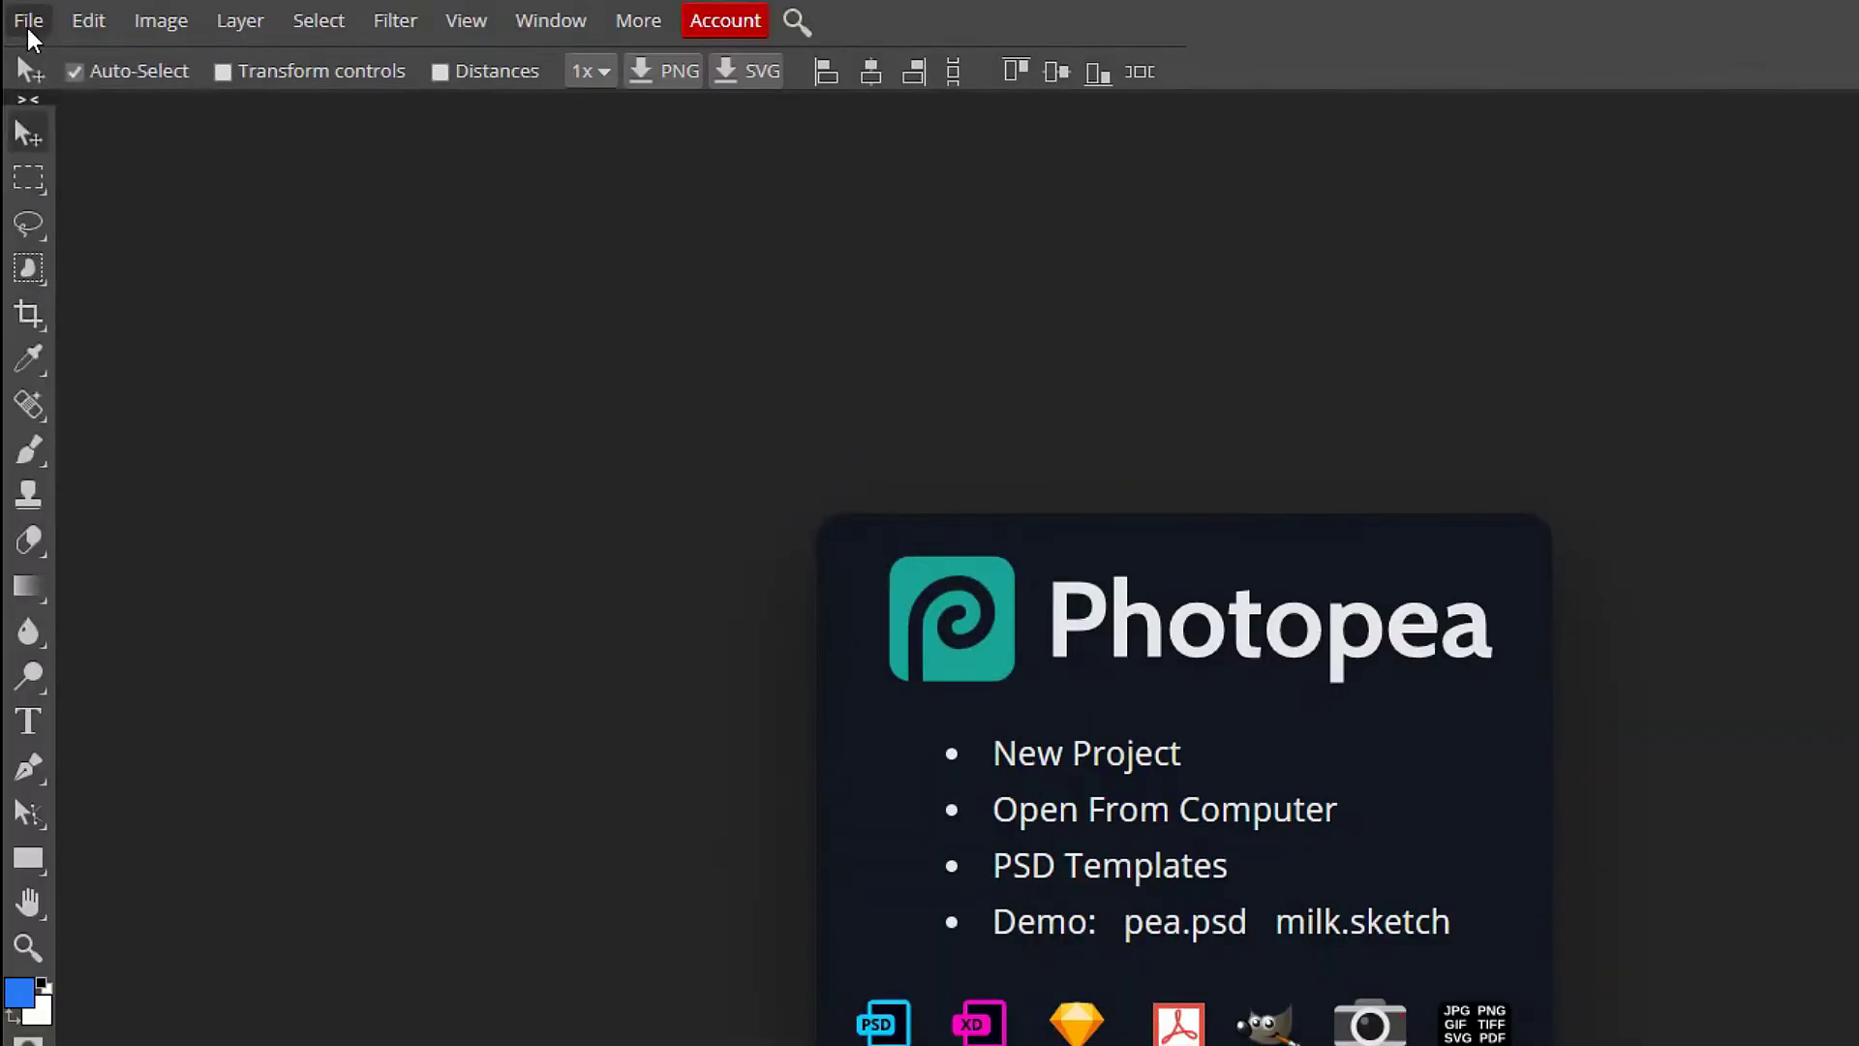
{"action": "left_click", "coordinate": [16, 15]}
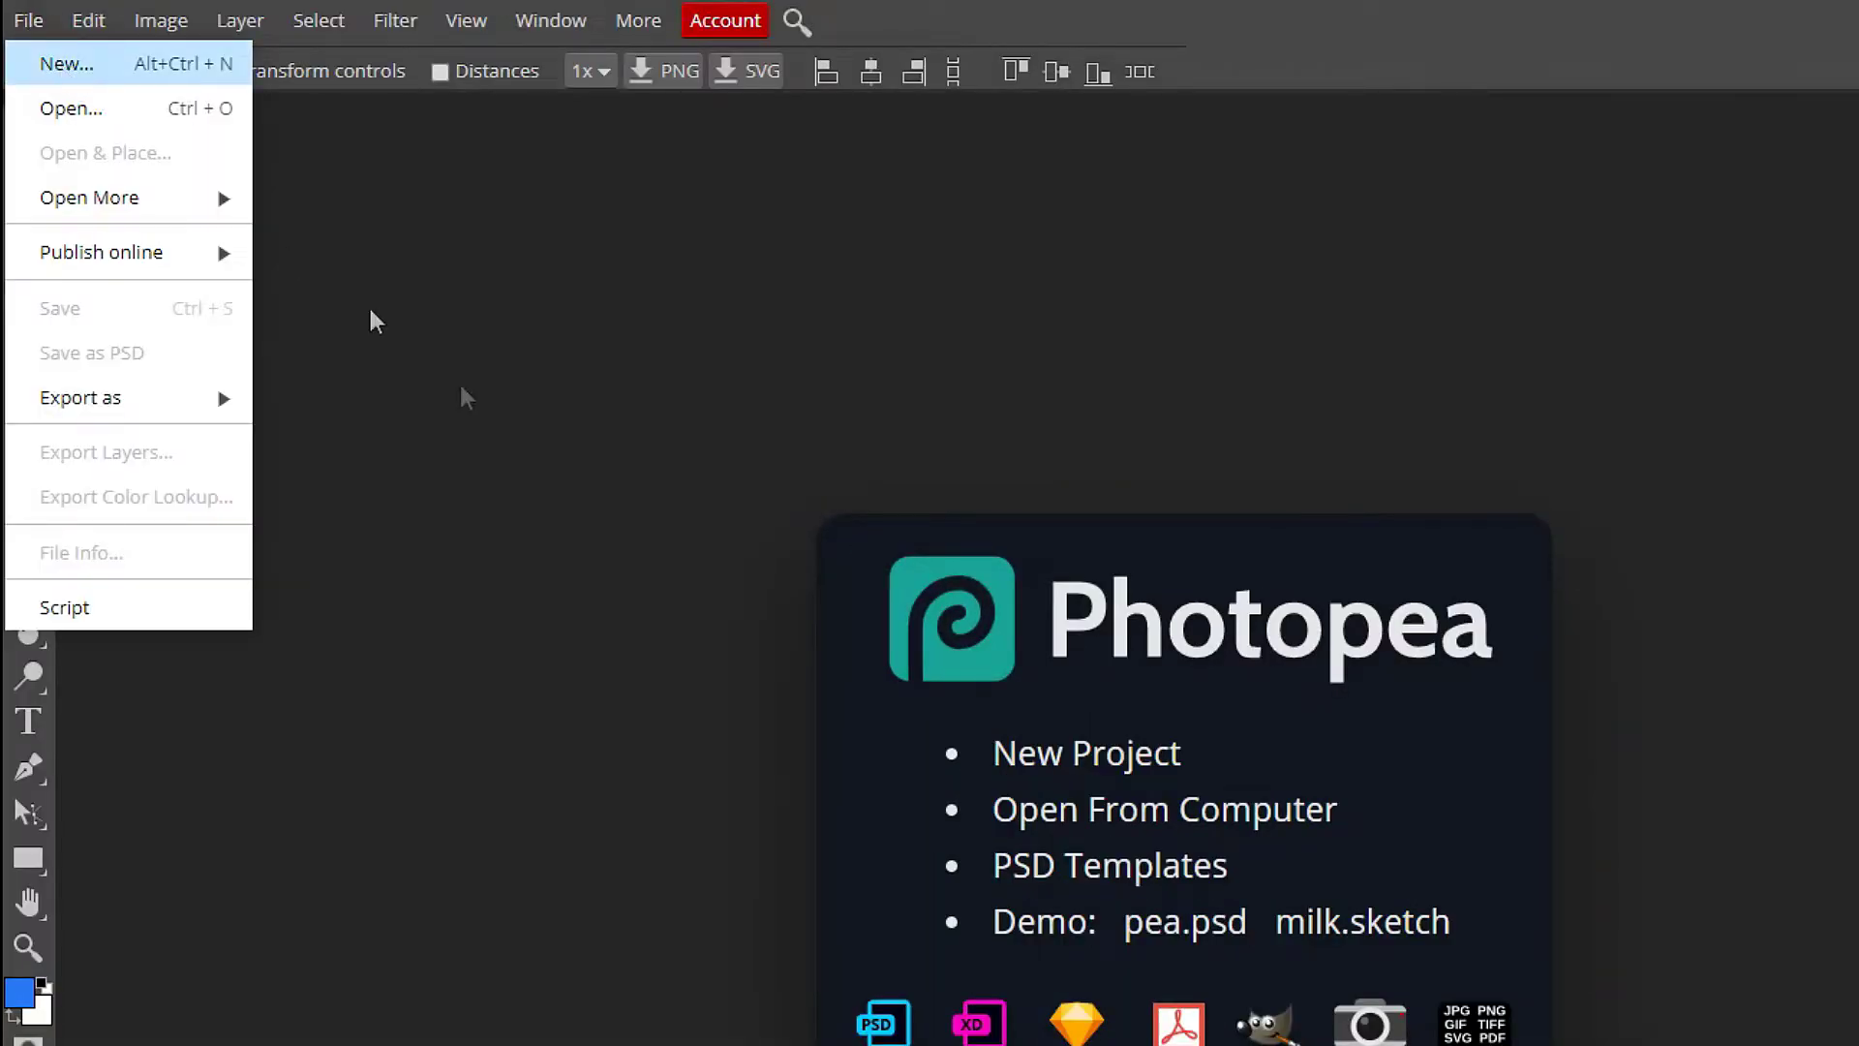
Create a new 1280×720 px project named 'neon'
{"action": "key", "text": "ctrl+alt+n"}
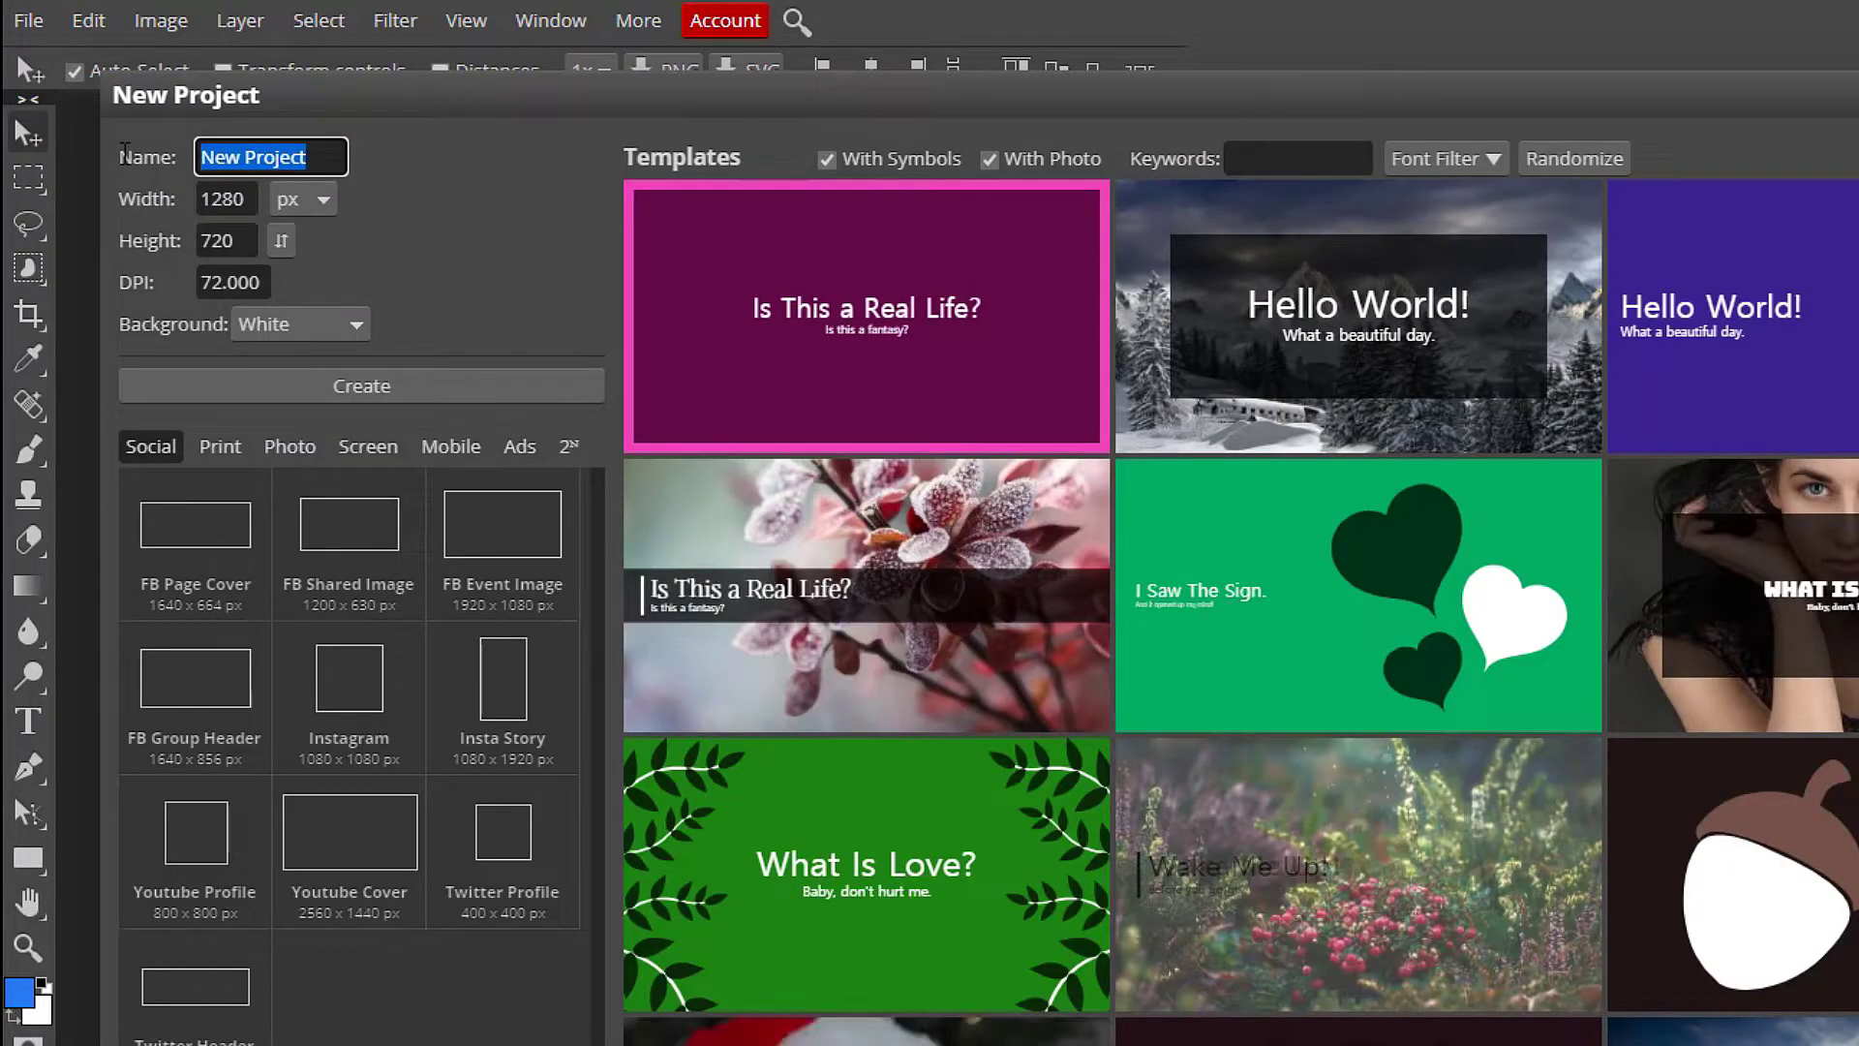
{"action": "type", "text": "neon"}
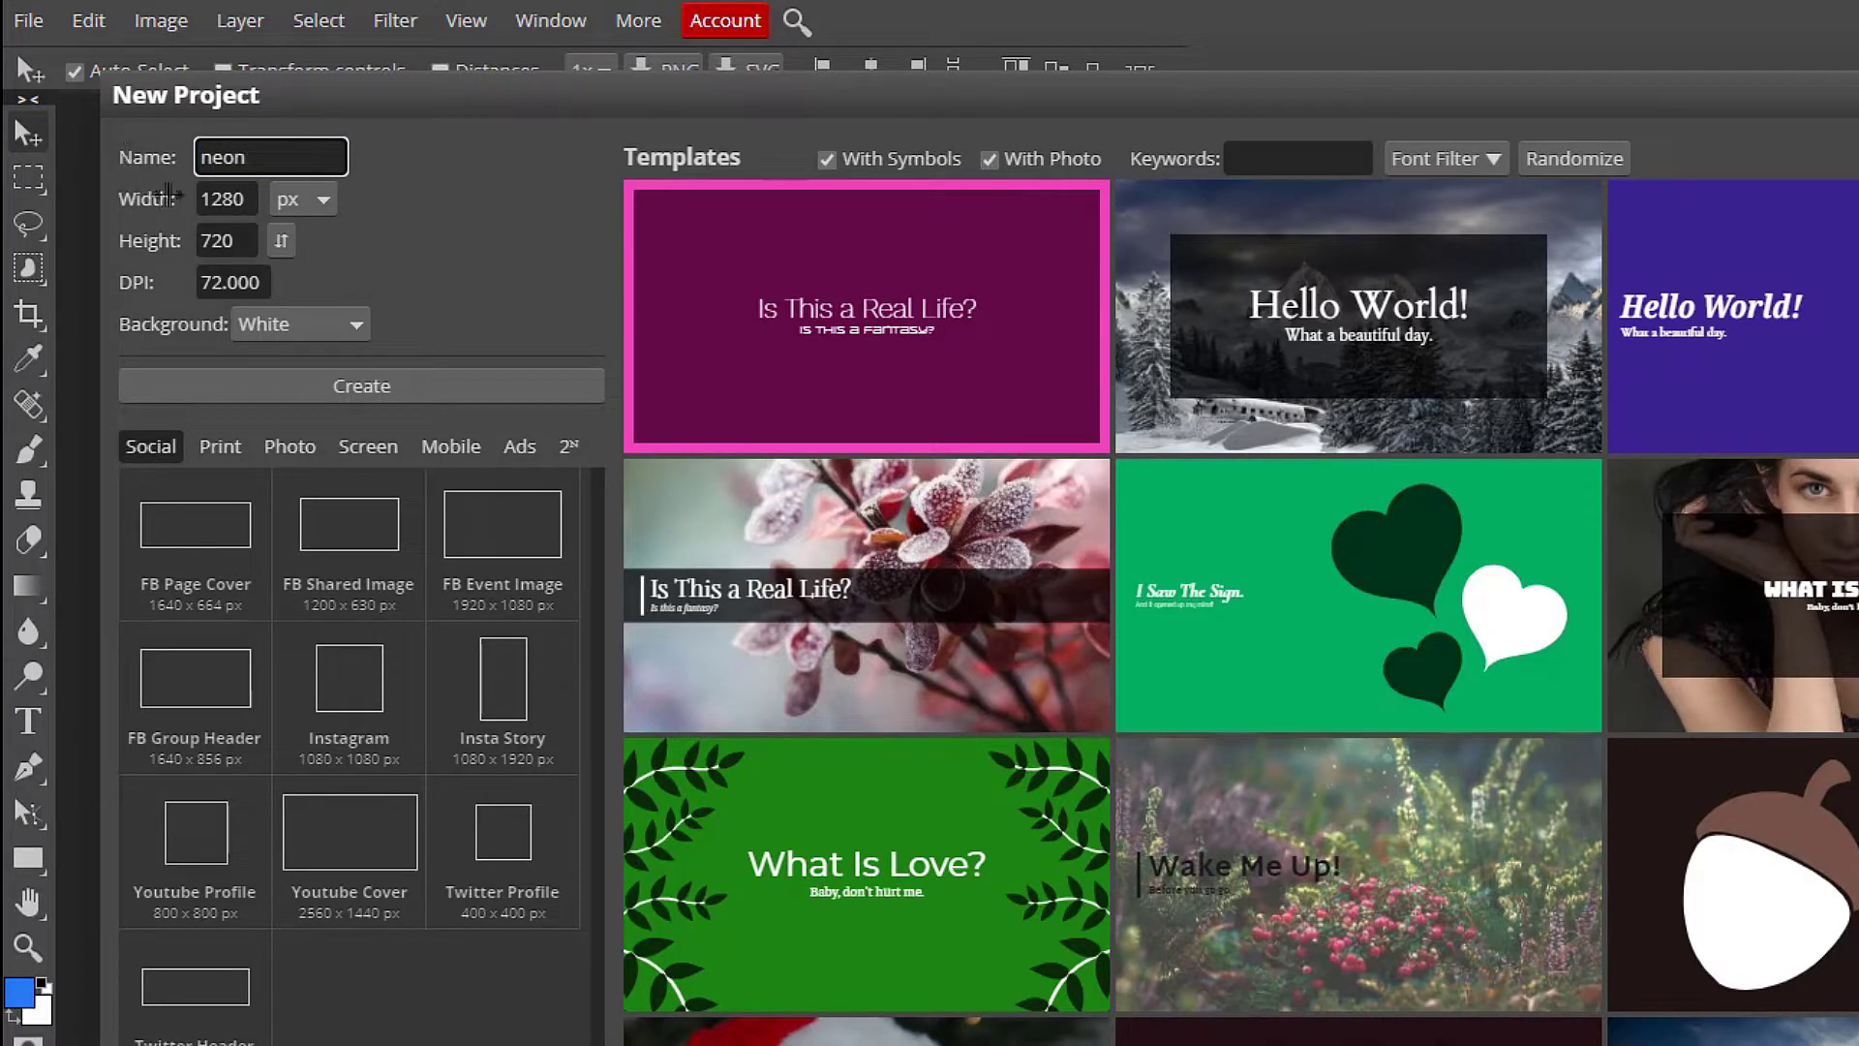
{"action": "left_click", "coordinate": [391, 392]}
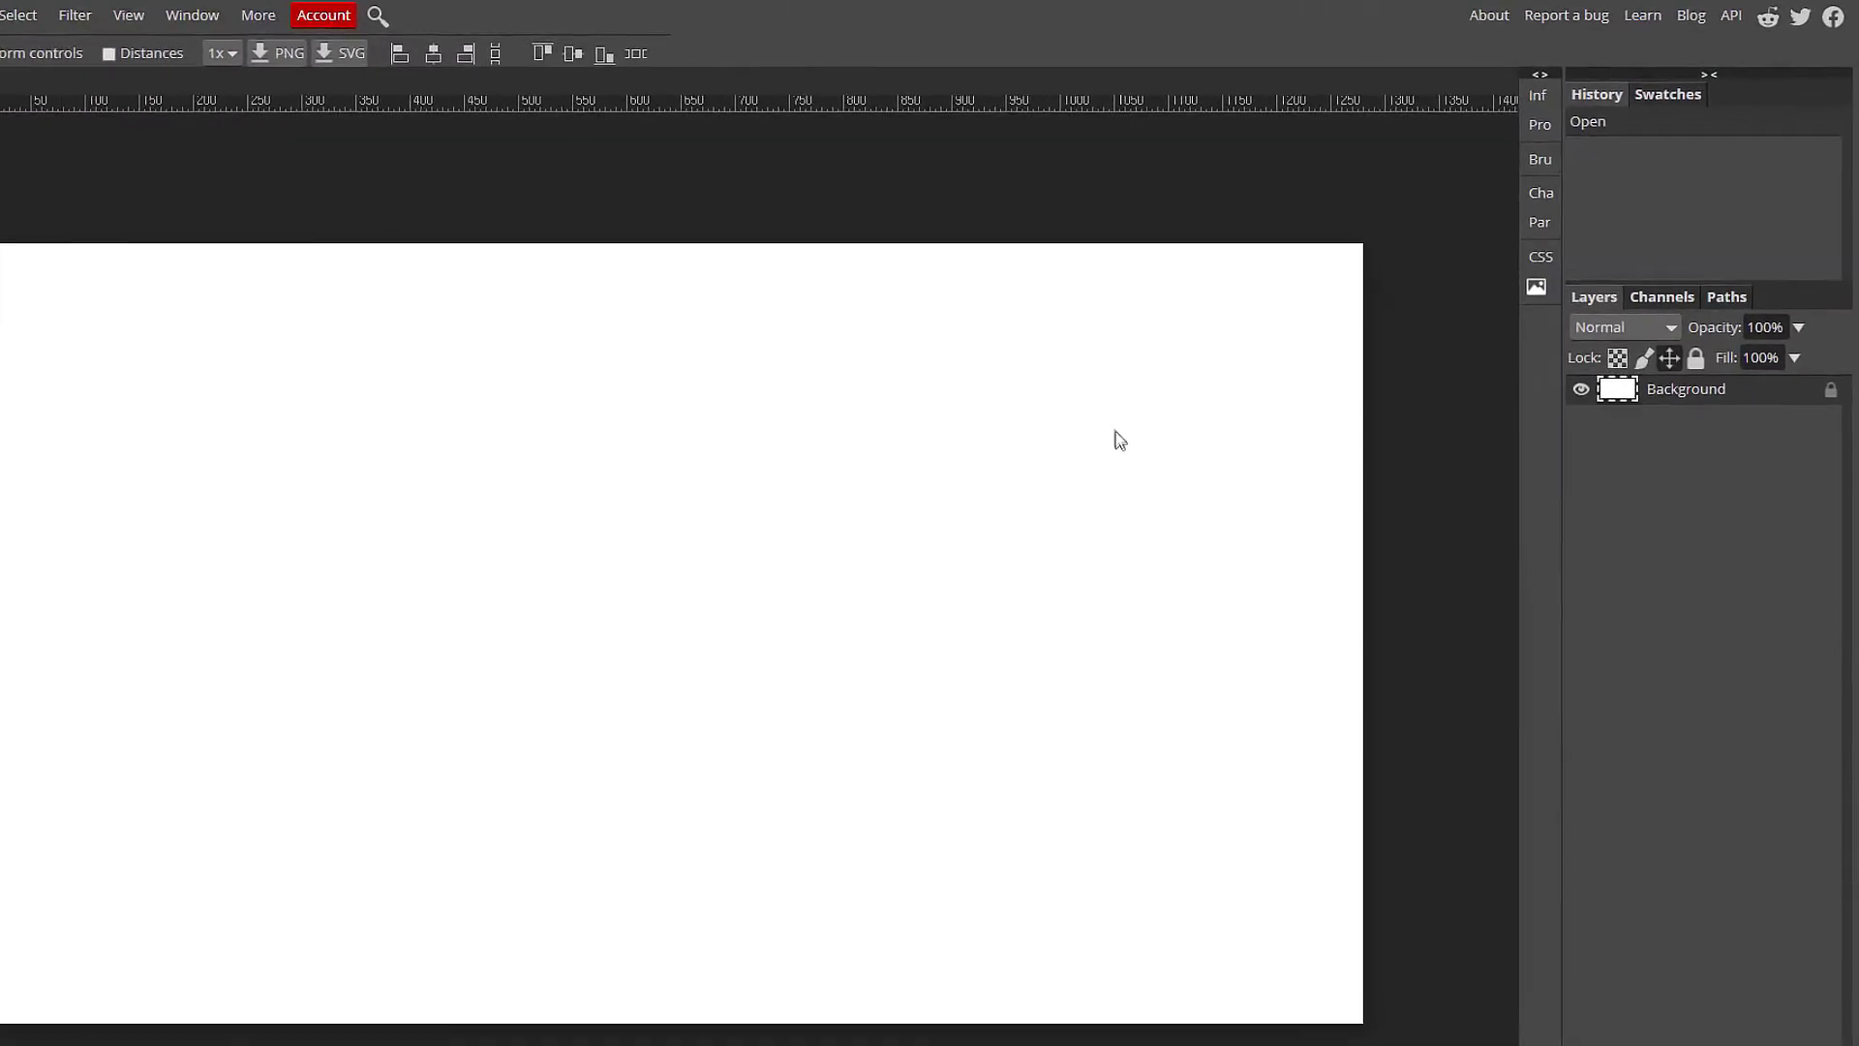
Search the stock Gallery for 'wall' and place the grey brick wall photo on the canvas
{"action": "left_click", "coordinate": [1536, 286]}
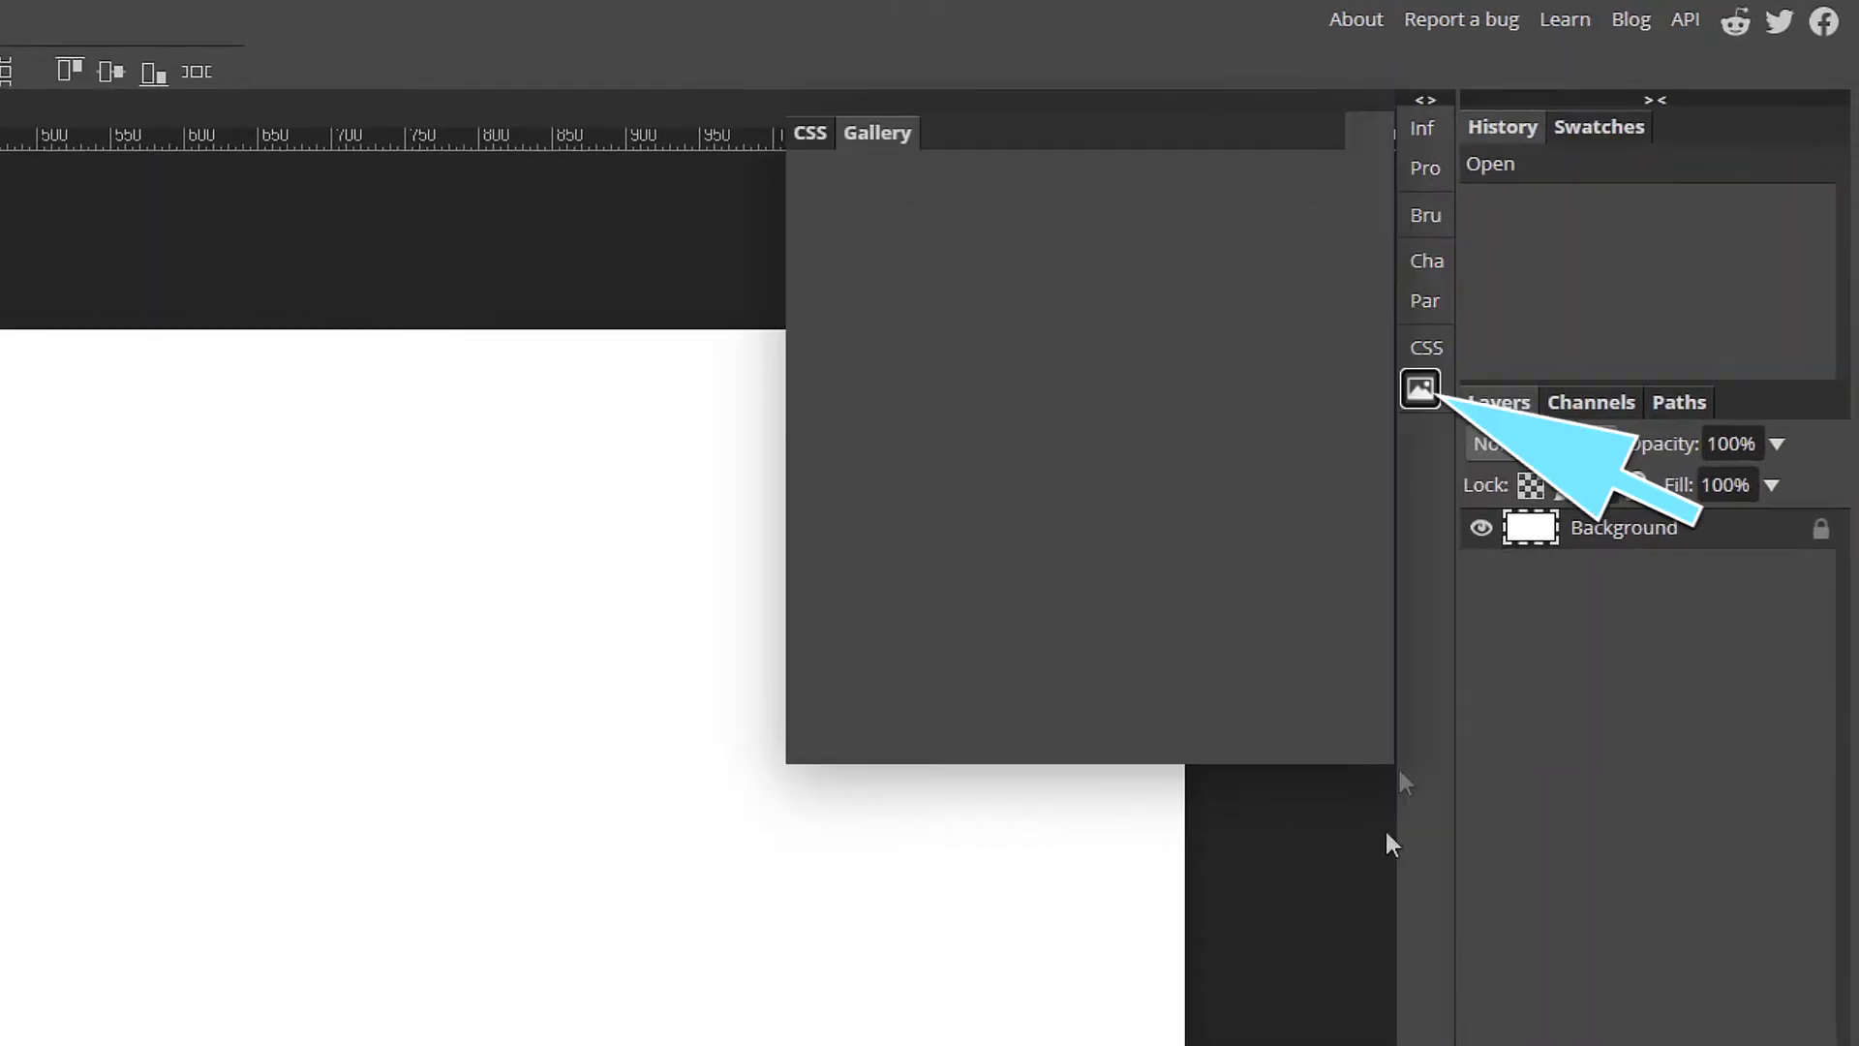
{"action": "left_click", "coordinate": [1123, 184]}
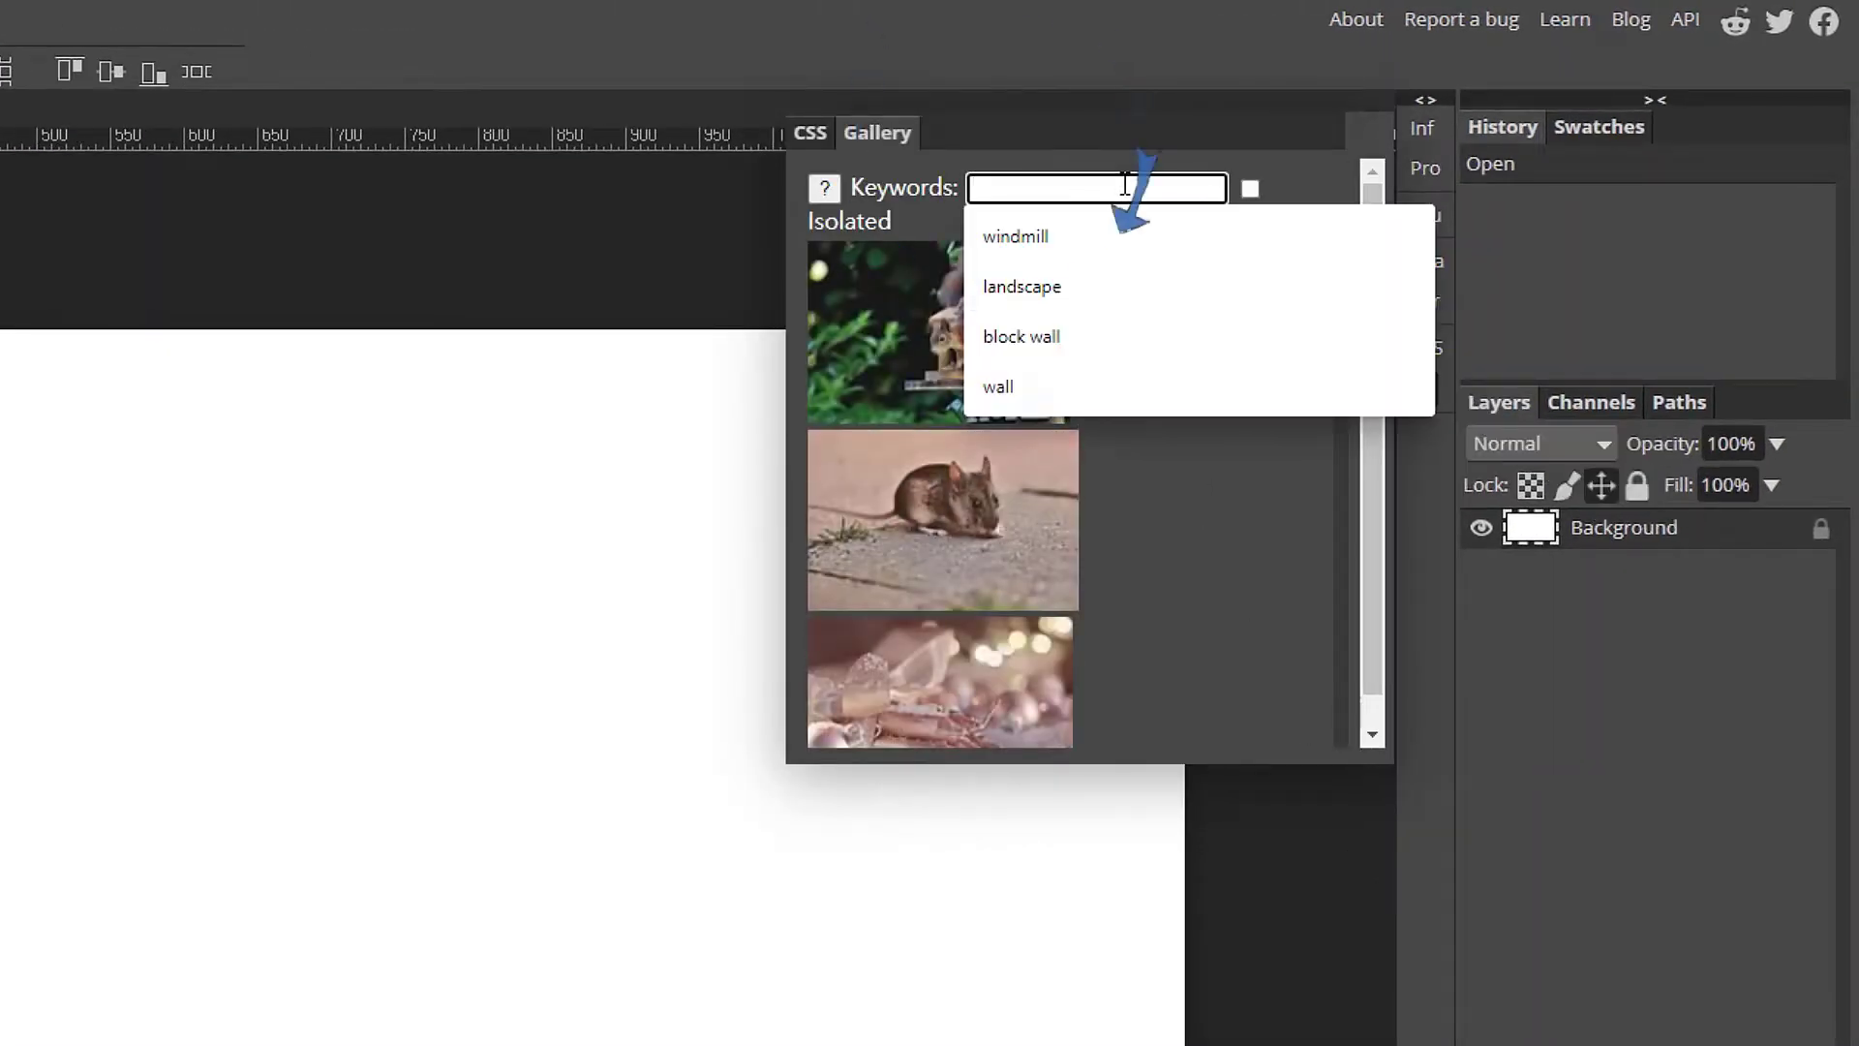
{"action": "type", "text": "wall"}
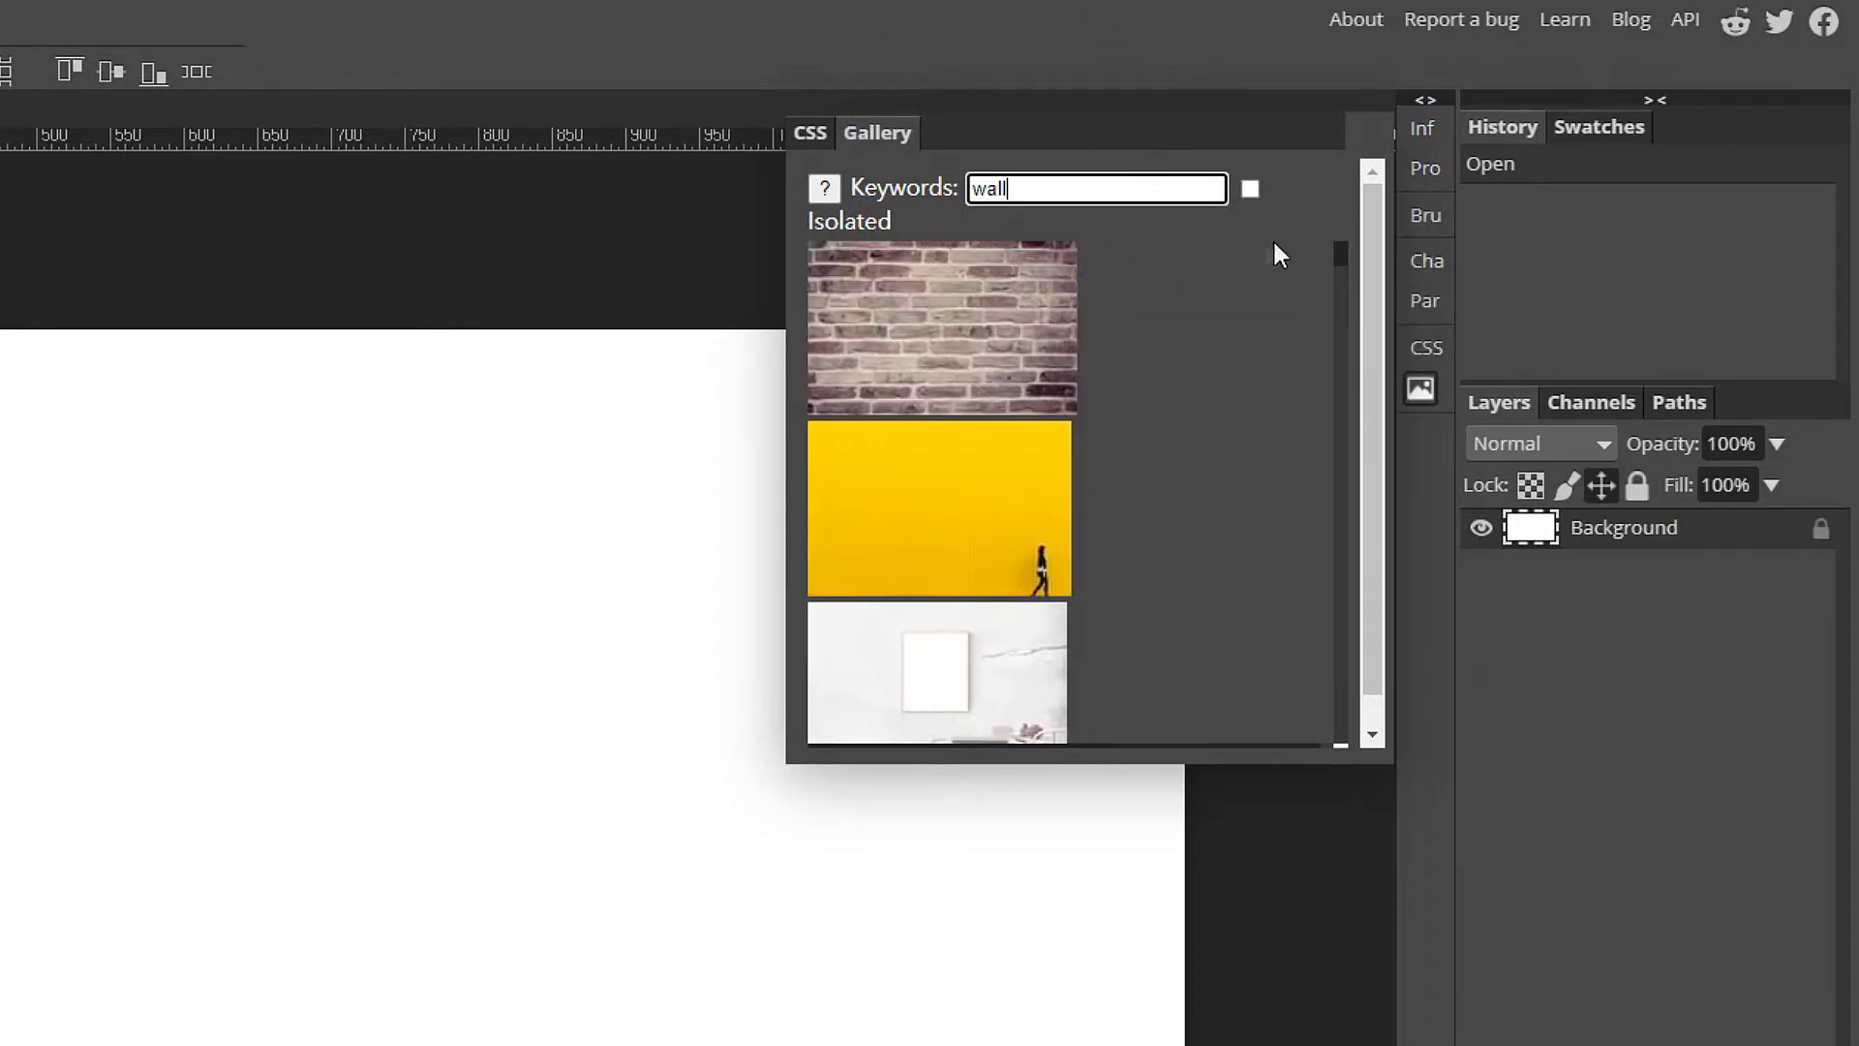
{"action": "mouse_move", "coordinate": [1340, 255]}
{"action": "left_mouse_down"}
{"action": "mouse_move", "coordinate": [1340, 331]}
{"action": "mouse_move", "coordinate": [1345, 239]}
{"action": "left_mouse_up"}
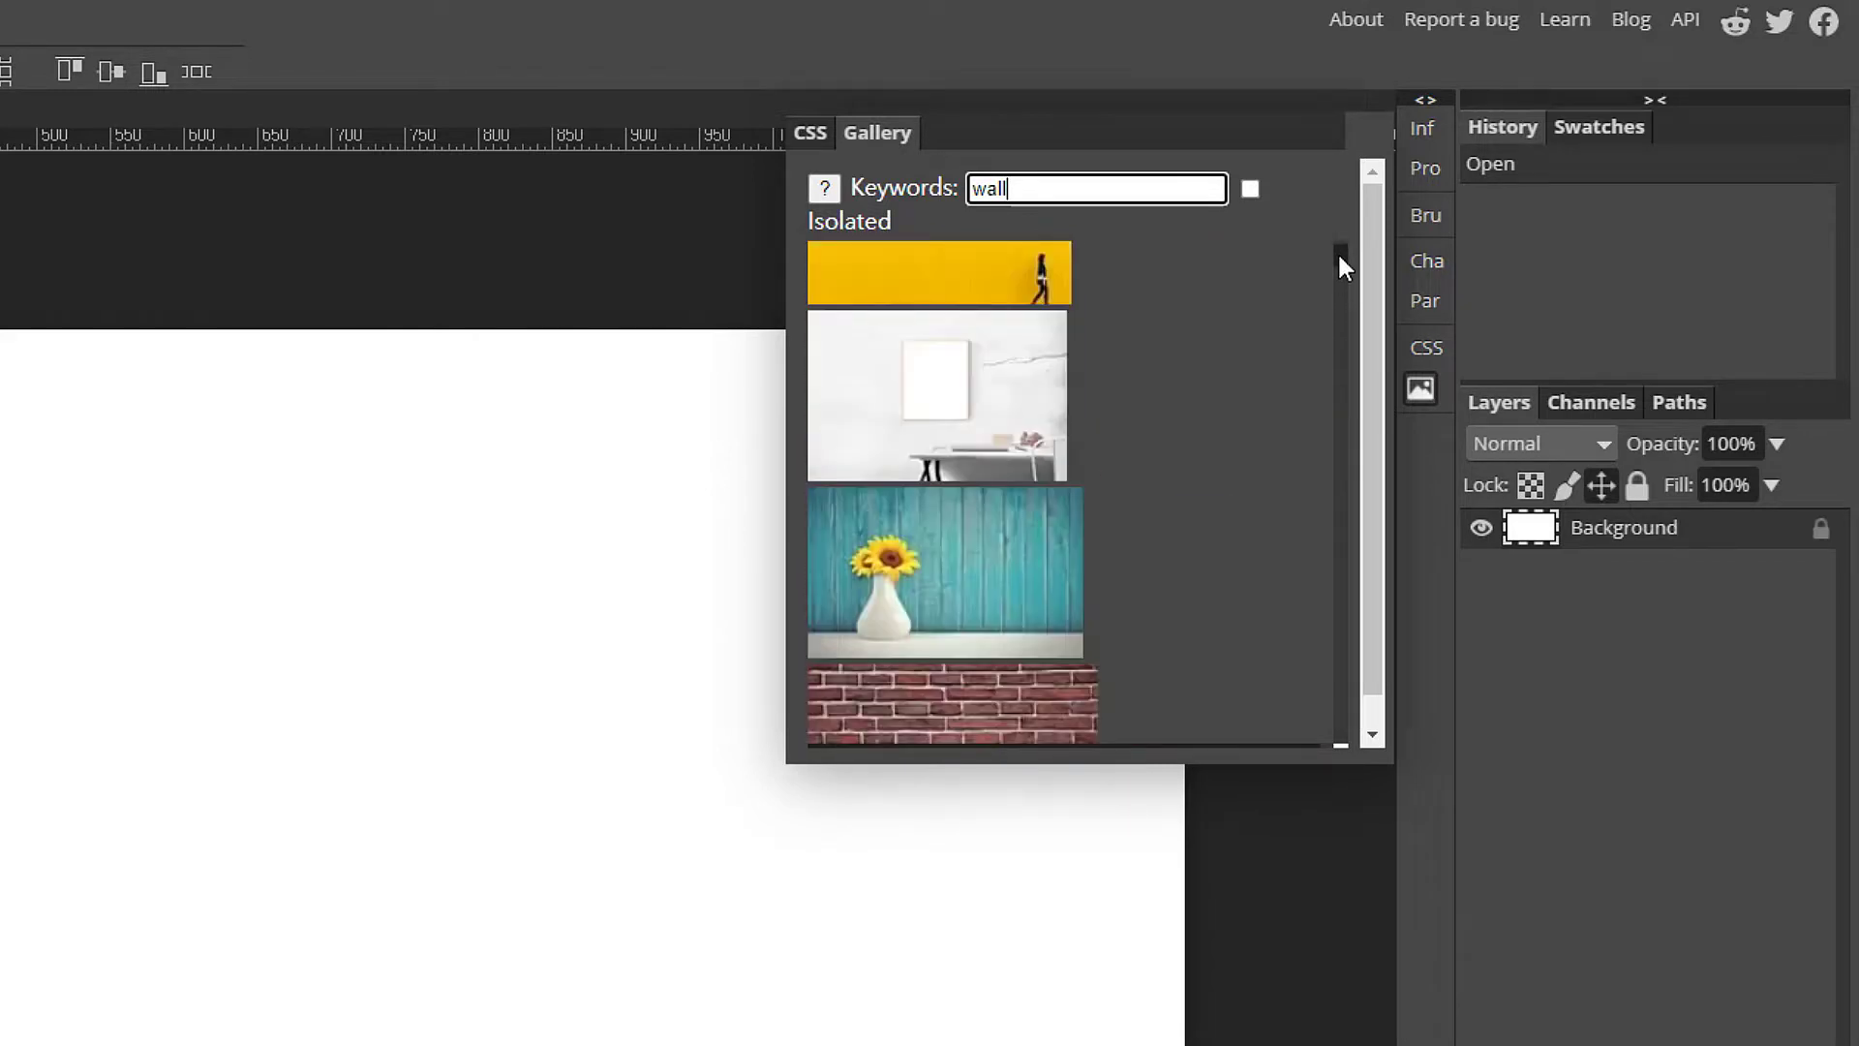
{"action": "left_click", "coordinate": [892, 310]}
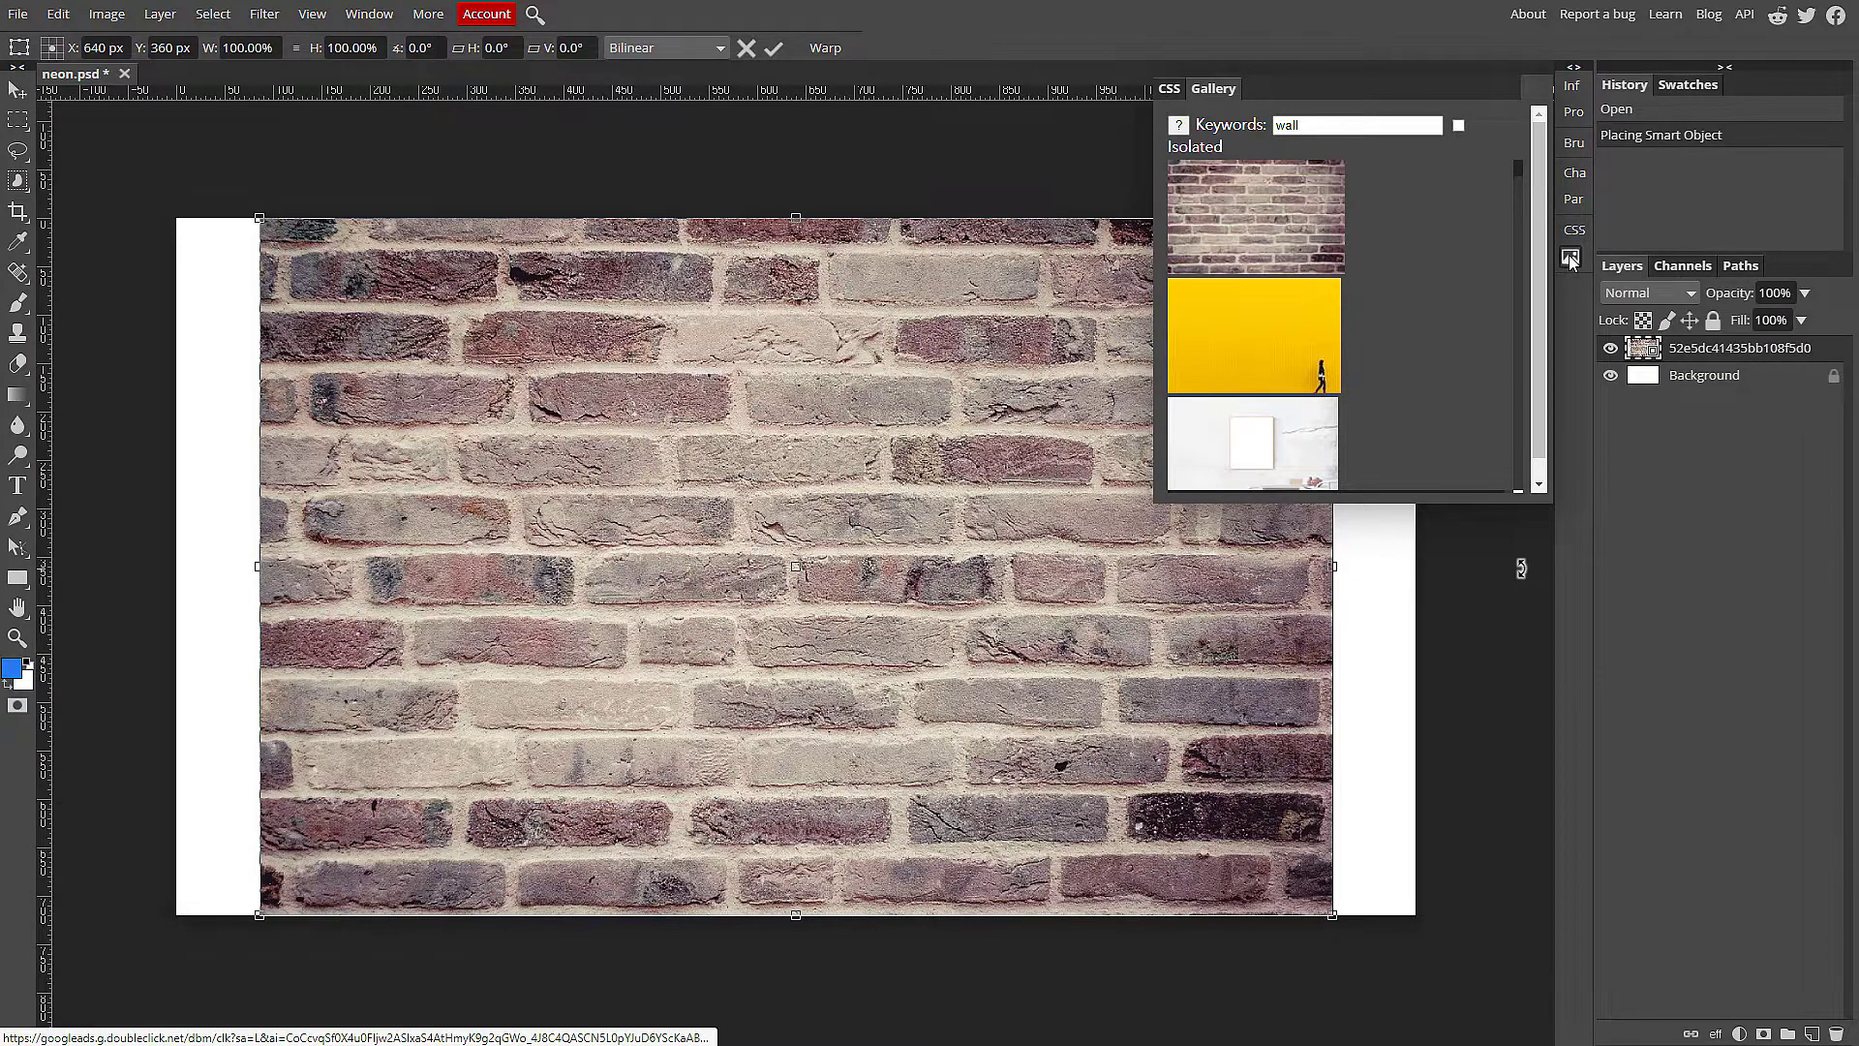
{"action": "left_click", "coordinate": [1569, 257]}
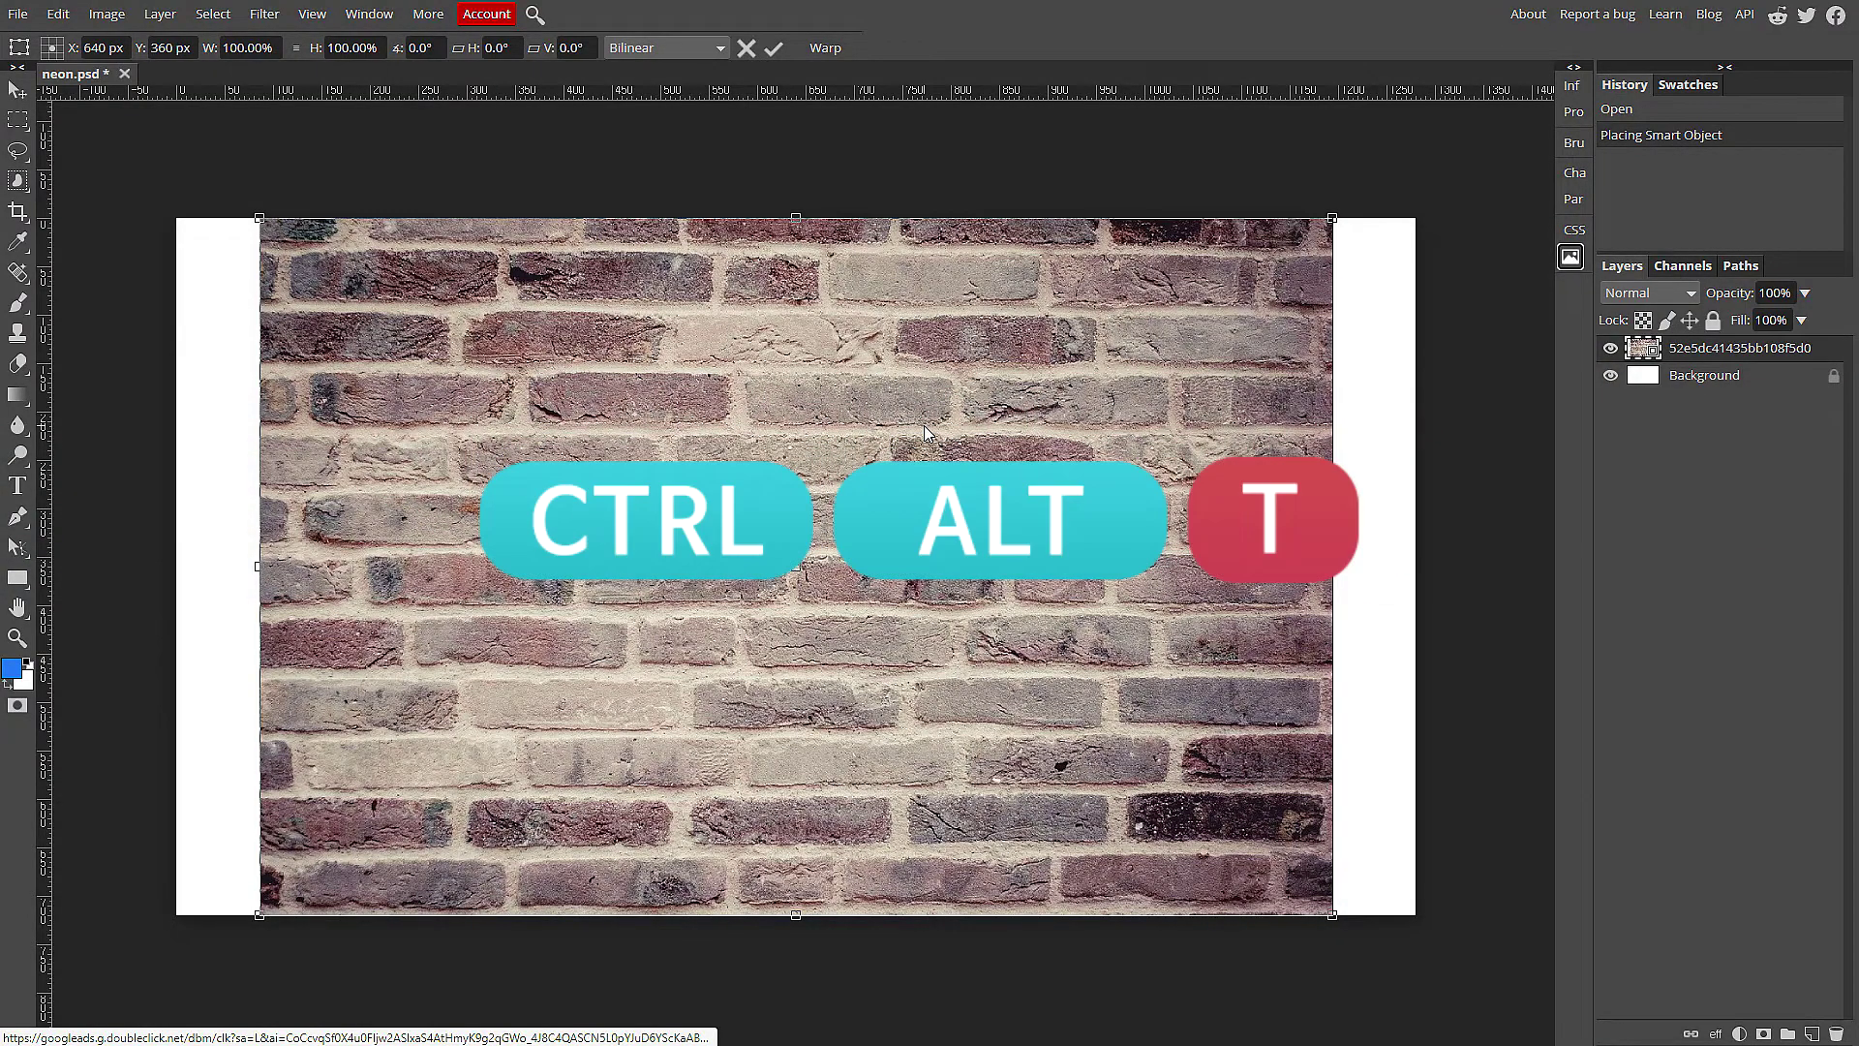
Scale the brick photo to about 116% with Free Transform so it covers the canvas
{"action": "key", "text": "ctrl+alt+t"}
{"action": "left_click", "coordinate": [58, 14]}
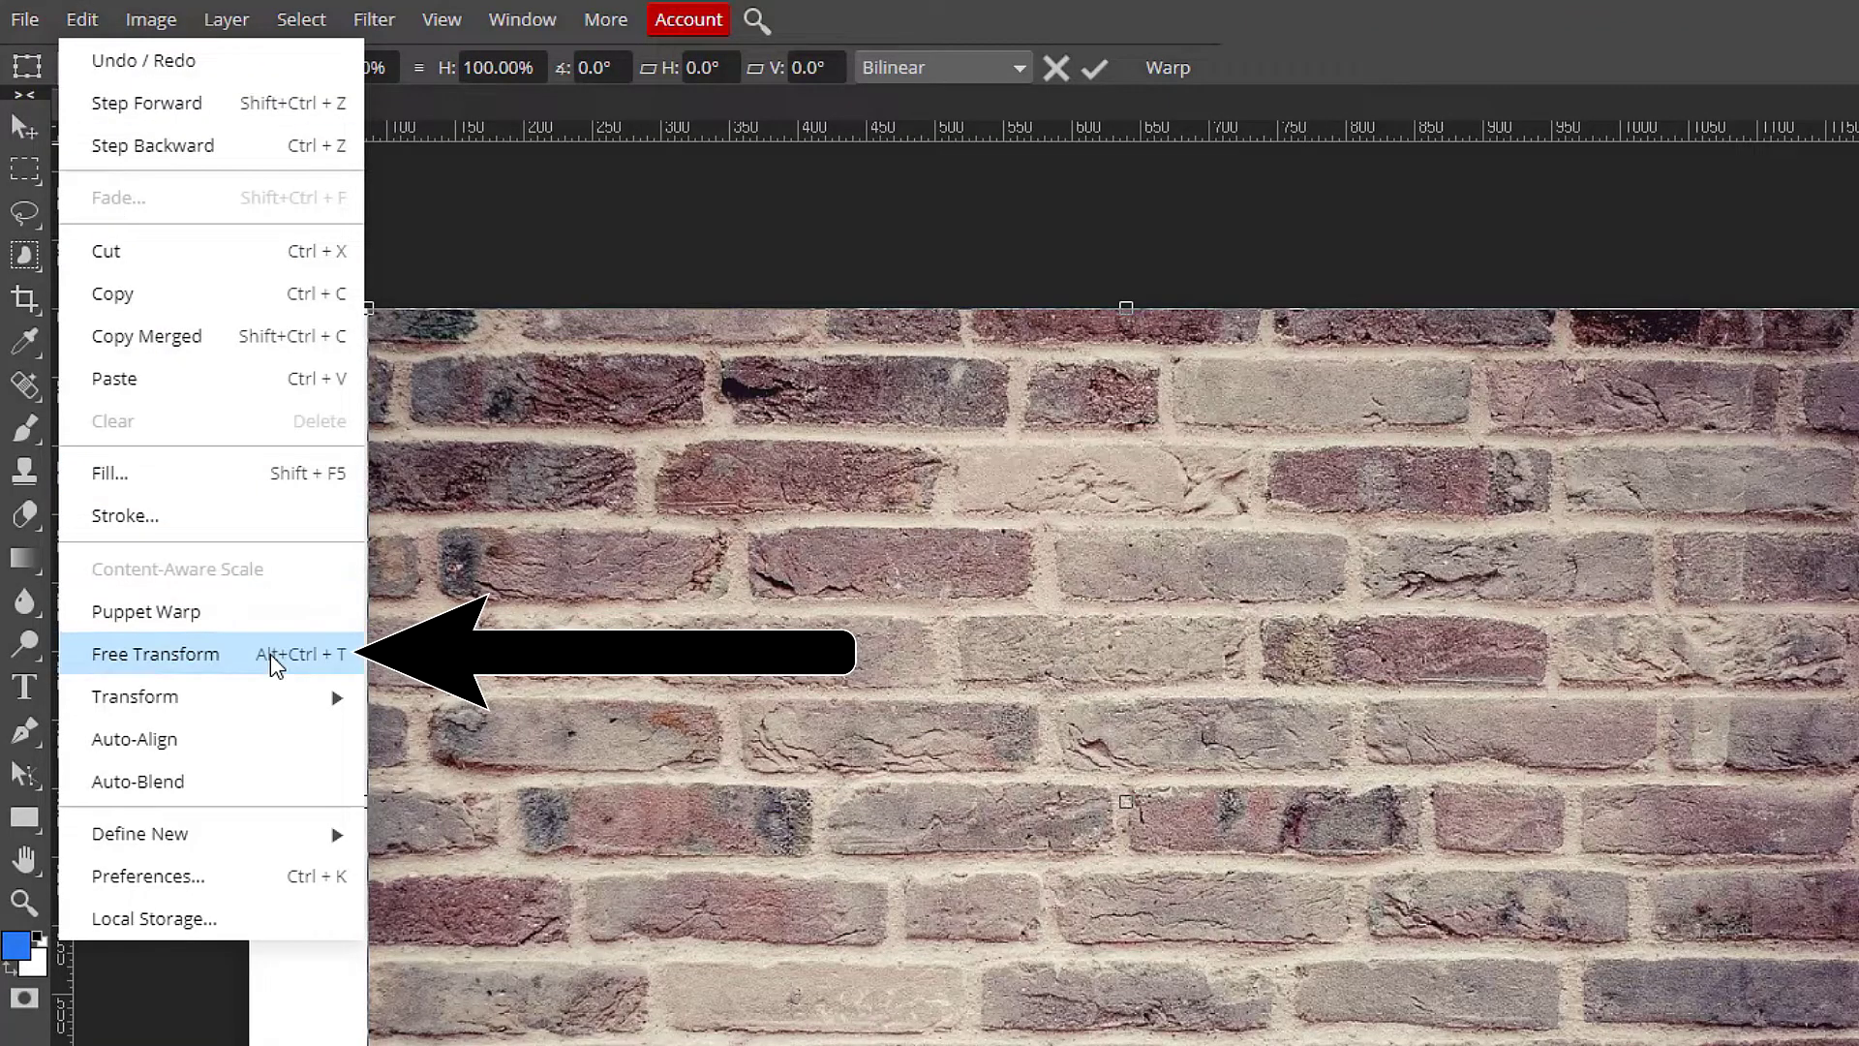
{"action": "left_click", "coordinate": [270, 653]}
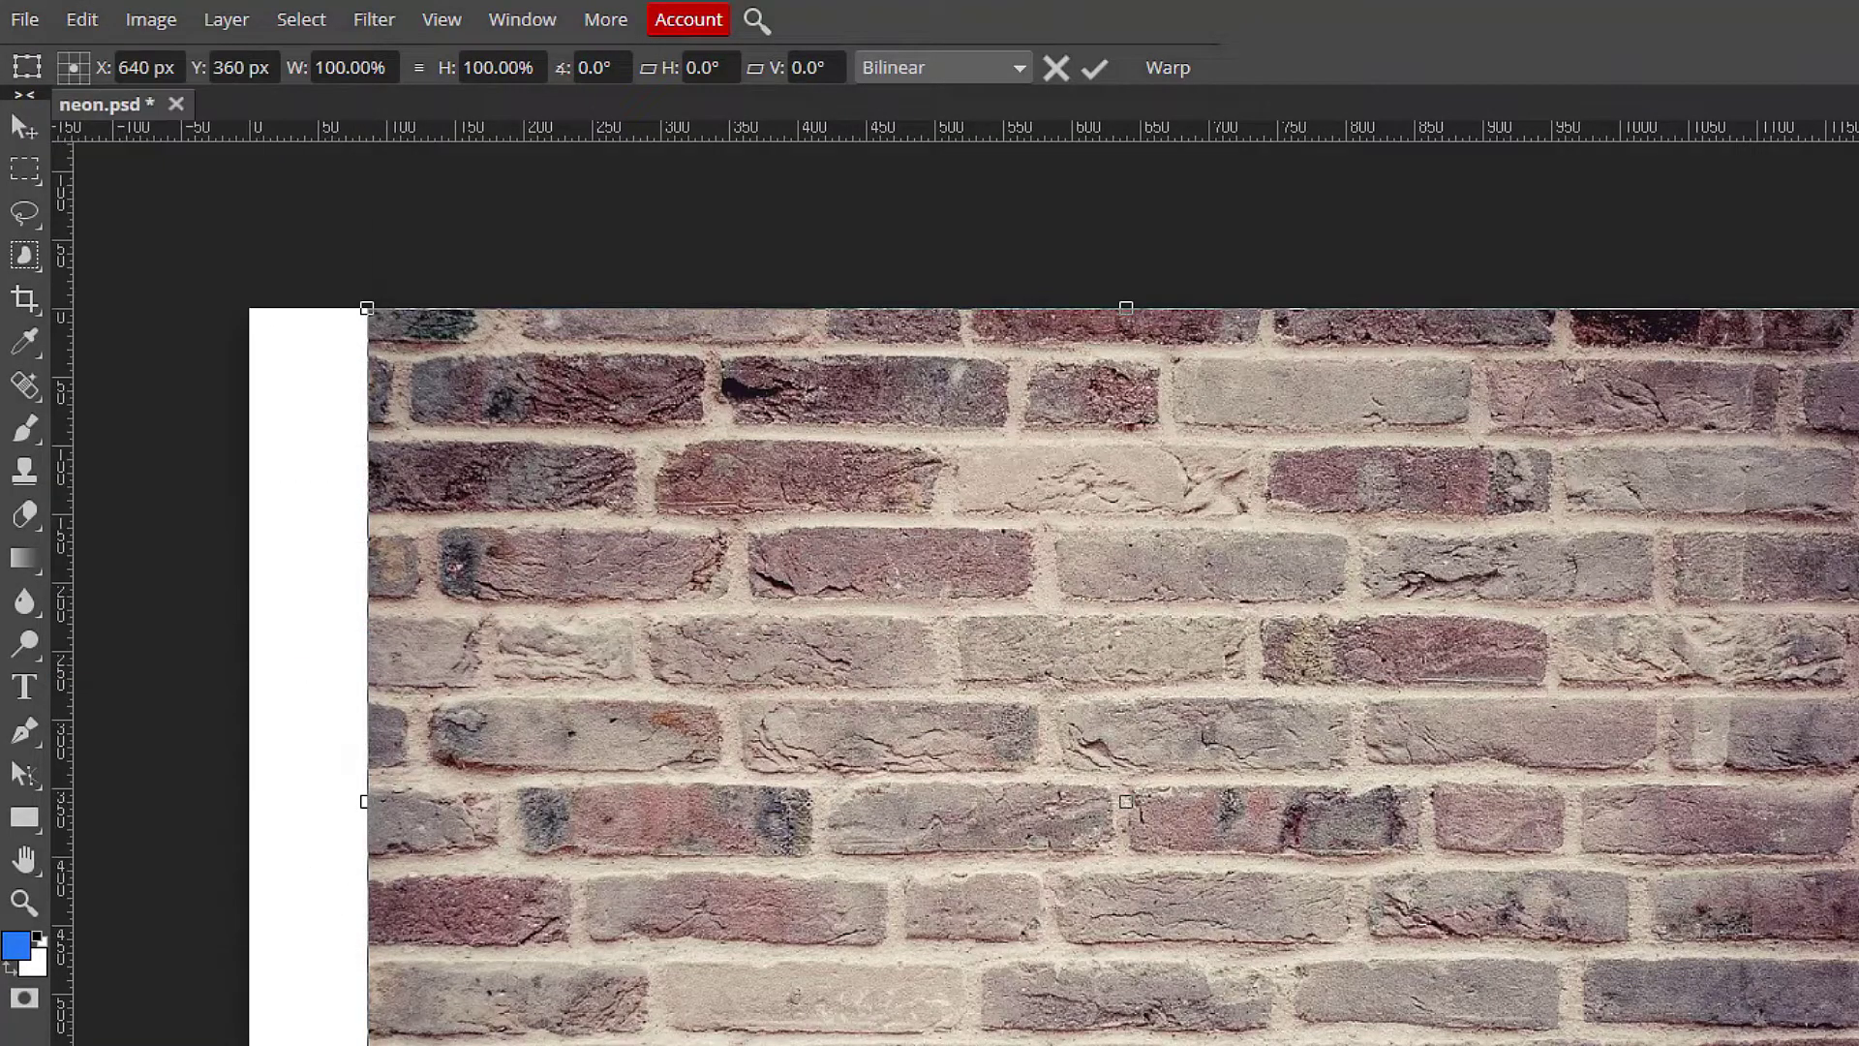
{"action": "left_click_drag", "start_coordinate": [1332, 915], "coordinate": [1416, 974]}
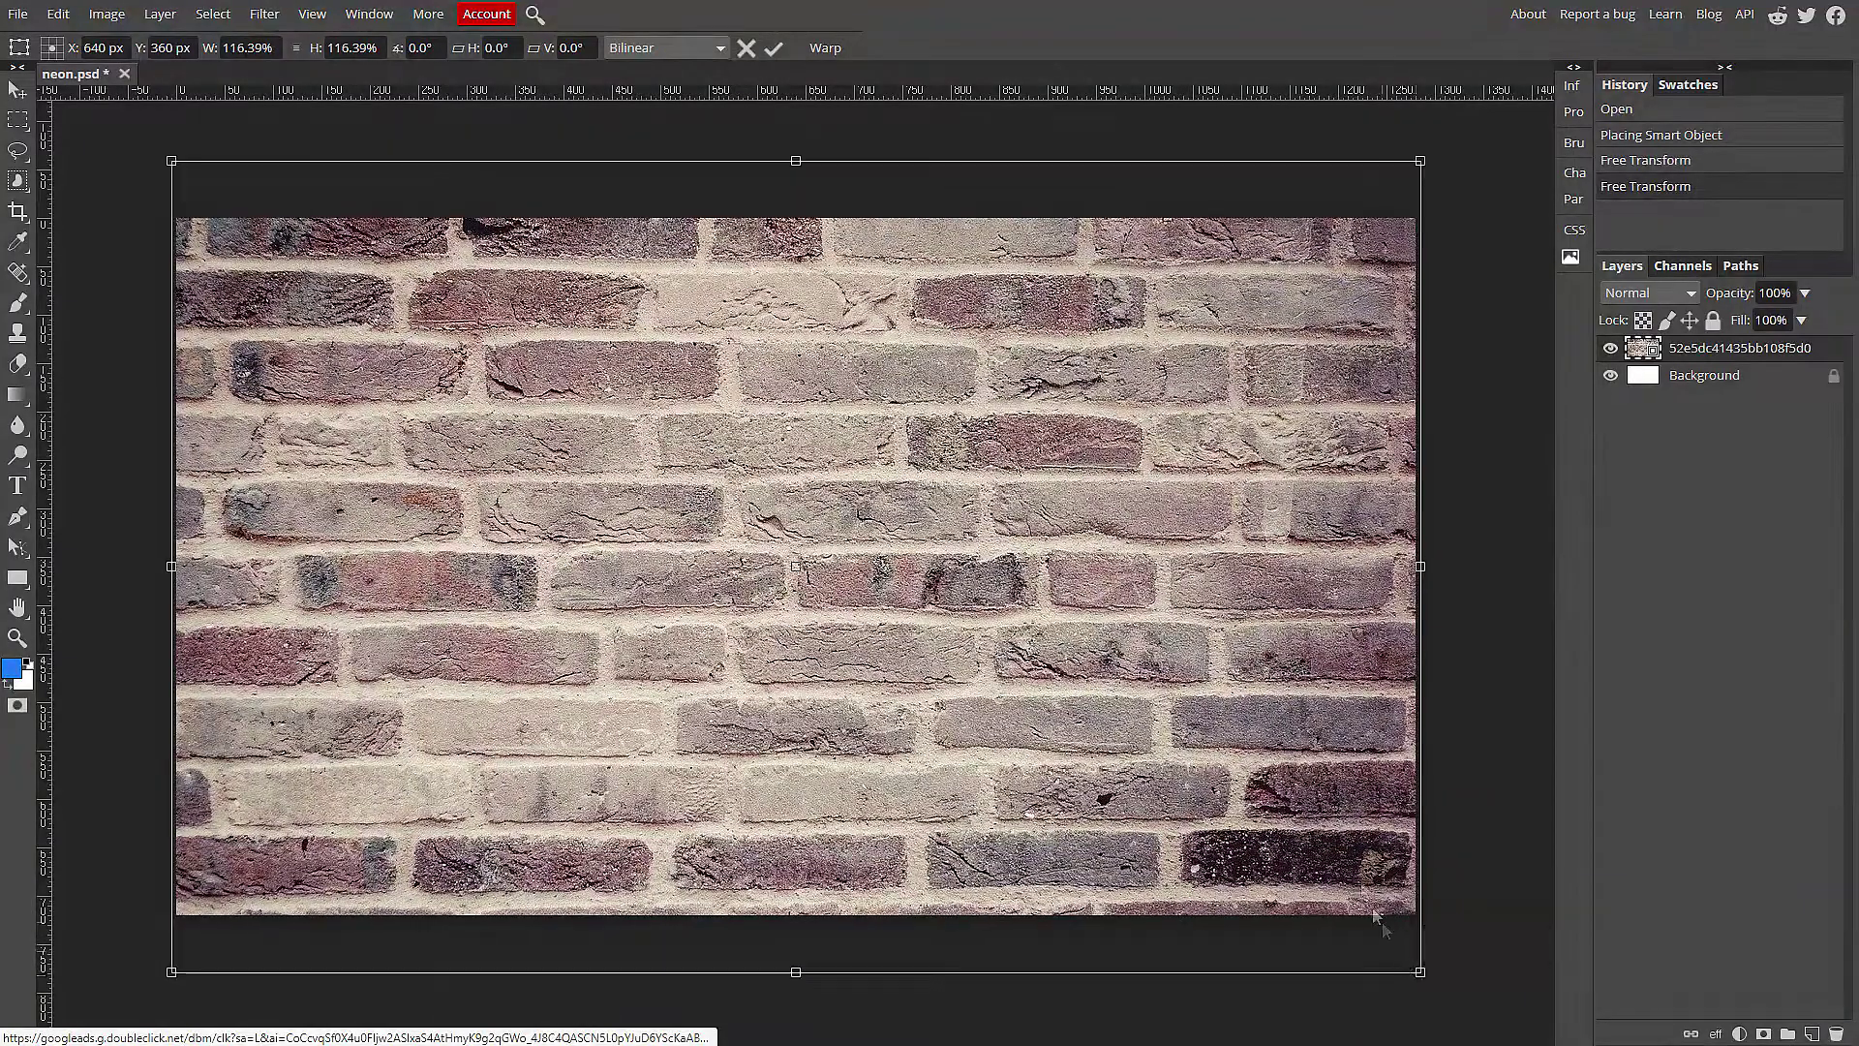
{"action": "key", "text": "Return"}
Rename the photo's layer to 'wall'
{"action": "double_click", "coordinate": [1774, 350]}
{"action": "type", "text": "wall"}
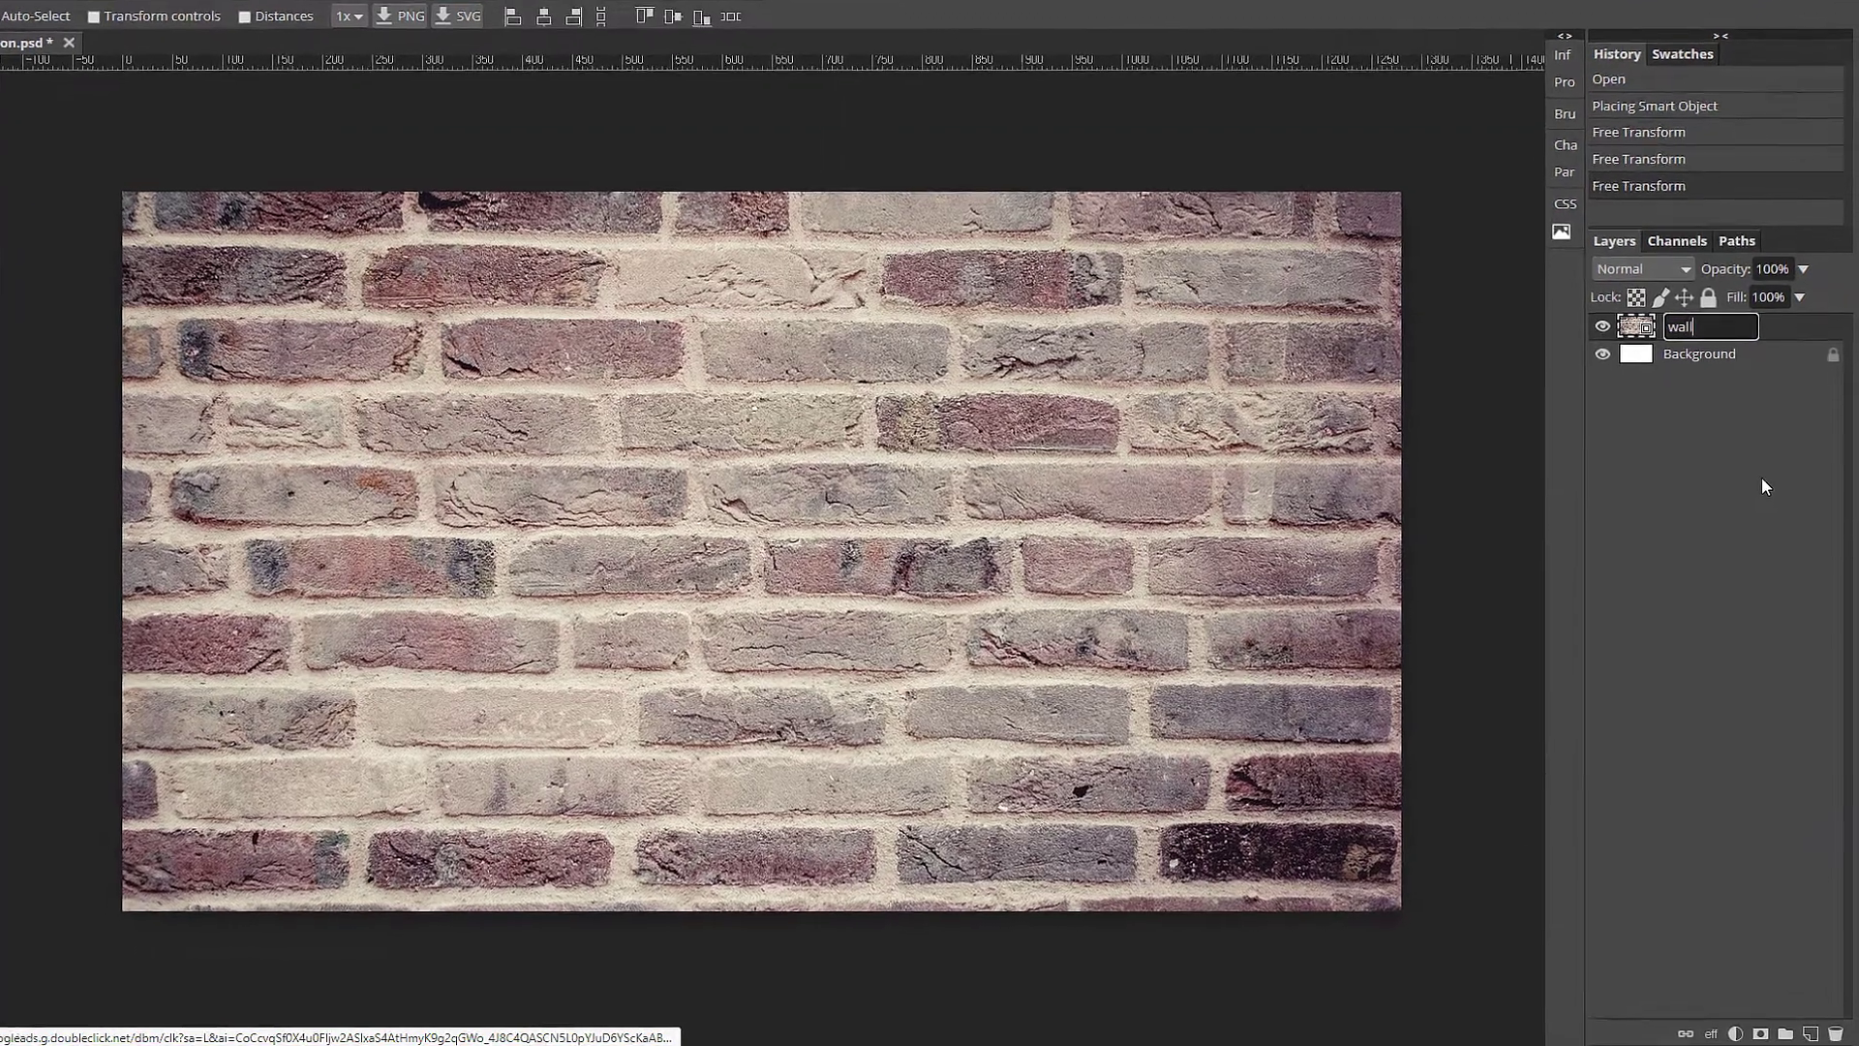
{"action": "key", "text": "Return"}
Duplicate the wall layer, set the copy to Multiply, and merge the two layers
{"action": "left_click_drag", "start_coordinate": [1714, 326], "coordinate": [1779, 1007]}
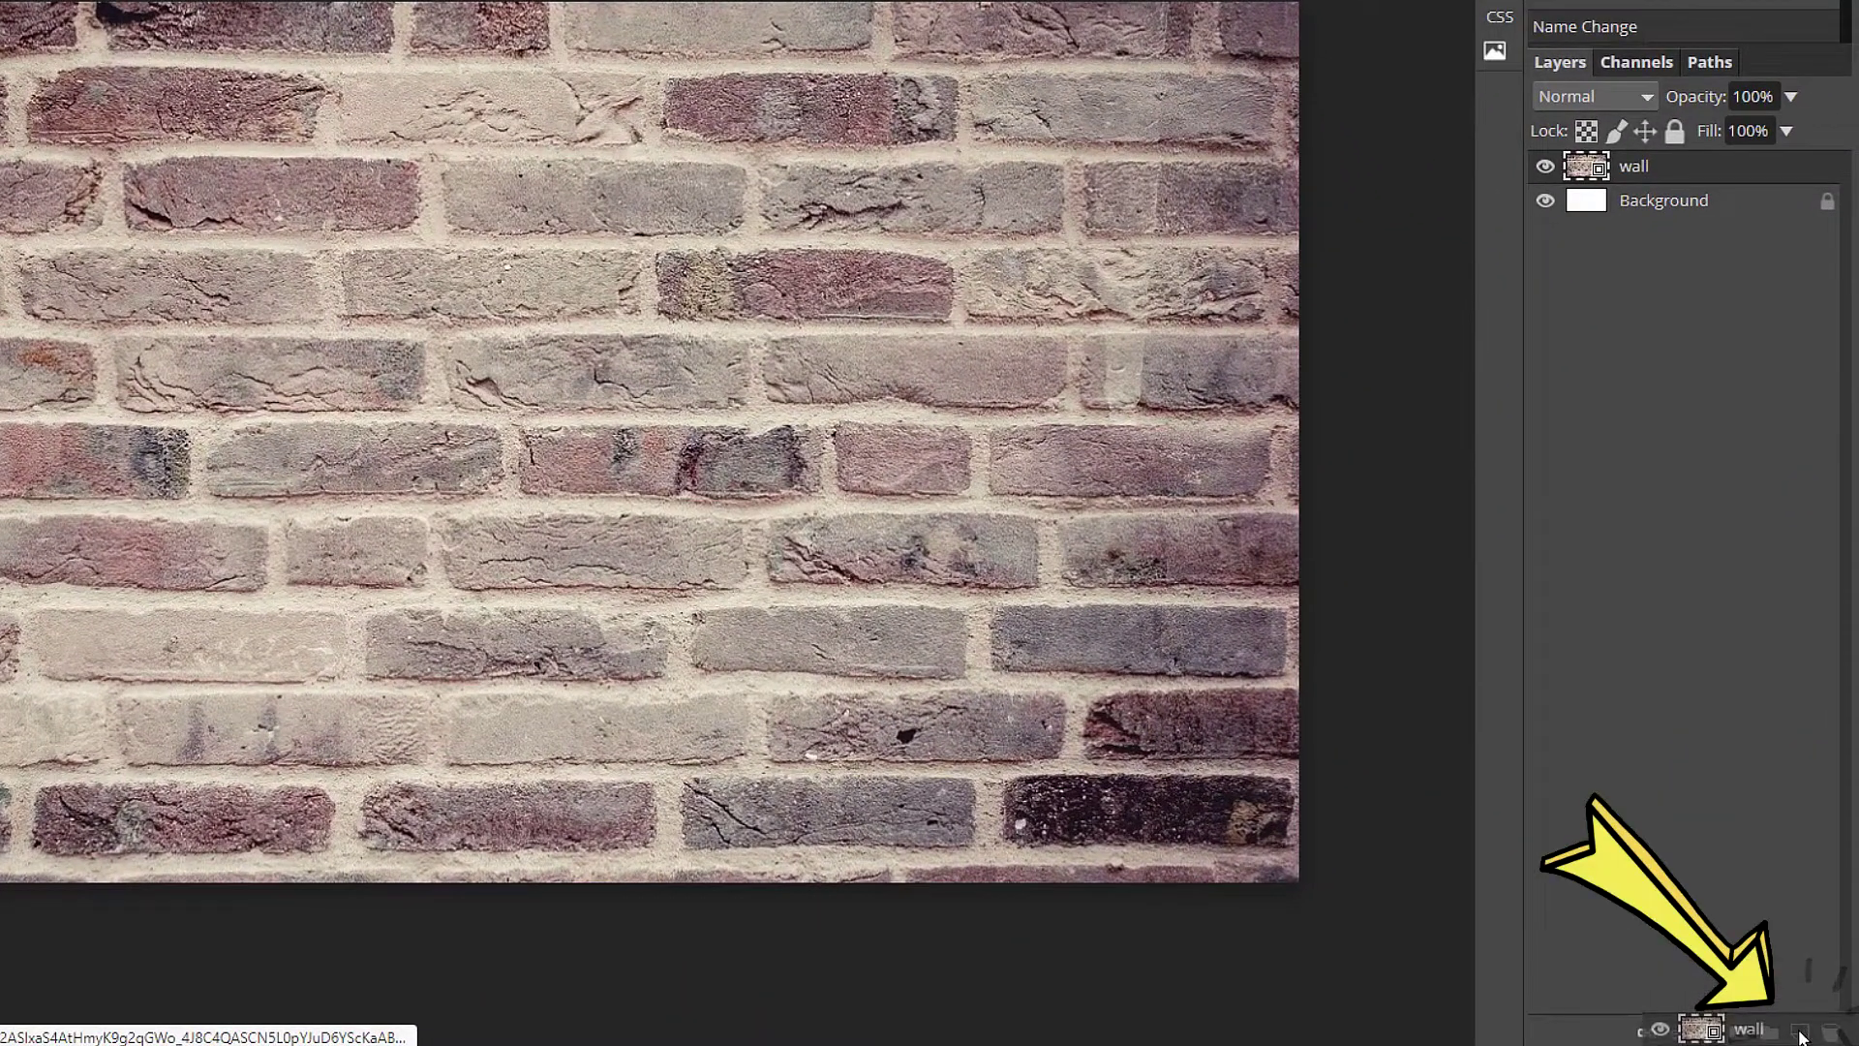
{"action": "left_click_drag", "start_coordinate": [1780, 1007], "coordinate": [1799, 1032]}
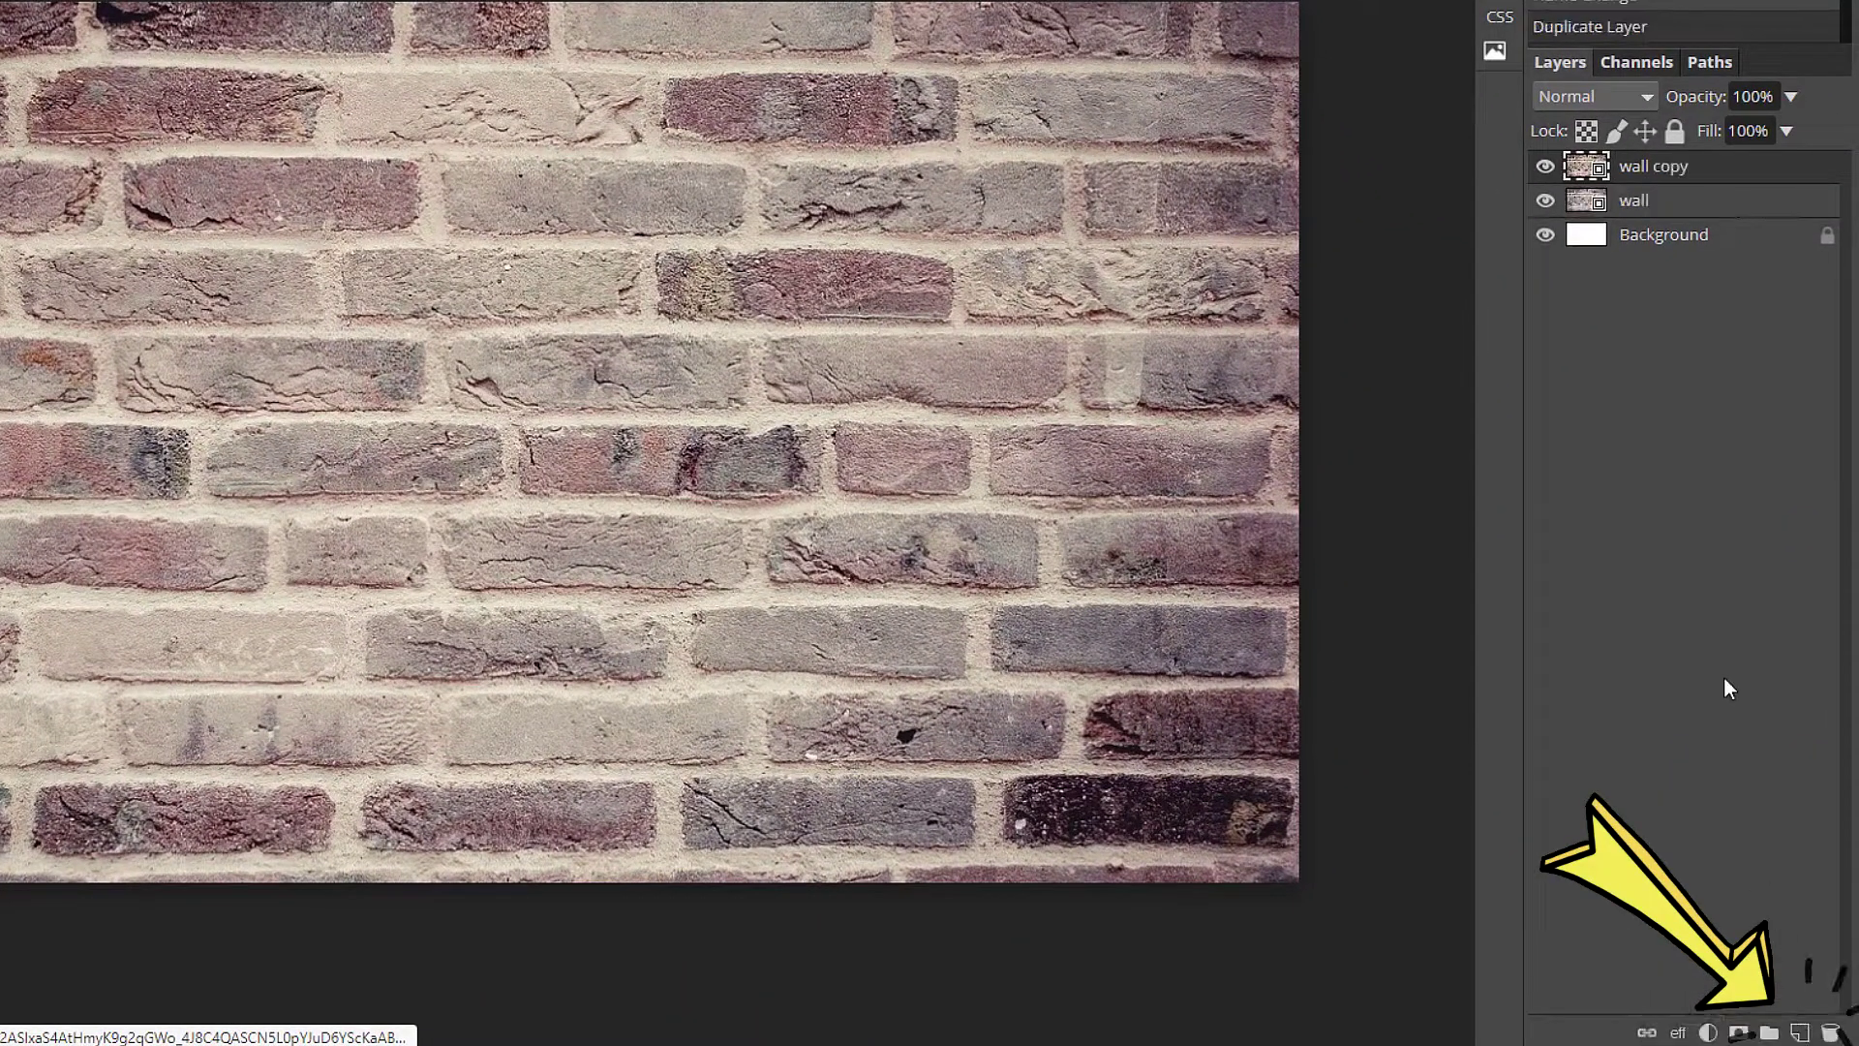
{"action": "left_click", "coordinate": [1623, 102]}
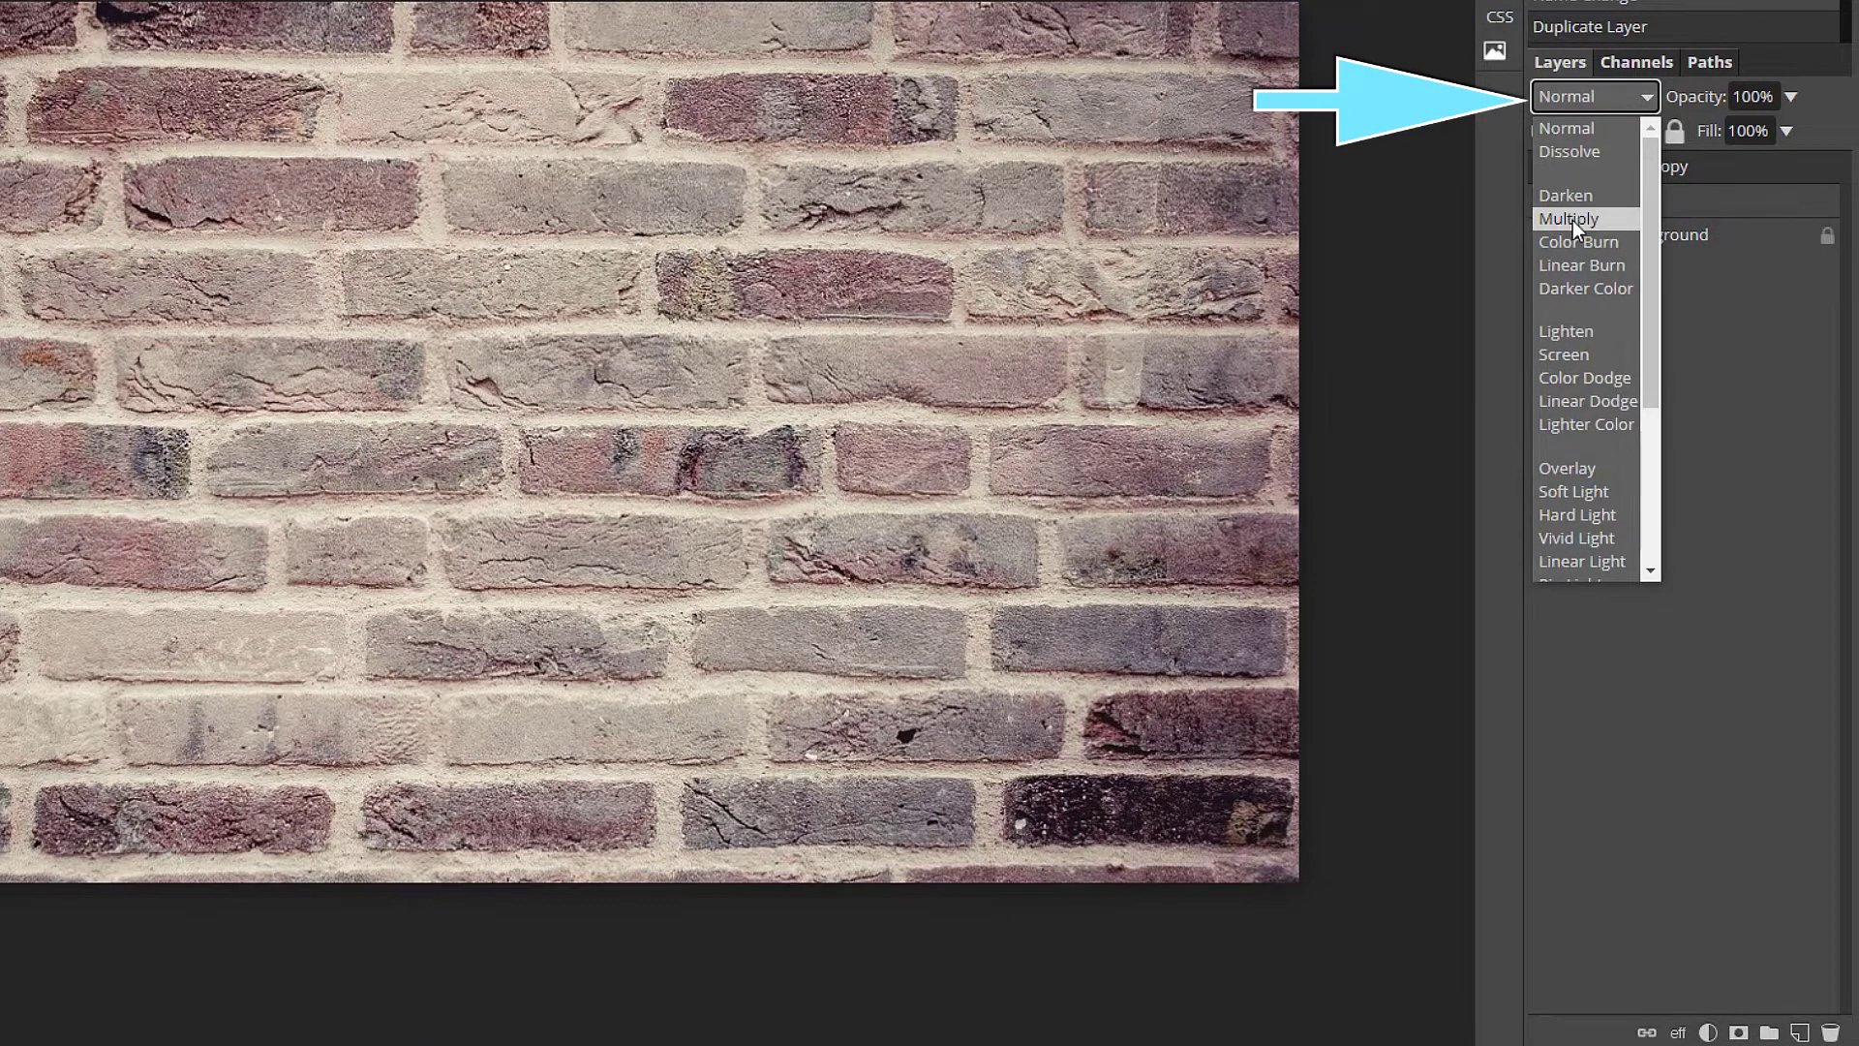
{"action": "left_click", "coordinate": [1573, 219]}
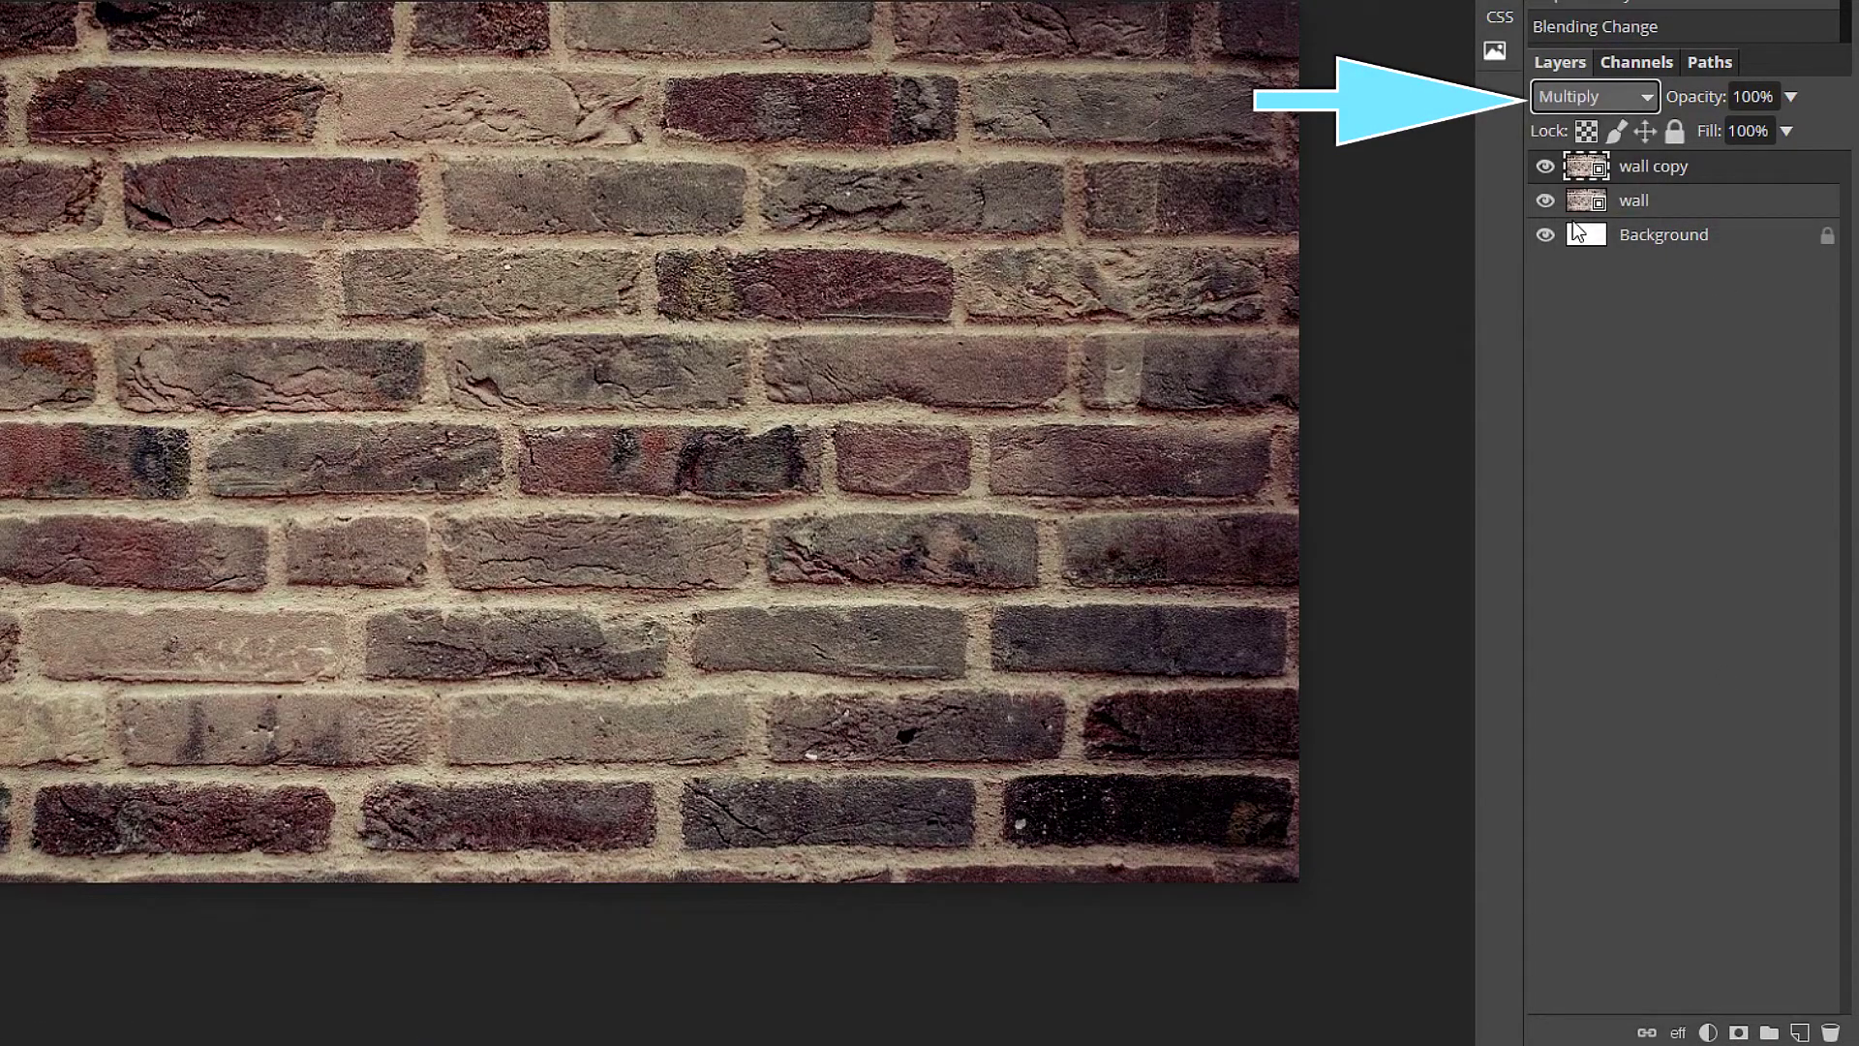
{"action": "left_click", "coordinate": [1704, 179]}
{"action": "key", "text": "ctrl+e"}
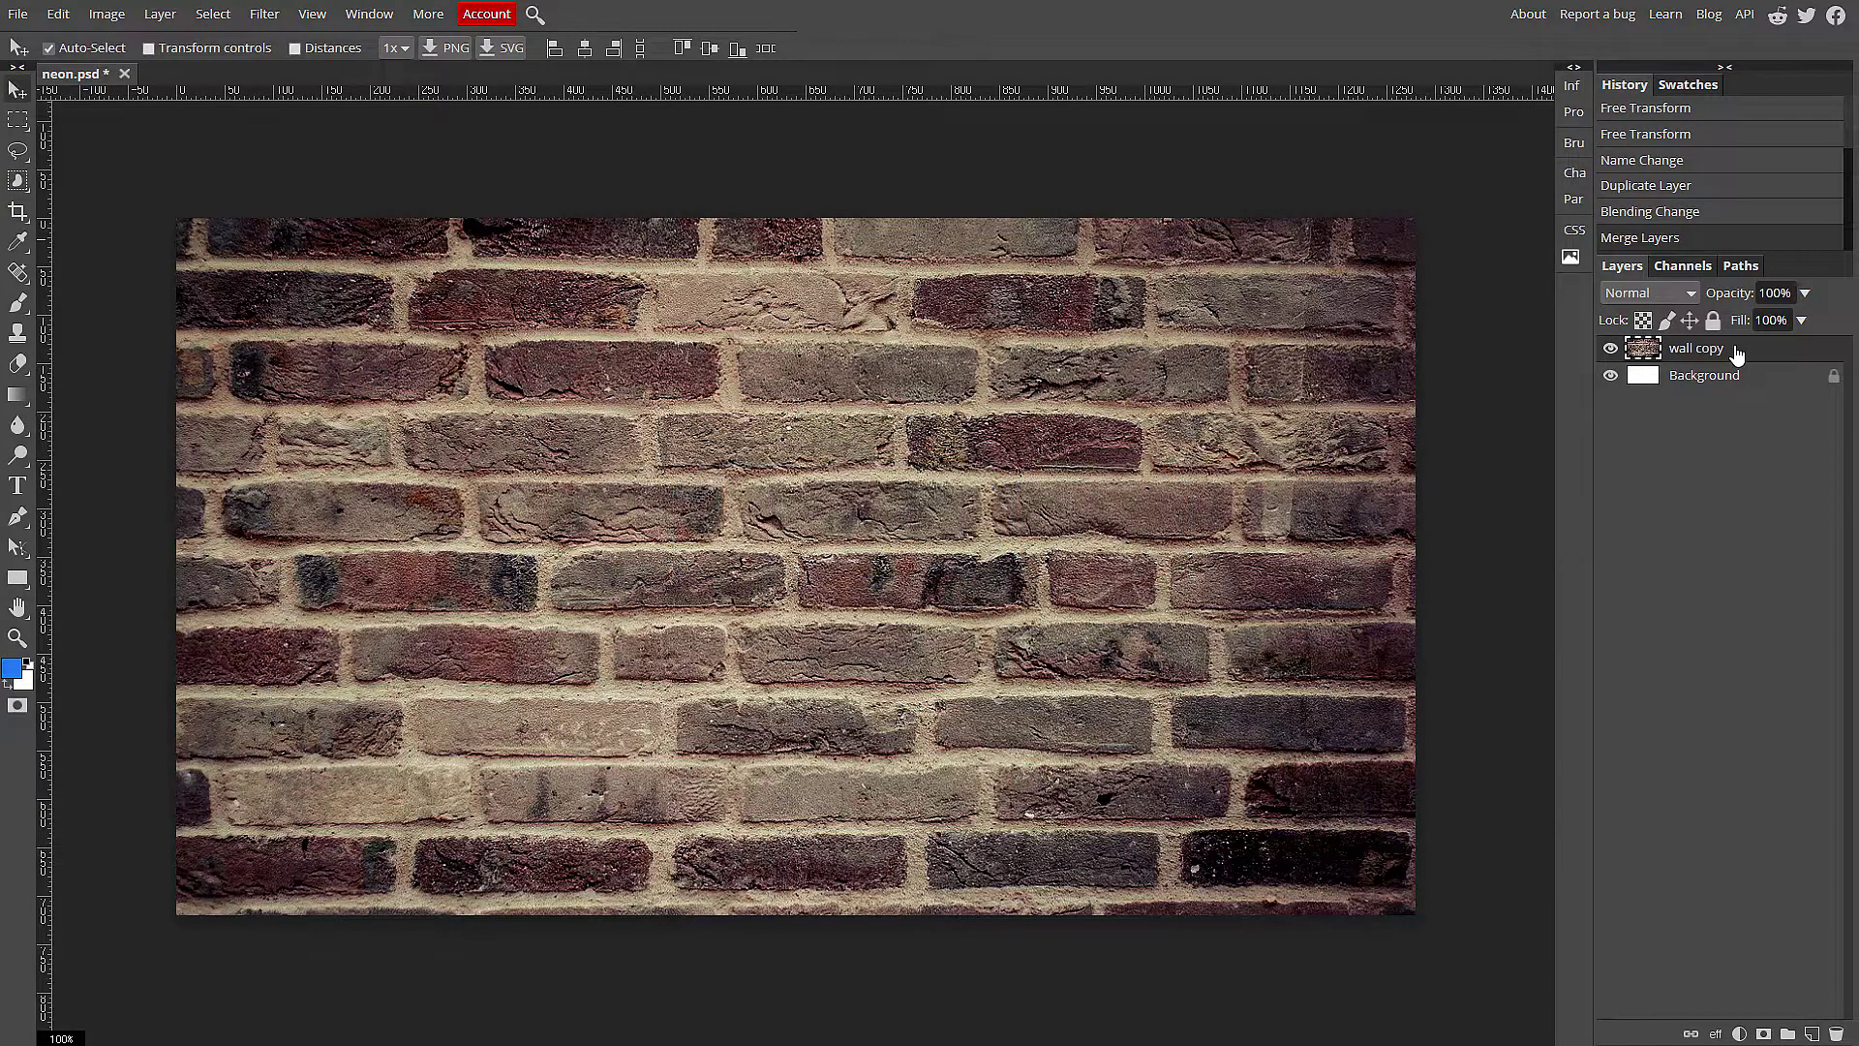
Add another Multiply copy of the wall and merge it down into one darker brick layer
{"action": "left_click_drag", "start_coordinate": [1736, 355], "coordinate": [1809, 1034]}
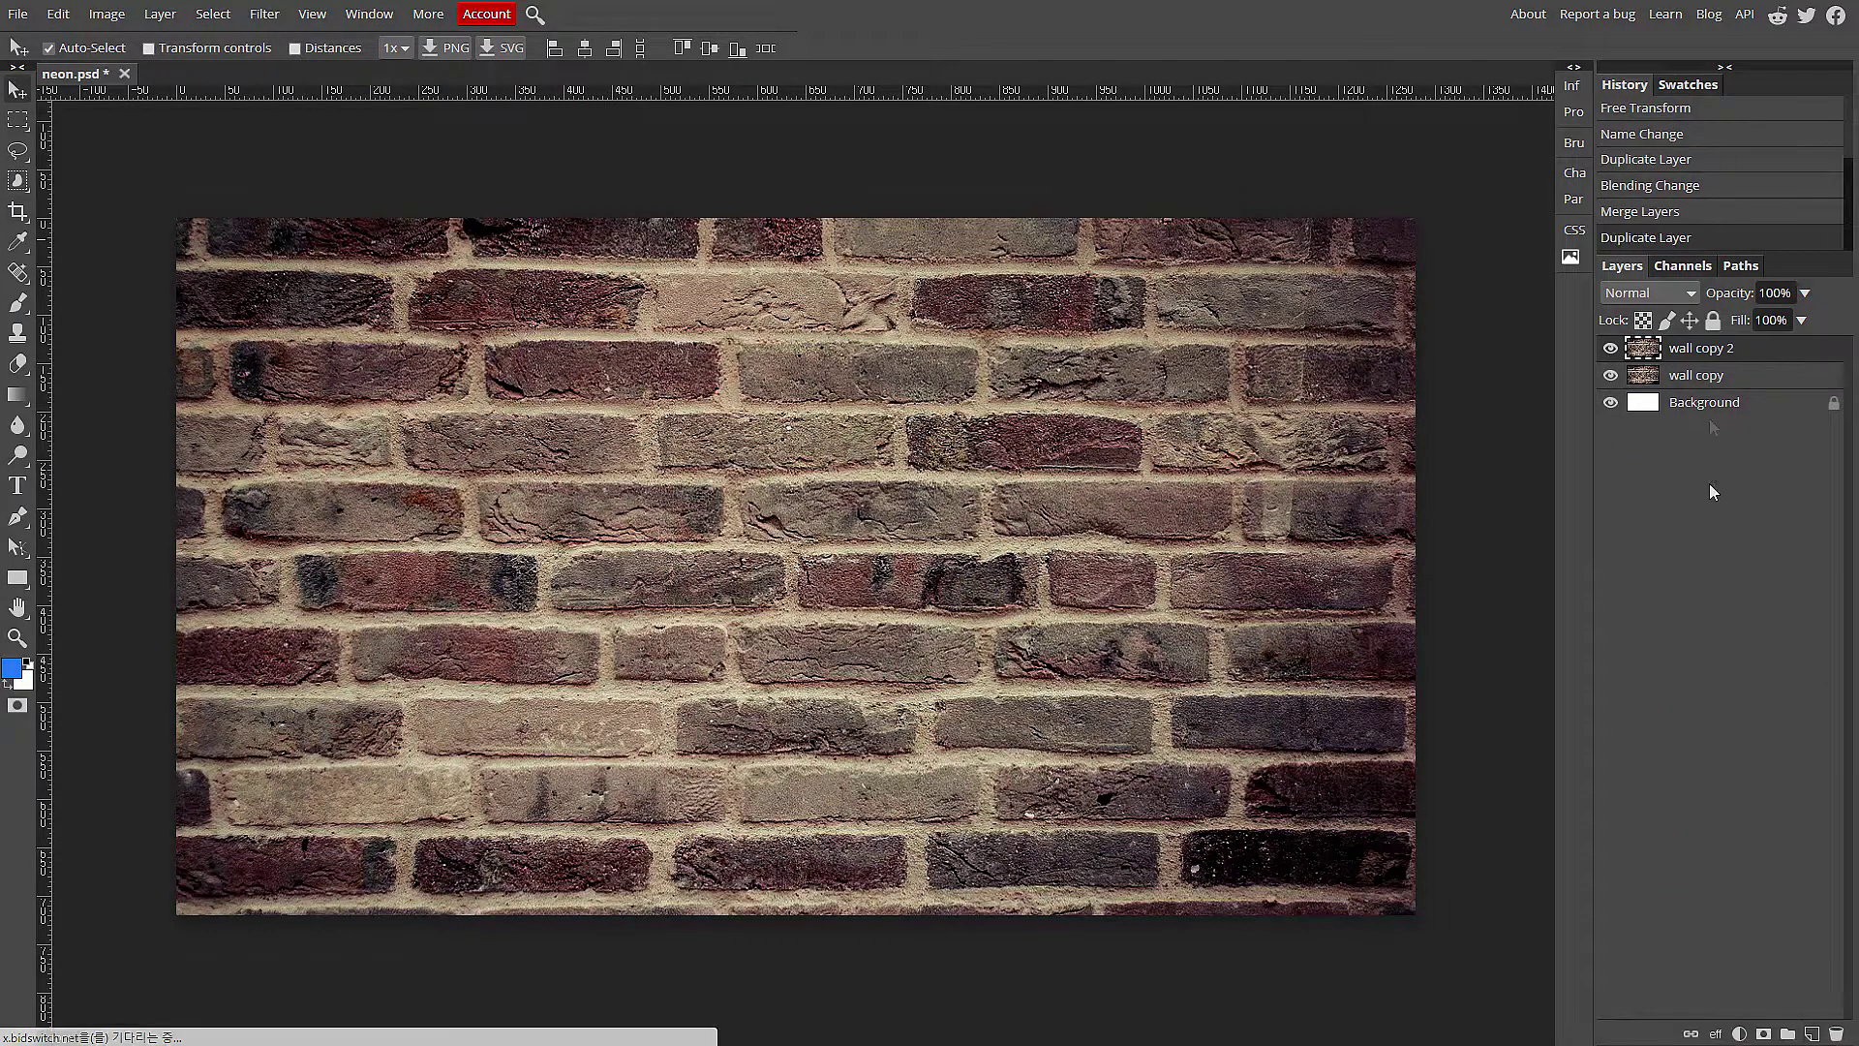
{"action": "left_click", "coordinate": [1649, 293]}
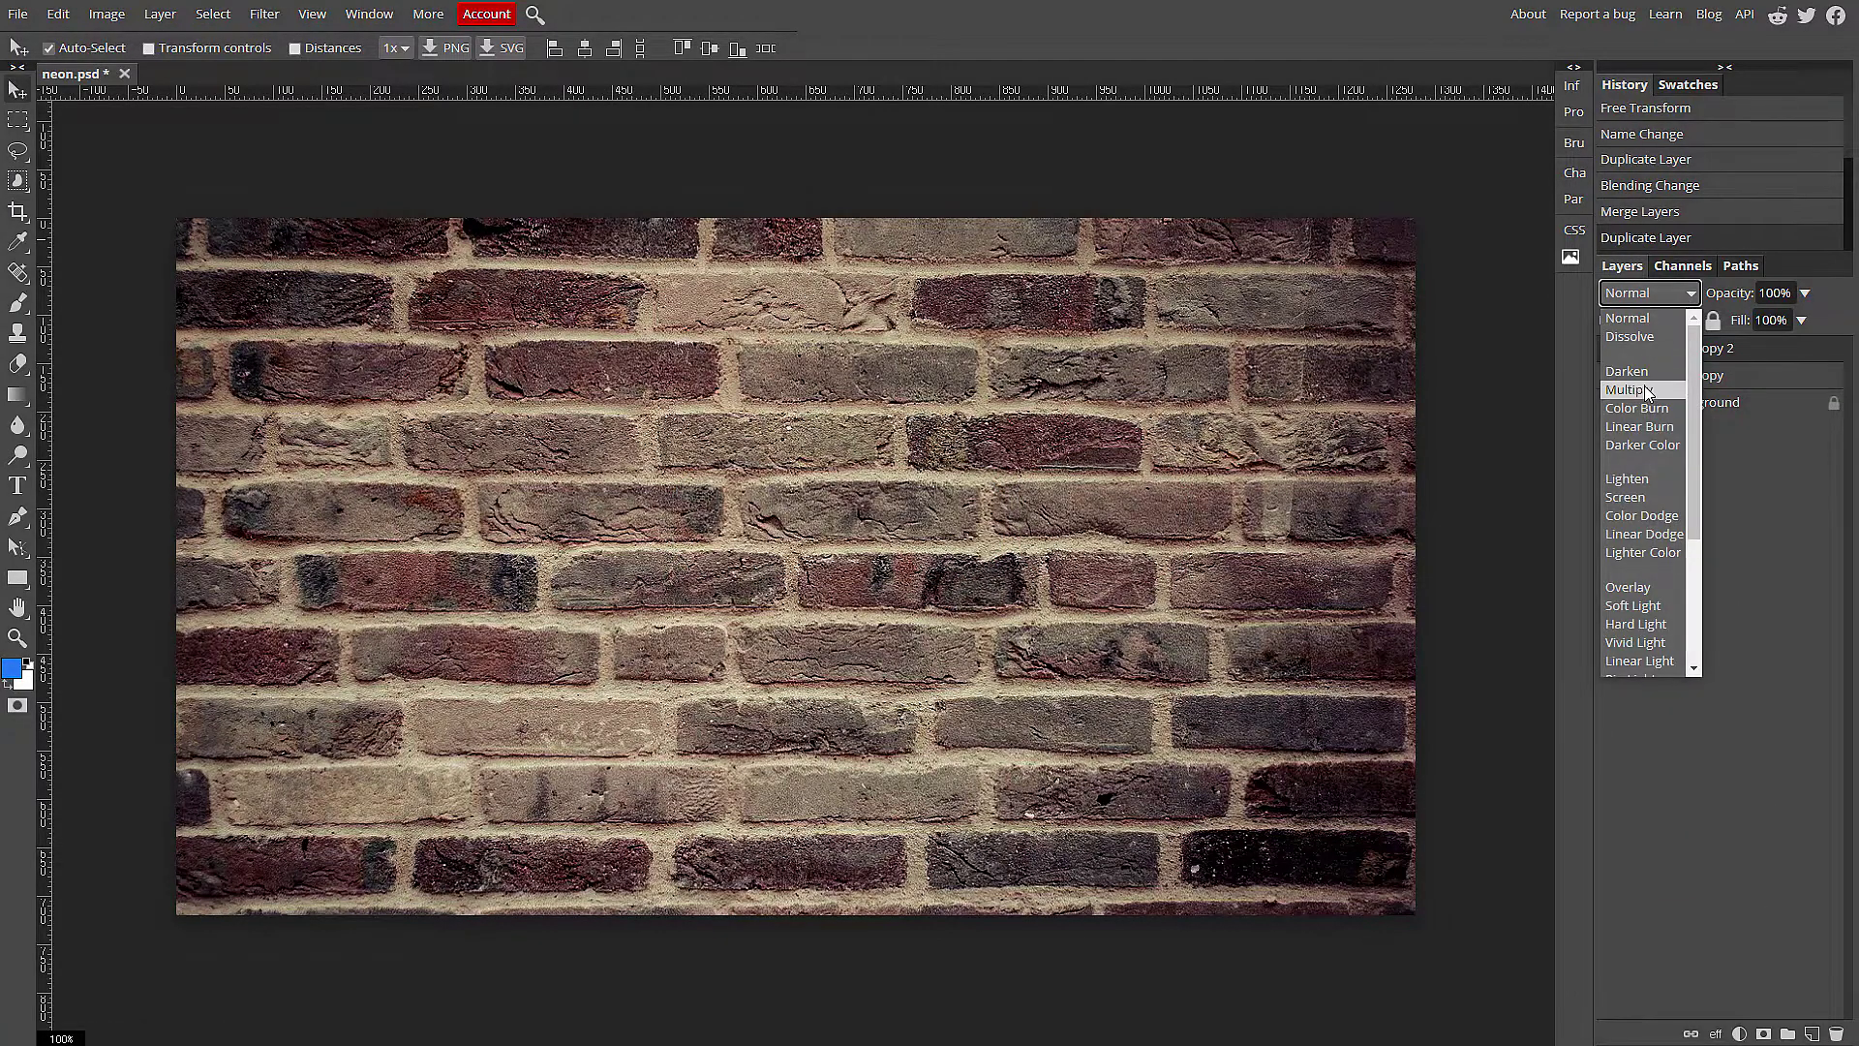
{"action": "left_click", "coordinate": [1646, 391]}
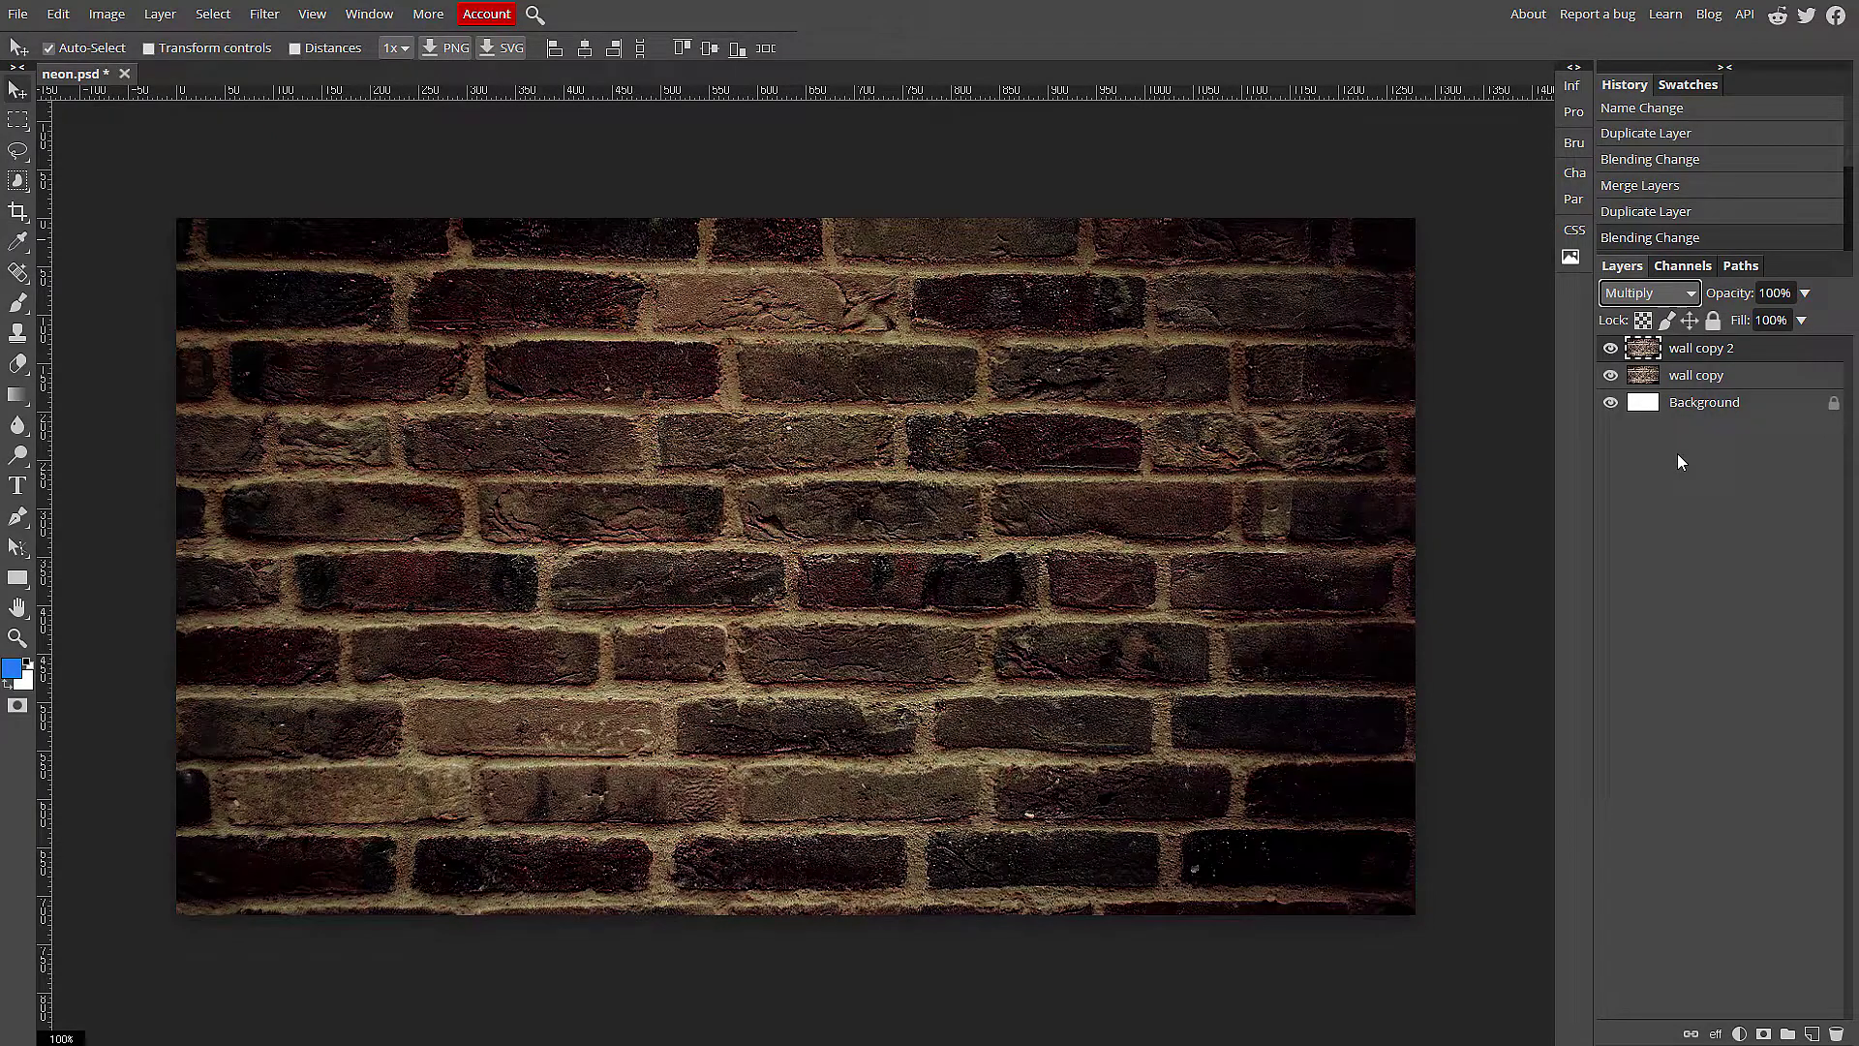
{"action": "left_click", "coordinate": [1746, 378]}
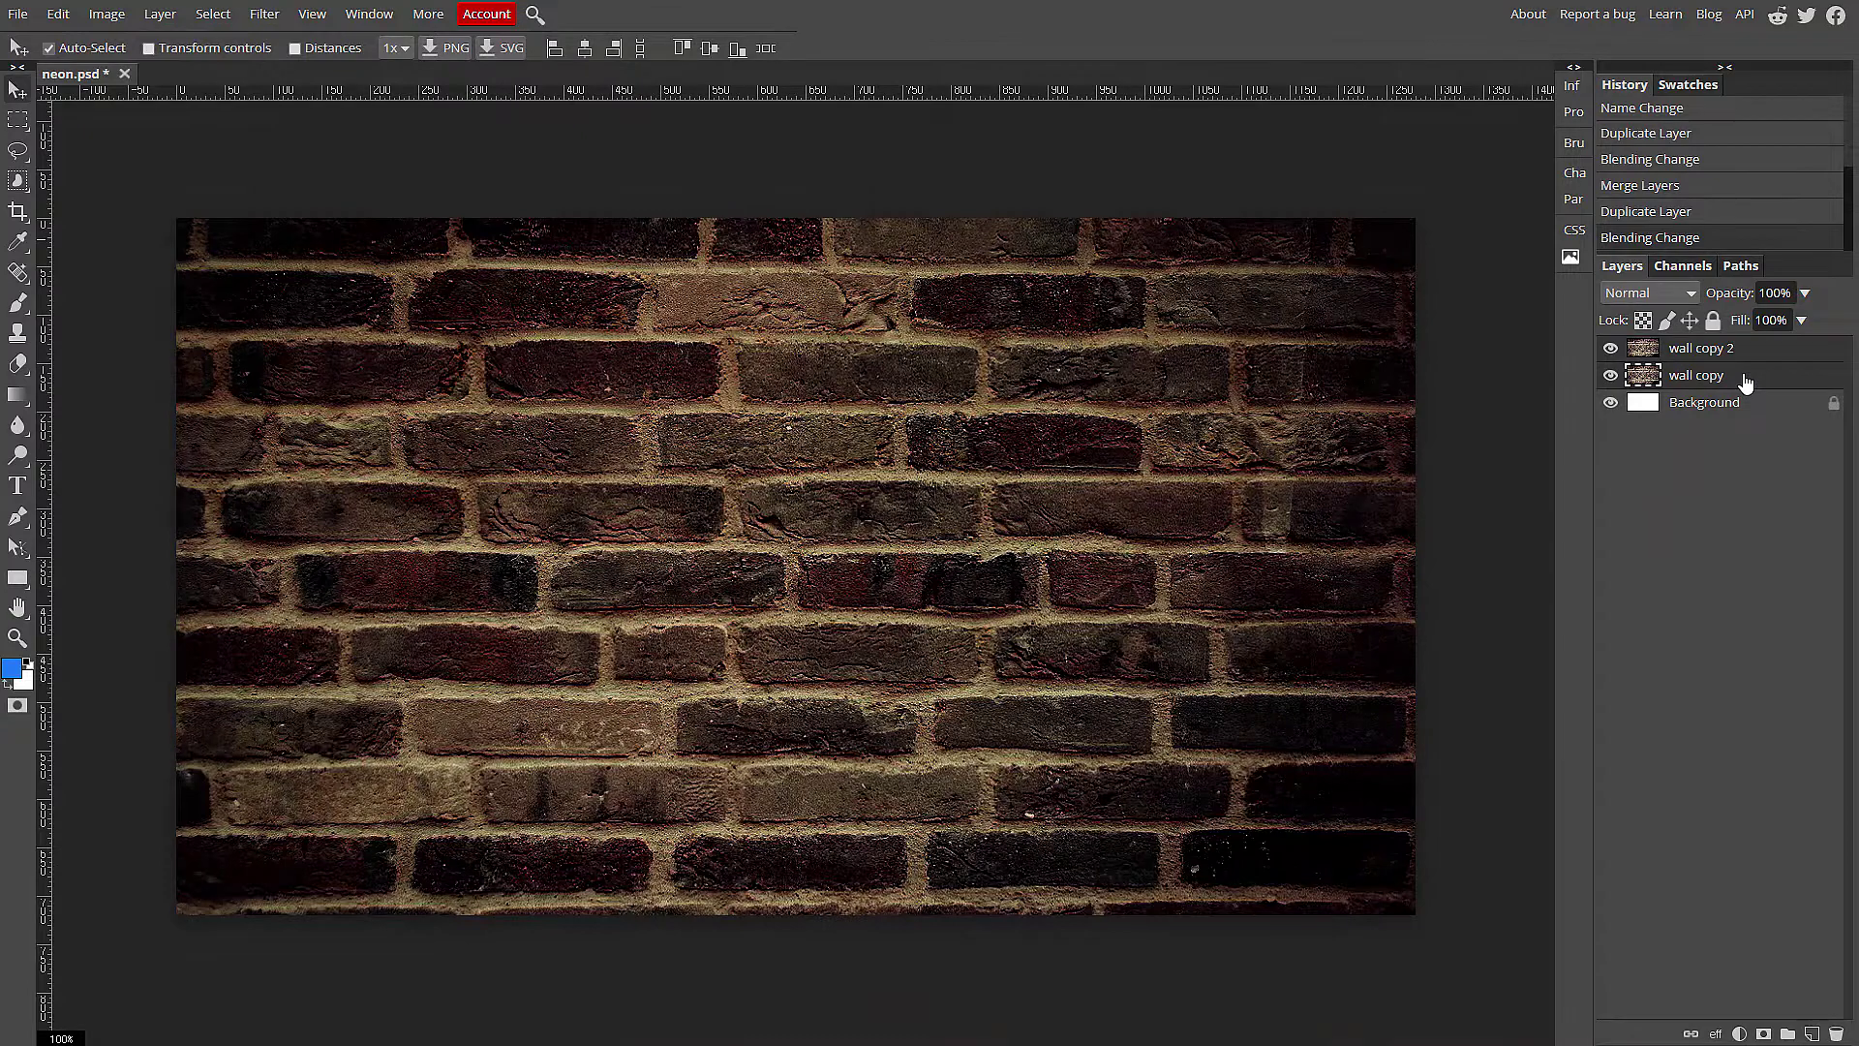
{"action": "key", "text": "ctrl+e"}
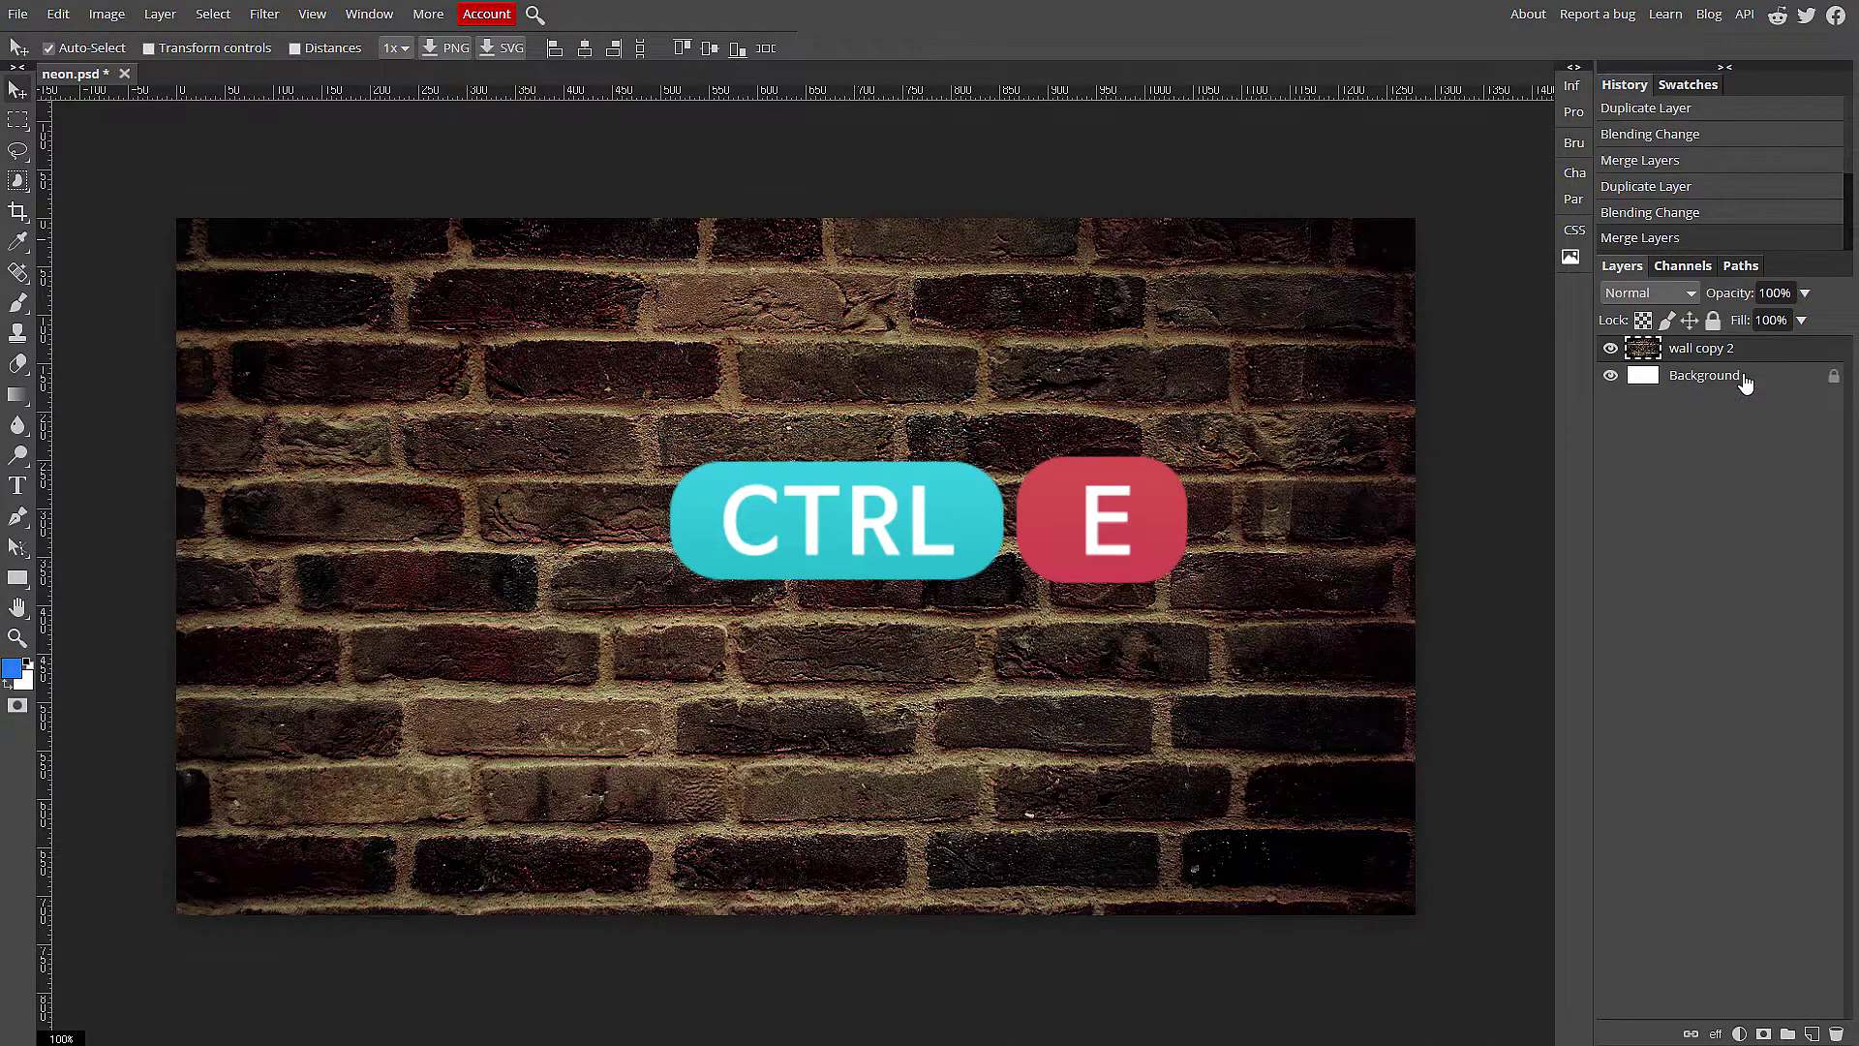
{"action": "key", "text": "ctrl+z"}
{"action": "left_click", "coordinate": [159, 14]}
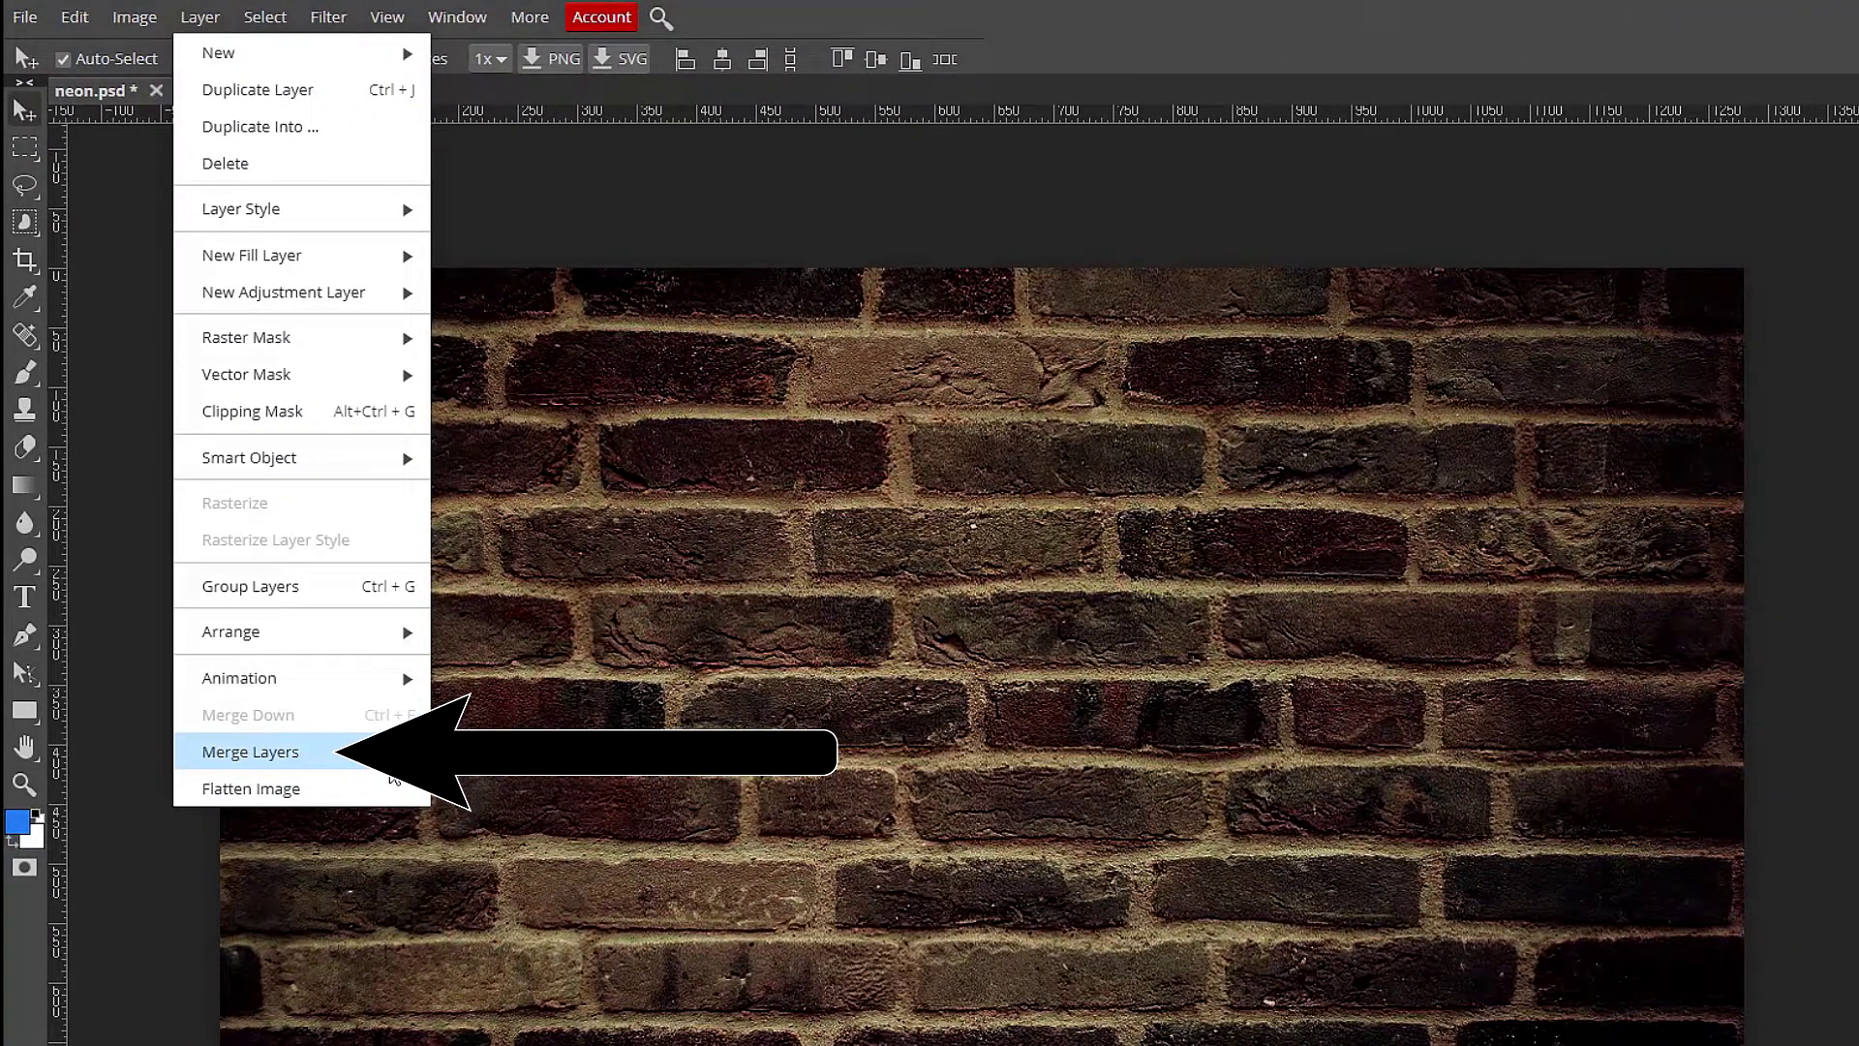
{"action": "left_click", "coordinate": [387, 760]}
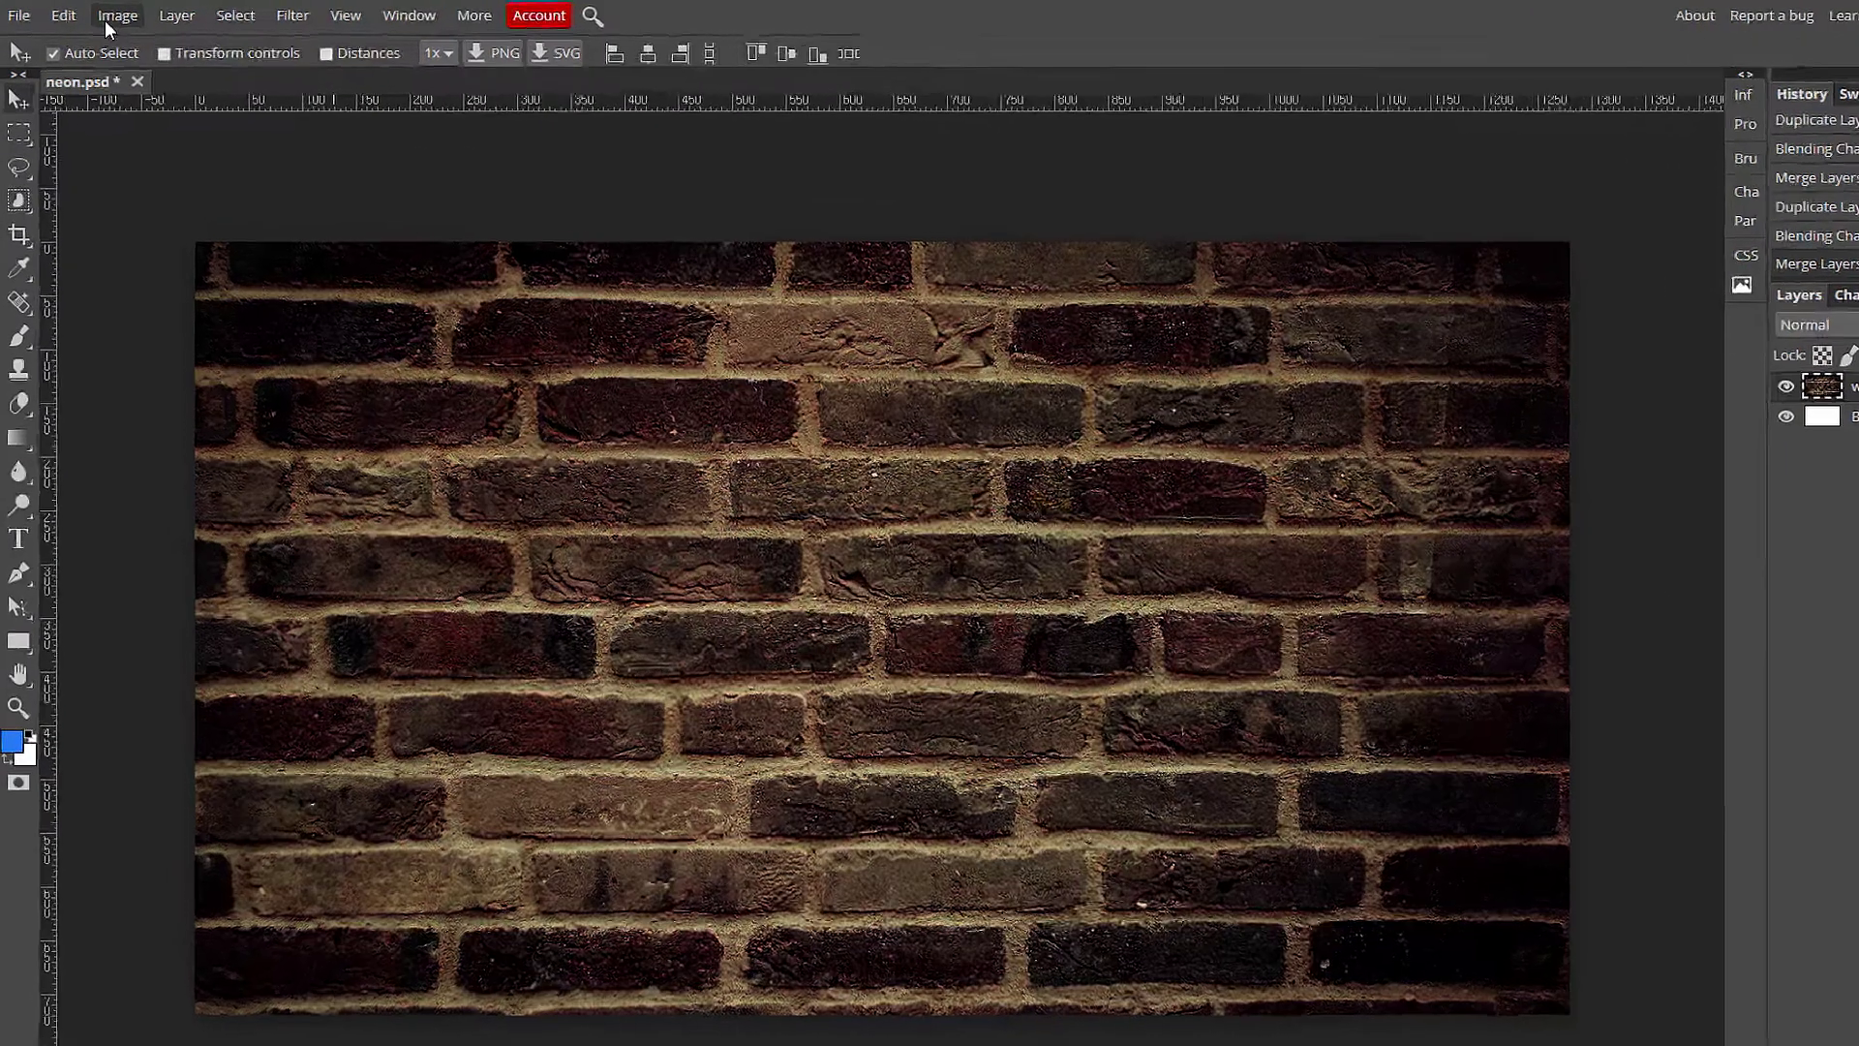
{"action": "left_click", "coordinate": [105, 15]}
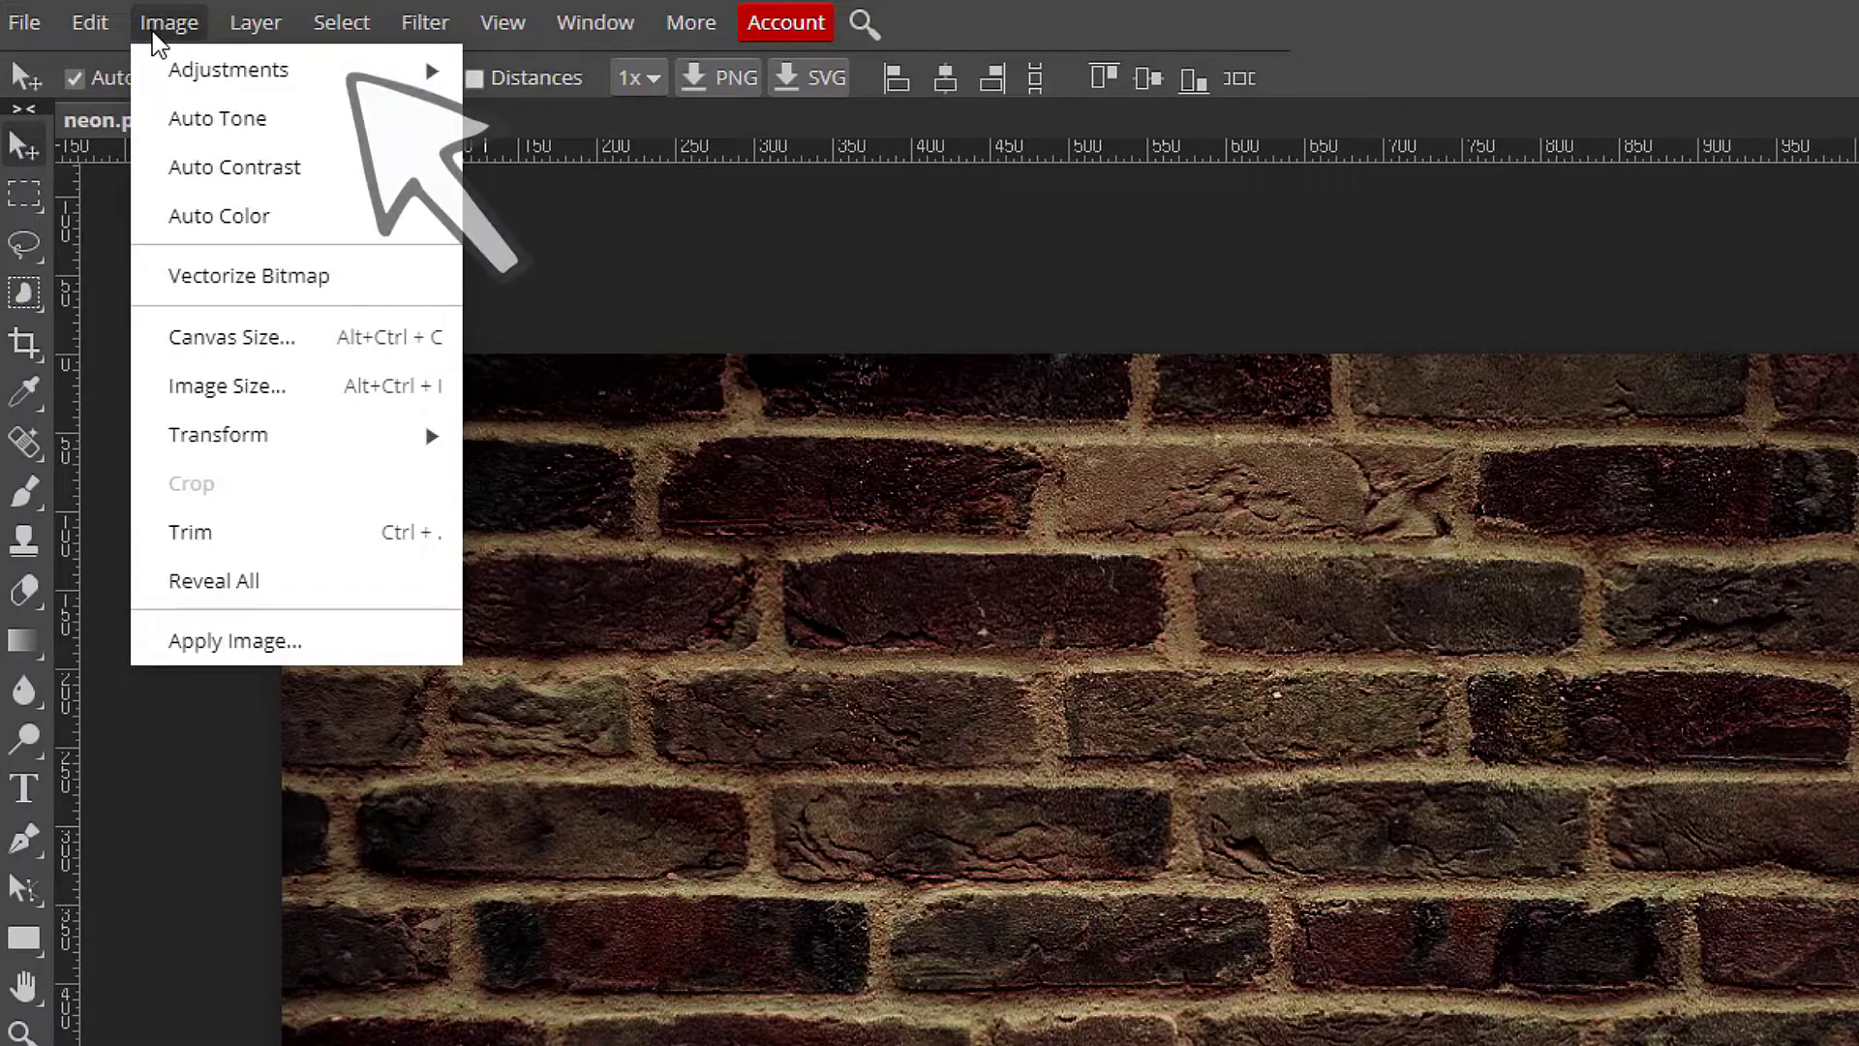
Darken the bricks with a Curves adjustment by pulling the curve's midpoint down
{"action": "mouse_move", "coordinate": [229, 70]}
{"action": "left_click", "coordinate": [560, 172]}
{"action": "left_click_drag", "start_coordinate": [341, 291], "coordinate": [352, 311]}
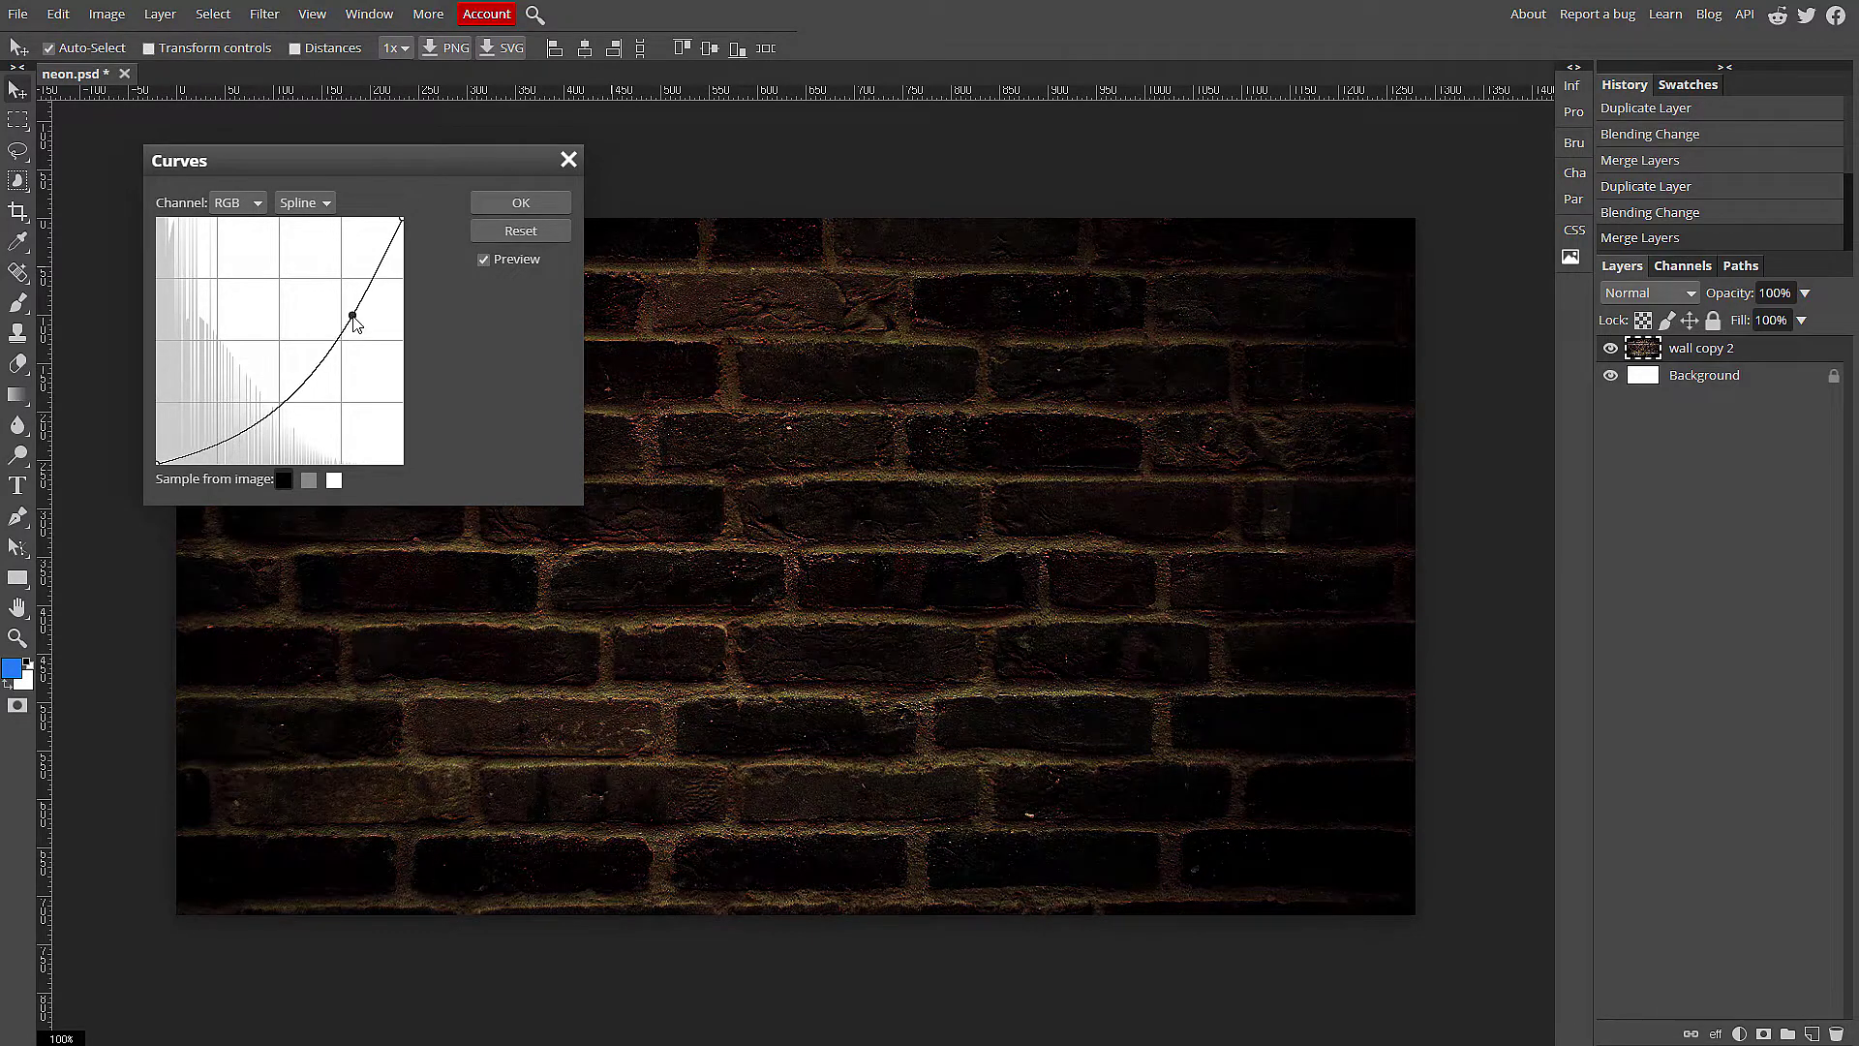
{"action": "left_click", "coordinate": [548, 205]}
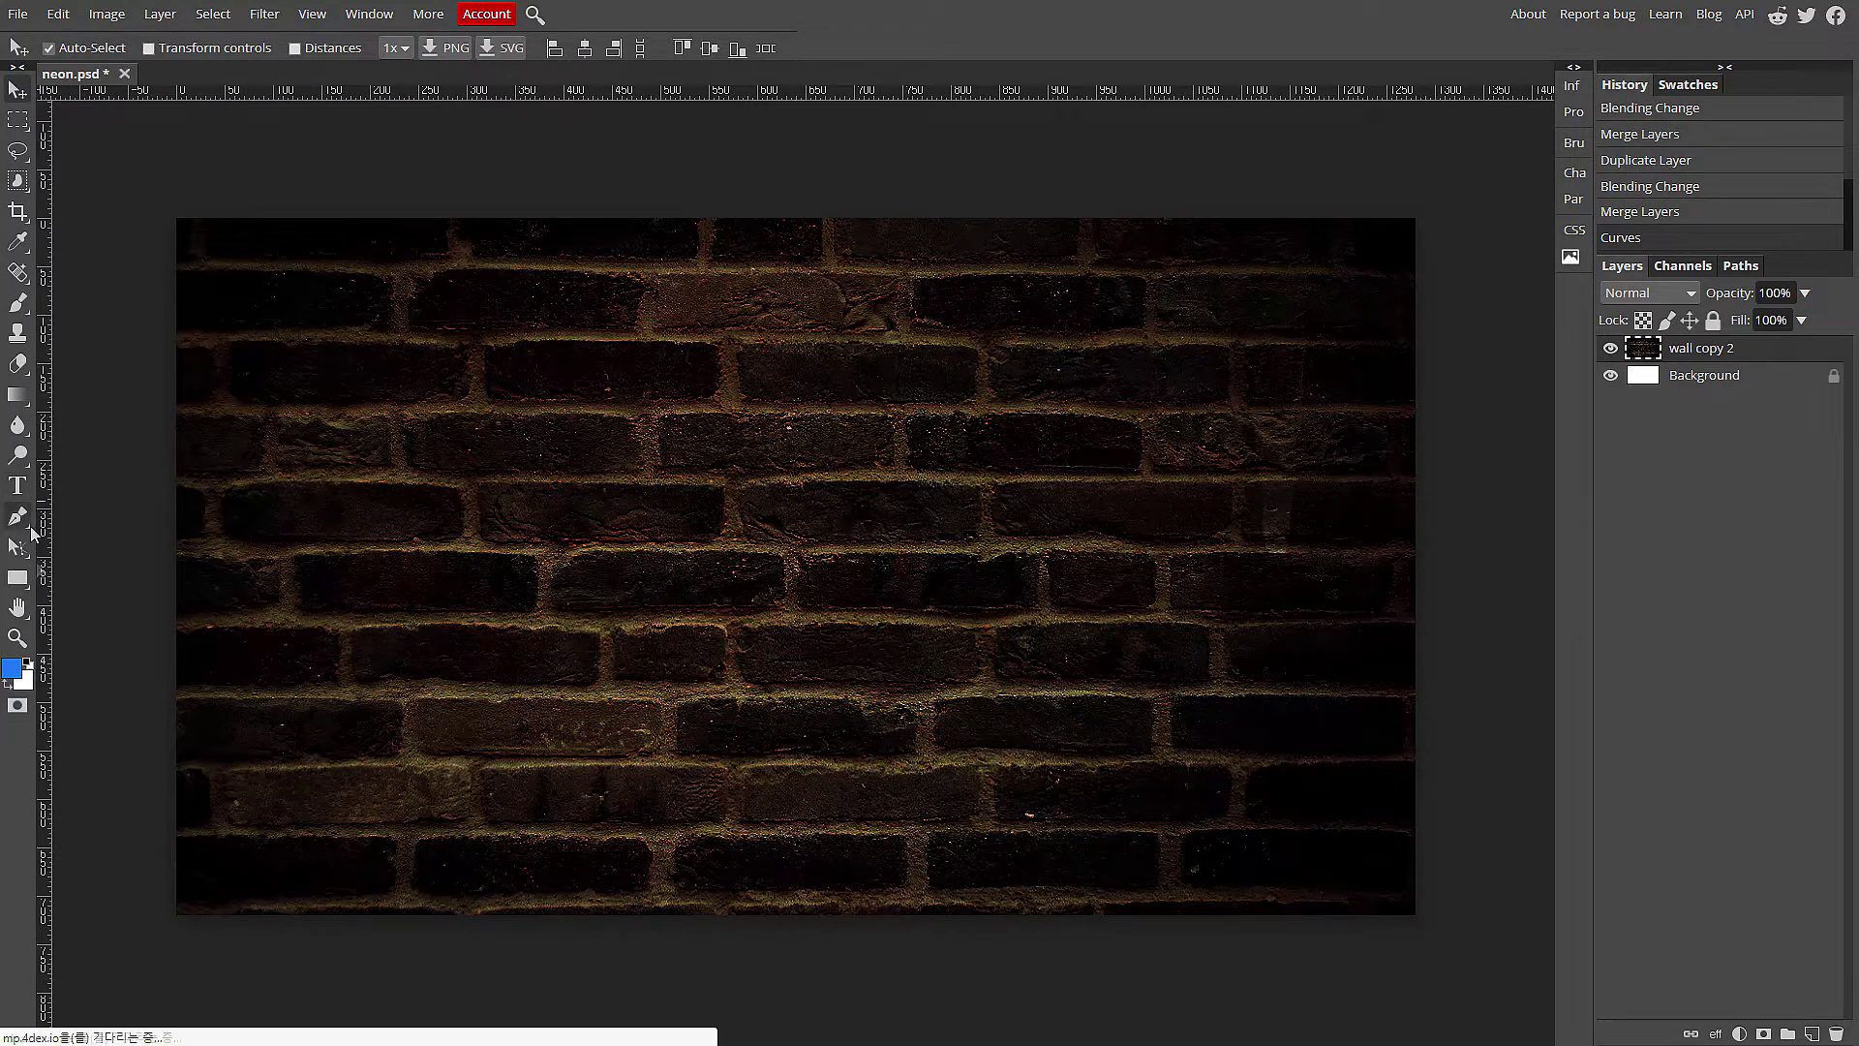
Add a 'neon' text layer in Noto Sans KR at 150 px
{"action": "left_click", "coordinate": [20, 487]}
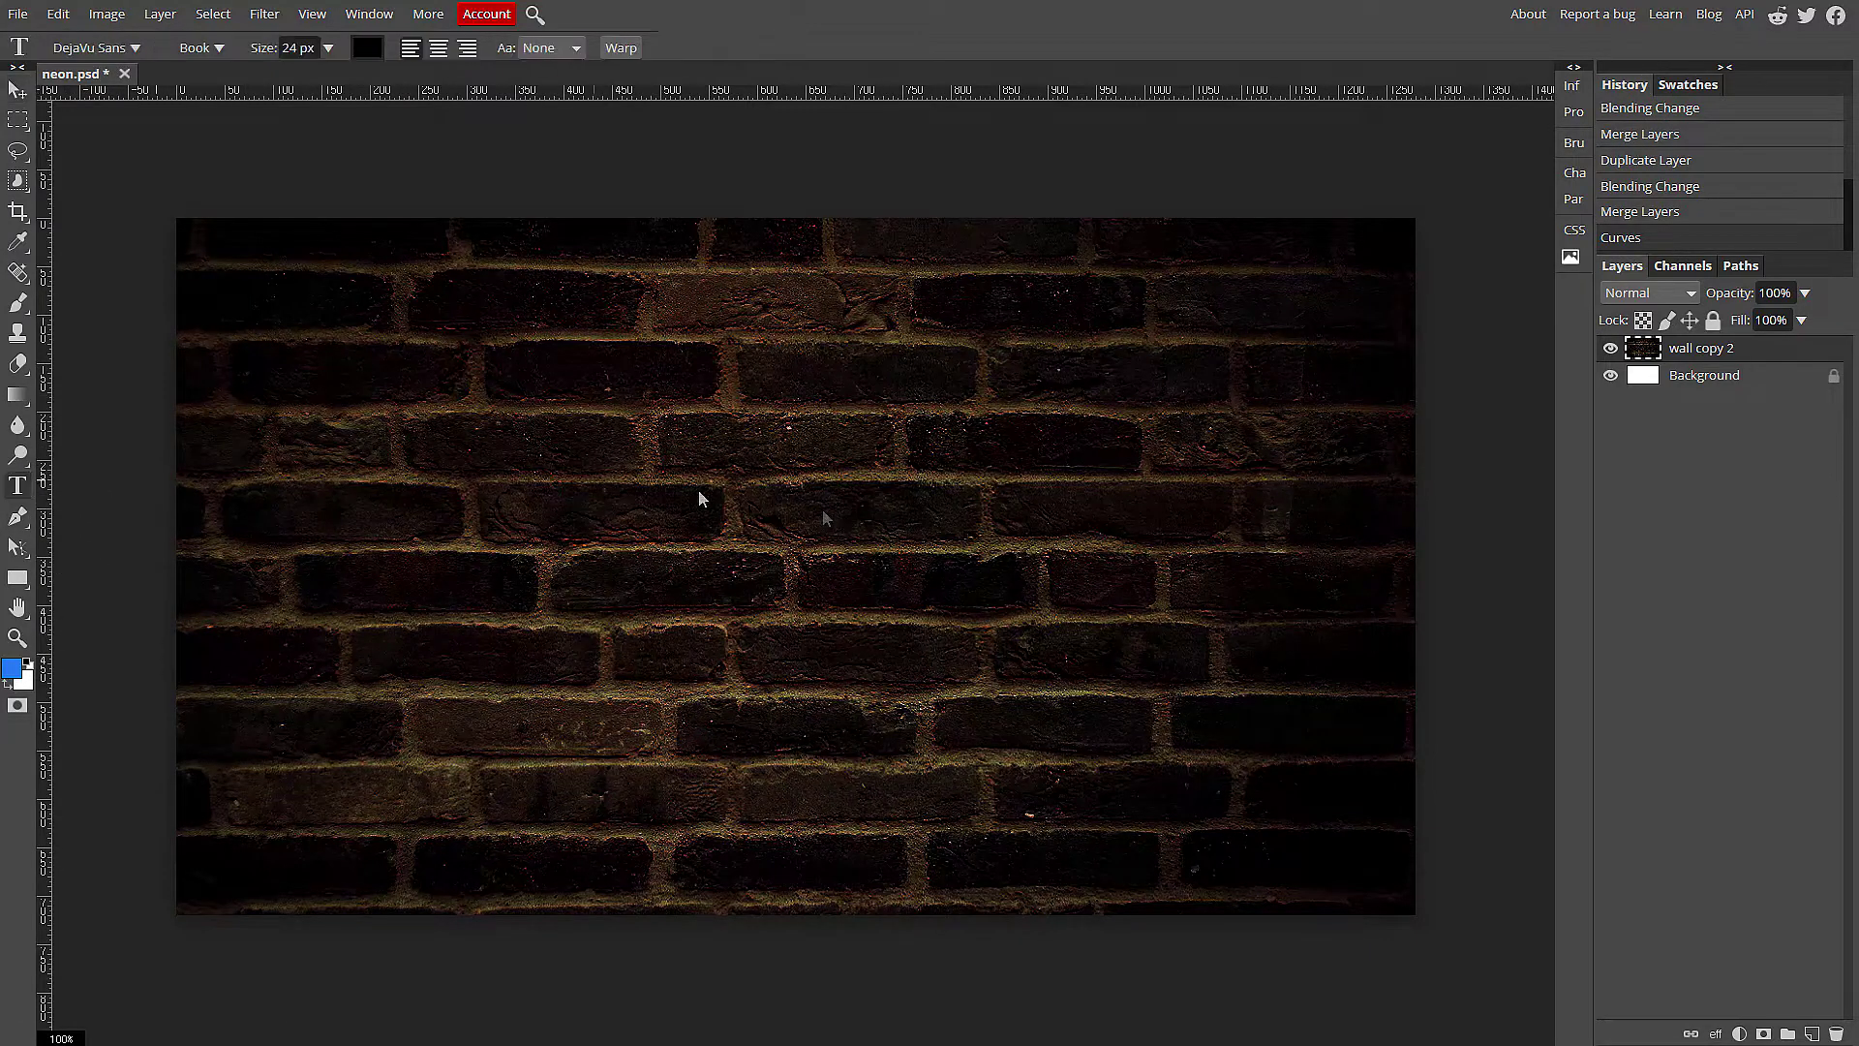
{"action": "left_click", "coordinate": [142, 49]}
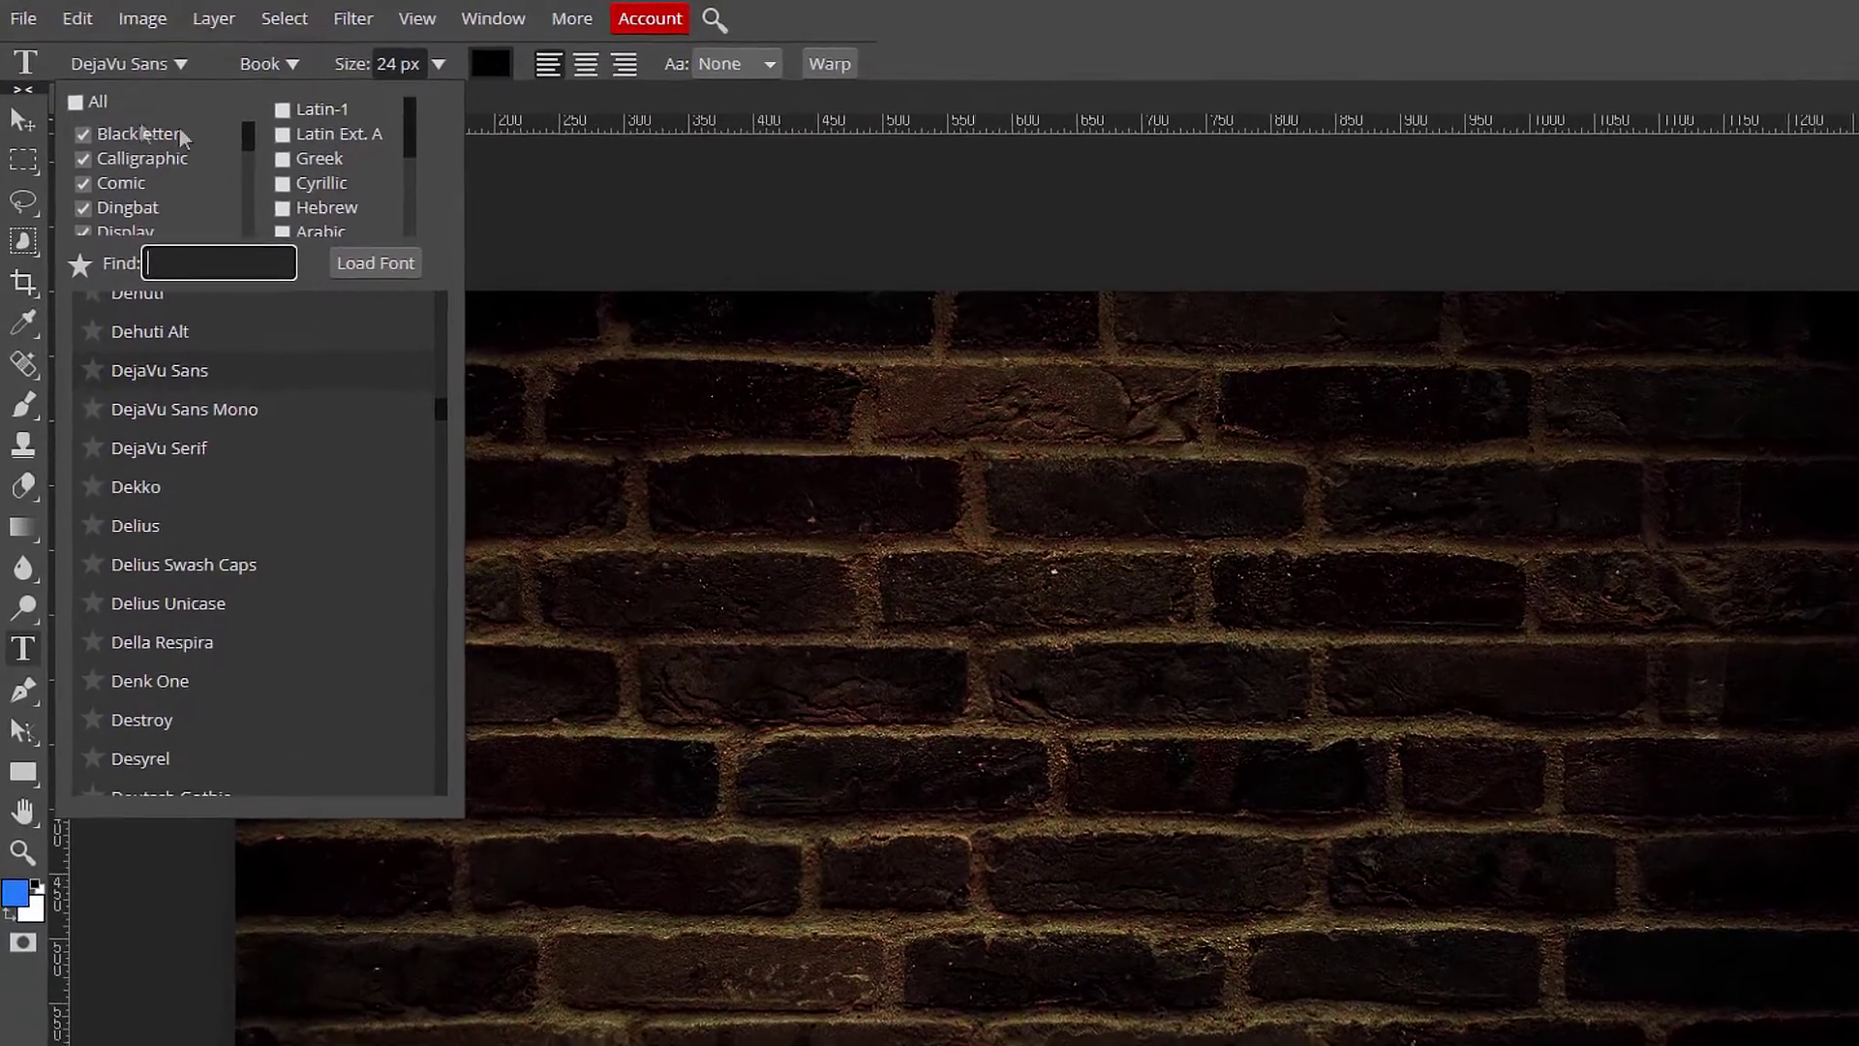
{"action": "left_click", "coordinate": [64, 87]}
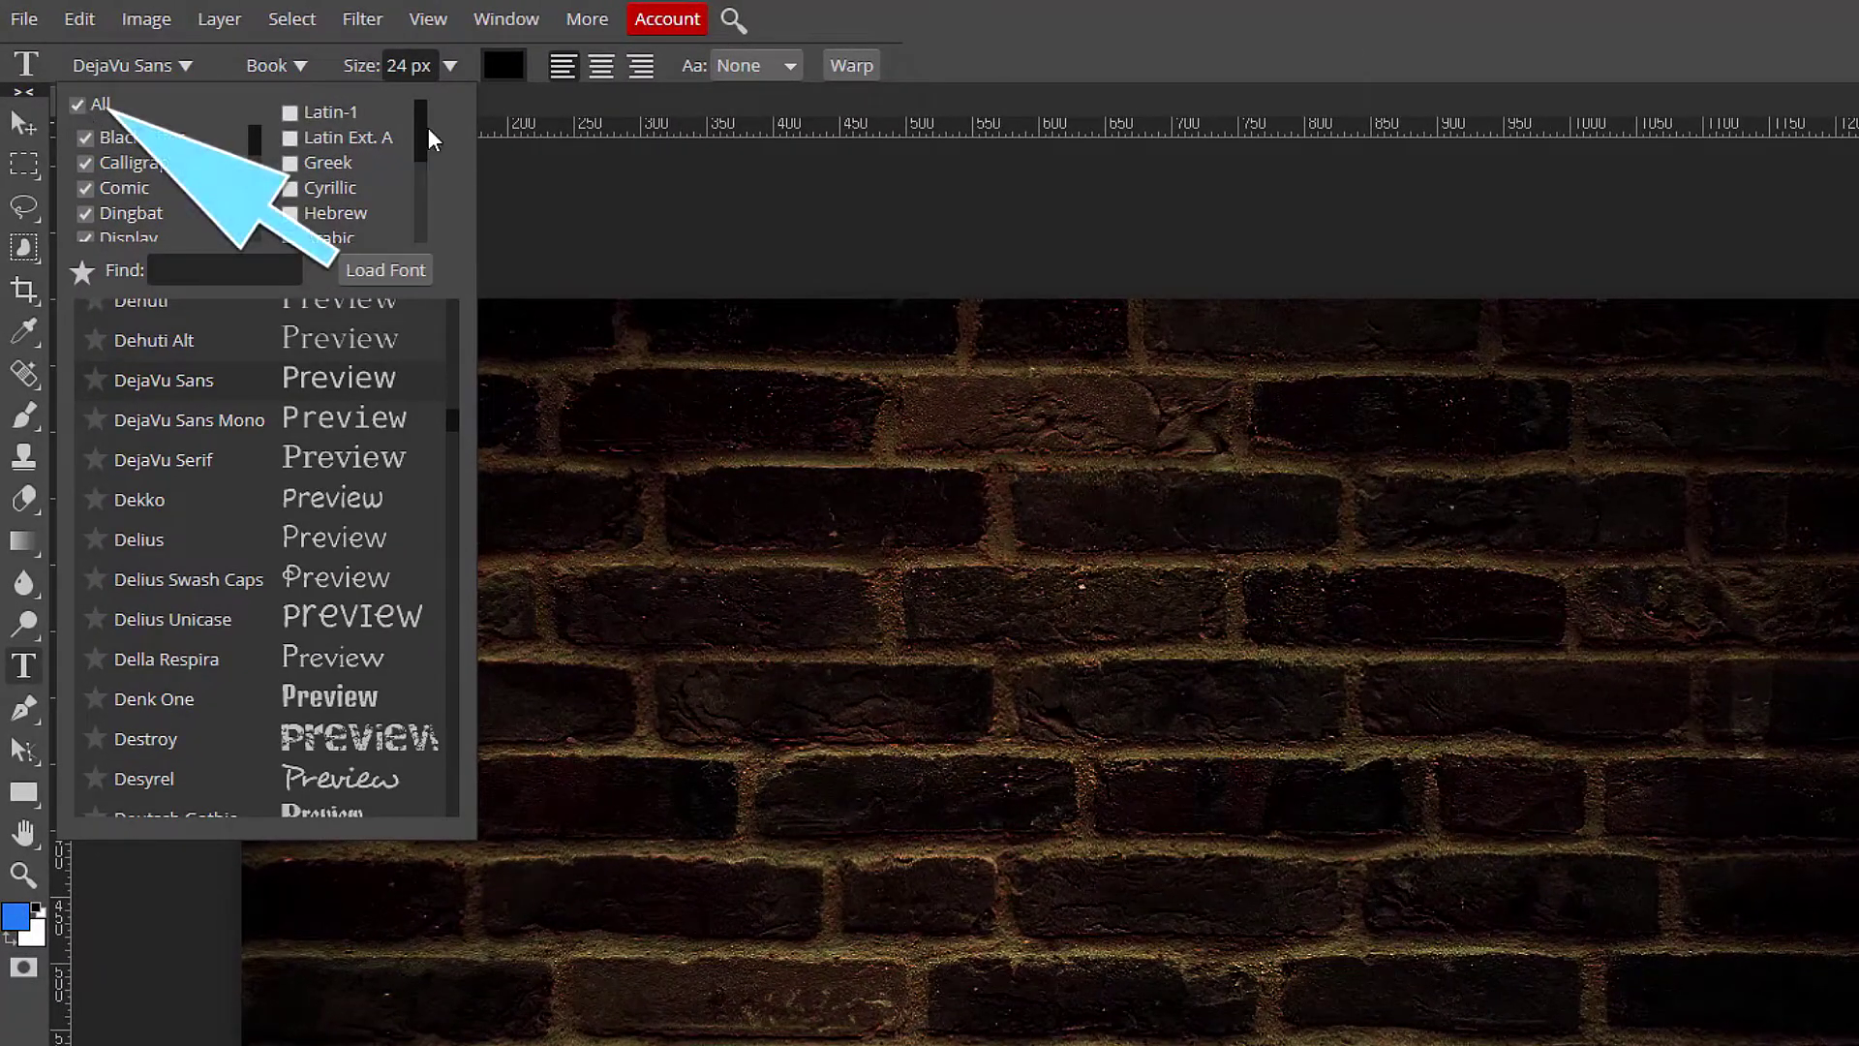
{"action": "mouse_move", "coordinate": [421, 135]}
{"action": "left_mouse_down"}
{"action": "mouse_move", "coordinate": [420, 225]}
{"action": "mouse_move", "coordinate": [411, 176]}
{"action": "left_mouse_up"}
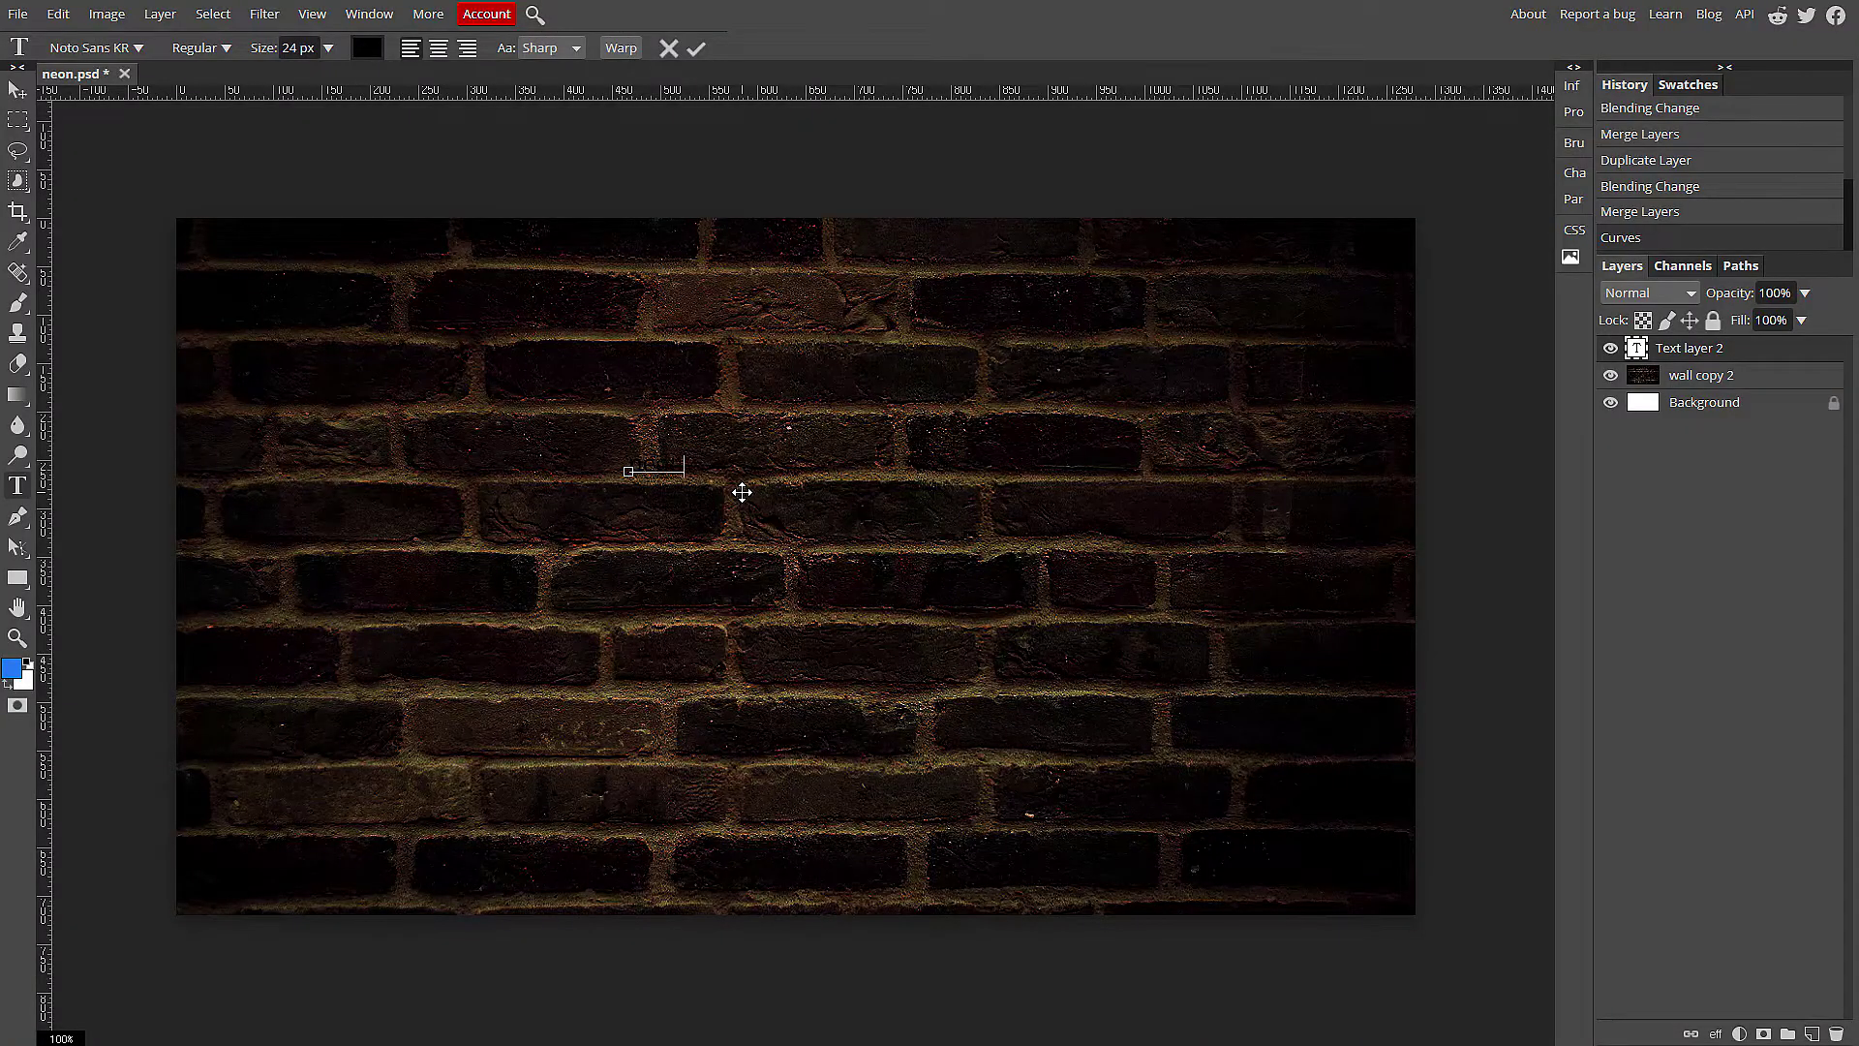
{"action": "type", "text": "neon"}
{"action": "left_click", "coordinate": [328, 48]}
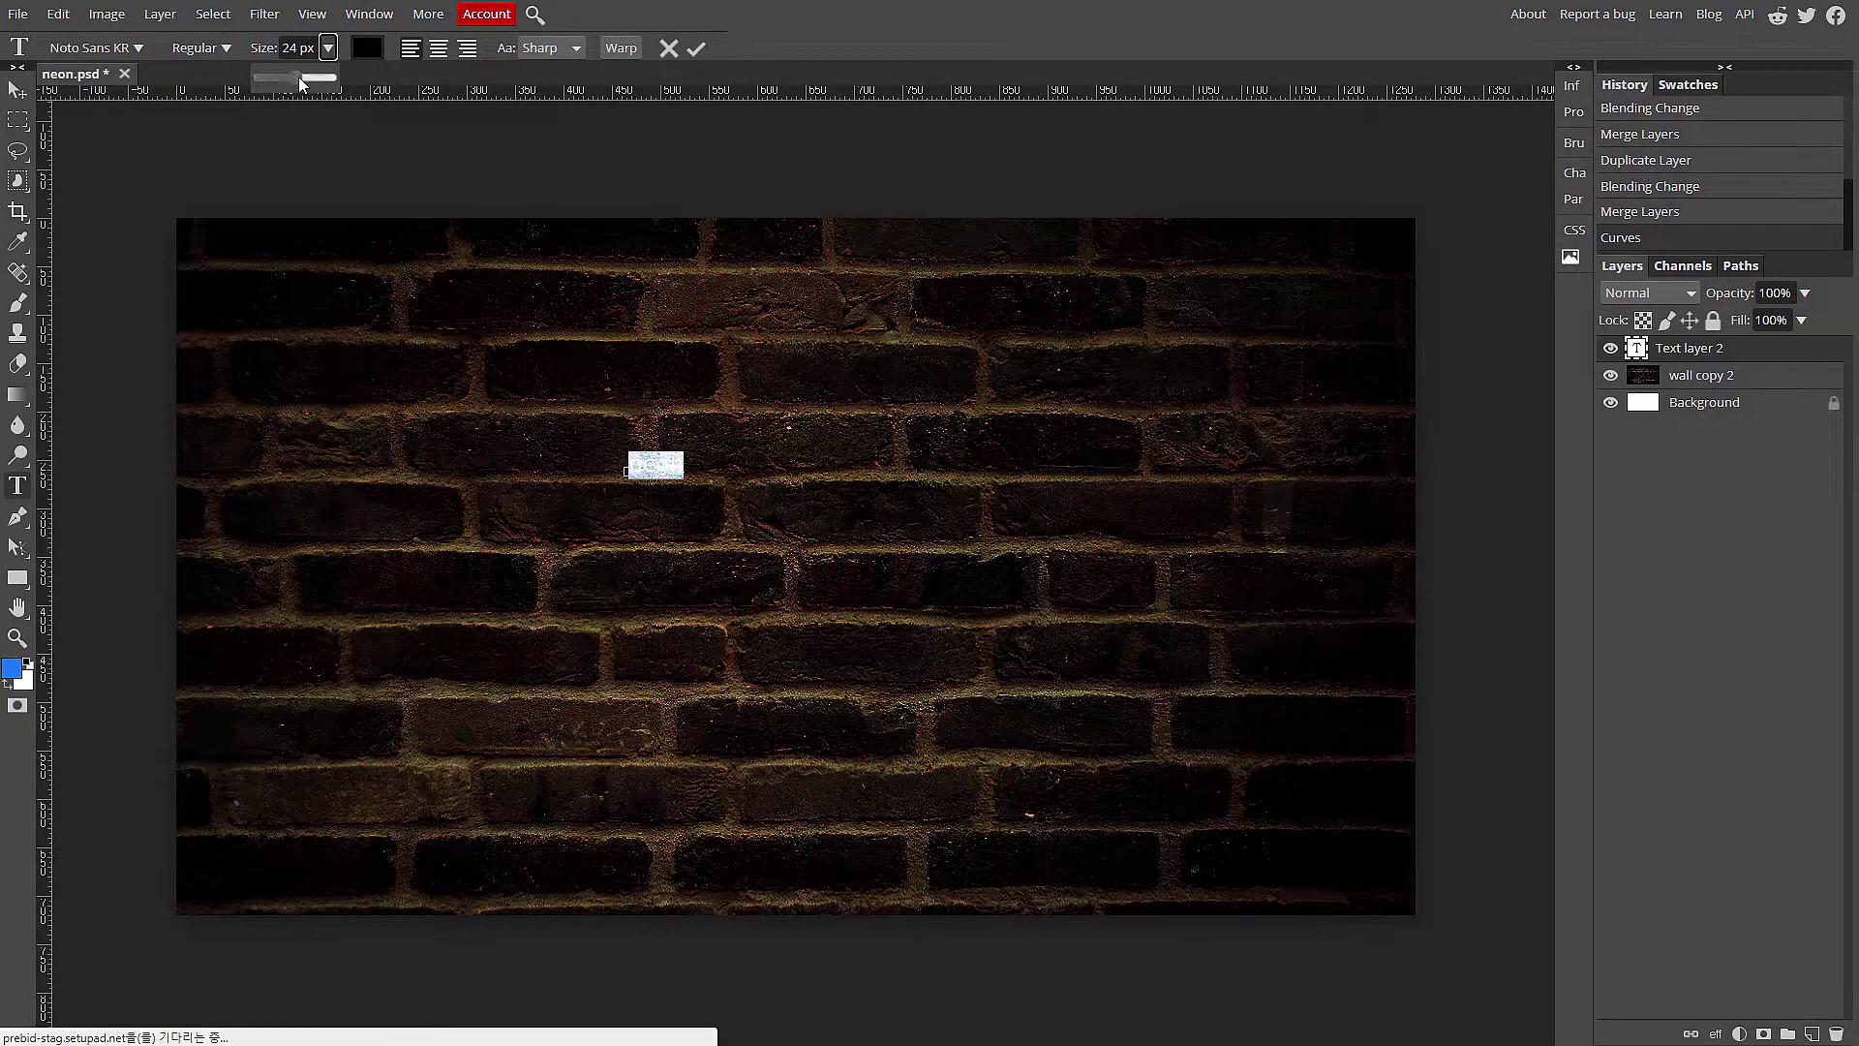
{"action": "left_click_drag", "start_coordinate": [290, 76], "coordinate": [330, 76]}
{"action": "left_click", "coordinate": [17, 90]}
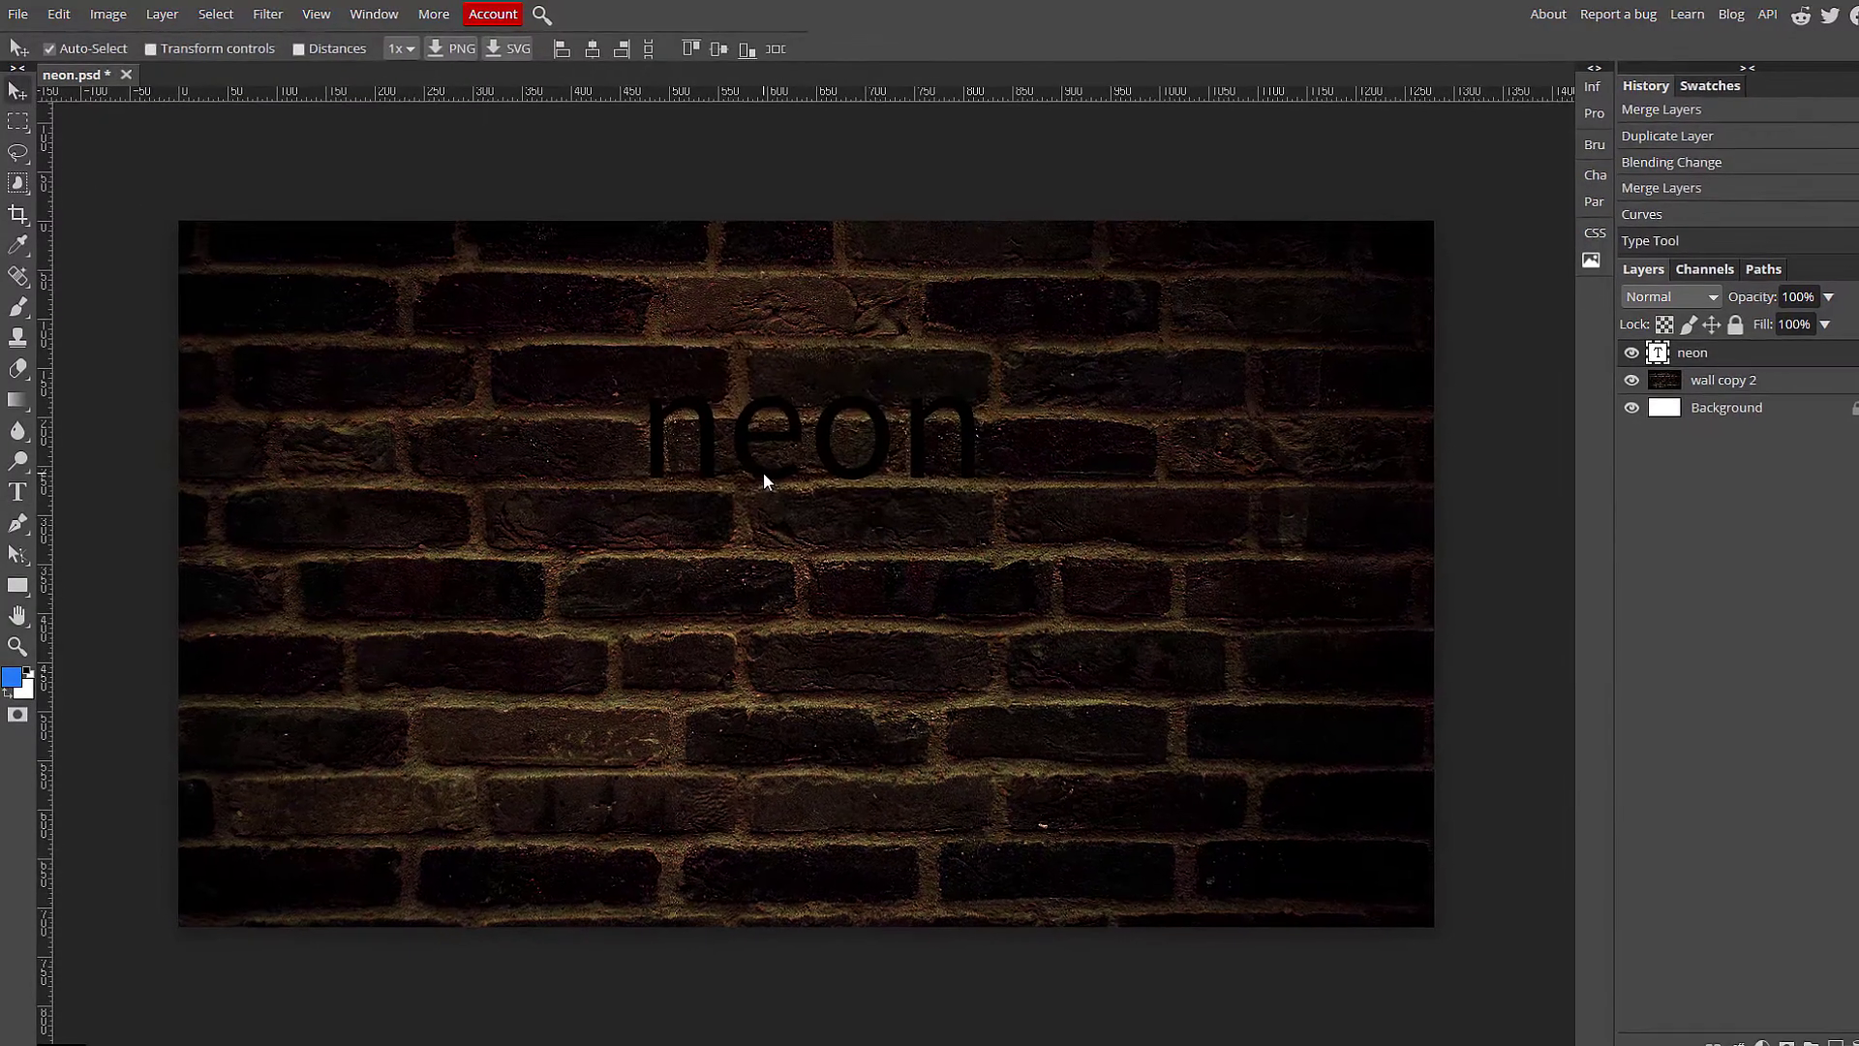
Move the text lower on the wall and colour it white (ffffff)
{"action": "left_click_drag", "start_coordinate": [780, 546], "coordinate": [754, 625]}
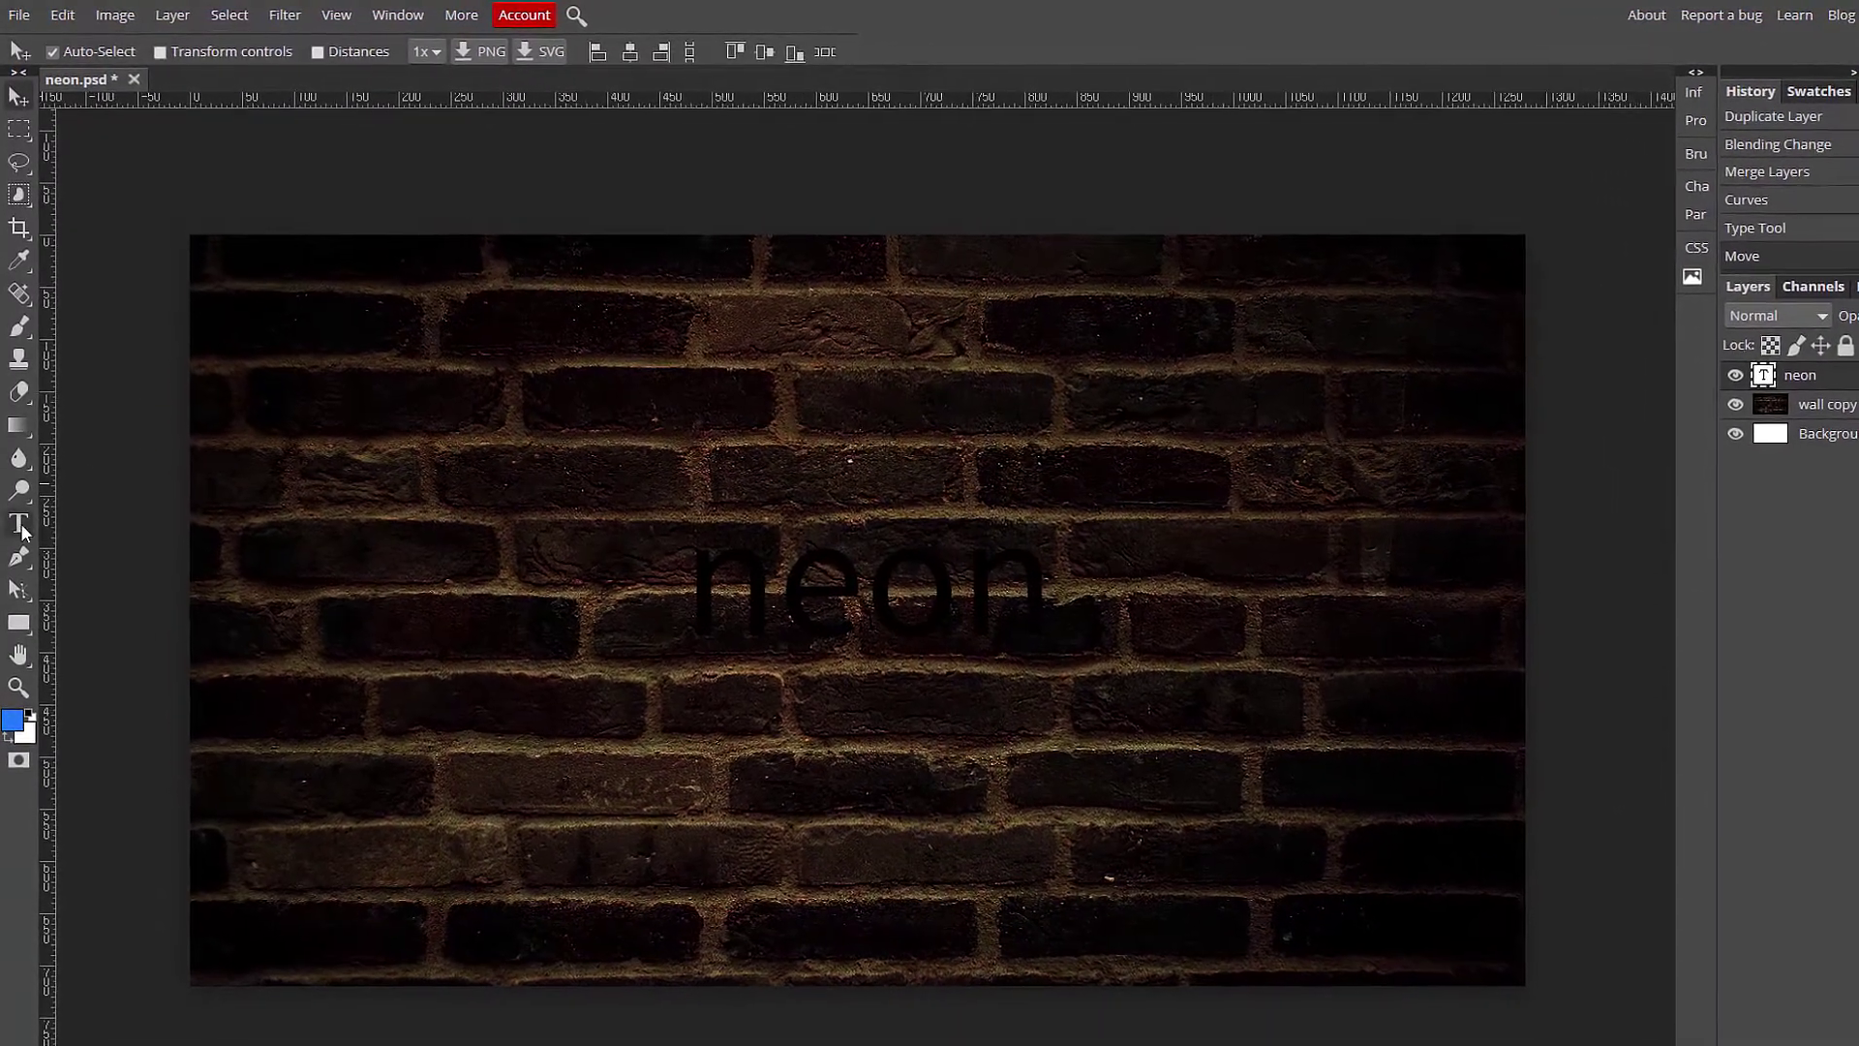
{"action": "double_click", "coordinate": [1735, 369]}
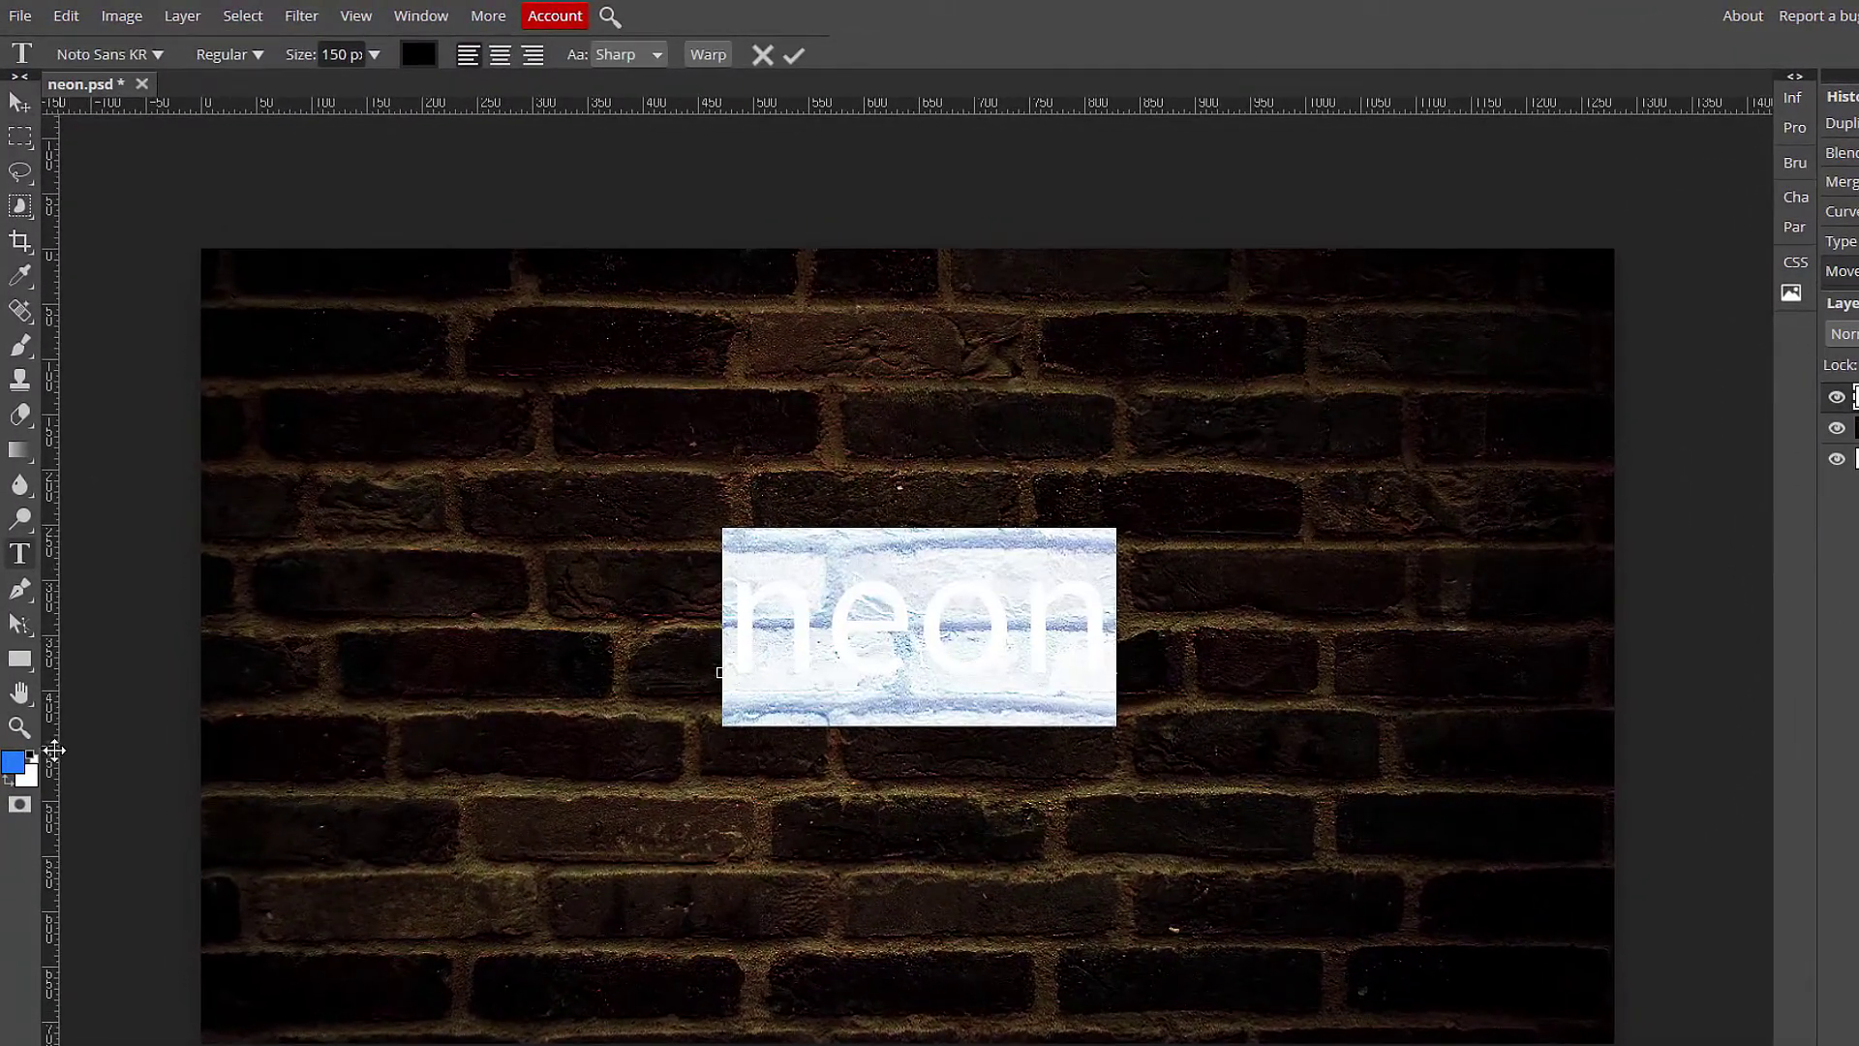
{"action": "key", "text": "x"}
{"action": "left_click", "coordinate": [418, 56]}
{"action": "left_click", "coordinate": [199, 233]}
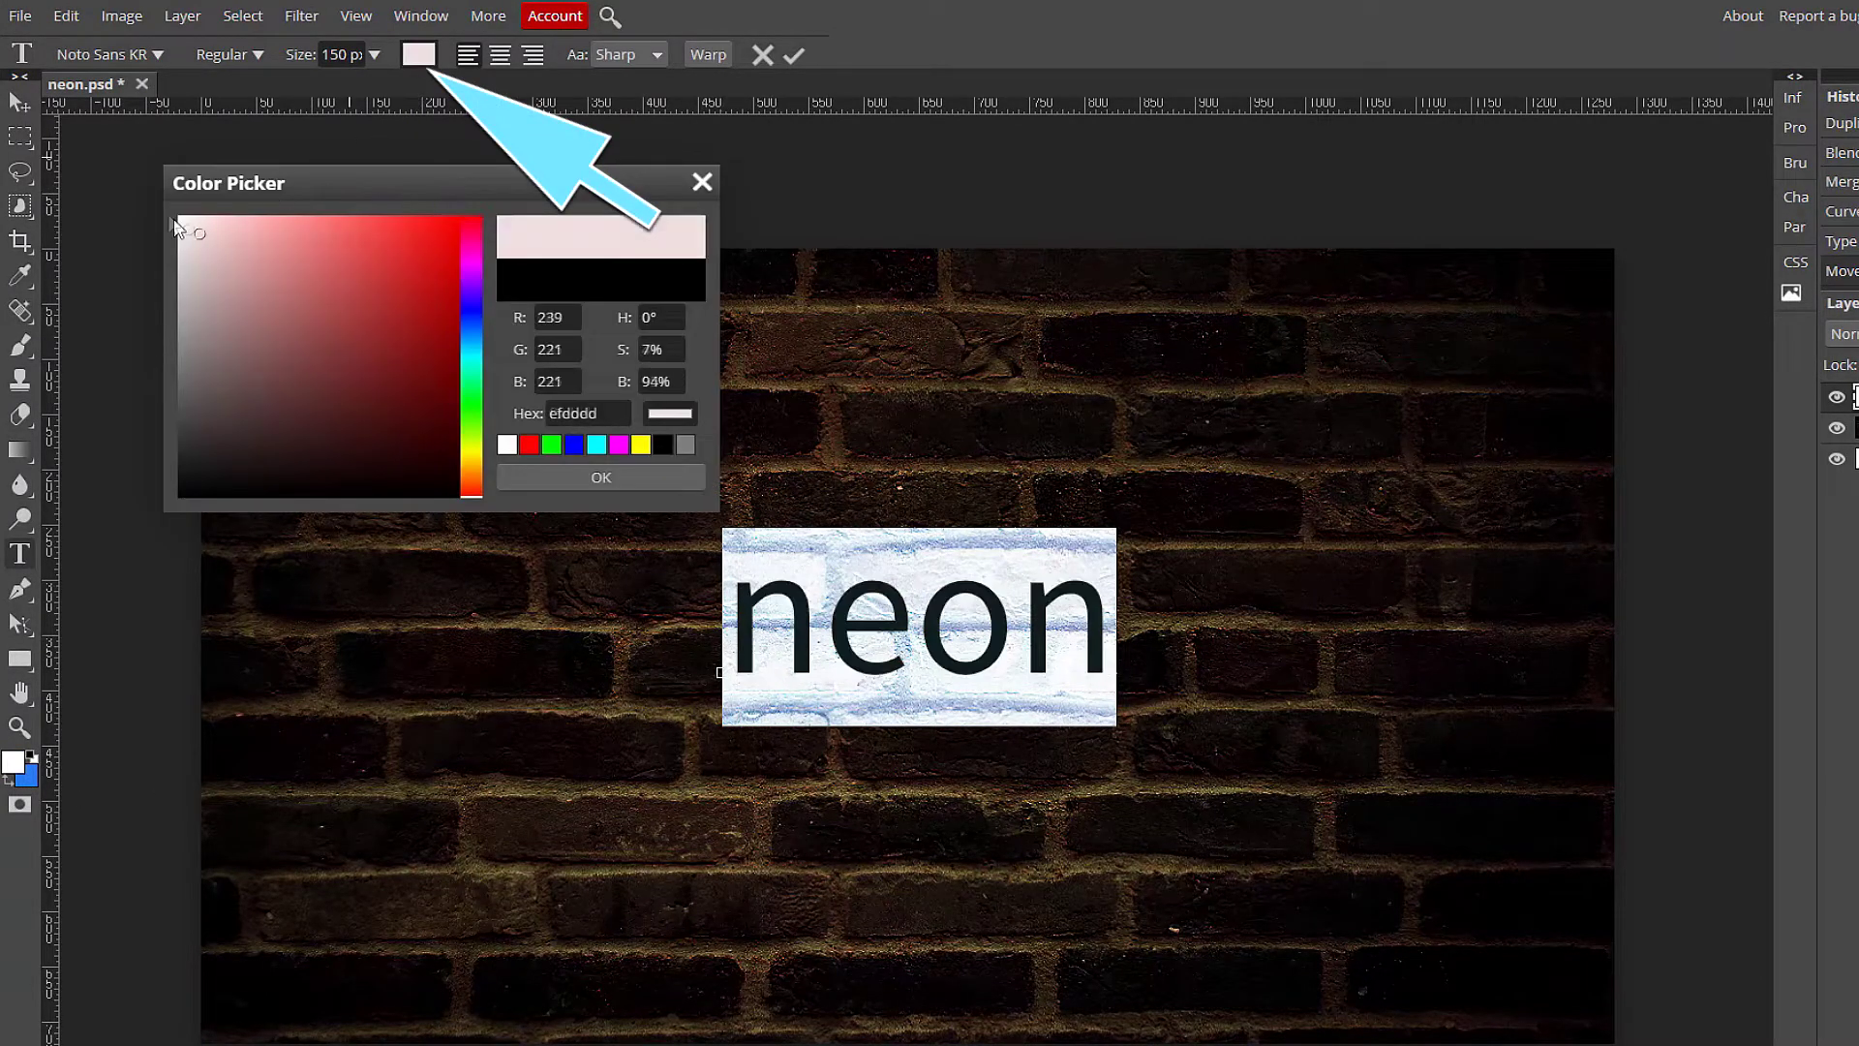
{"action": "left_click_drag", "start_coordinate": [181, 230], "coordinate": [132, 189]}
{"action": "left_click", "coordinate": [590, 476]}
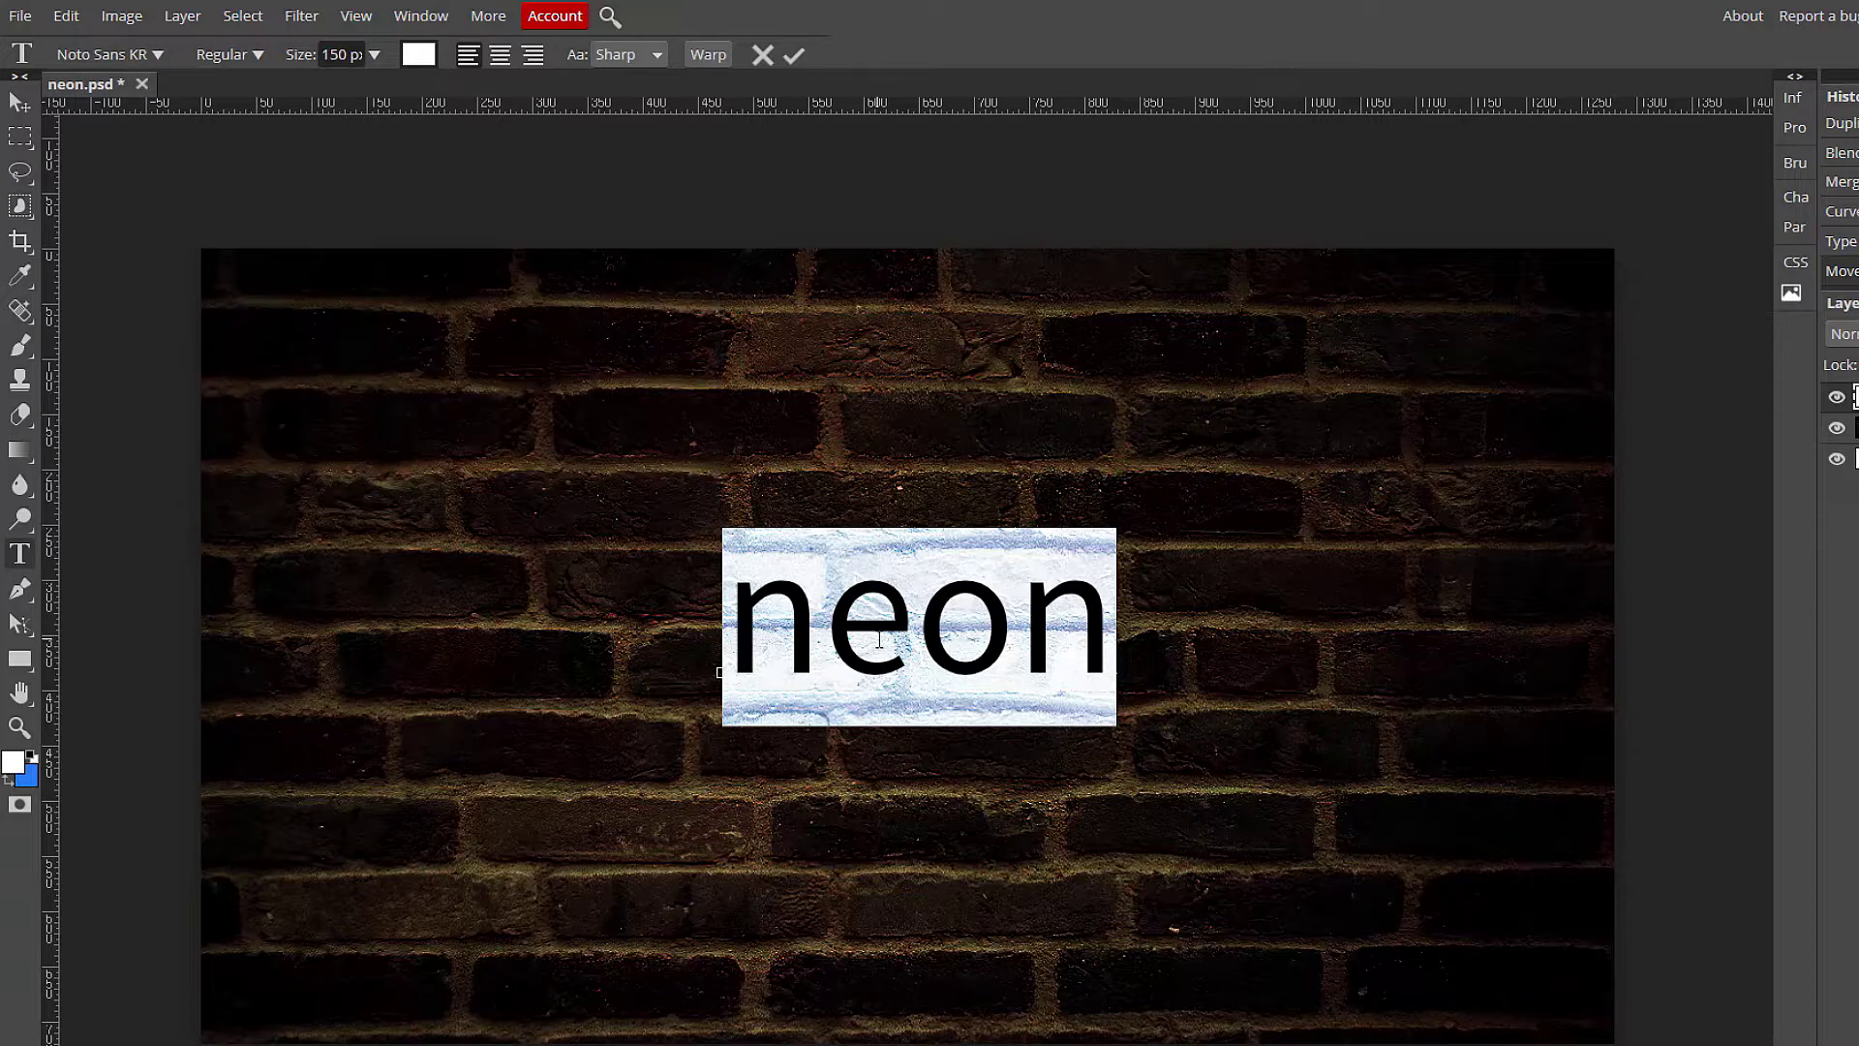
Capitalise the first letter so it reads 'Neon', then enlarge it to 238 px
{"action": "left_click_drag", "start_coordinate": [824, 621], "coordinate": [635, 622]}
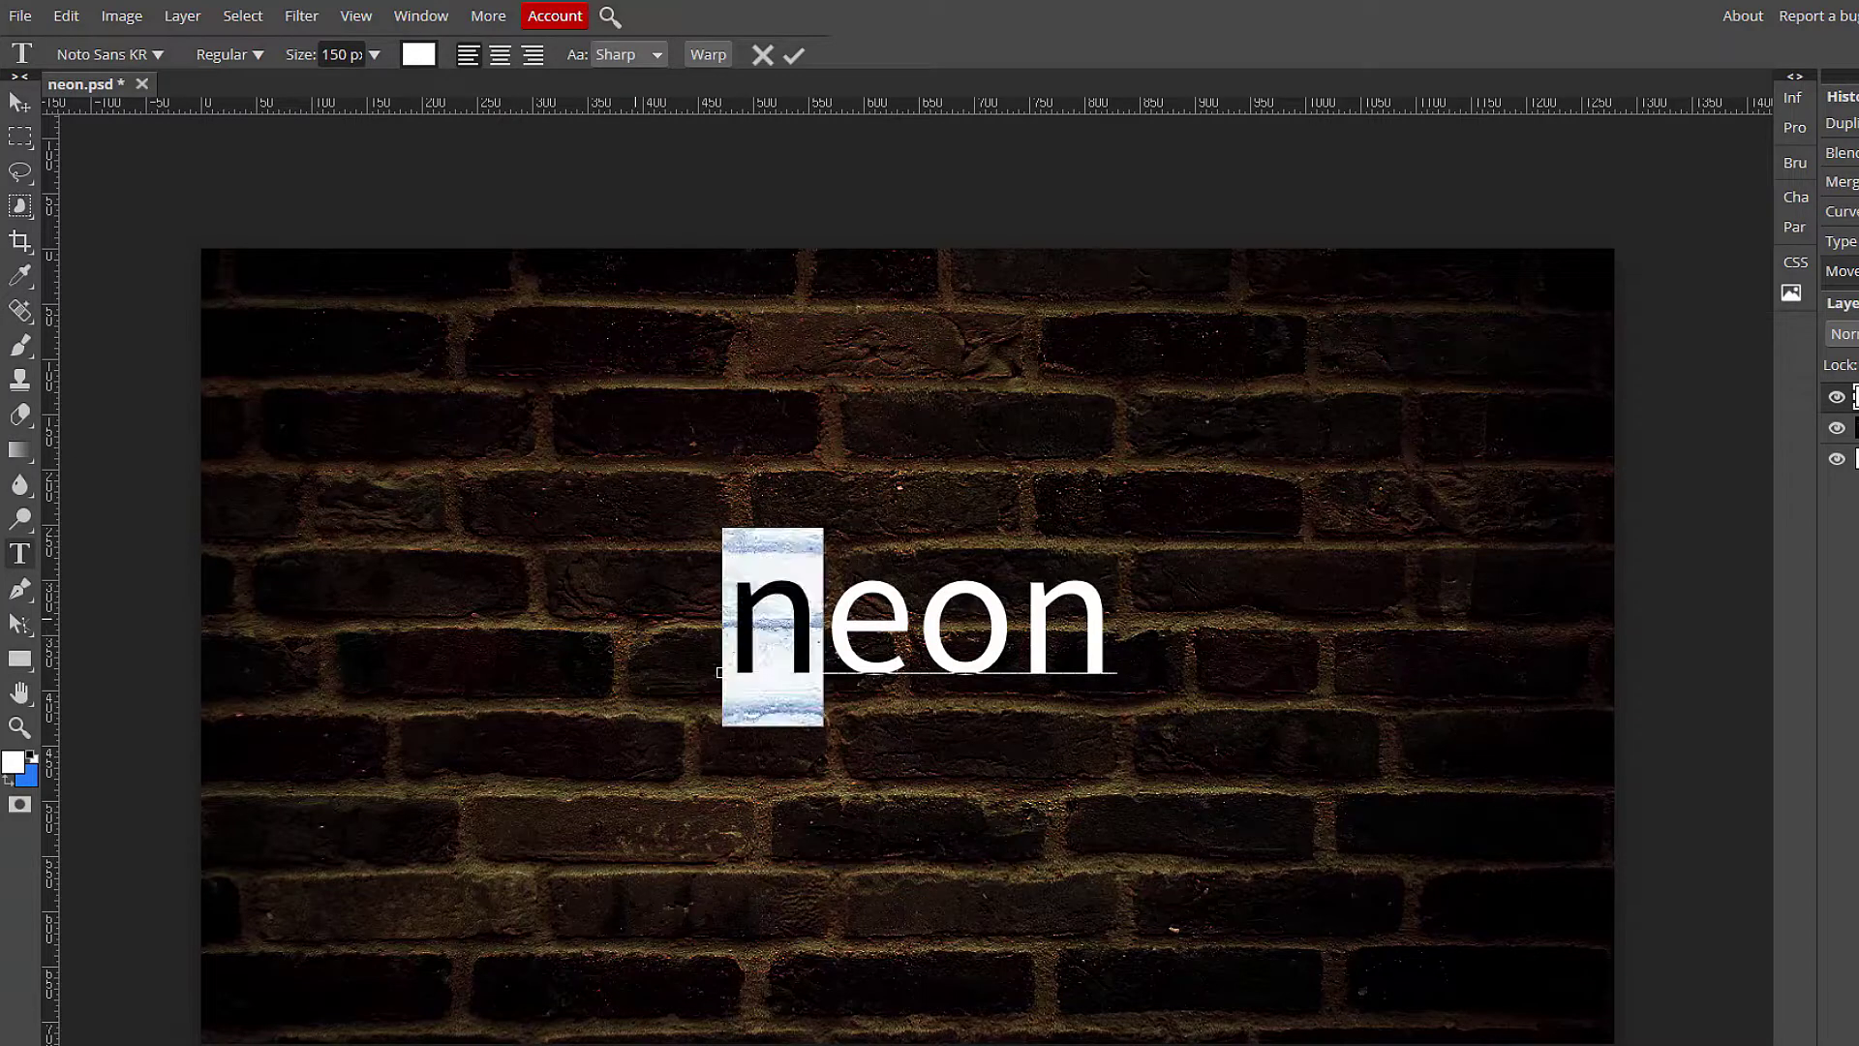
{"action": "type", "text": "N"}
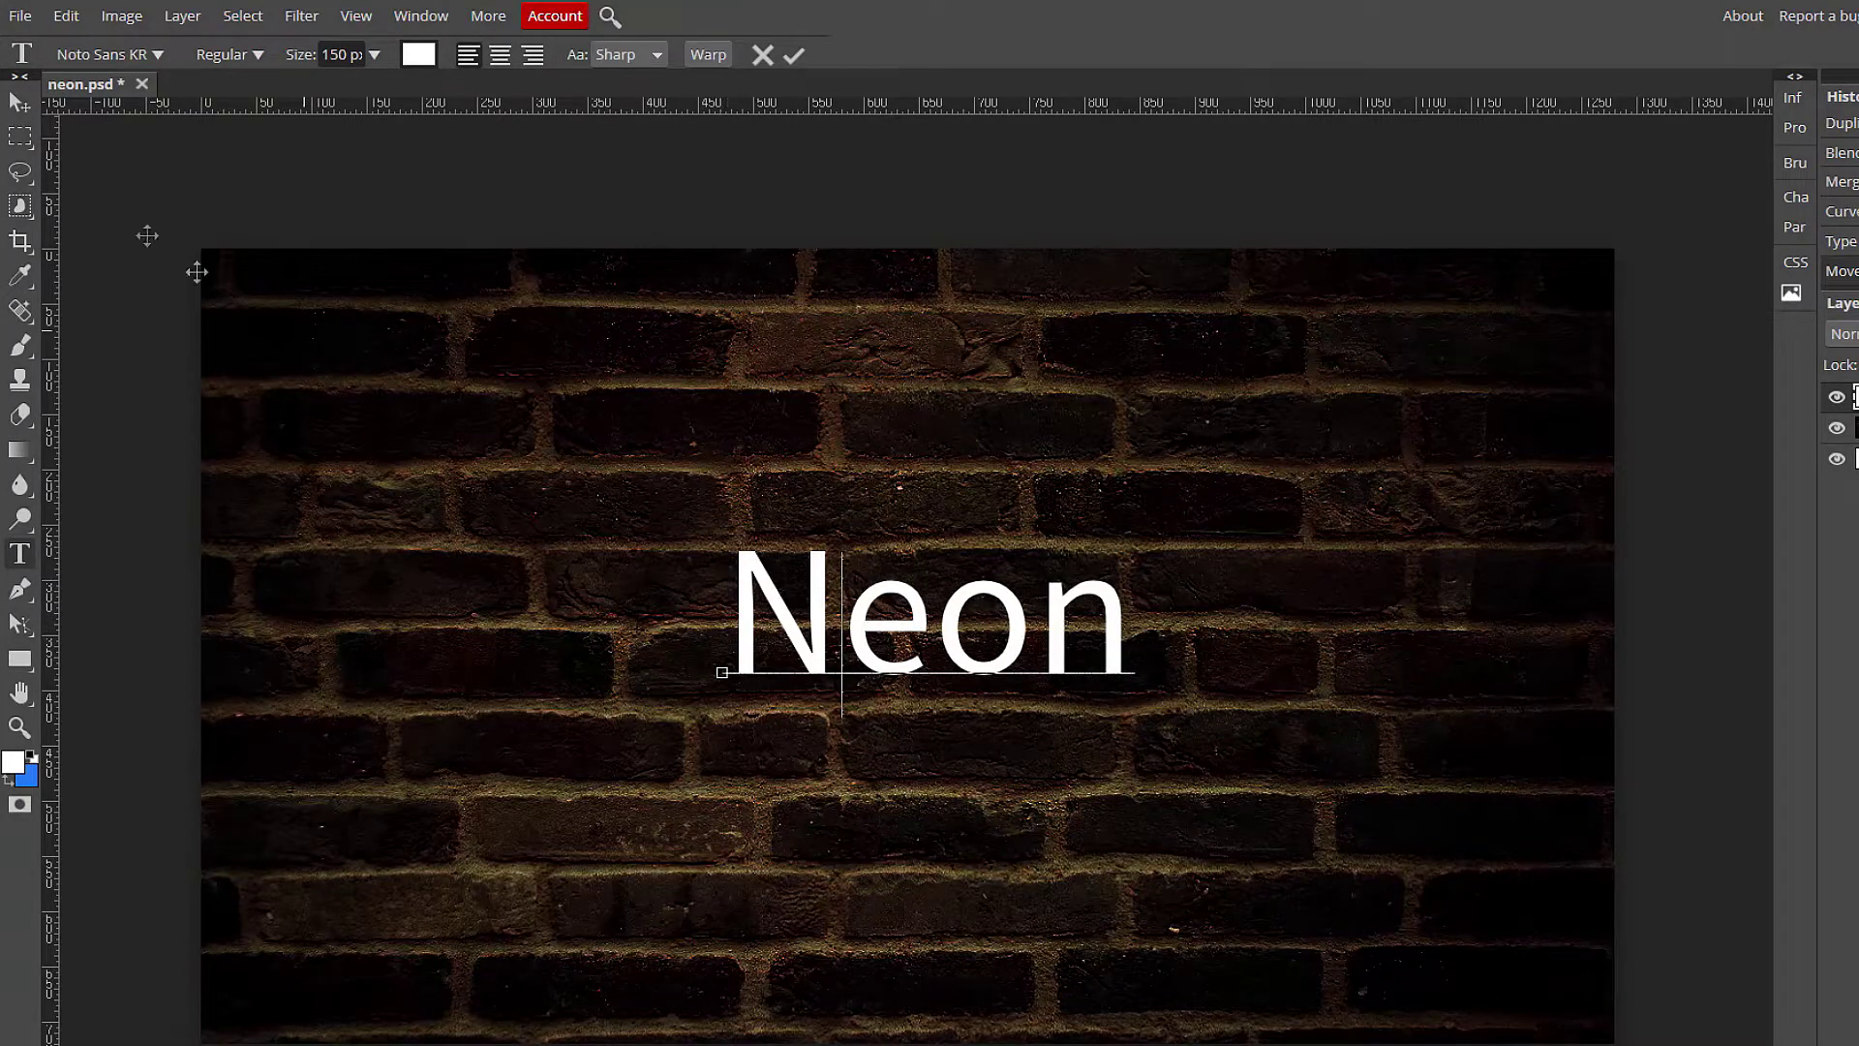
{"action": "left_click", "coordinate": [20, 102]}
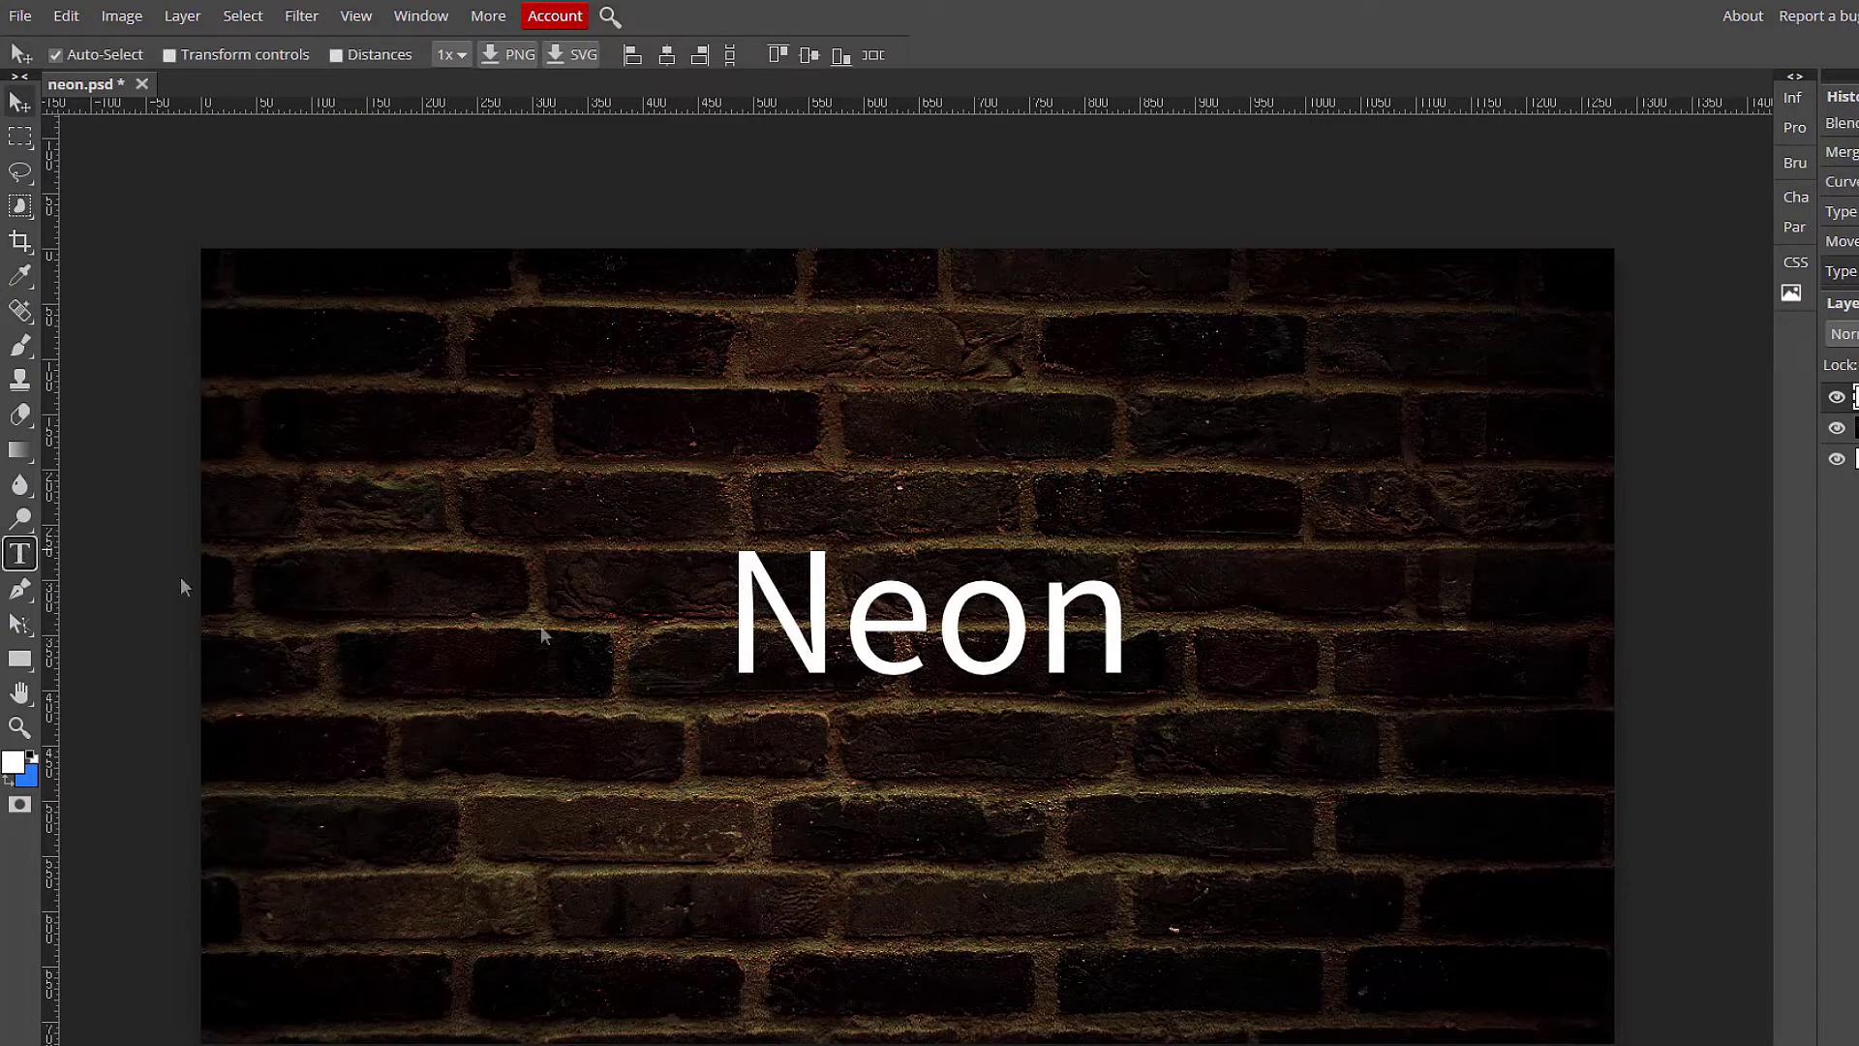
{"action": "key", "text": "t"}
{"action": "double_click", "coordinate": [761, 631]}
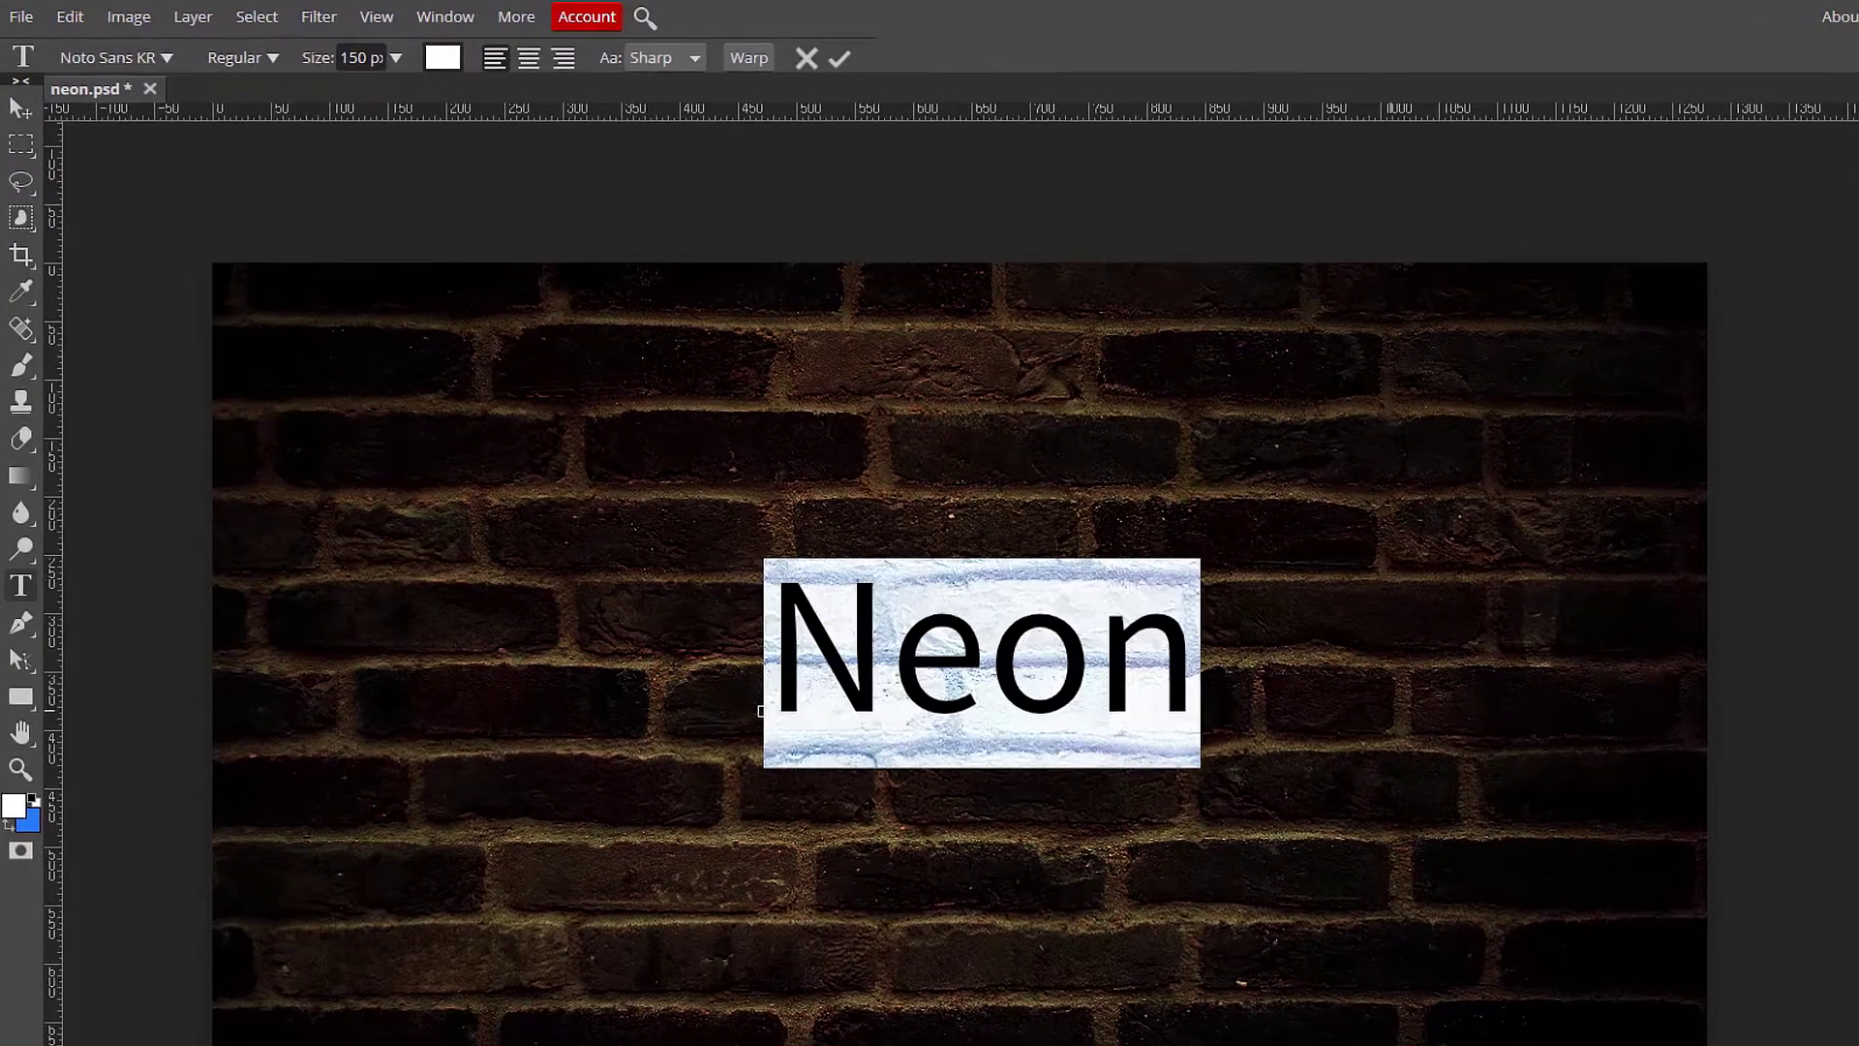
{"action": "left_click_drag", "start_coordinate": [346, 68], "coordinate": [431, 68]}
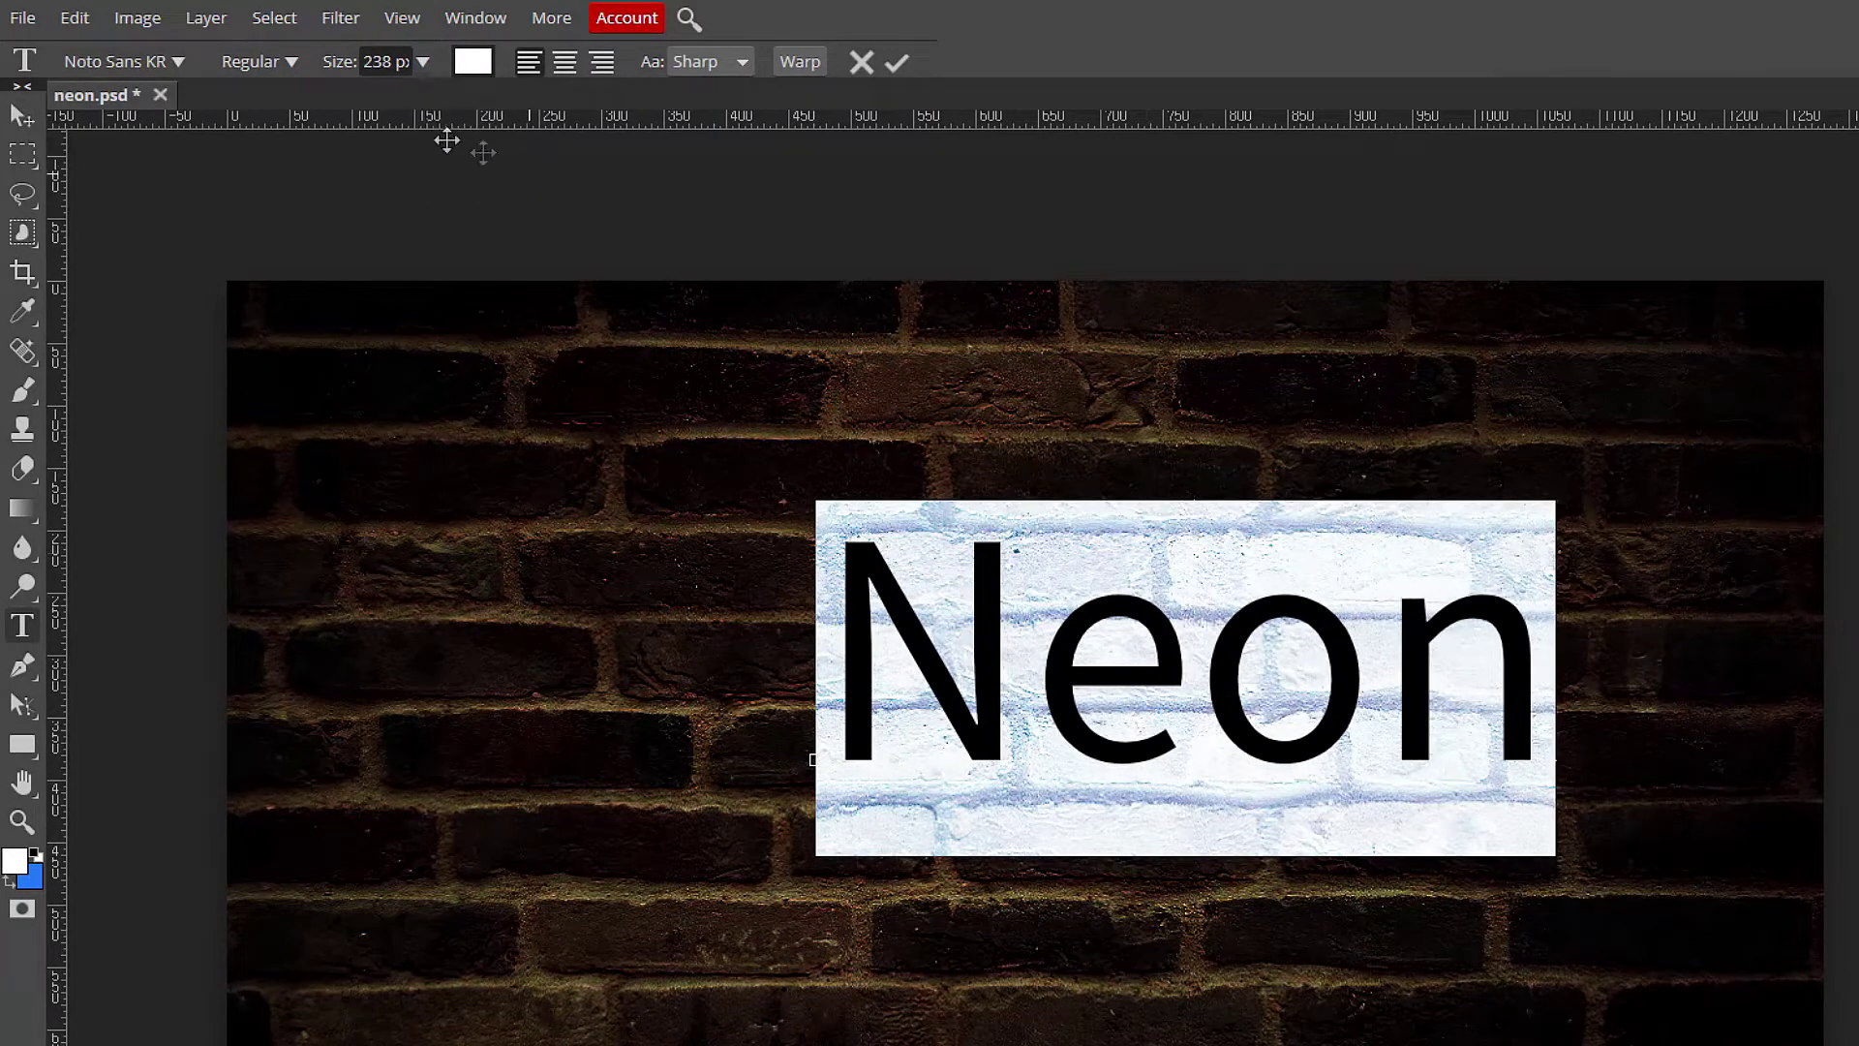
Set Neon to the Black font weight and move it toward the upper left
{"action": "left_click", "coordinate": [289, 64]}
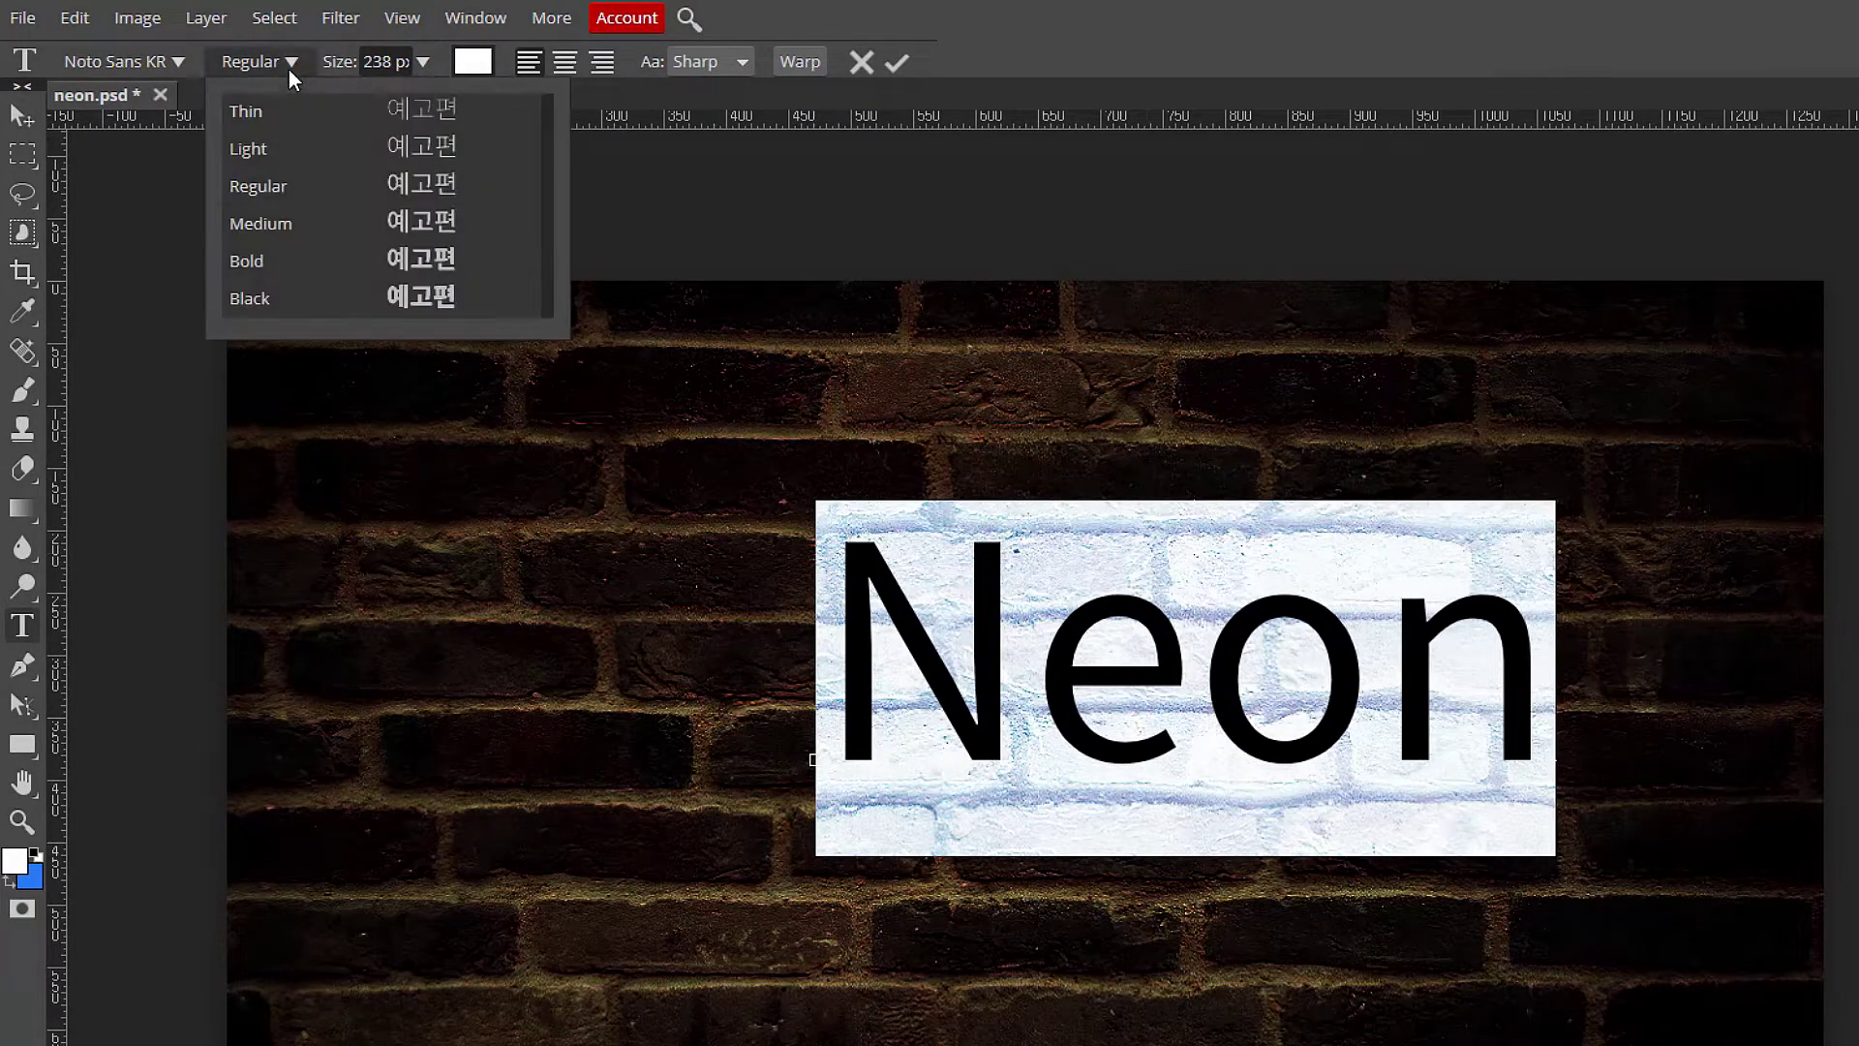
{"action": "left_click", "coordinate": [294, 300]}
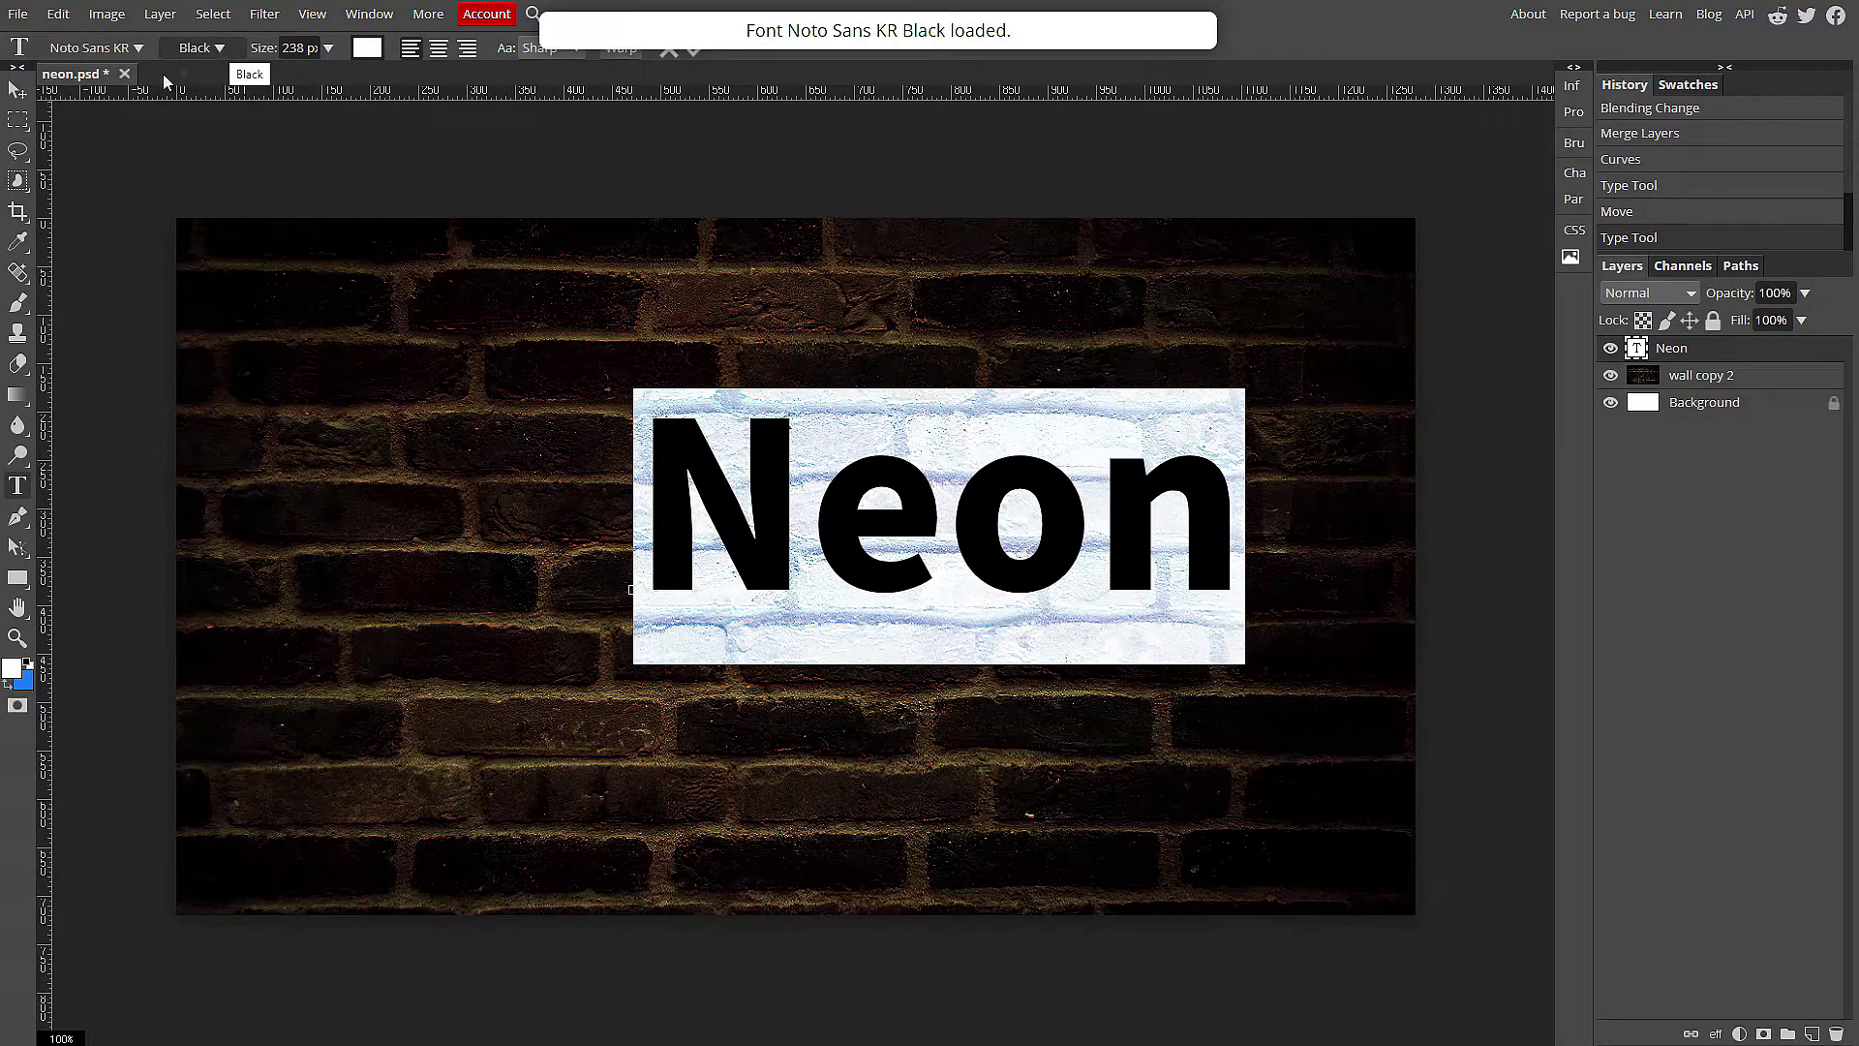
{"action": "left_click", "coordinate": [18, 90]}
{"action": "left_click_drag", "start_coordinate": [774, 531], "coordinate": [614, 474]}
Recolour all of the Neon text dark red
{"action": "left_click", "coordinate": [17, 485]}
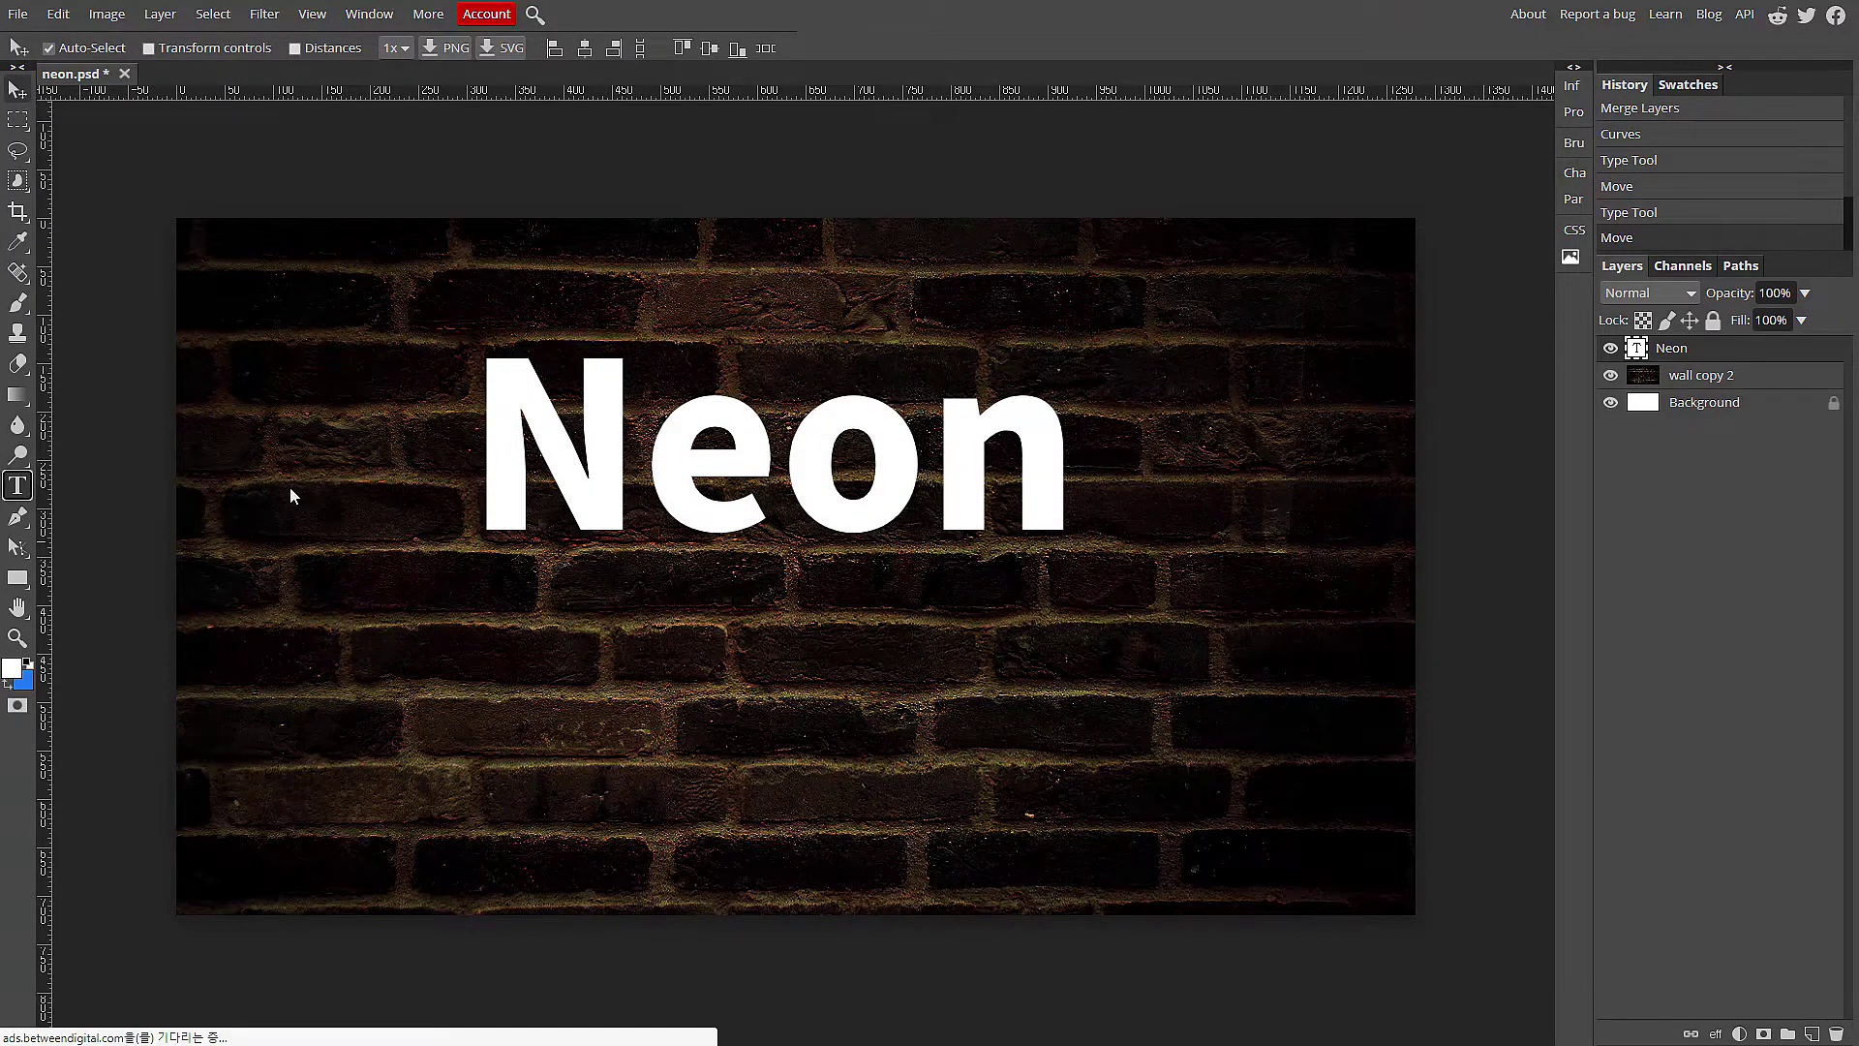
{"action": "left_click_drag", "start_coordinate": [509, 462], "coordinate": [941, 374]}
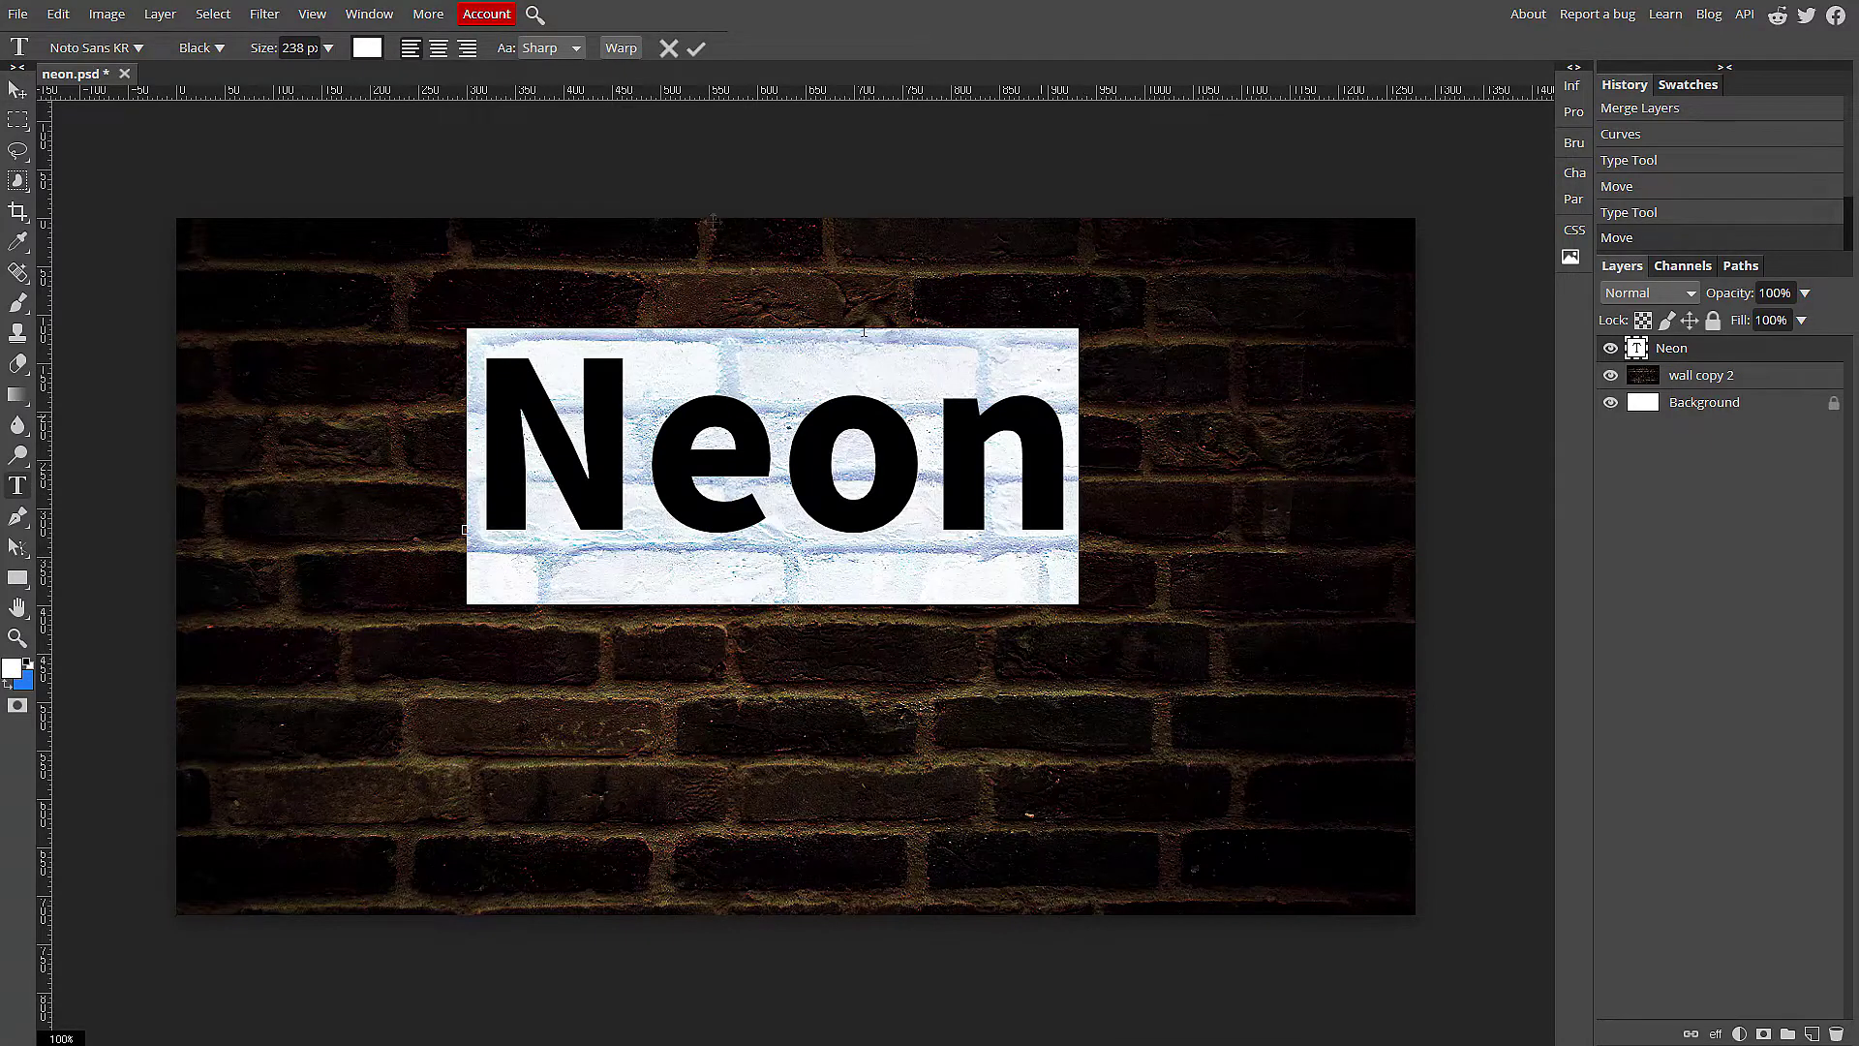
{"action": "left_click", "coordinate": [368, 48]}
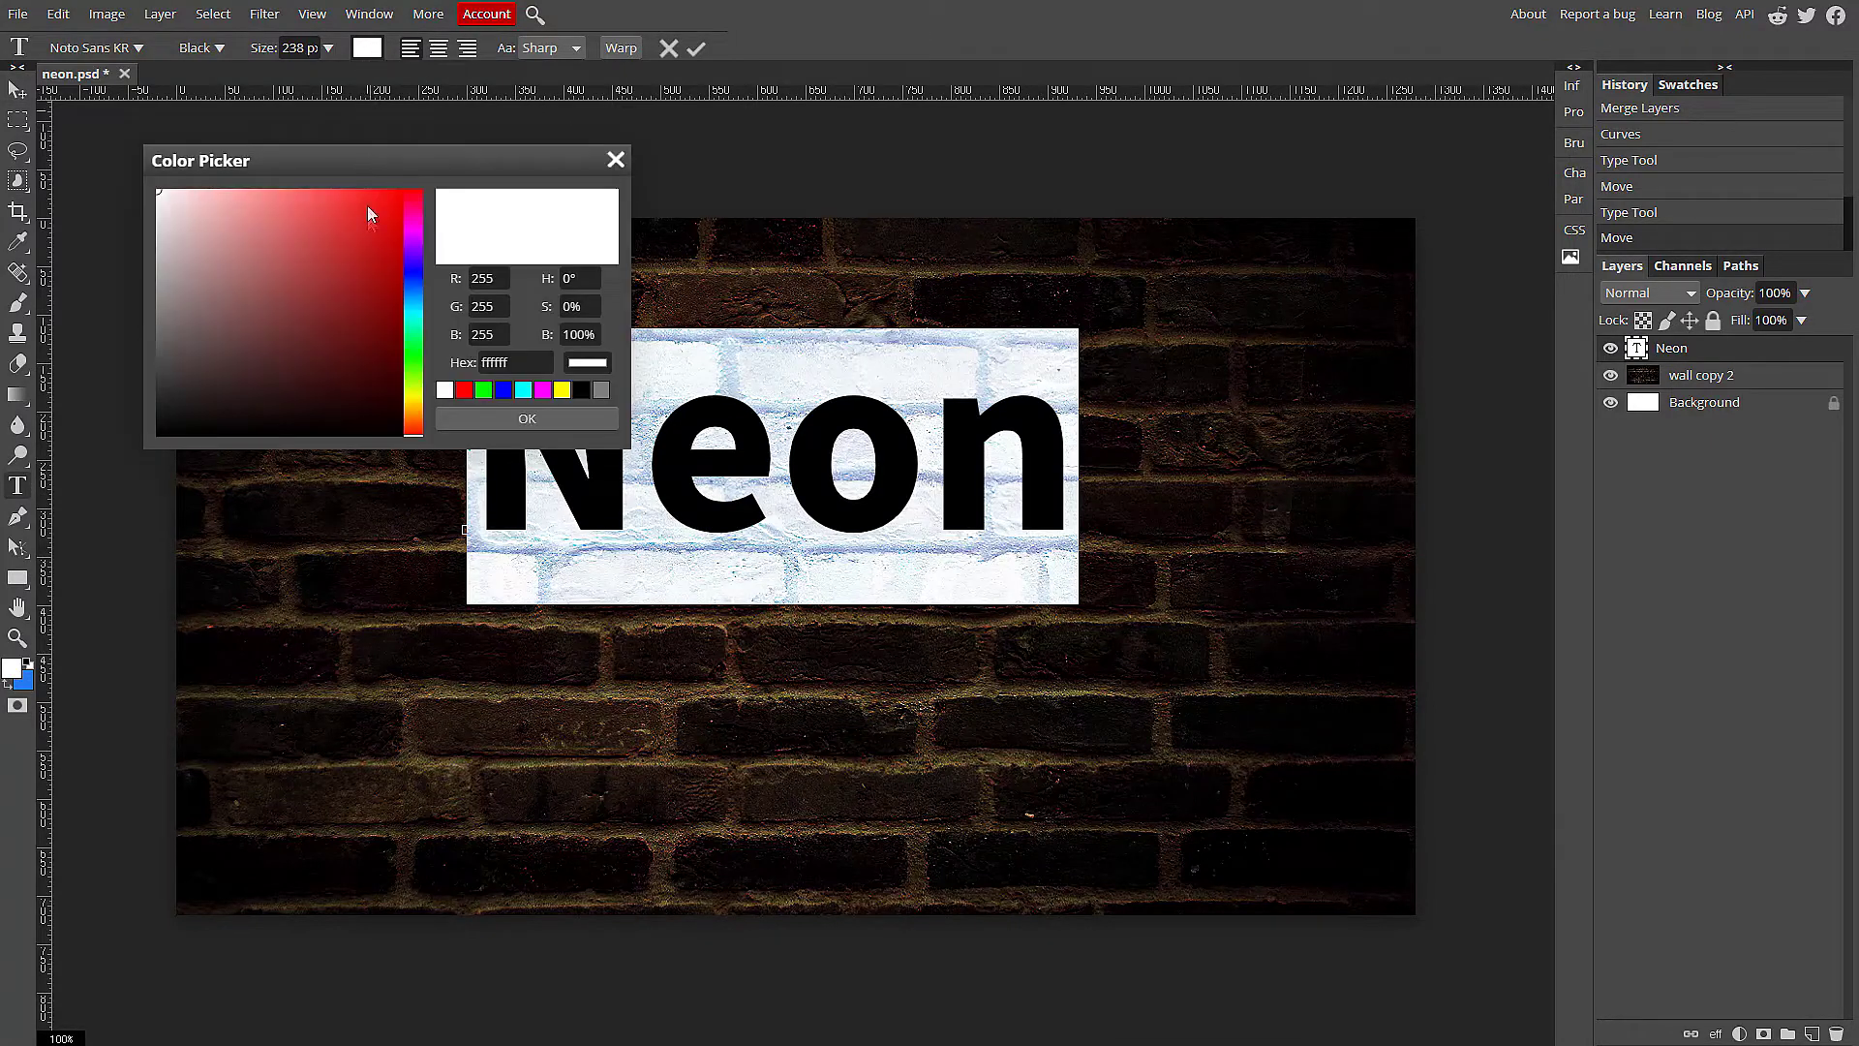
{"action": "left_click", "coordinate": [396, 353]}
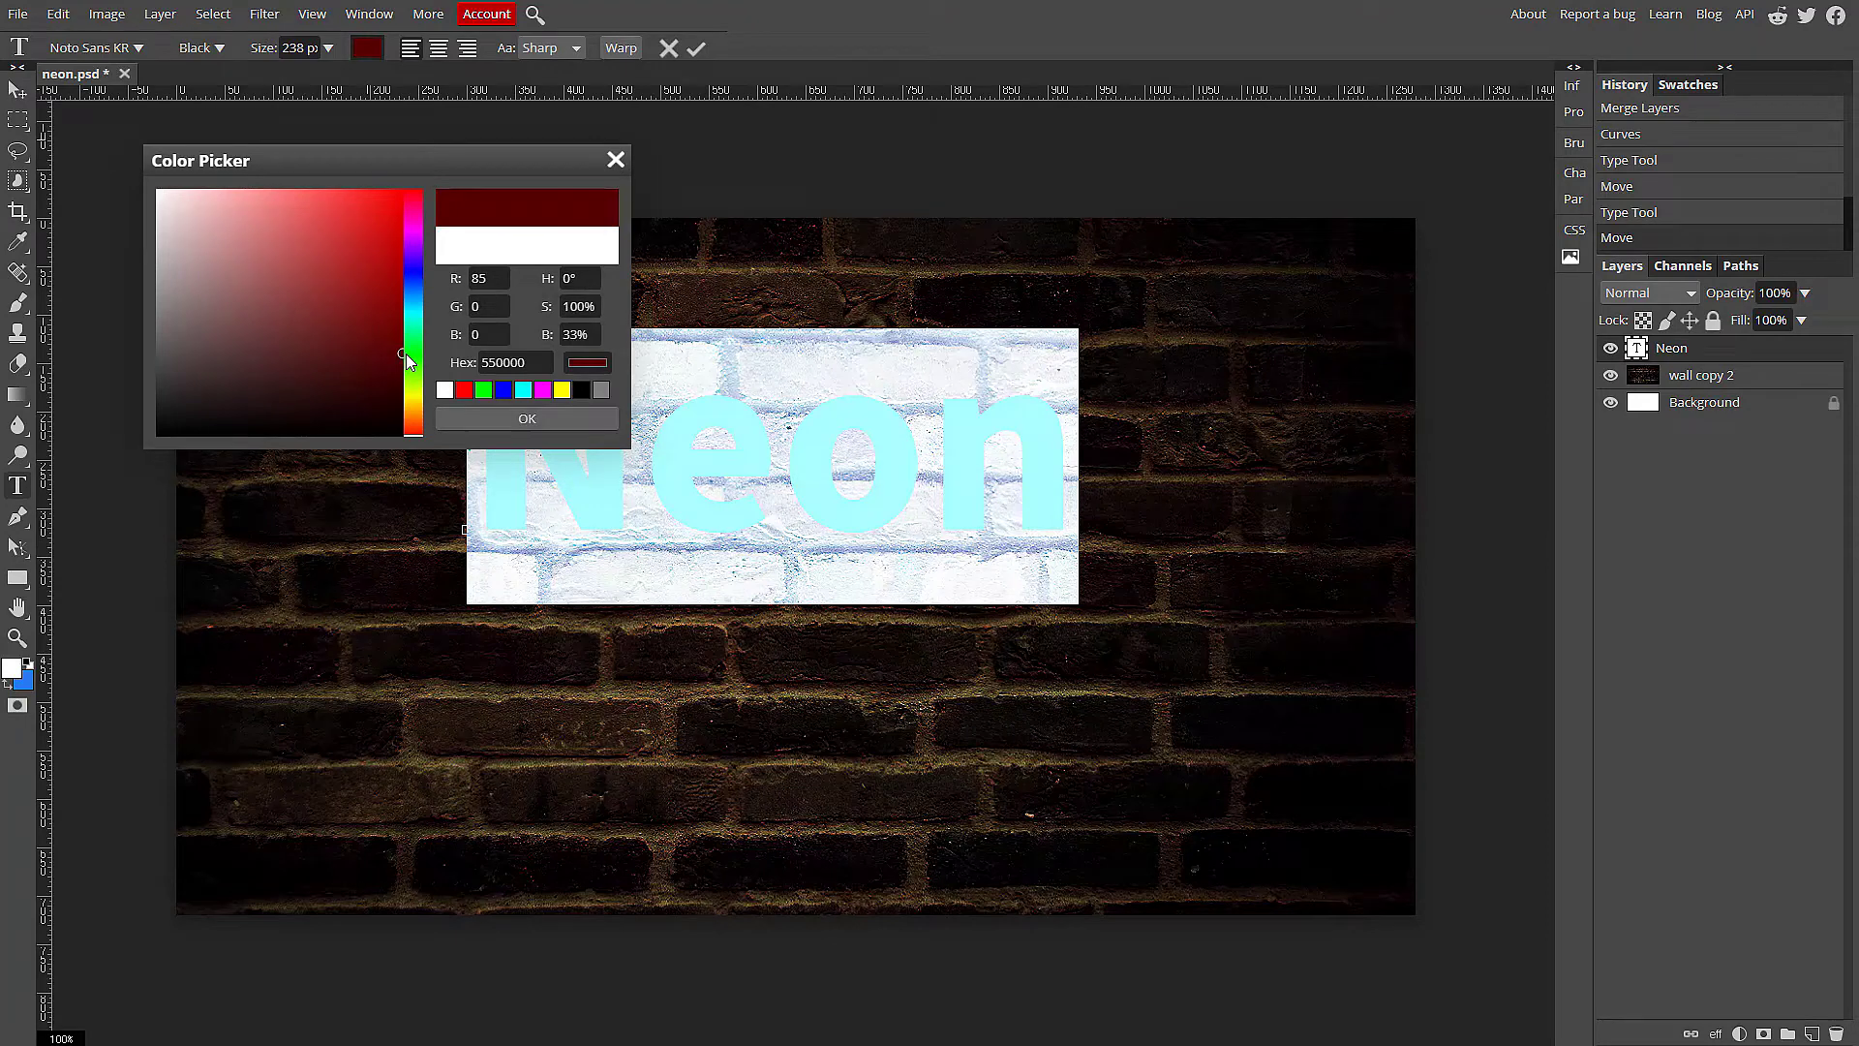
{"action": "left_click", "coordinate": [524, 419]}
{"action": "left_click", "coordinate": [17, 89]}
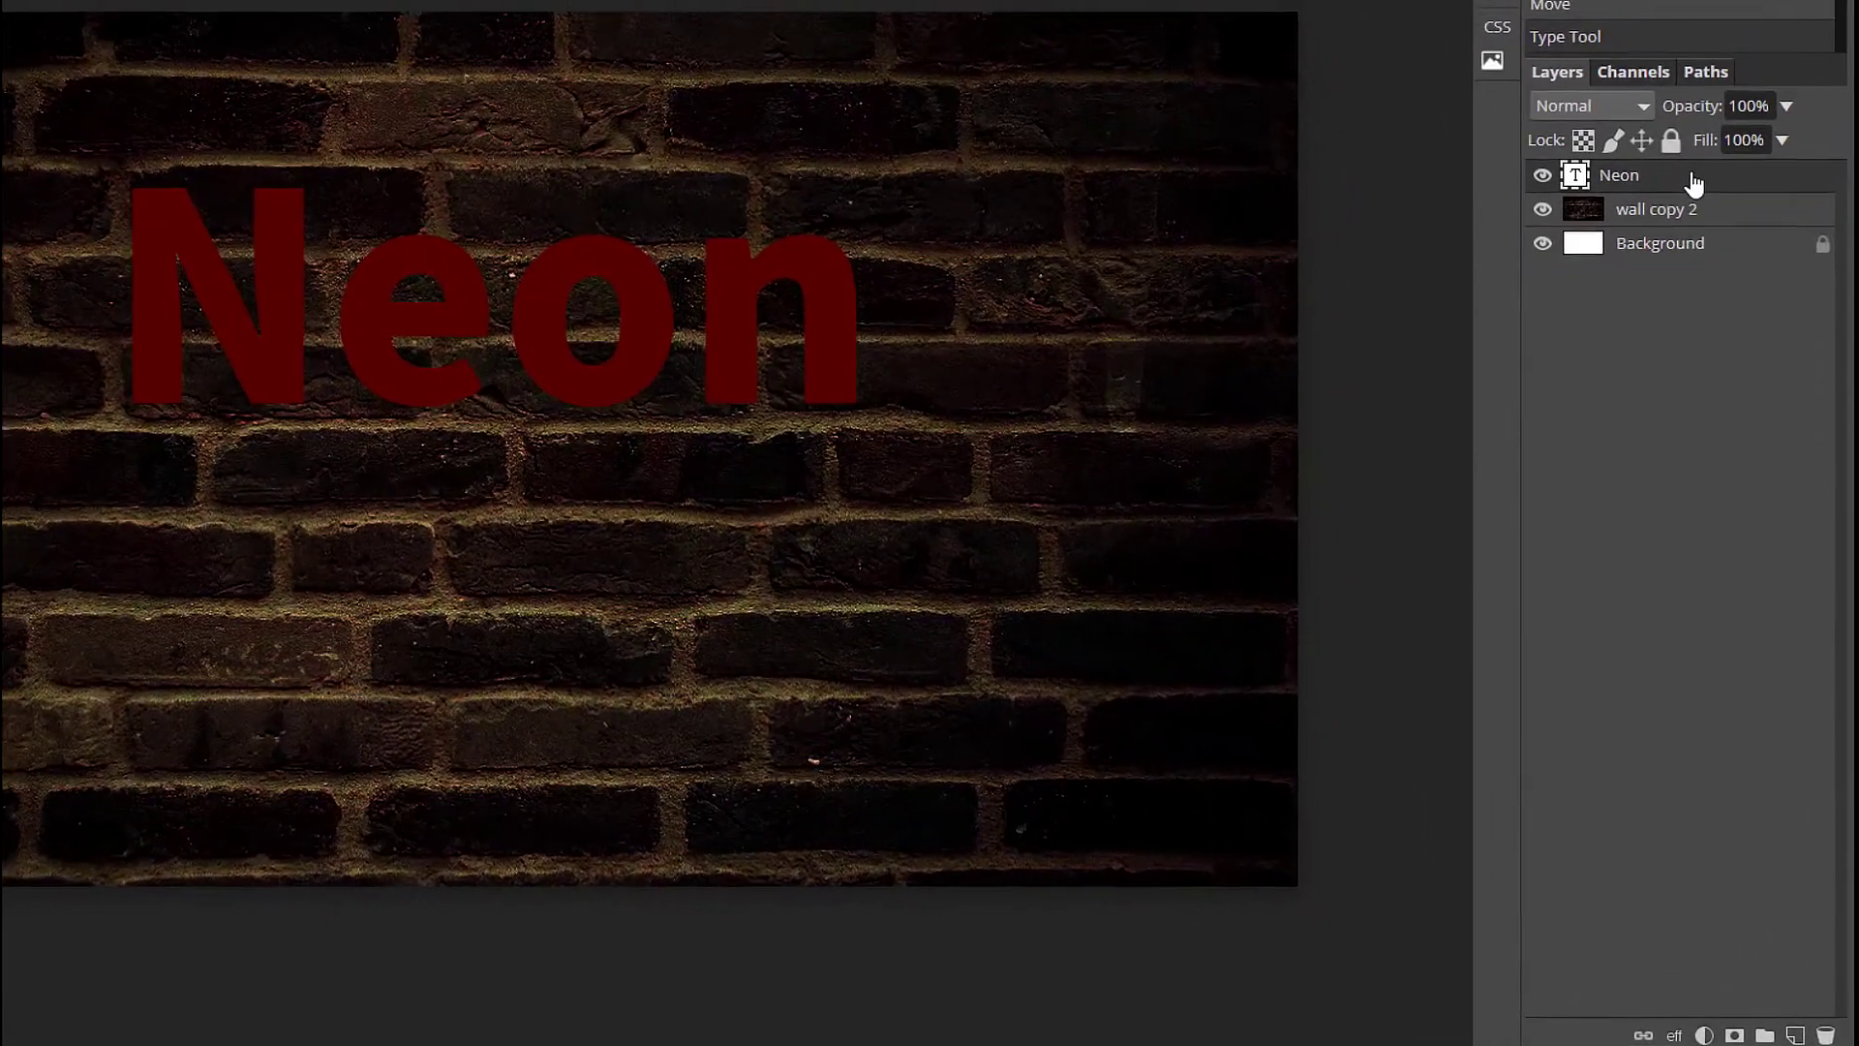
{"action": "left_click", "coordinate": [1675, 1036]}
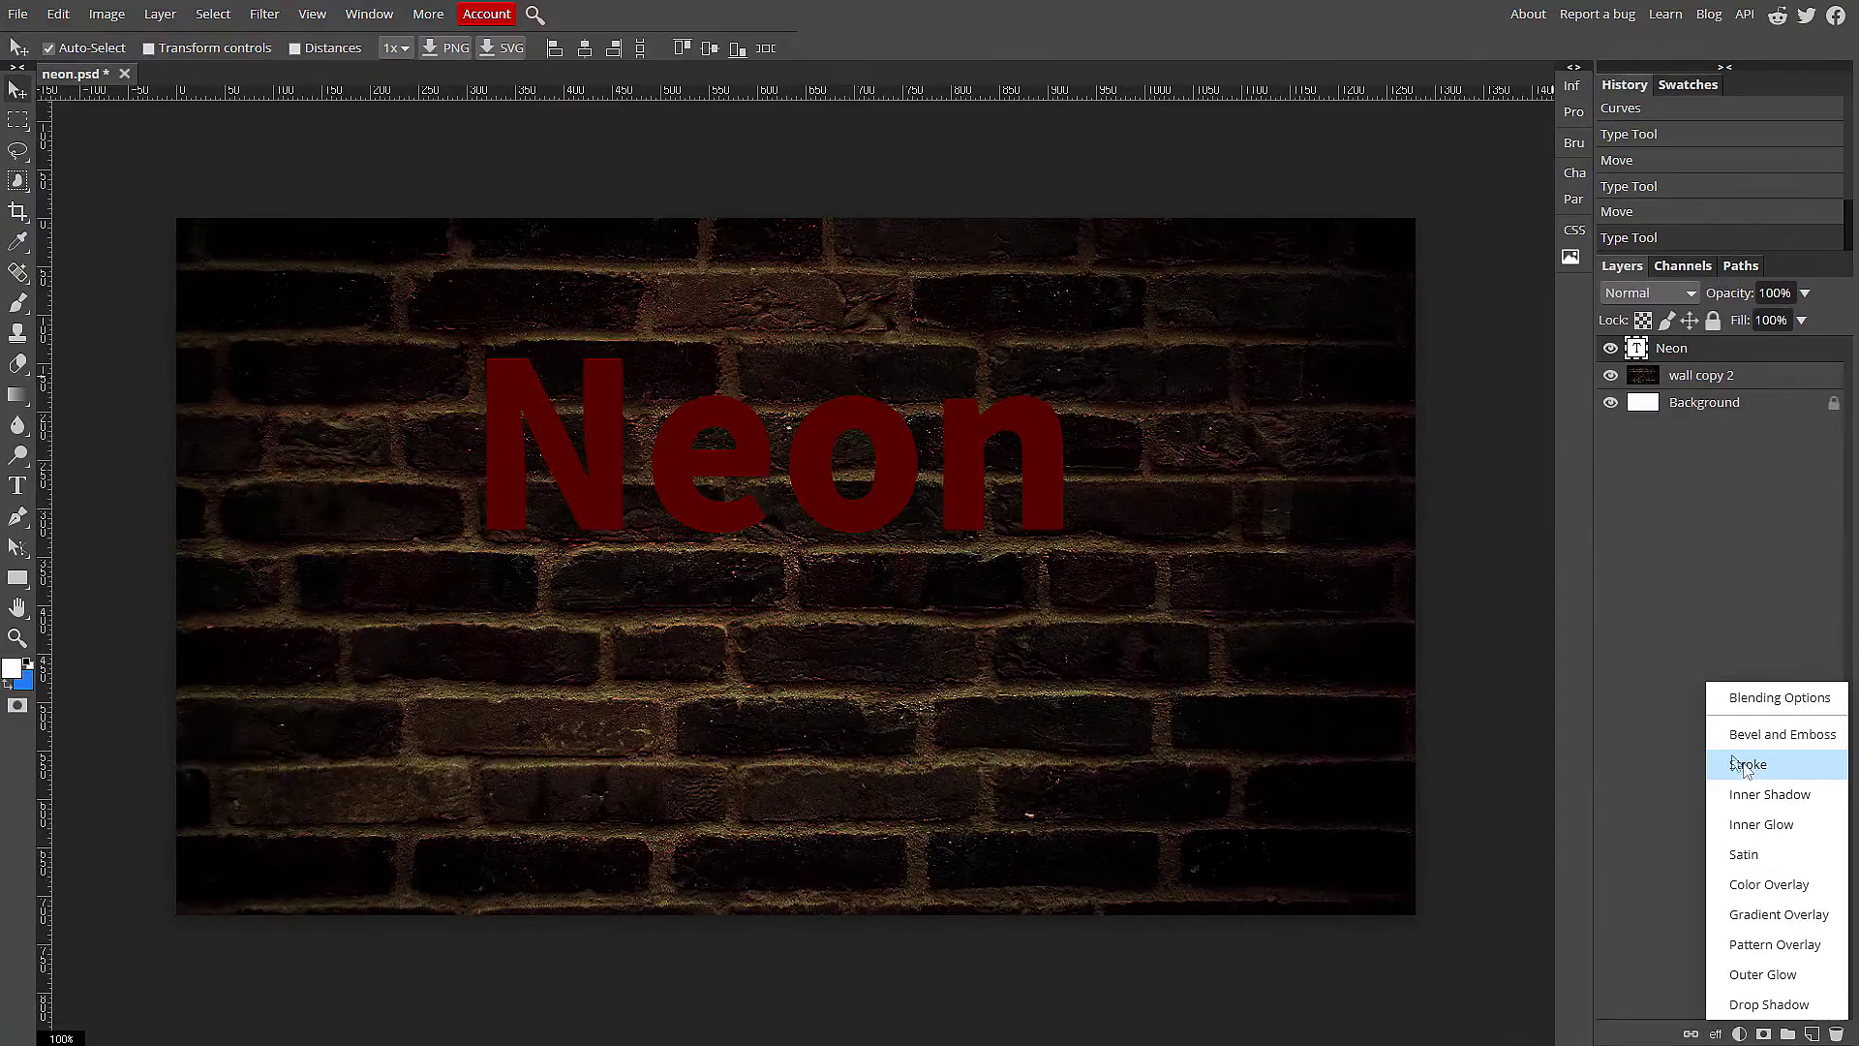
Add a white Stroke layer style to the Neon text
{"action": "left_click", "coordinate": [1721, 718]}
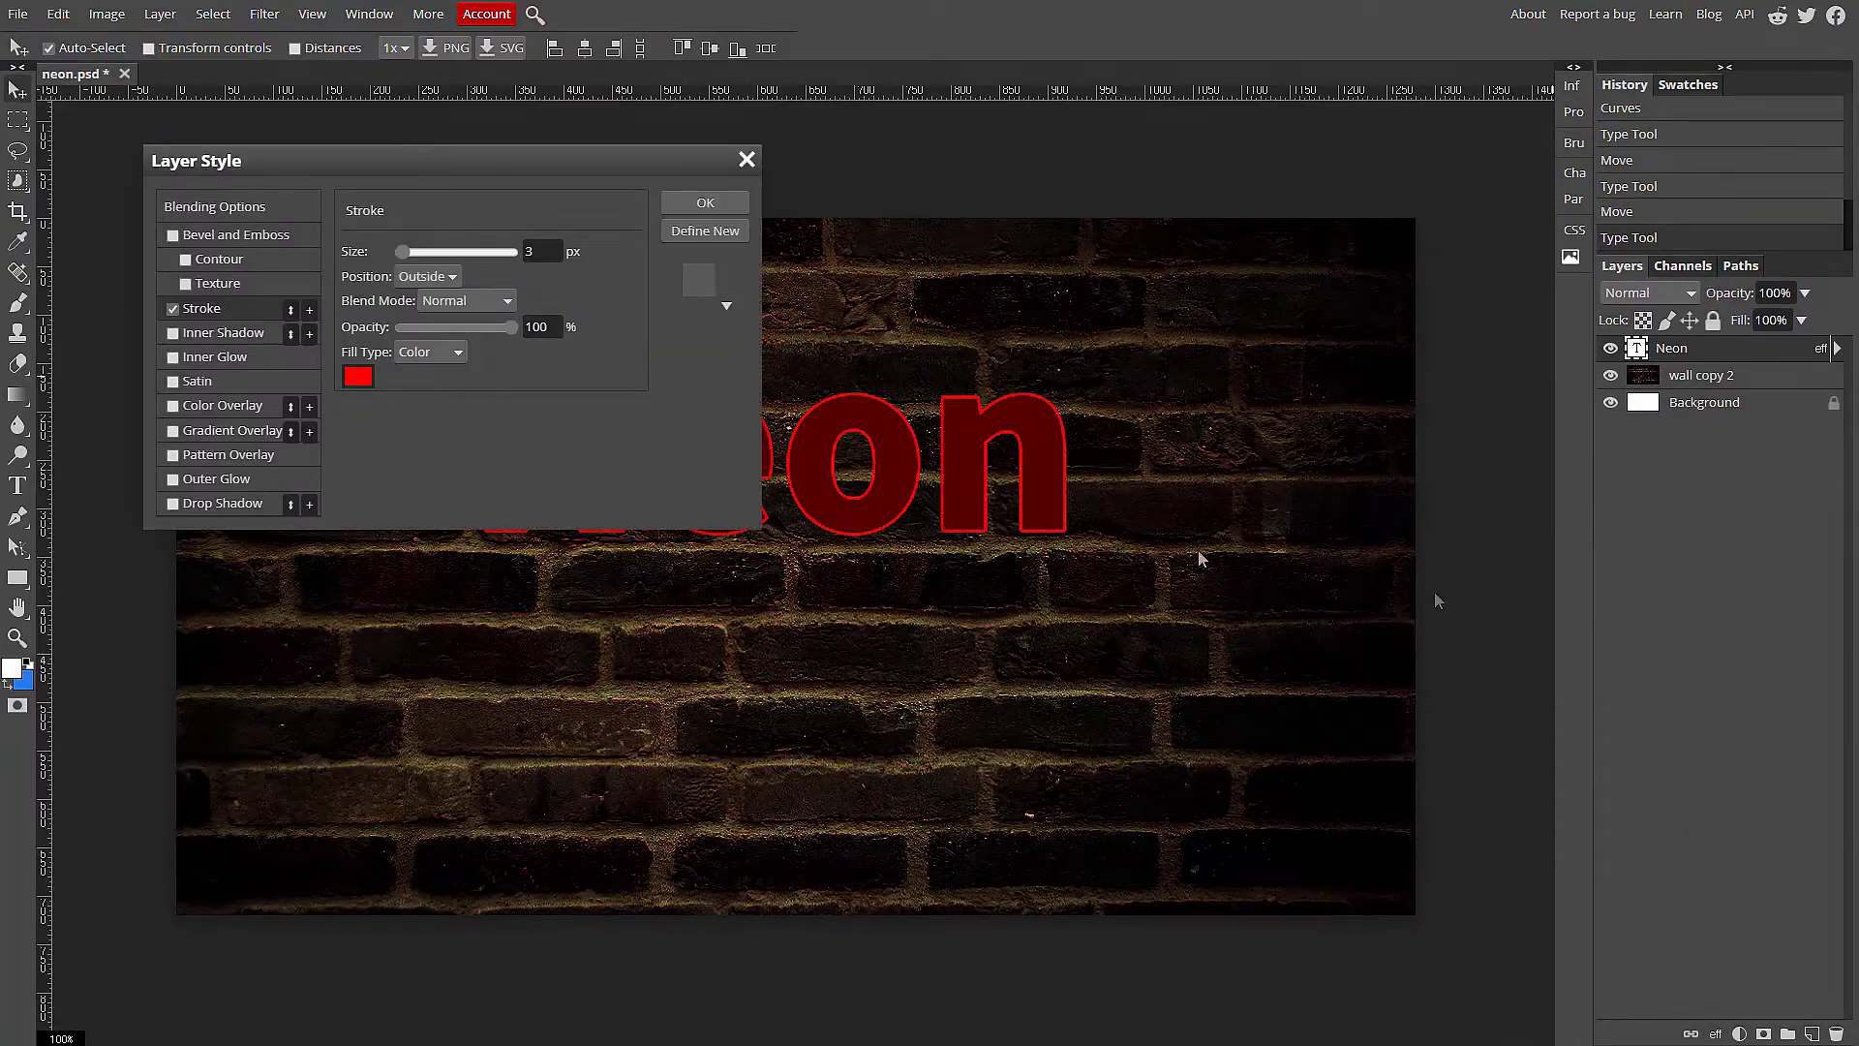
{"action": "left_click_drag", "start_coordinate": [519, 103], "coordinate": [676, 300]}
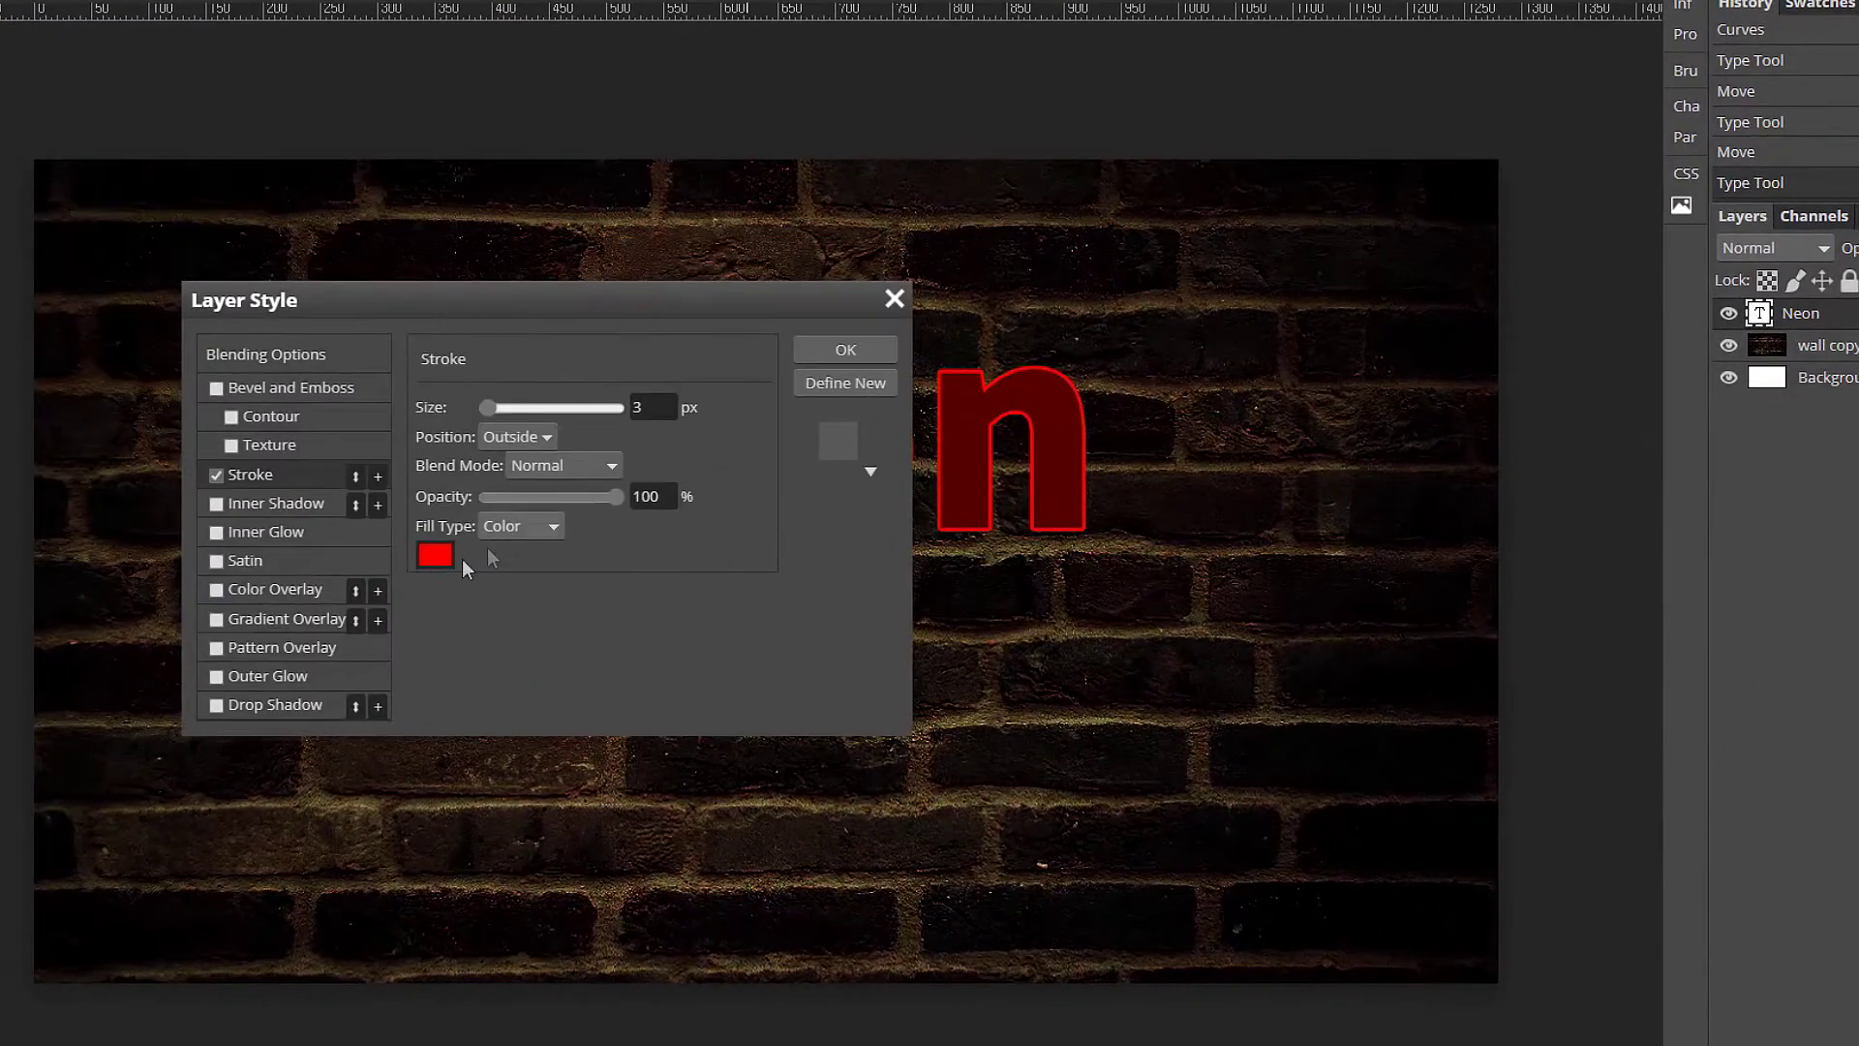
{"action": "left_click", "coordinate": [433, 567]}
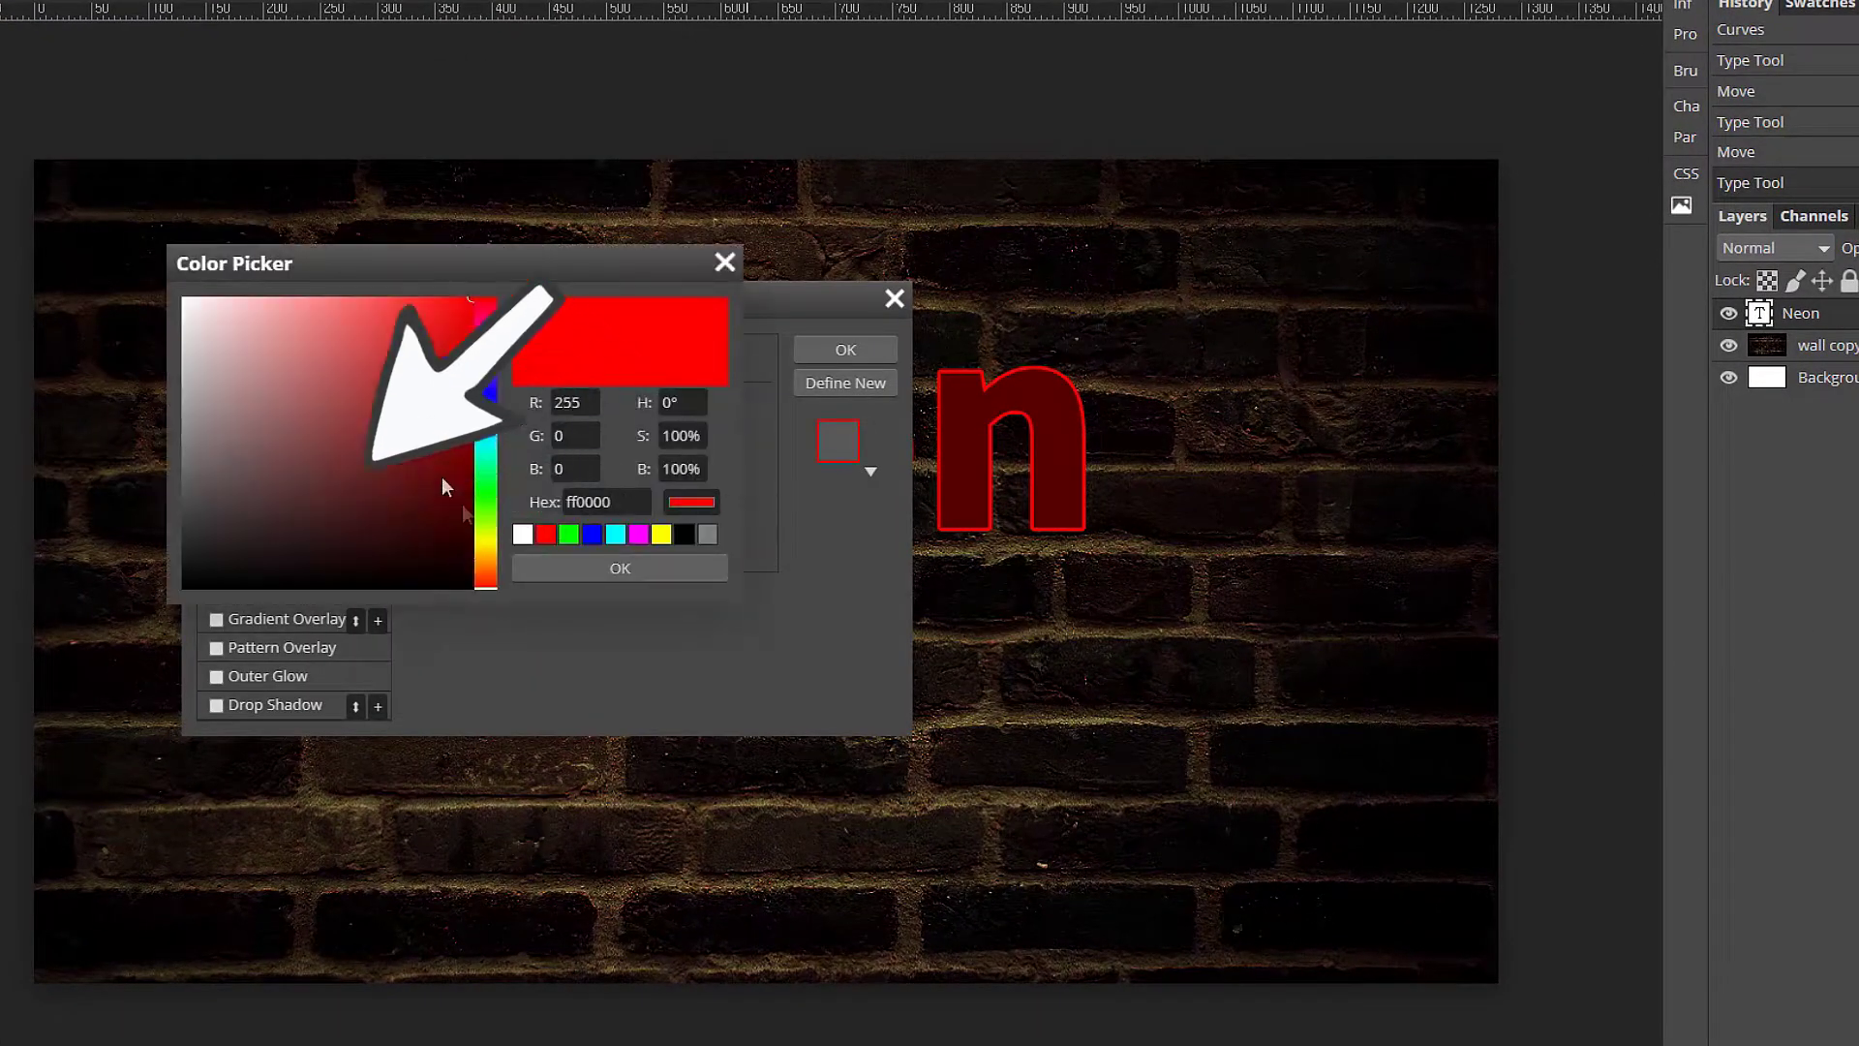
{"action": "left_click", "coordinate": [184, 300]}
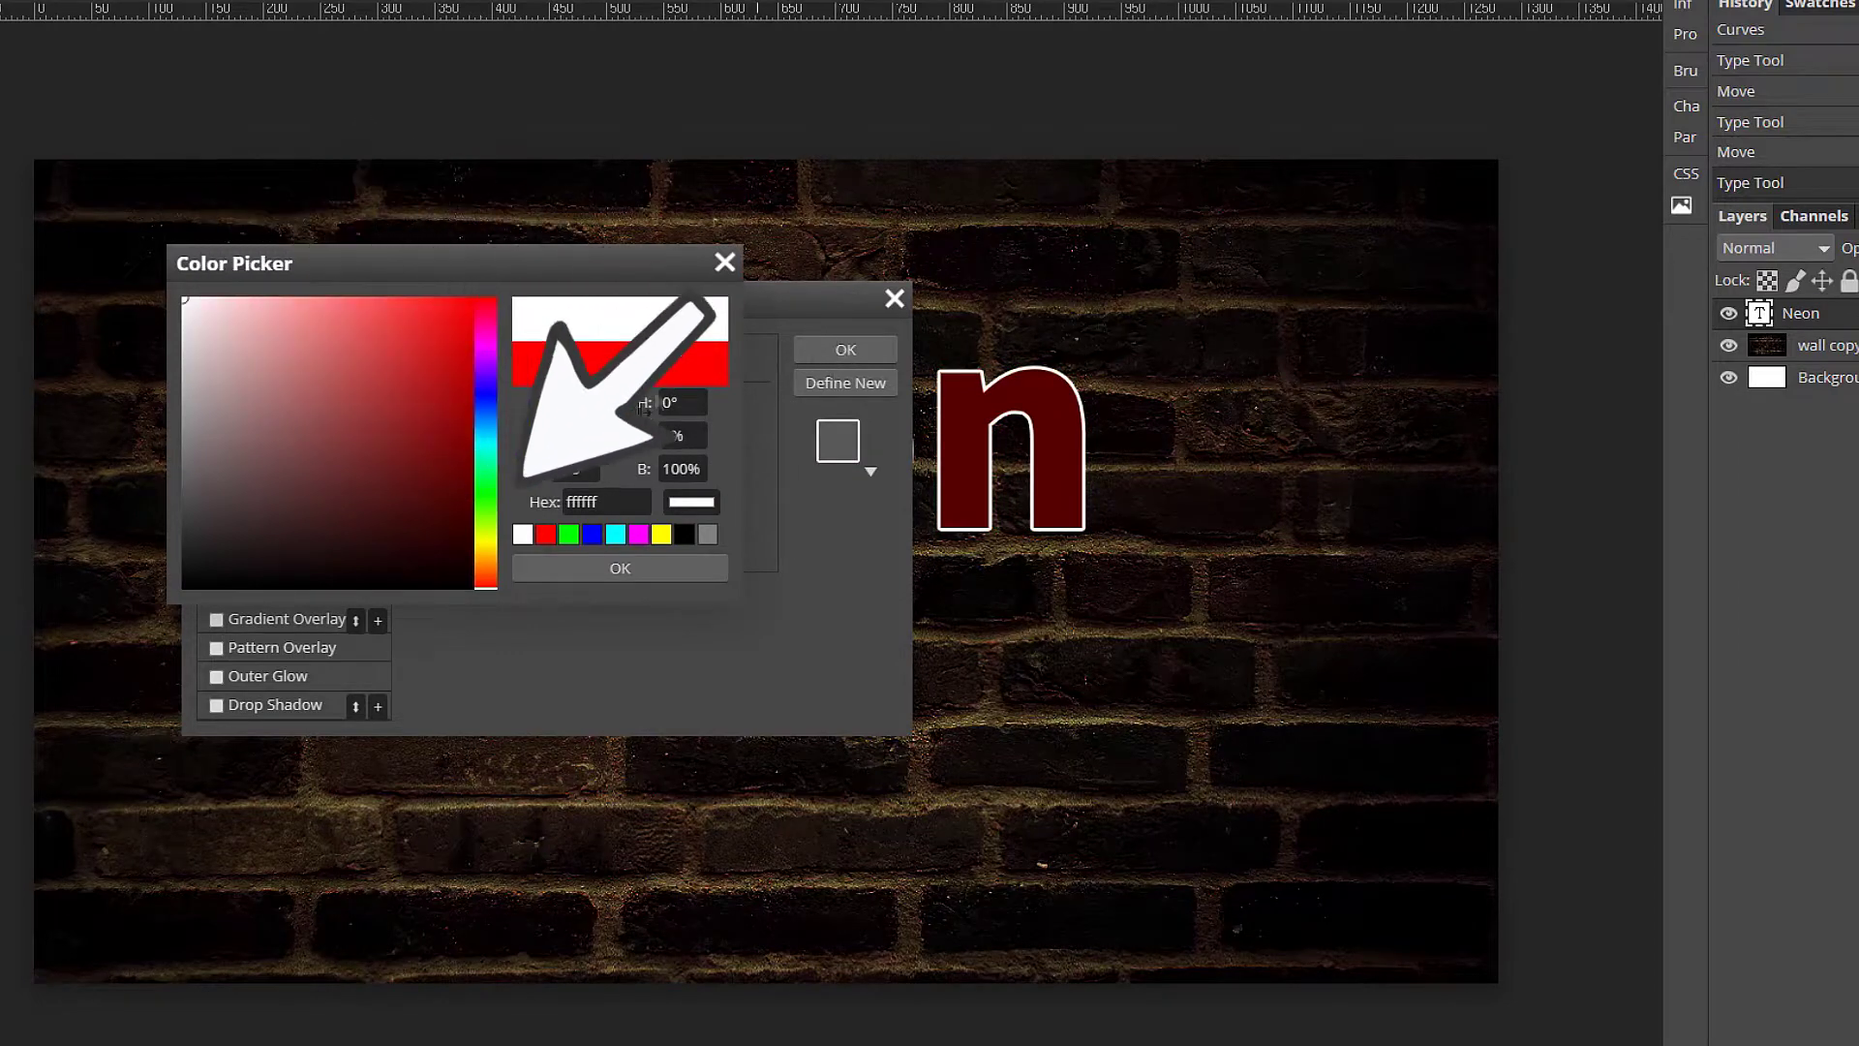
{"action": "left_click", "coordinate": [630, 575]}
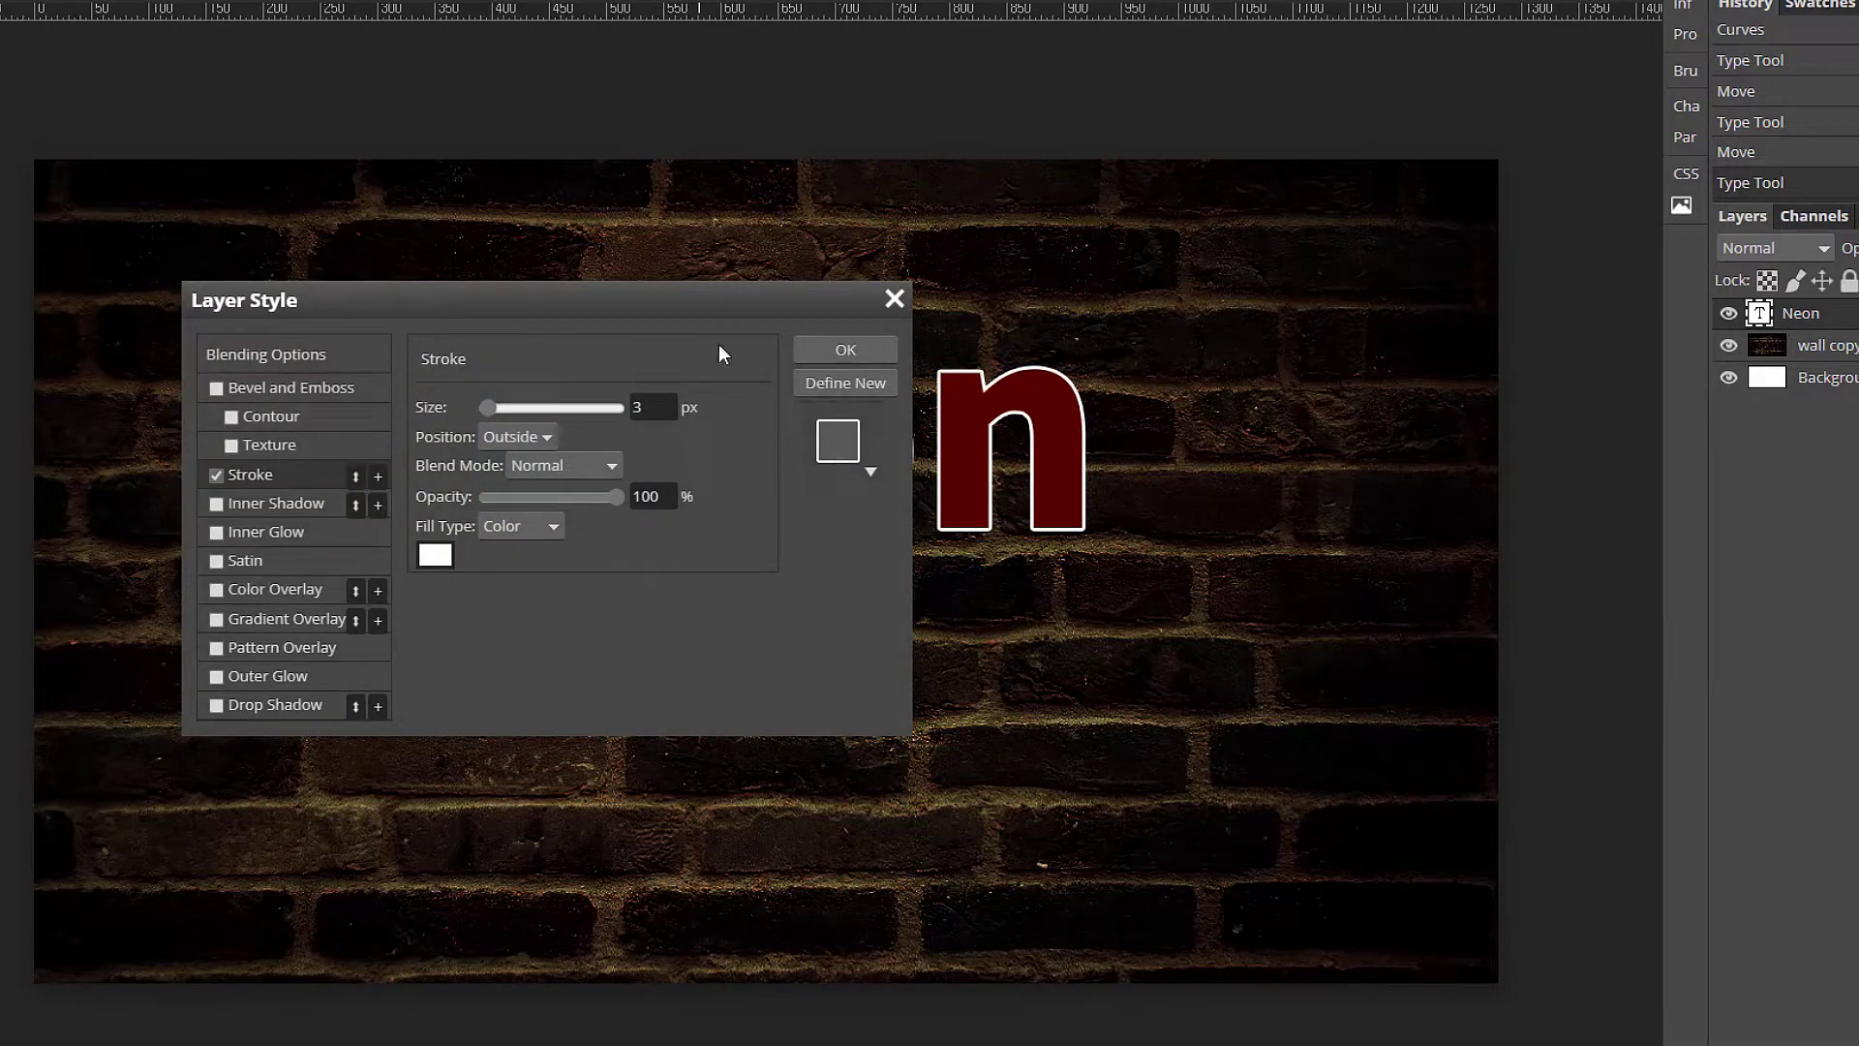
{"action": "left_click", "coordinate": [850, 352]}
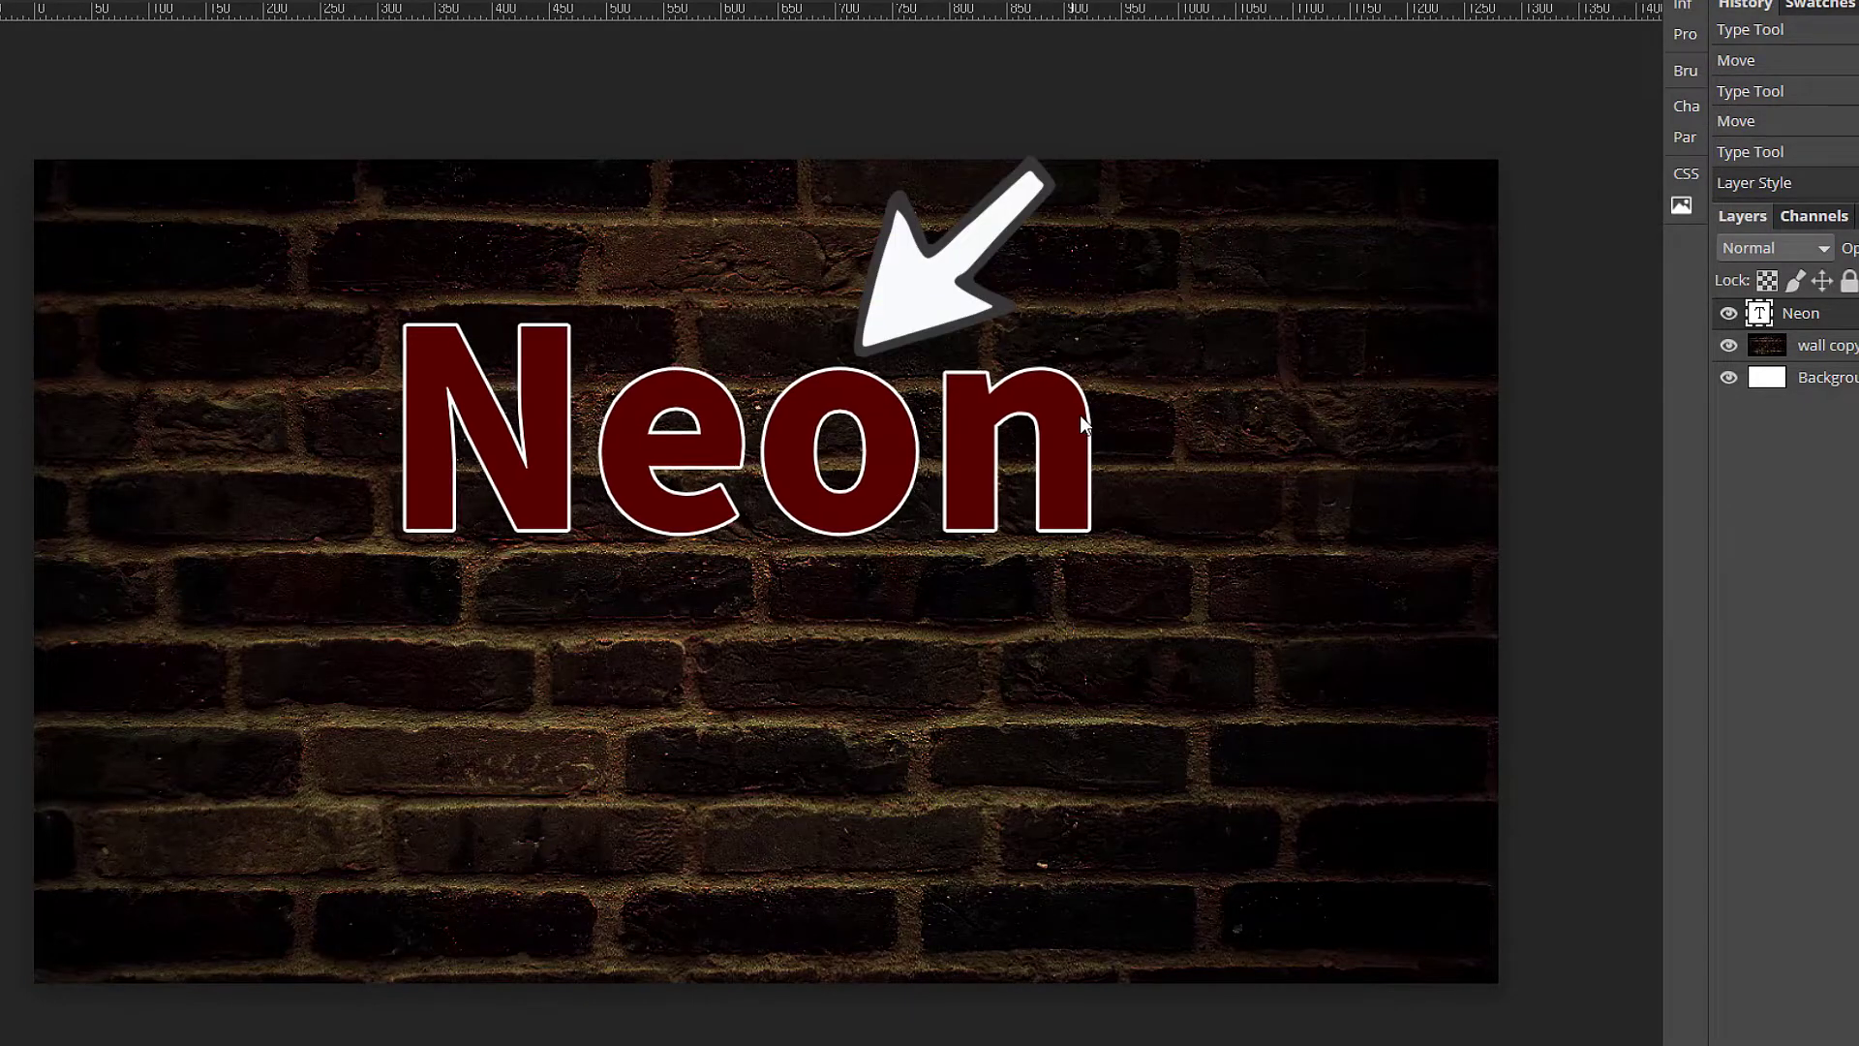
Nudge Neon slightly right and down and set its layer Fill to 0%
{"action": "left_click_drag", "start_coordinate": [1071, 412], "coordinate": [1106, 448]}
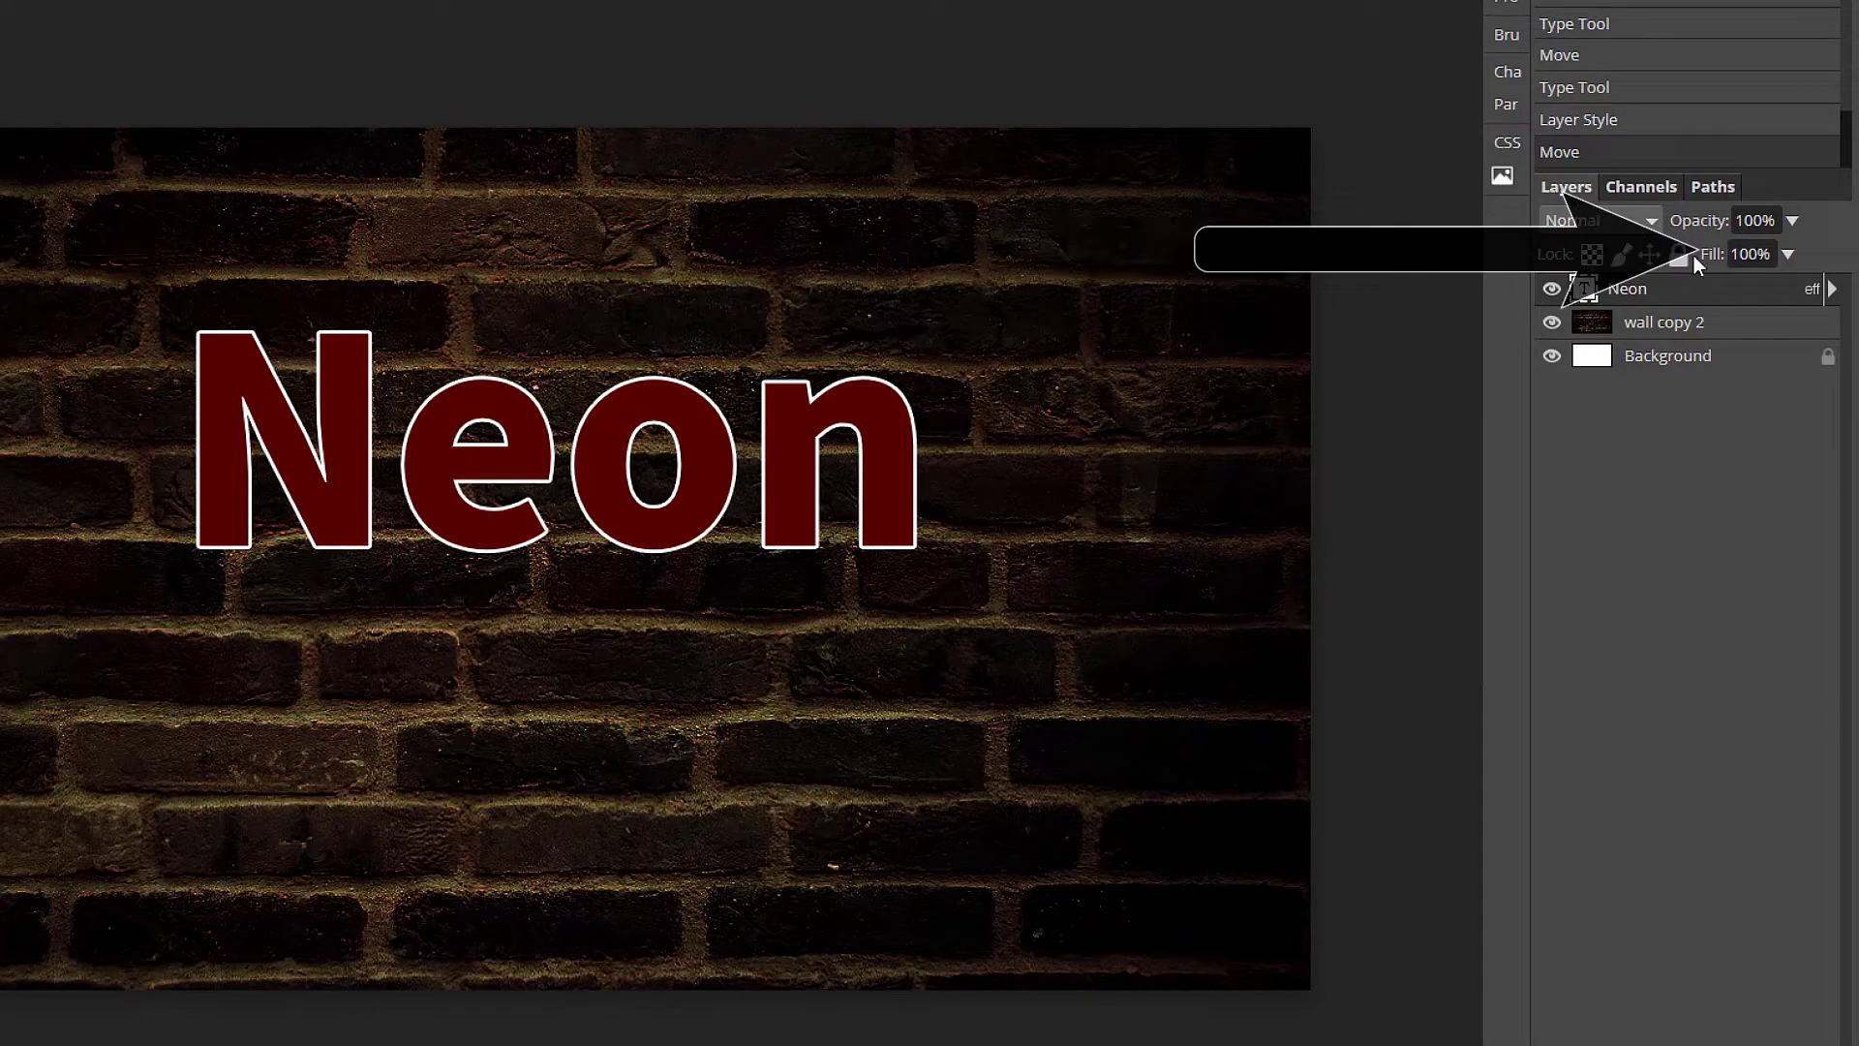
{"action": "left_click_drag", "start_coordinate": [1717, 254], "coordinate": [1534, 253]}
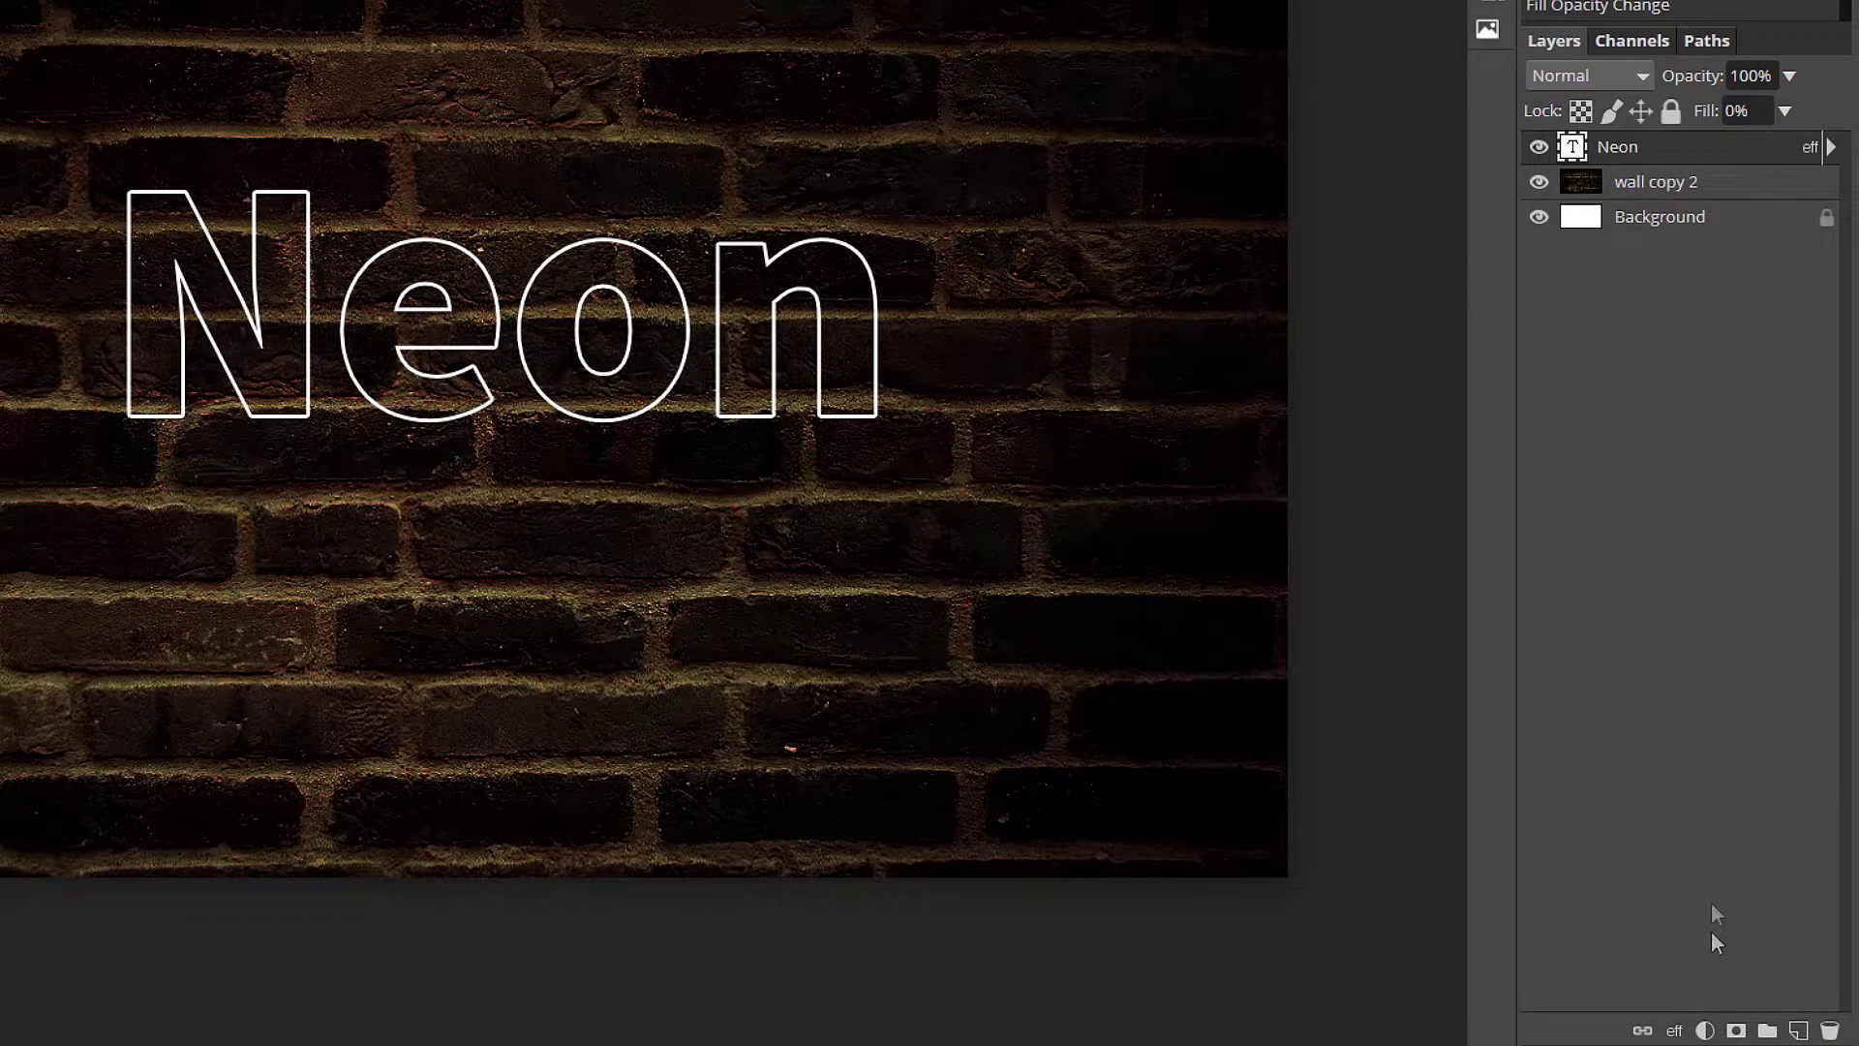
{"action": "left_click", "coordinate": [1675, 1032]}
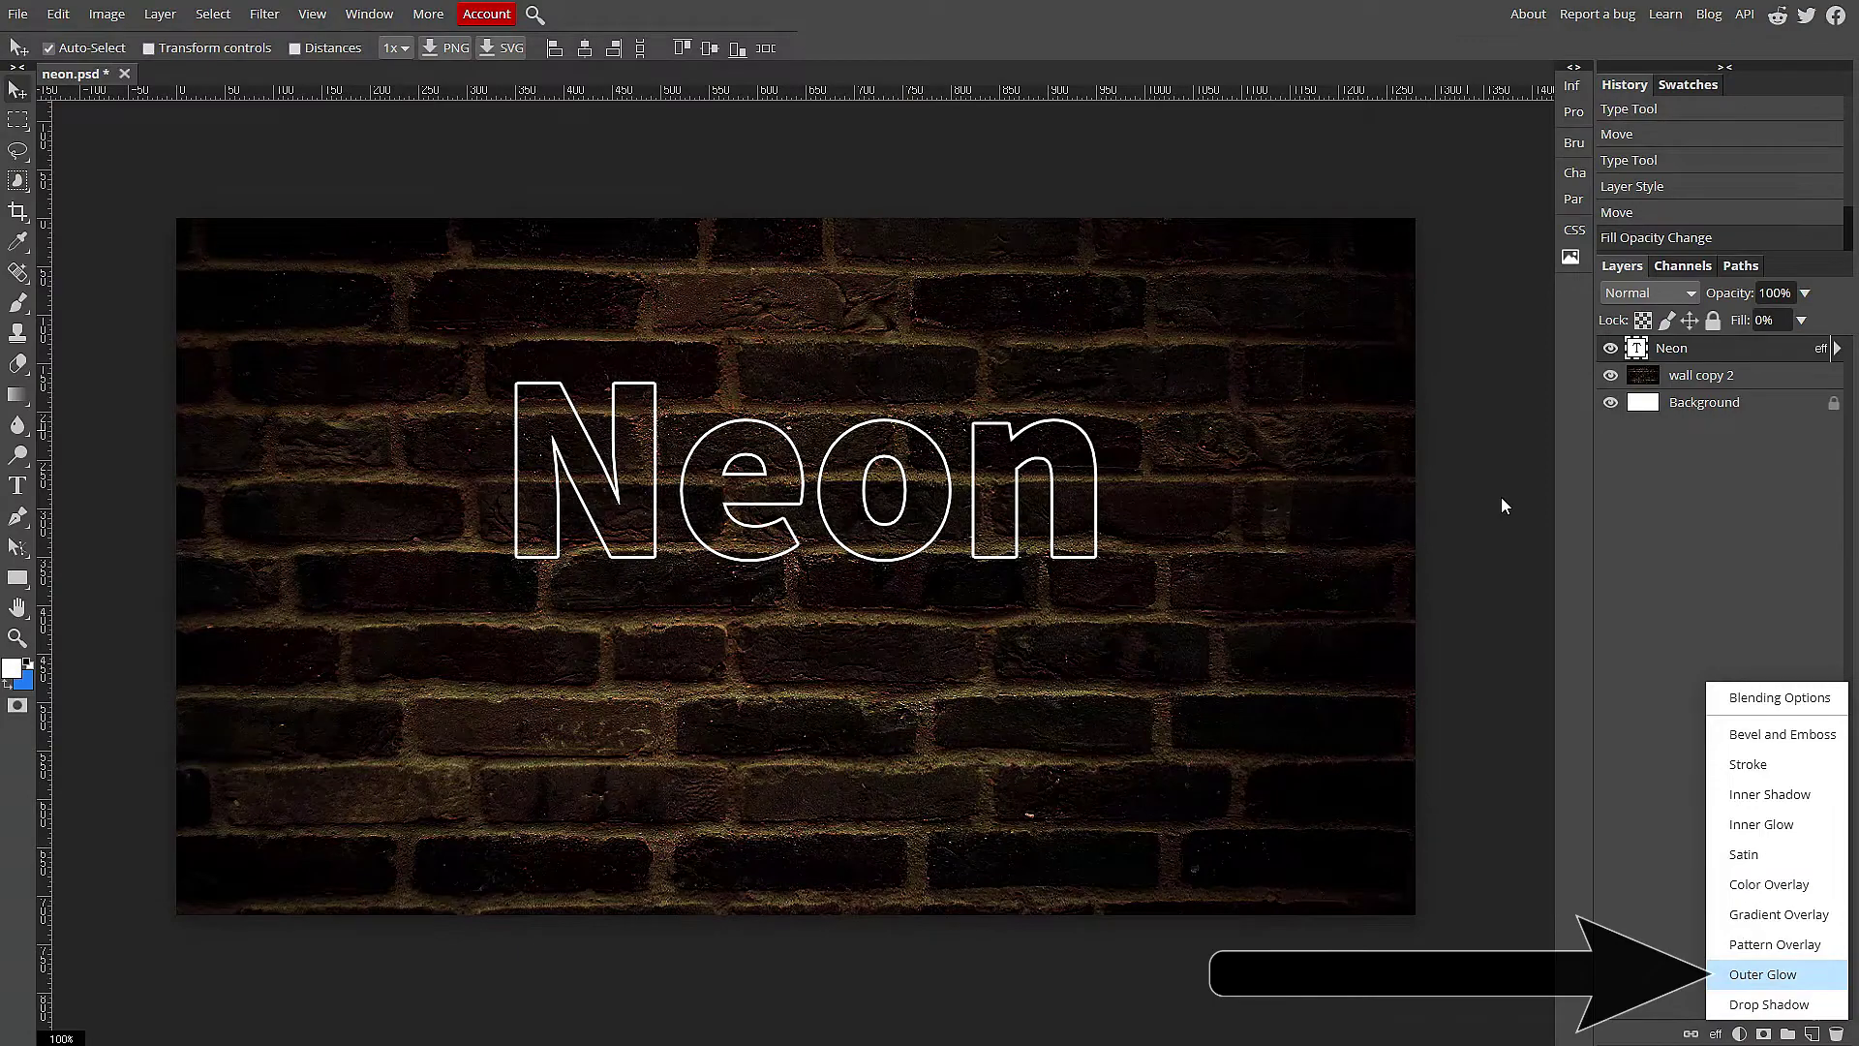
Set the Outer Glow blend mode to Normal and its colour to near-white
{"action": "mouse_move", "coordinate": [809, 330]}
{"action": "left_mouse_down"}
{"action": "mouse_move", "coordinate": [871, 384]}
{"action": "mouse_move", "coordinate": [1492, 659]}
{"action": "left_mouse_up"}
{"action": "left_click", "coordinate": [1325, 753]}
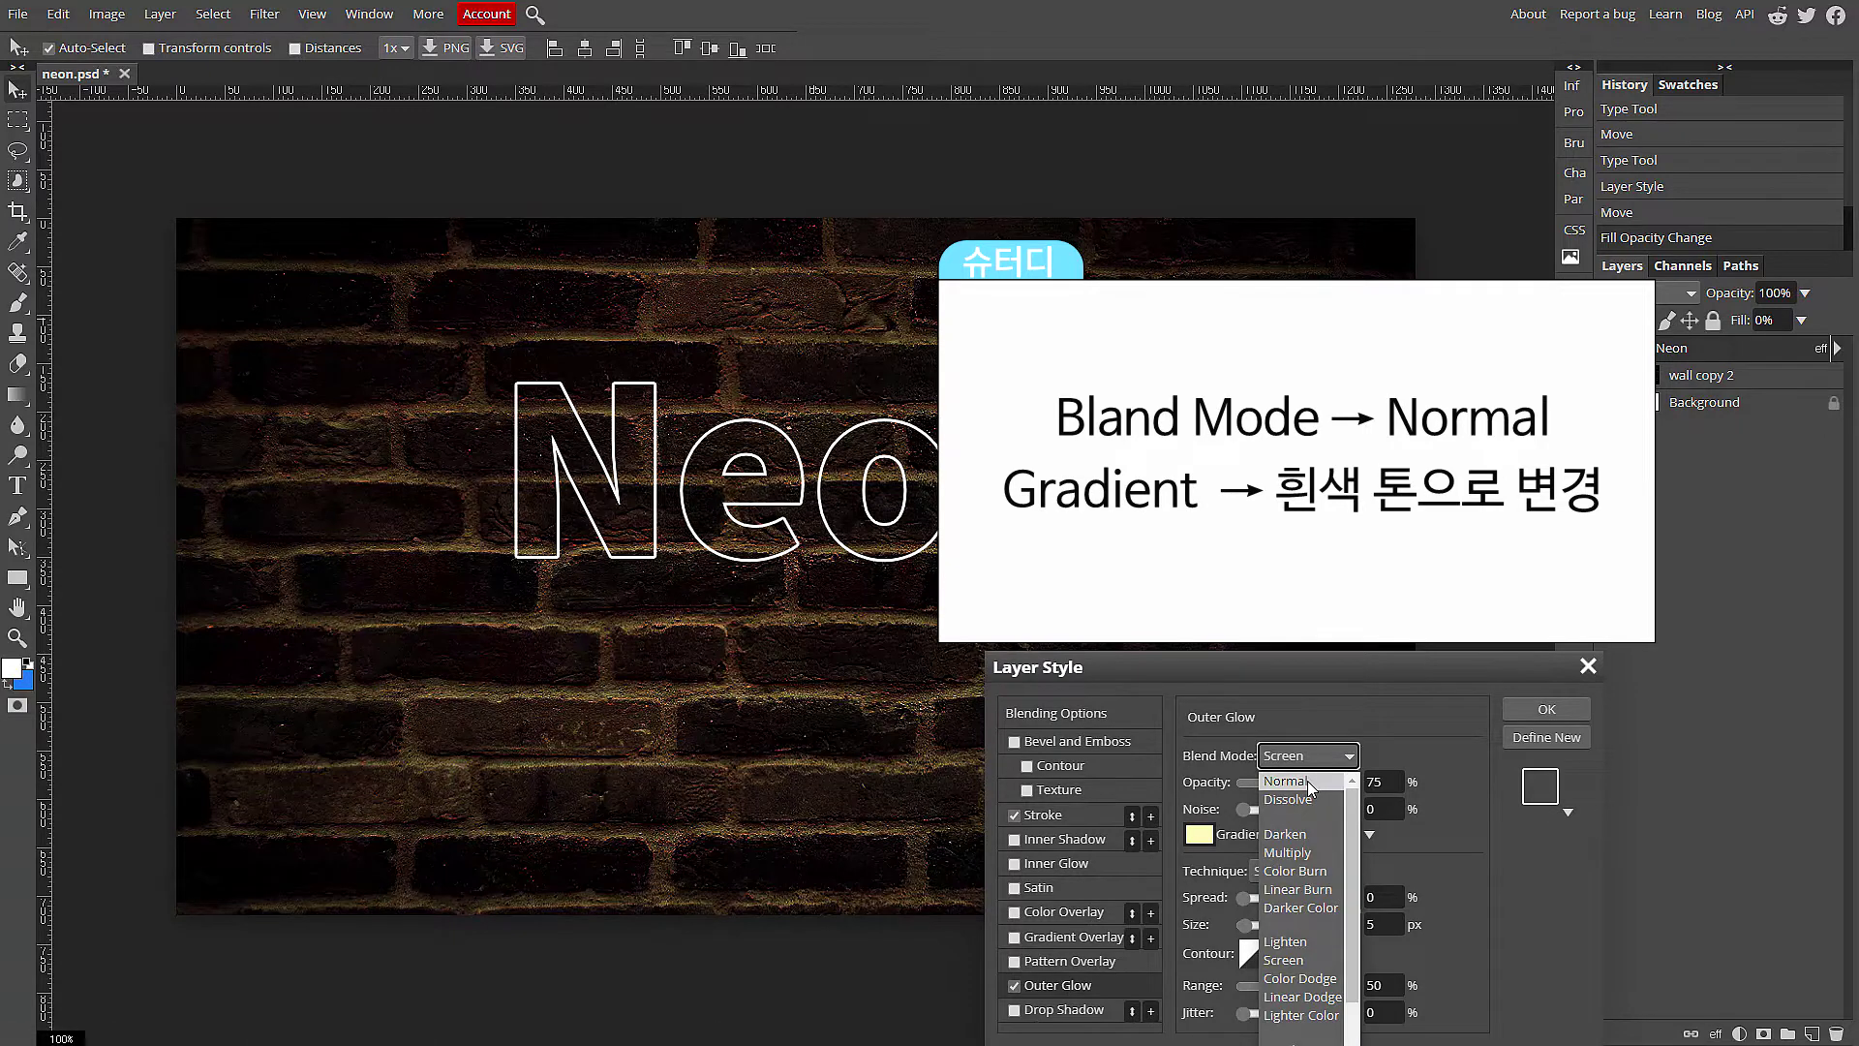
{"action": "left_click", "coordinate": [1308, 782]}
{"action": "left_click_drag", "start_coordinate": [1355, 672], "coordinate": [1465, 527]}
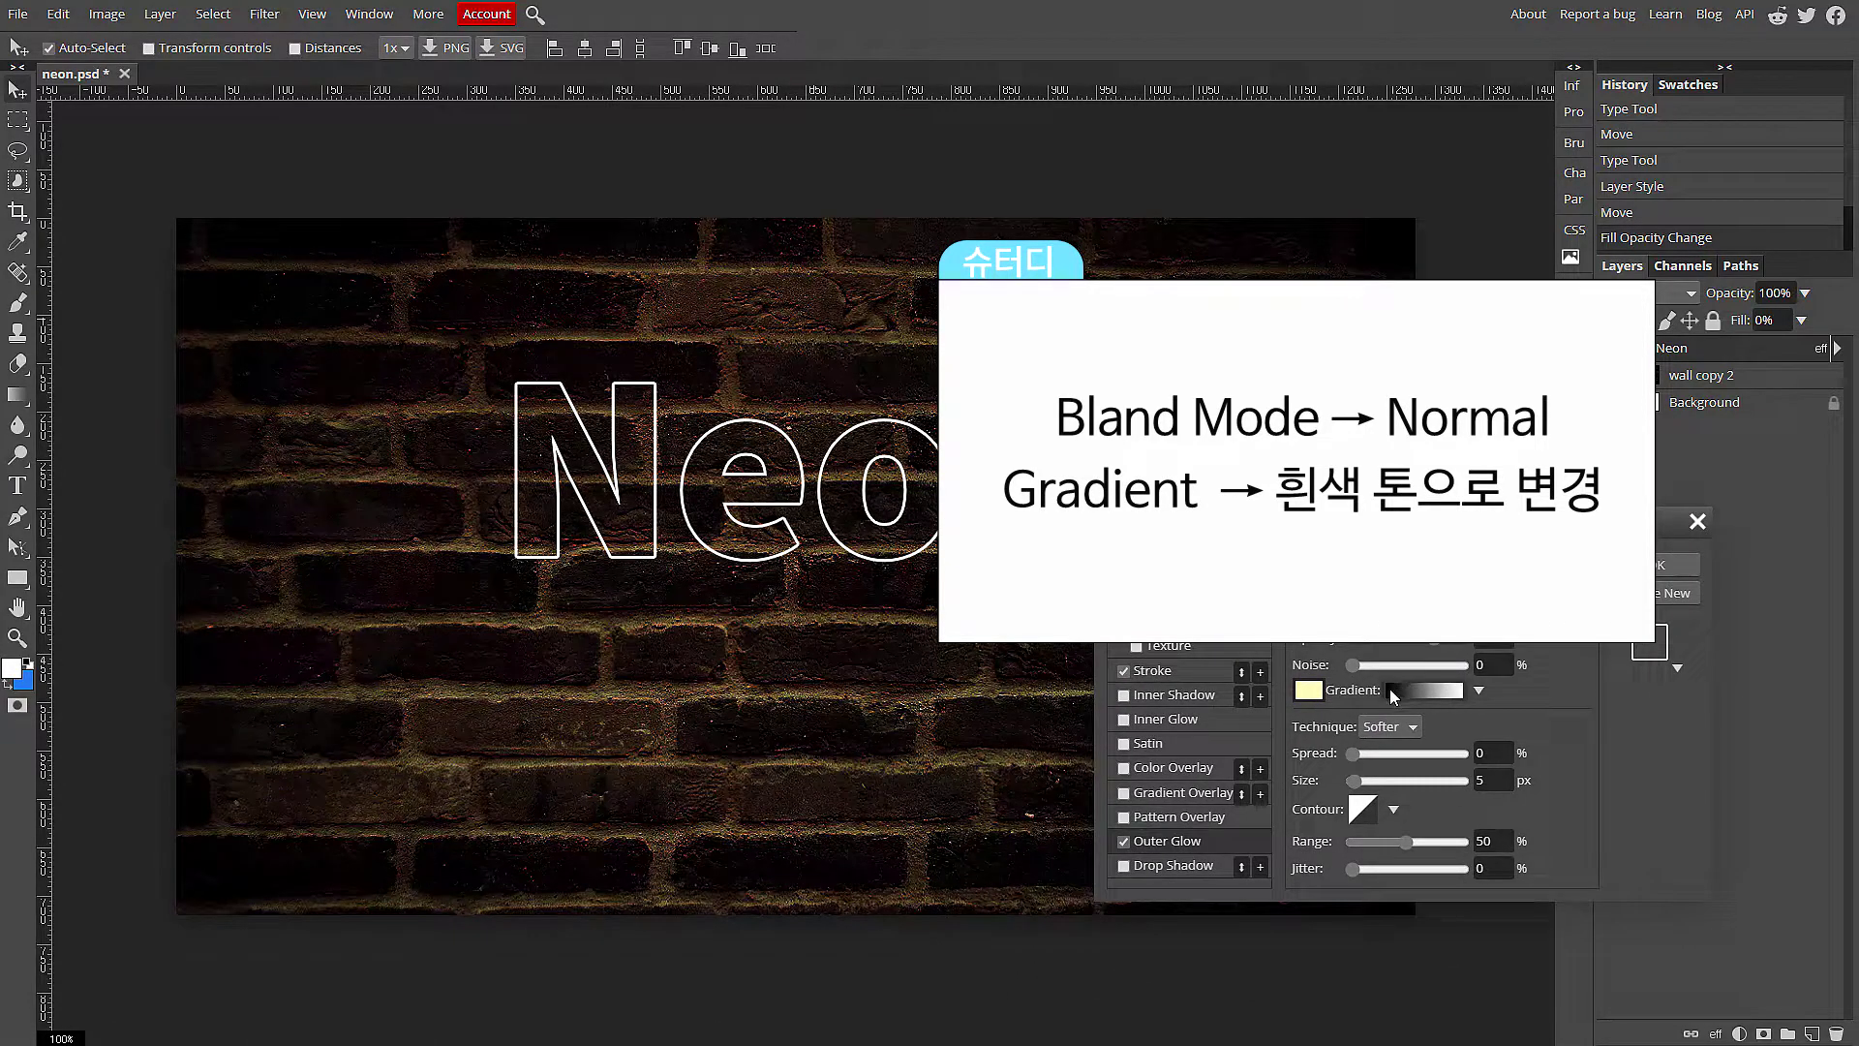
{"action": "left_click", "coordinate": [1308, 690]}
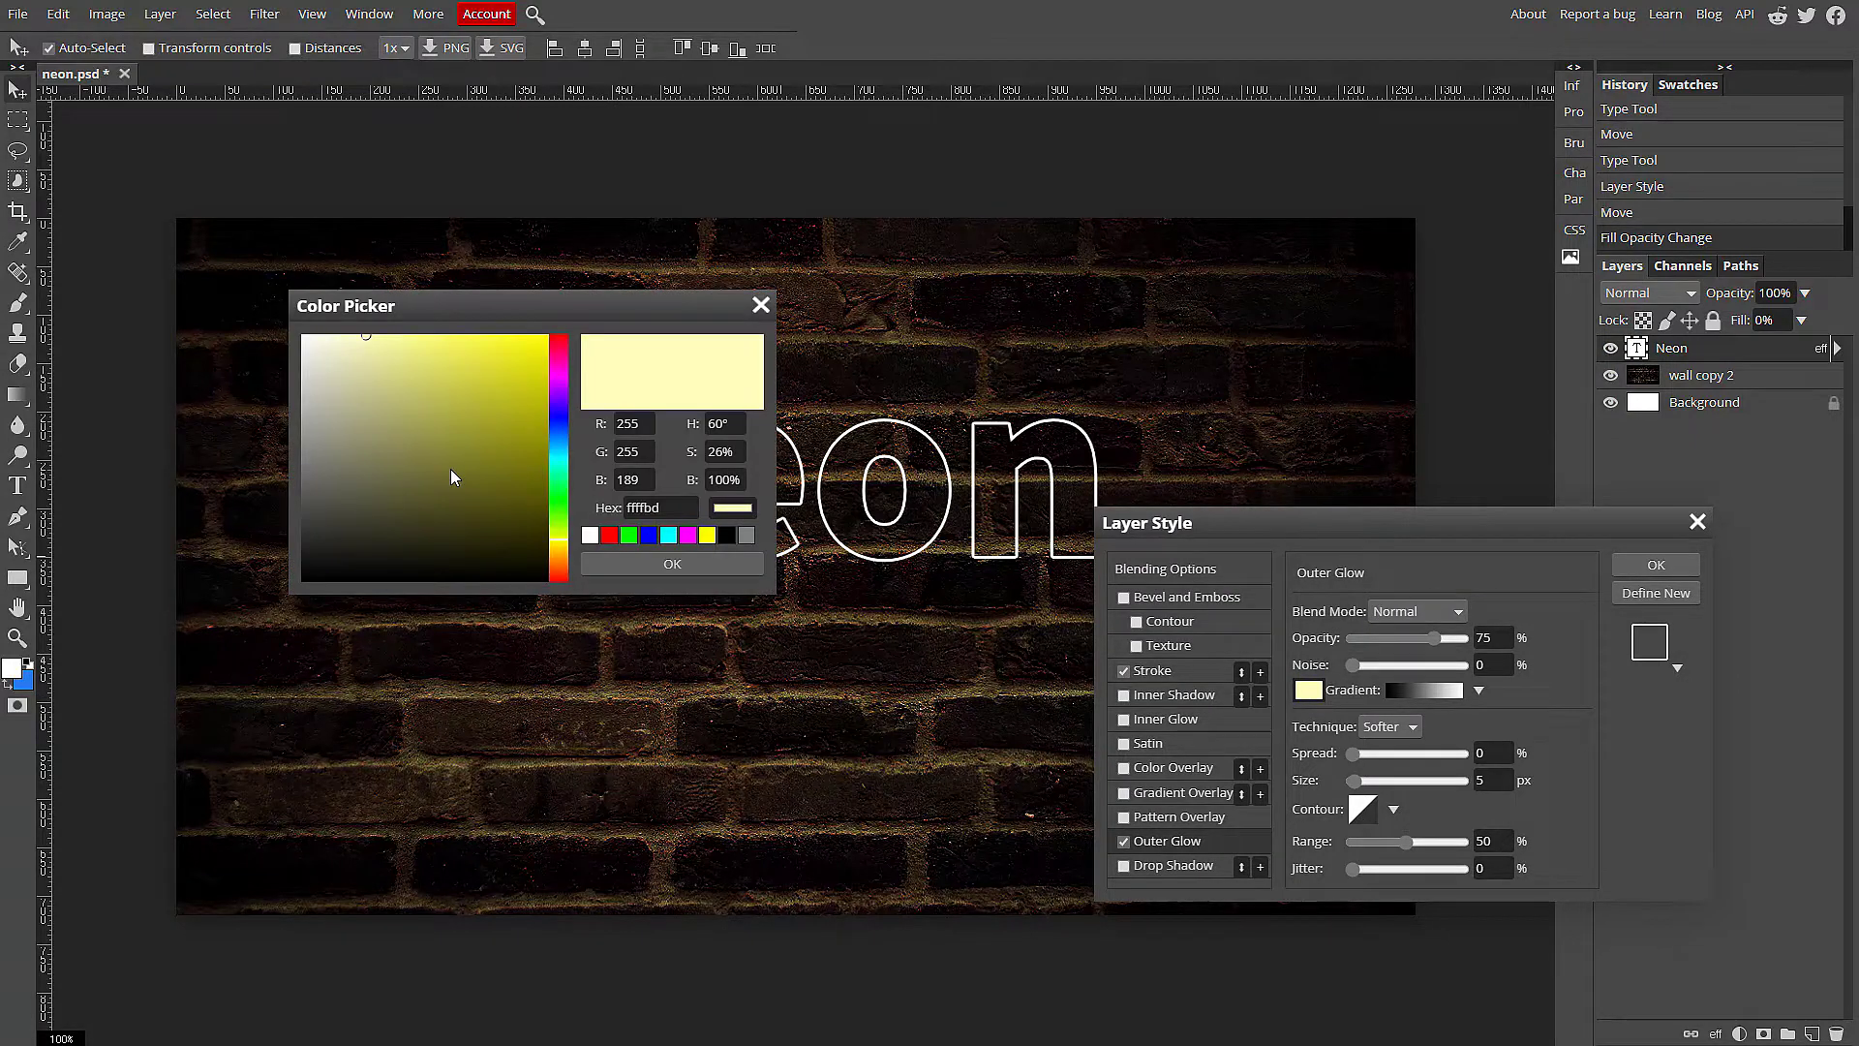
{"action": "left_click", "coordinate": [312, 336]}
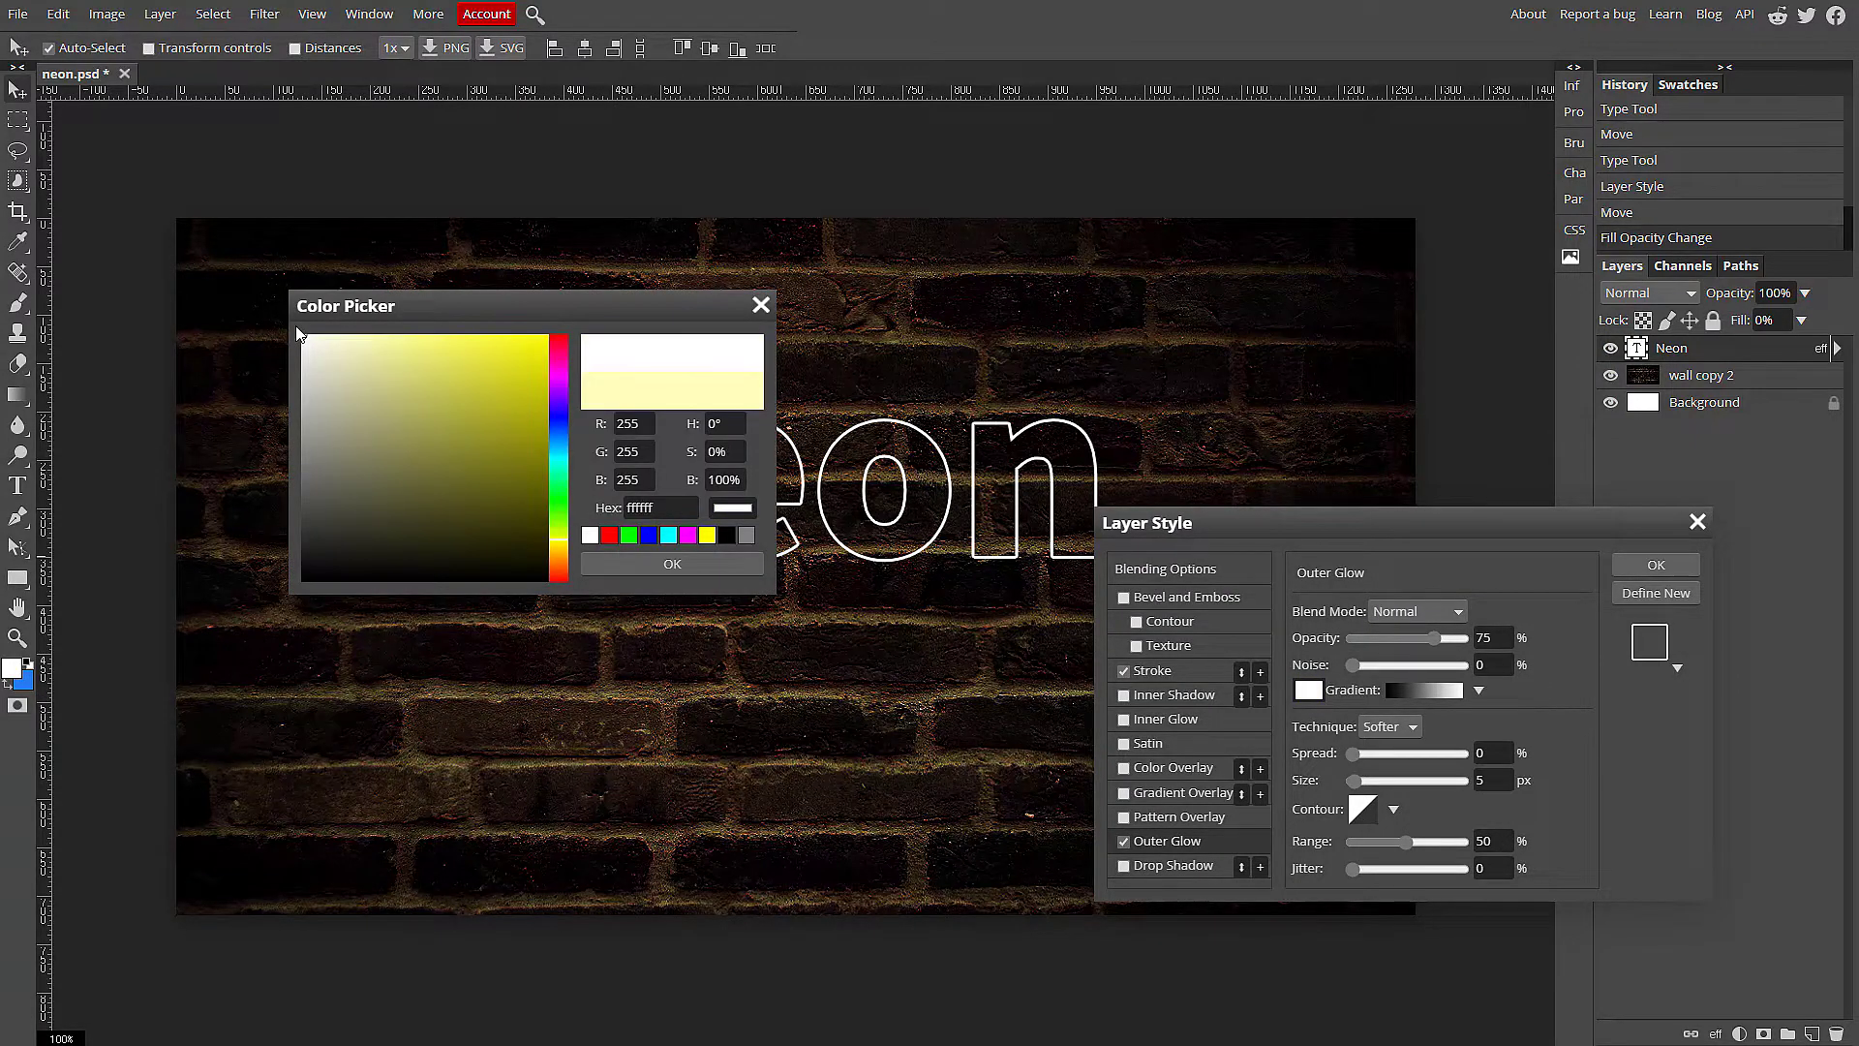
{"action": "left_click", "coordinate": [672, 564]}
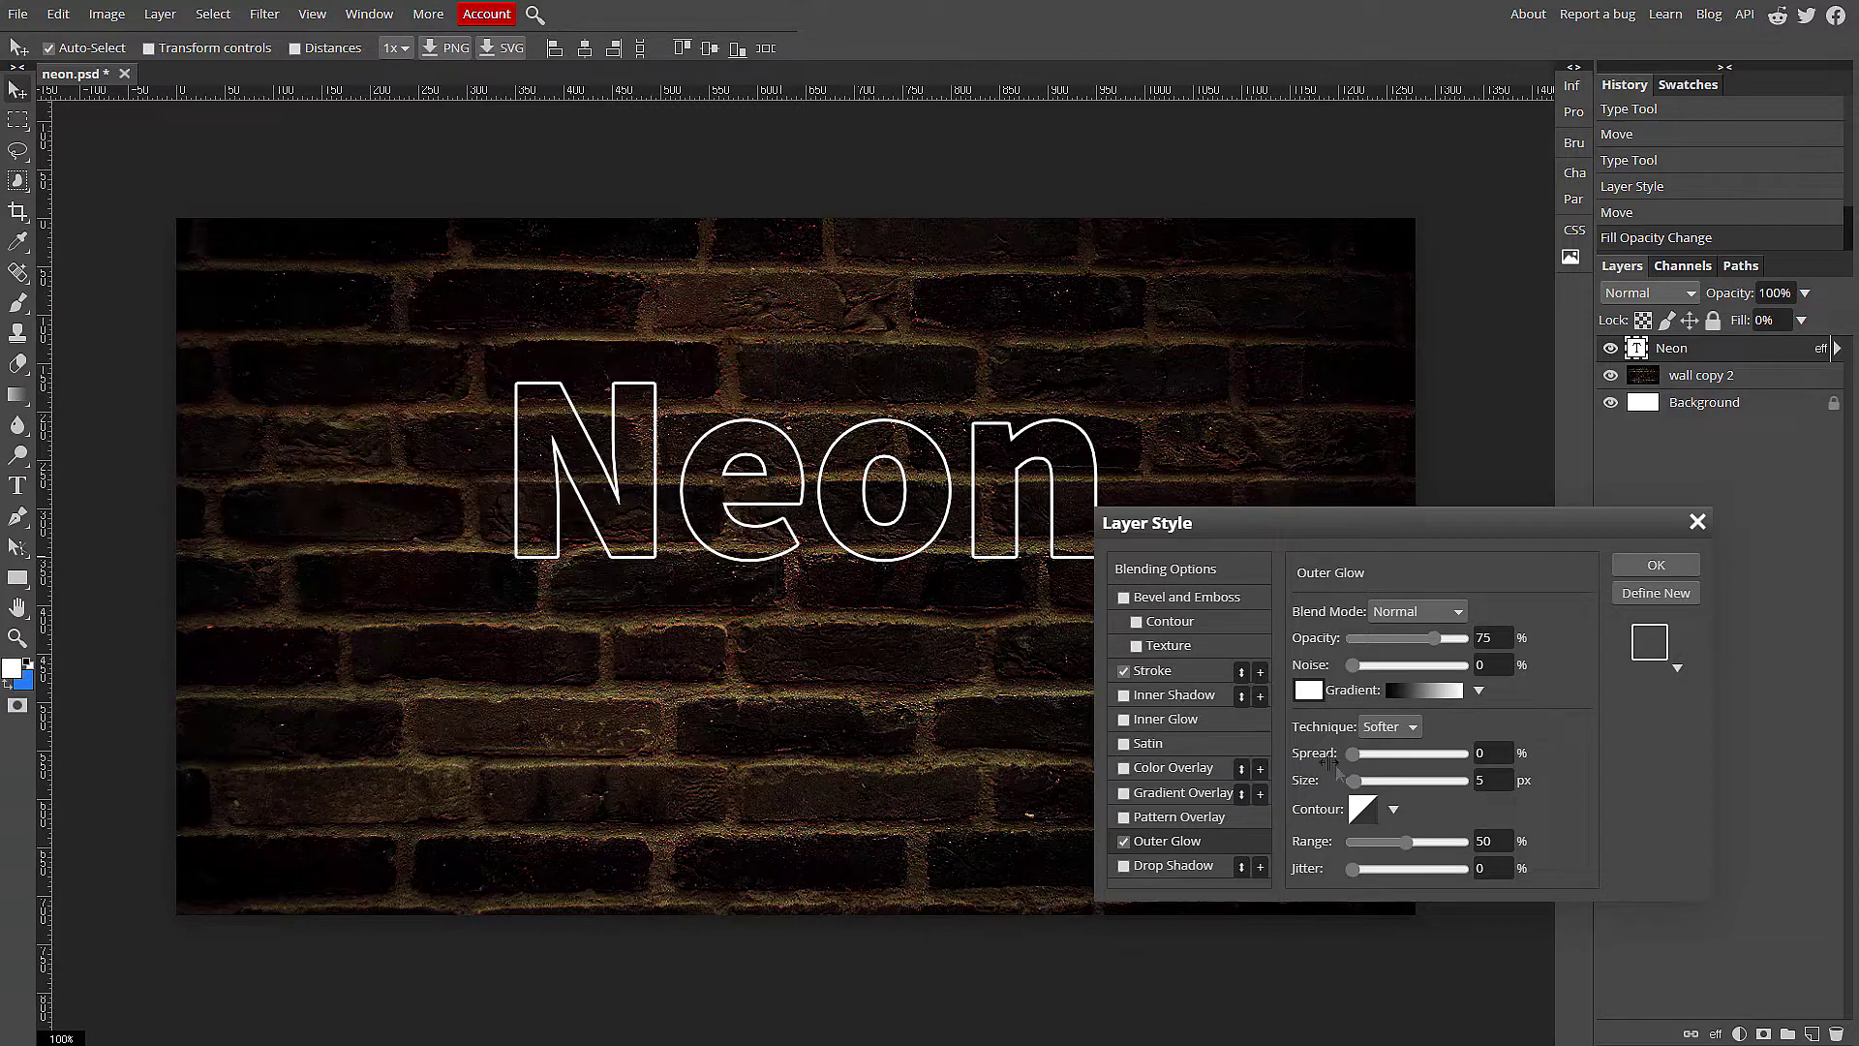
Increase the glow spread, set size to 10 px and opacity to 91%, and apply it
{"action": "left_click_drag", "start_coordinate": [1356, 753], "coordinate": [1404, 754]}
{"action": "left_click", "coordinate": [1372, 780]}
{"action": "left_click_drag", "start_coordinate": [1371, 783], "coordinate": [1362, 785]}
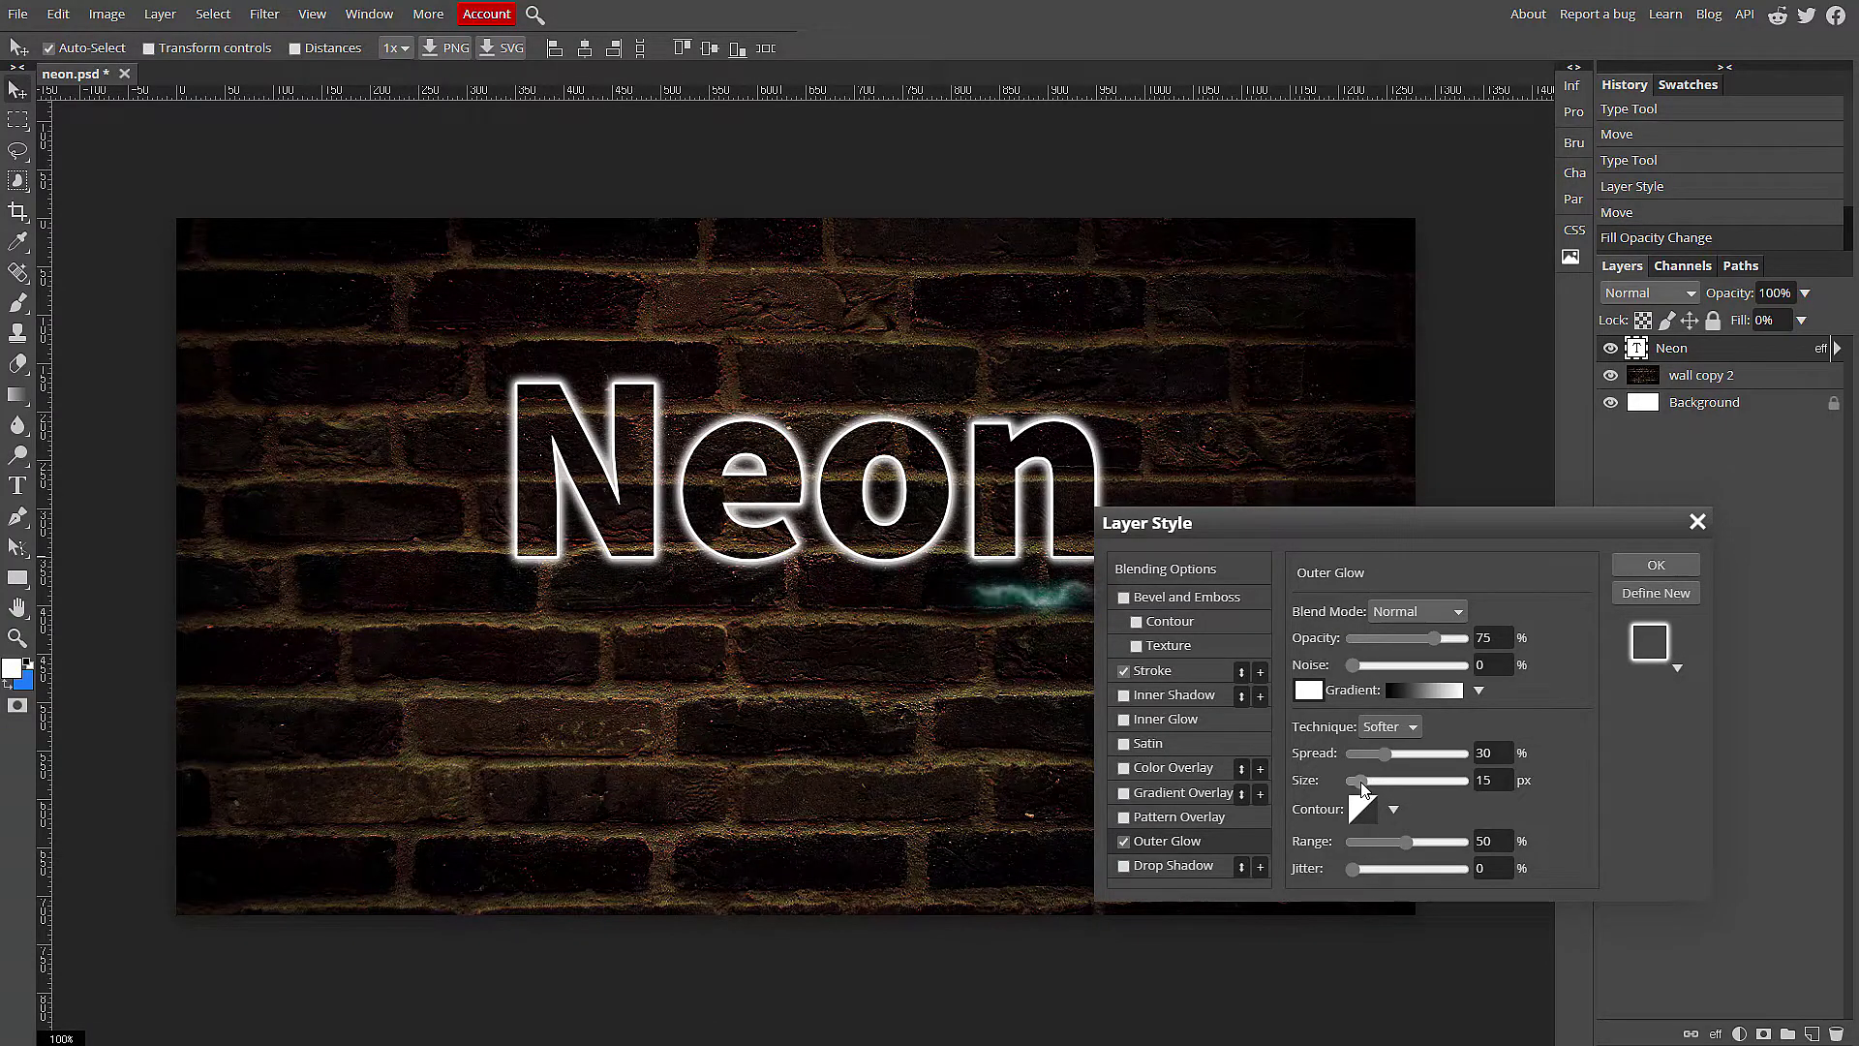
{"action": "left_click_drag", "start_coordinate": [1361, 782], "coordinate": [1356, 781]}
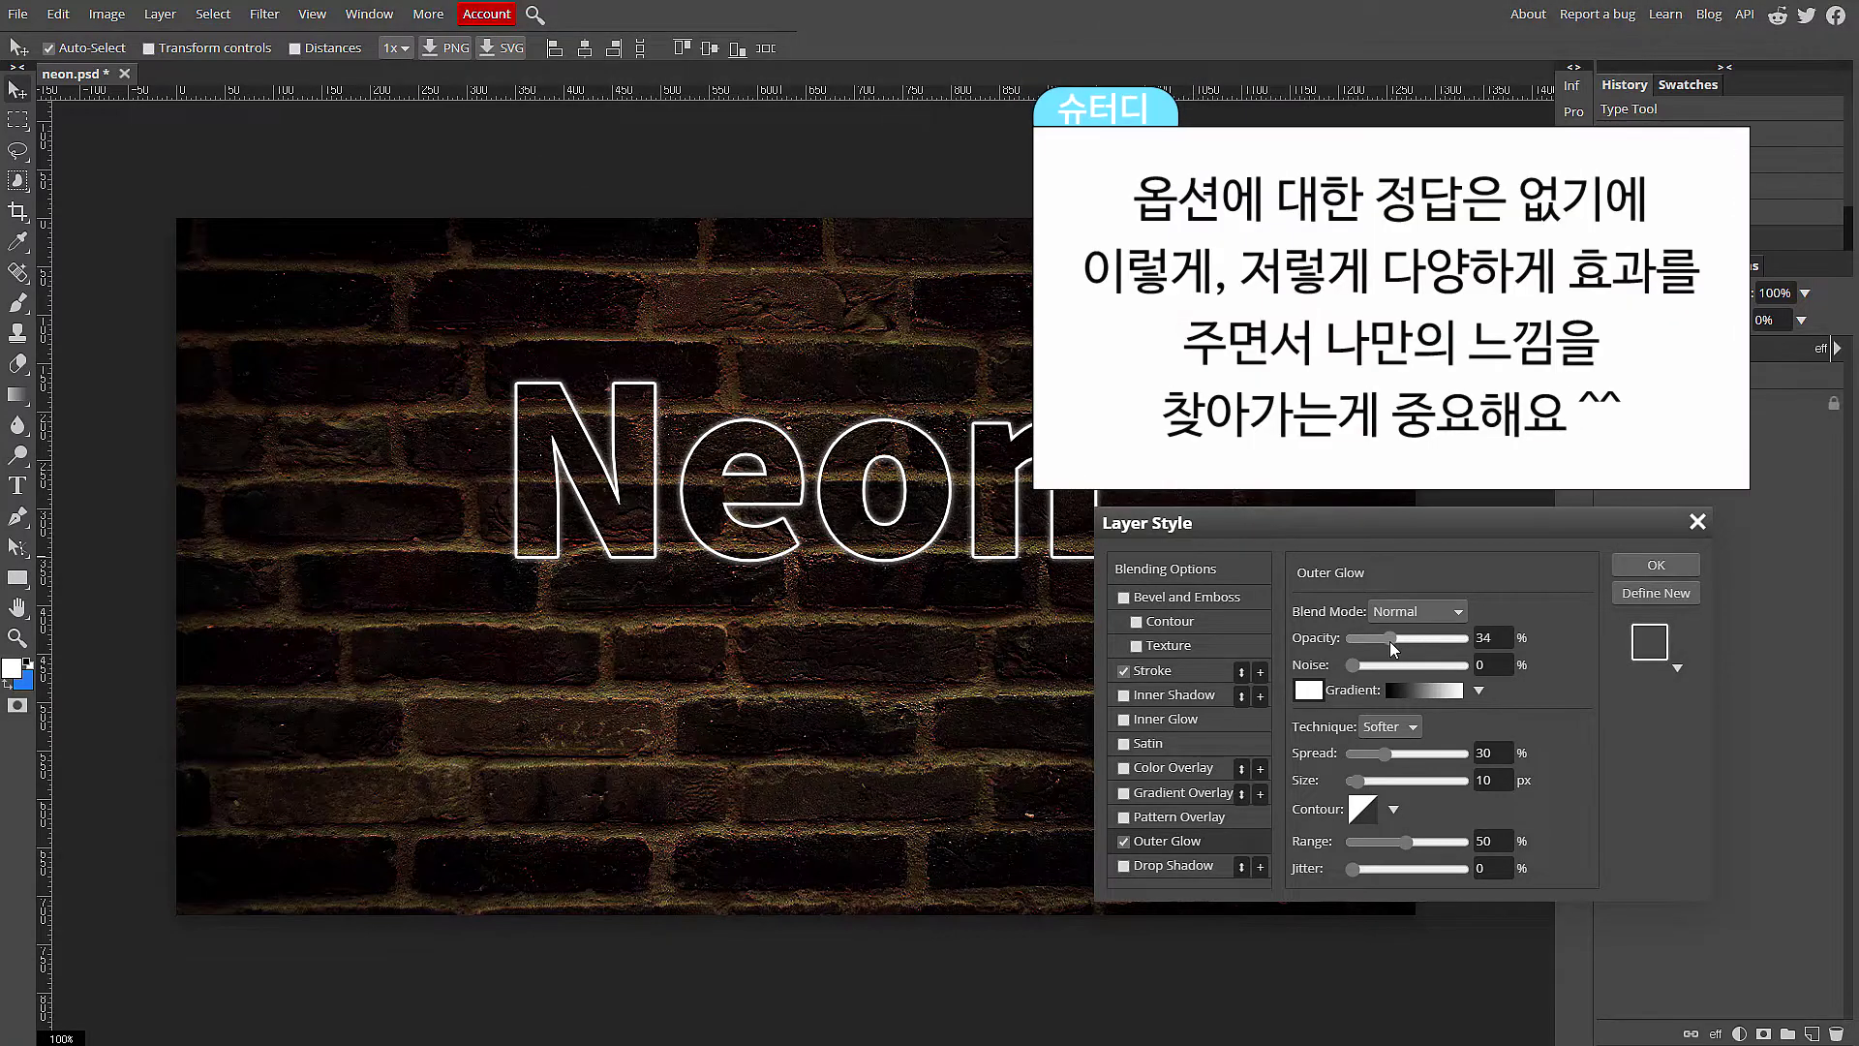
{"action": "left_click_drag", "start_coordinate": [1391, 641], "coordinate": [1452, 639]}
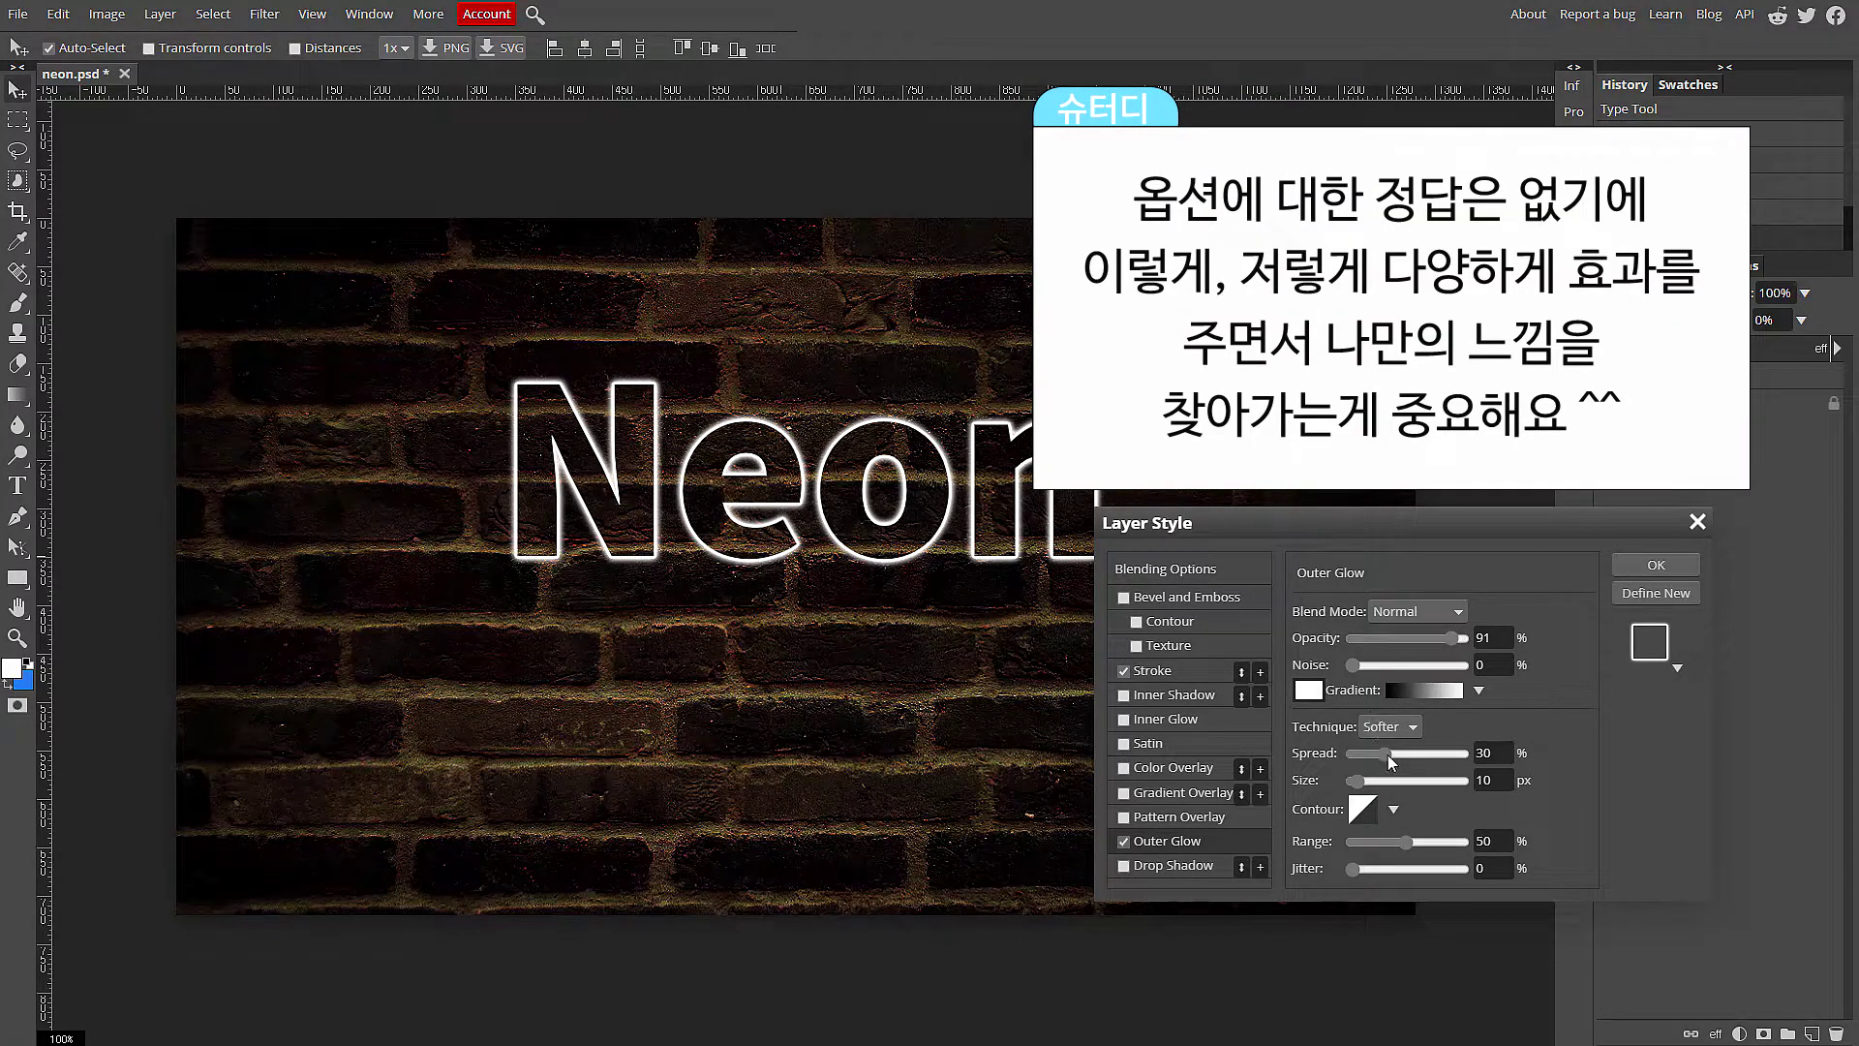
{"action": "left_click_drag", "start_coordinate": [1387, 754], "coordinate": [1362, 791]}
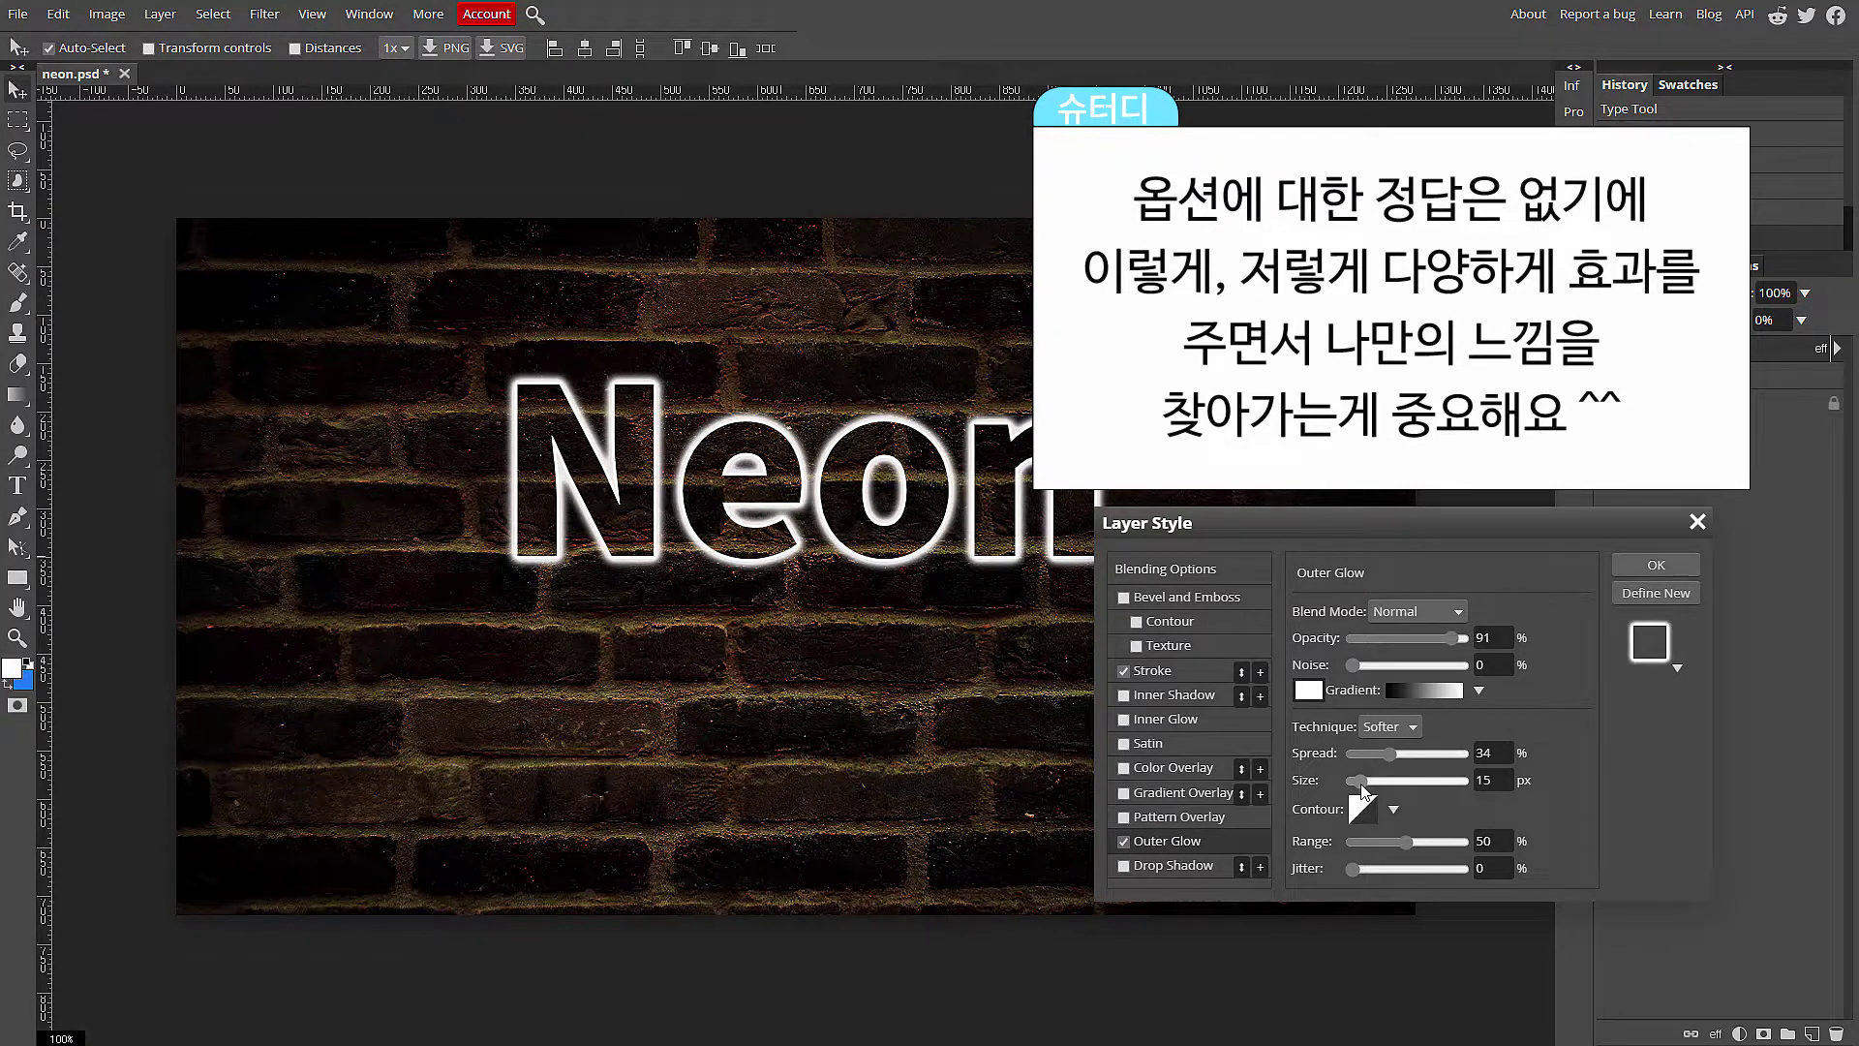
{"action": "left_click", "coordinate": [1650, 570]}
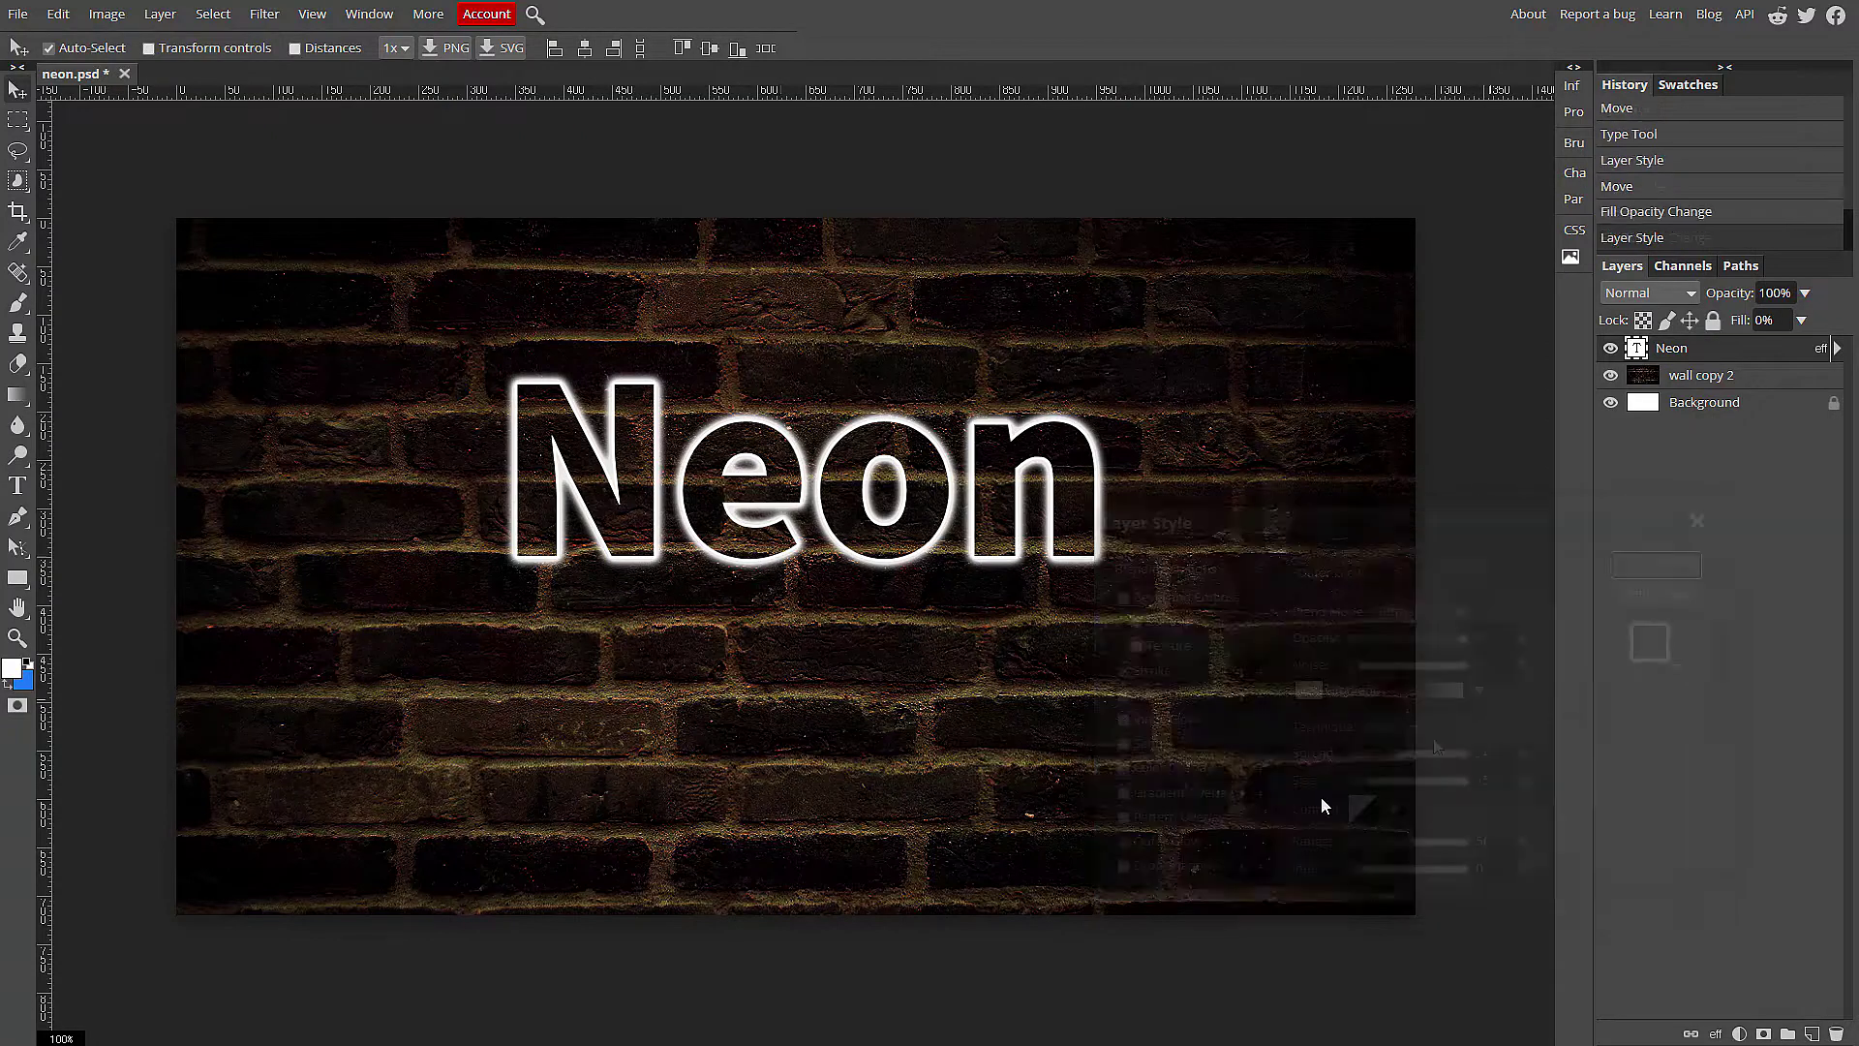
{"action": "left_click", "coordinate": [1715, 1034]}
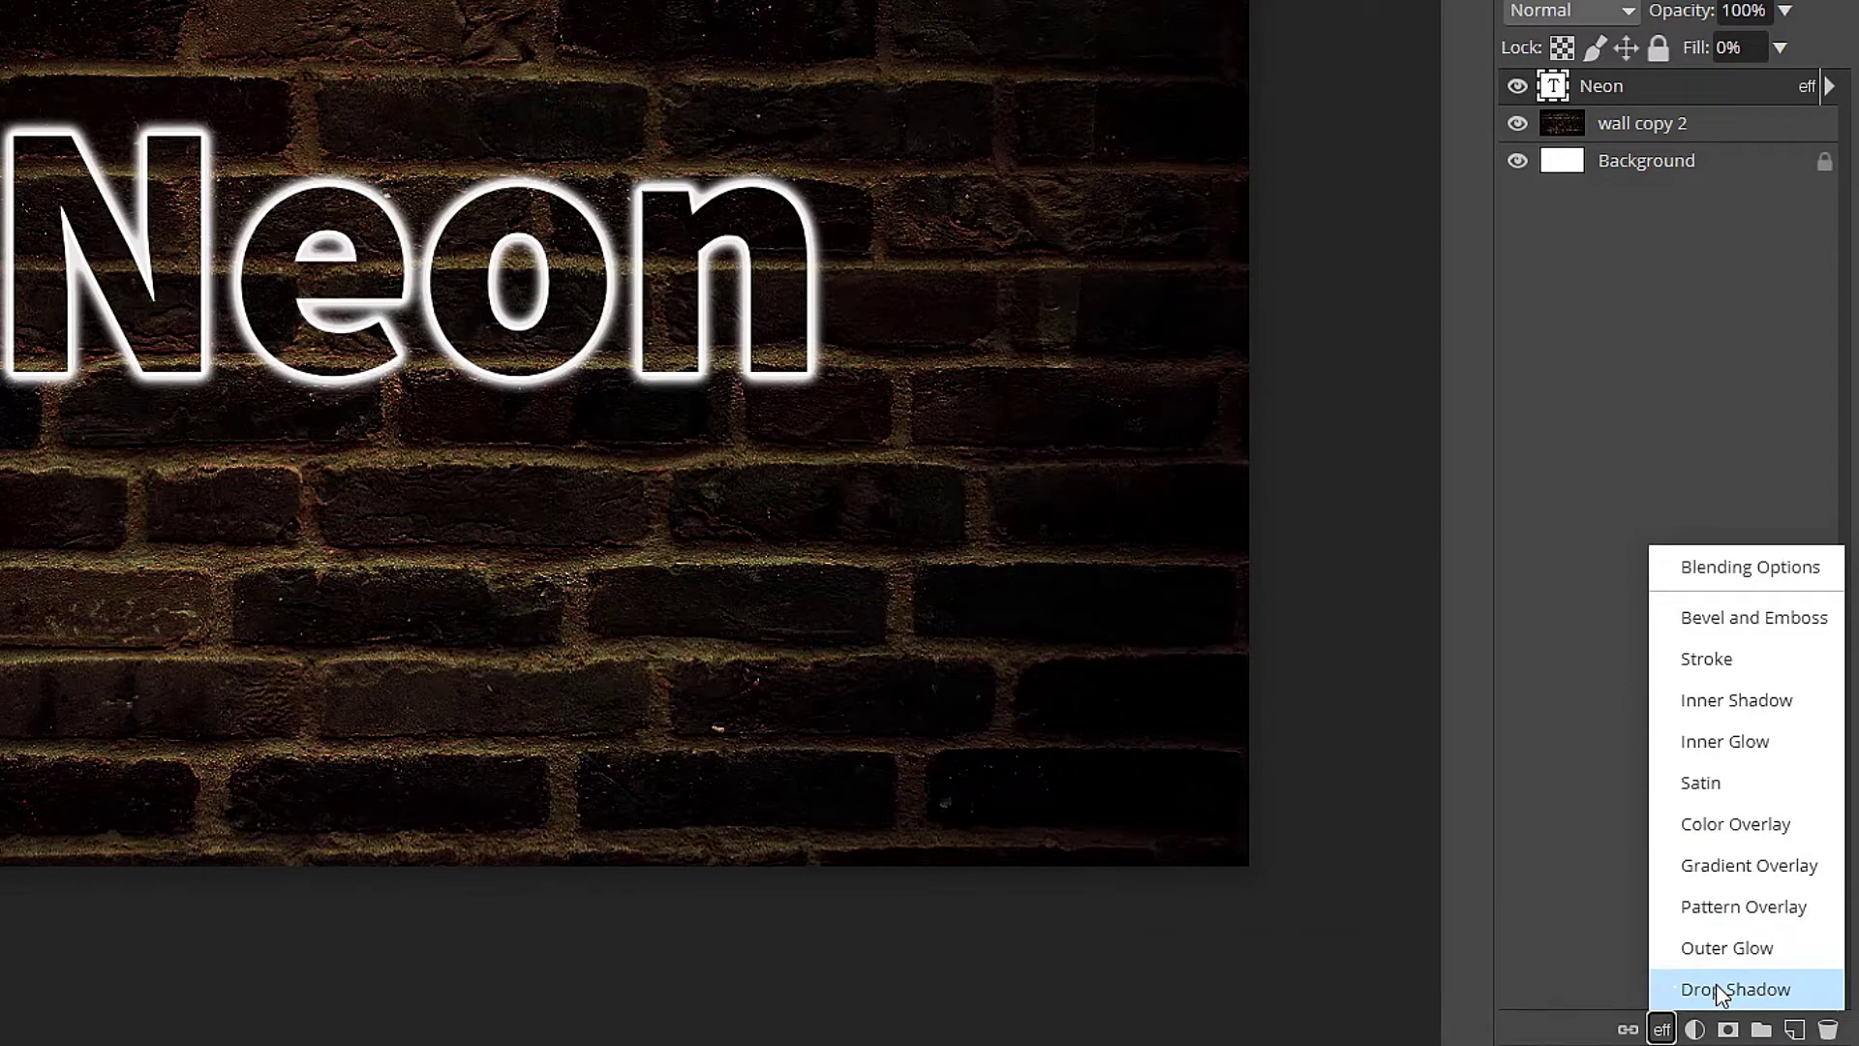
Add a 126° drop shadow at 85% opacity with more distance and spread, then raise Fill
{"action": "left_click", "coordinate": [1719, 989]}
{"action": "left_click_drag", "start_coordinate": [1372, 676], "coordinate": [1354, 658]}
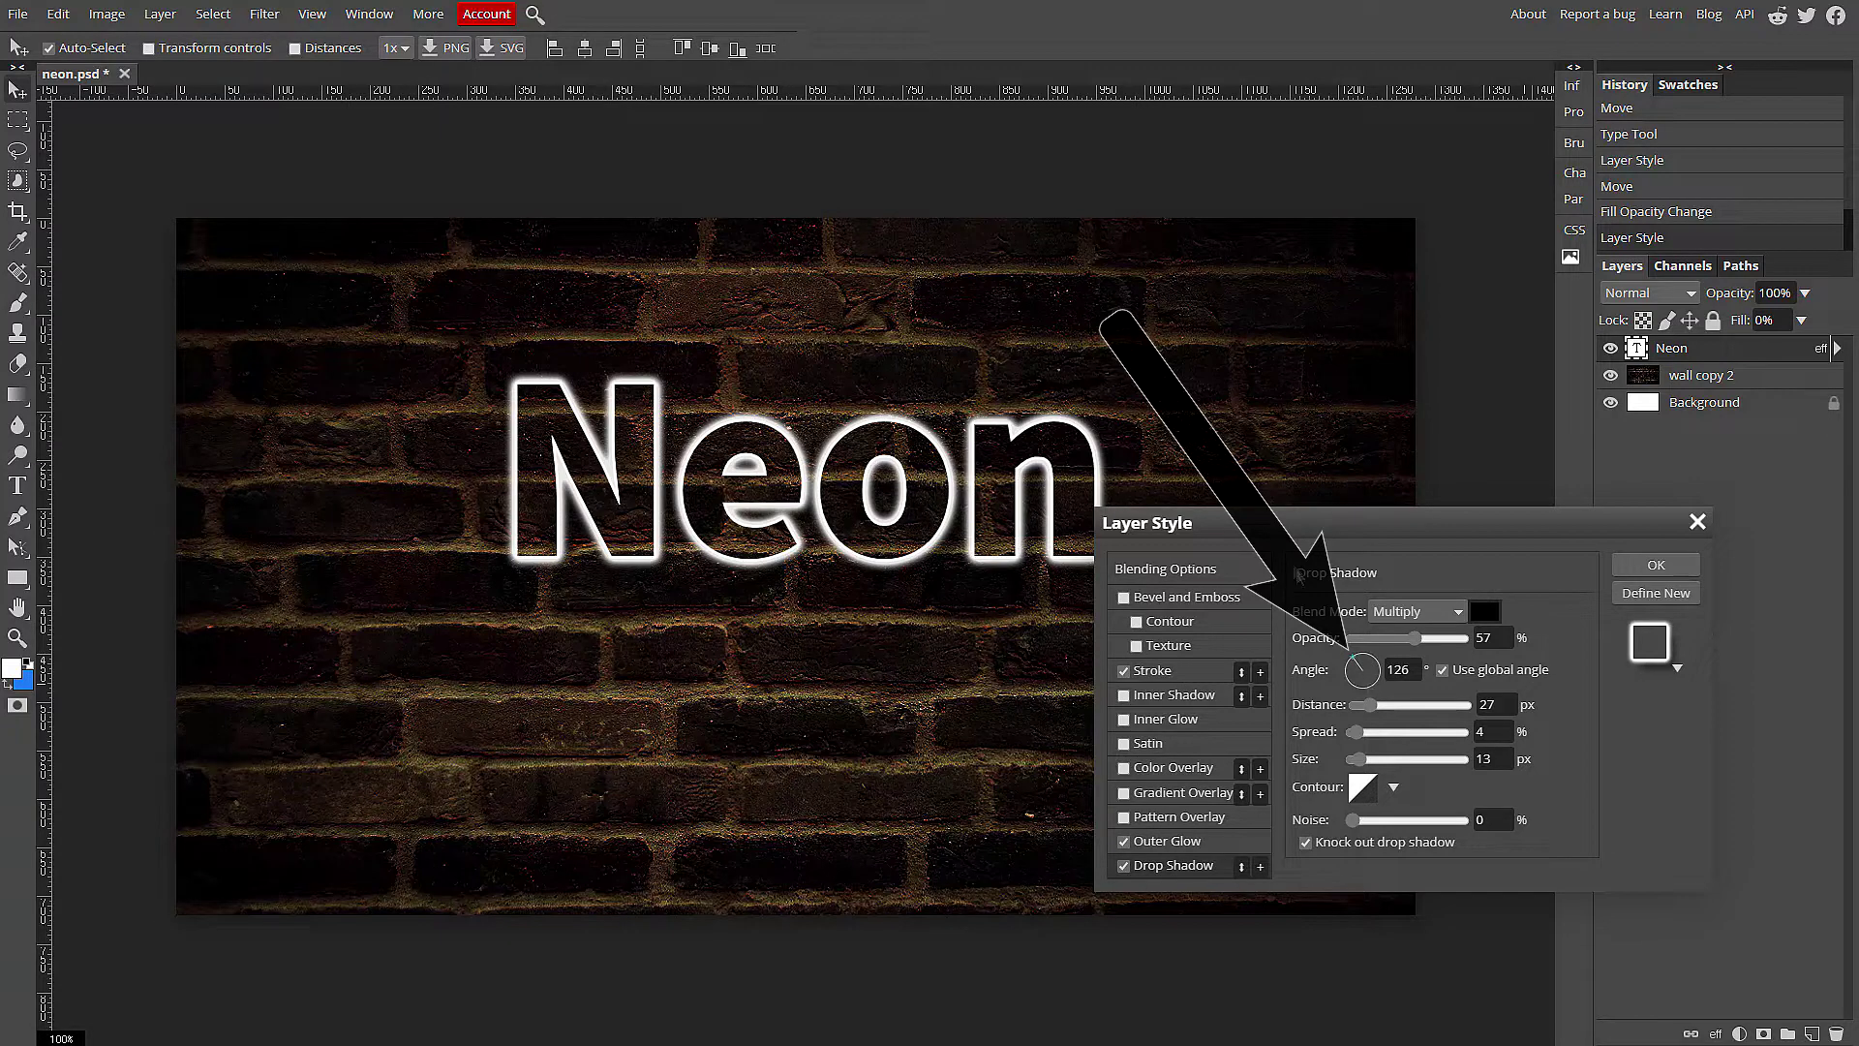
{"action": "left_click_drag", "start_coordinate": [1365, 705], "coordinate": [1377, 706]}
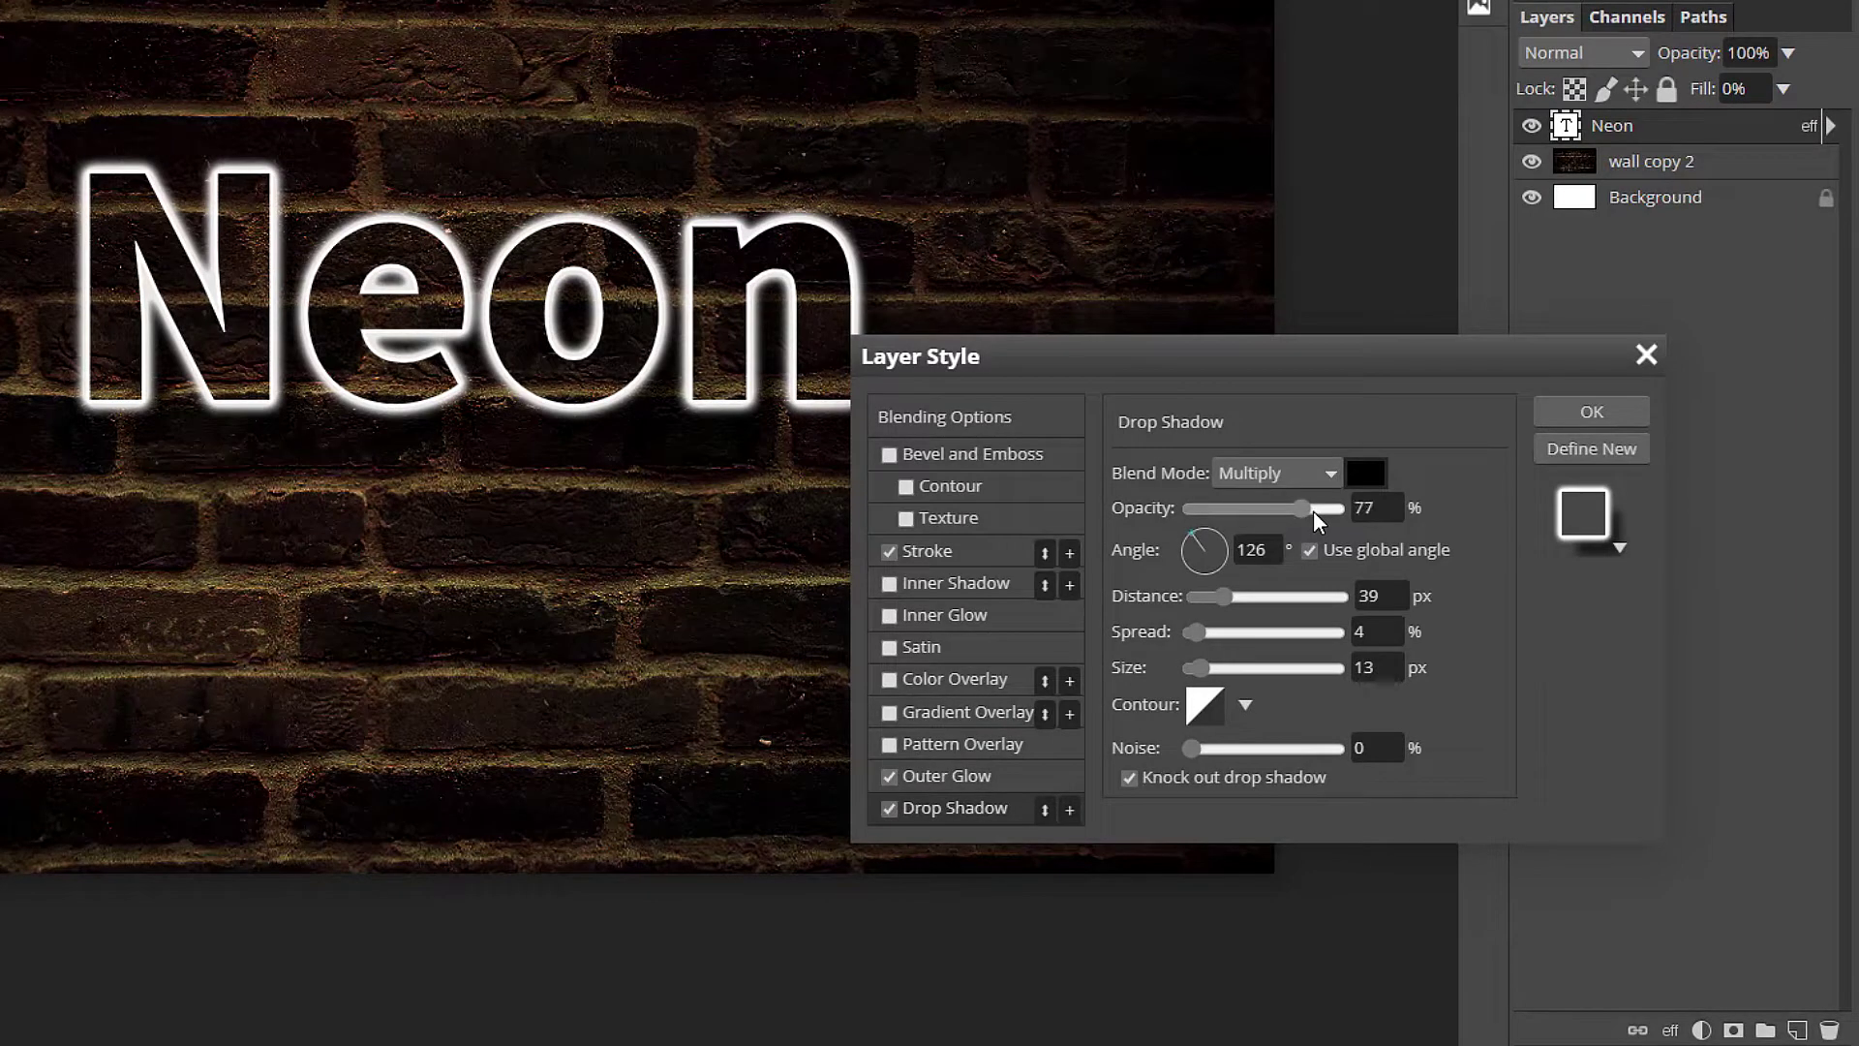
{"action": "left_click", "coordinate": [1313, 509]}
{"action": "left_click_drag", "start_coordinate": [1200, 629], "coordinate": [1201, 631]}
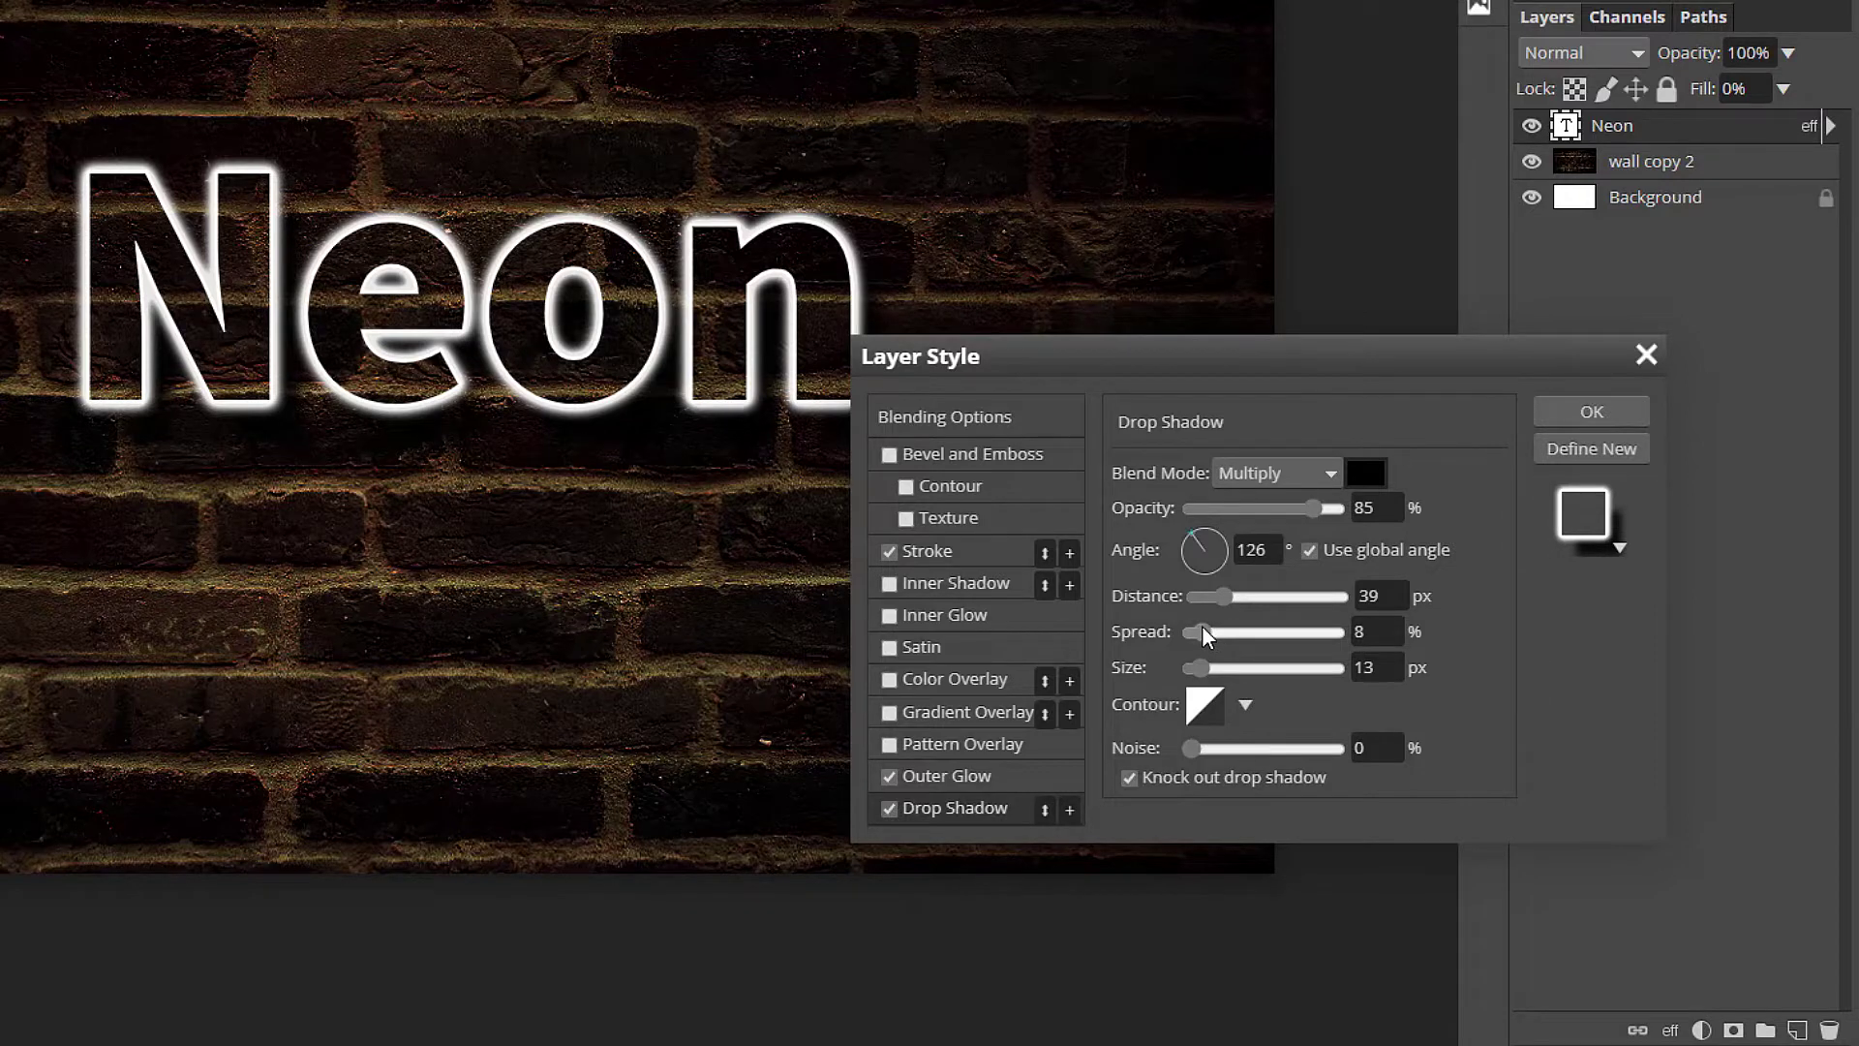
{"action": "left_click", "coordinate": [1591, 412]}
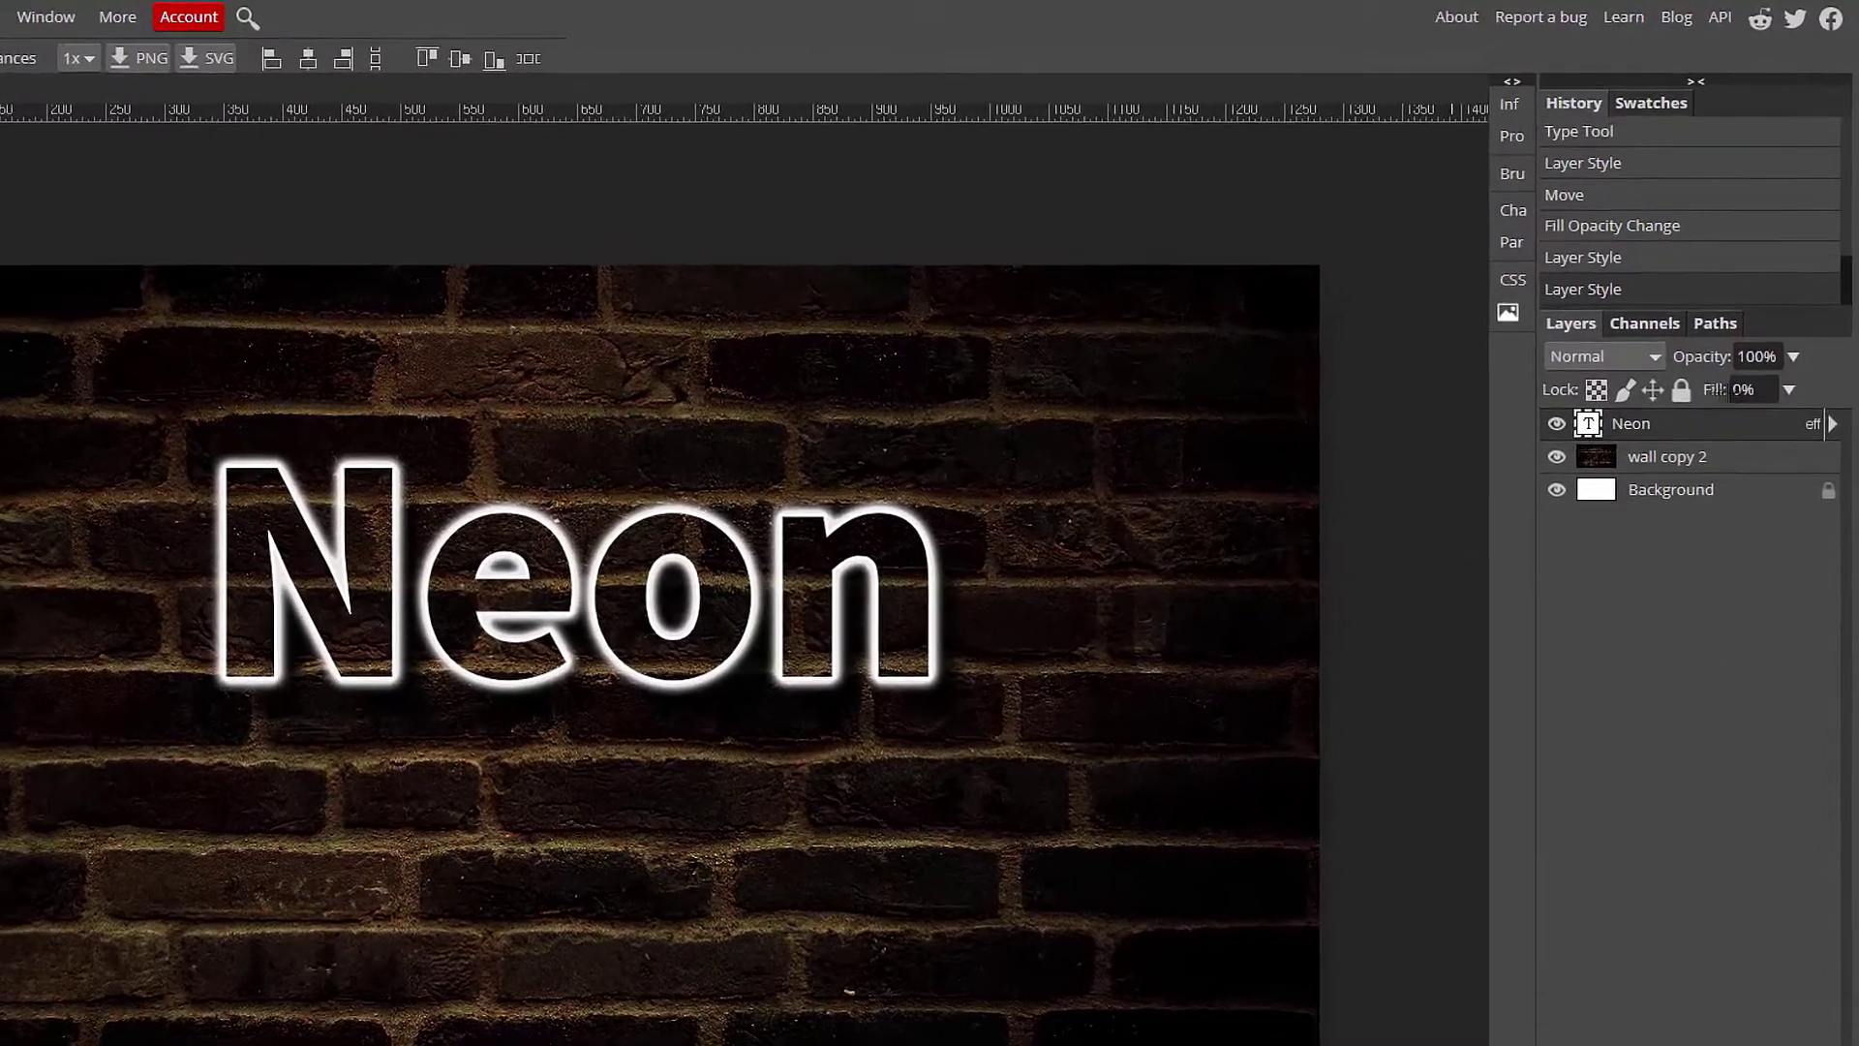
{"action": "mouse_move", "coordinate": [1797, 341]}
{"action": "left_mouse_down"}
{"action": "mouse_move", "coordinate": [1830, 353]}
{"action": "mouse_move", "coordinate": [1681, 395]}
{"action": "mouse_move", "coordinate": [1768, 395]}
{"action": "mouse_move", "coordinate": [1679, 406]}
{"action": "left_mouse_up"}
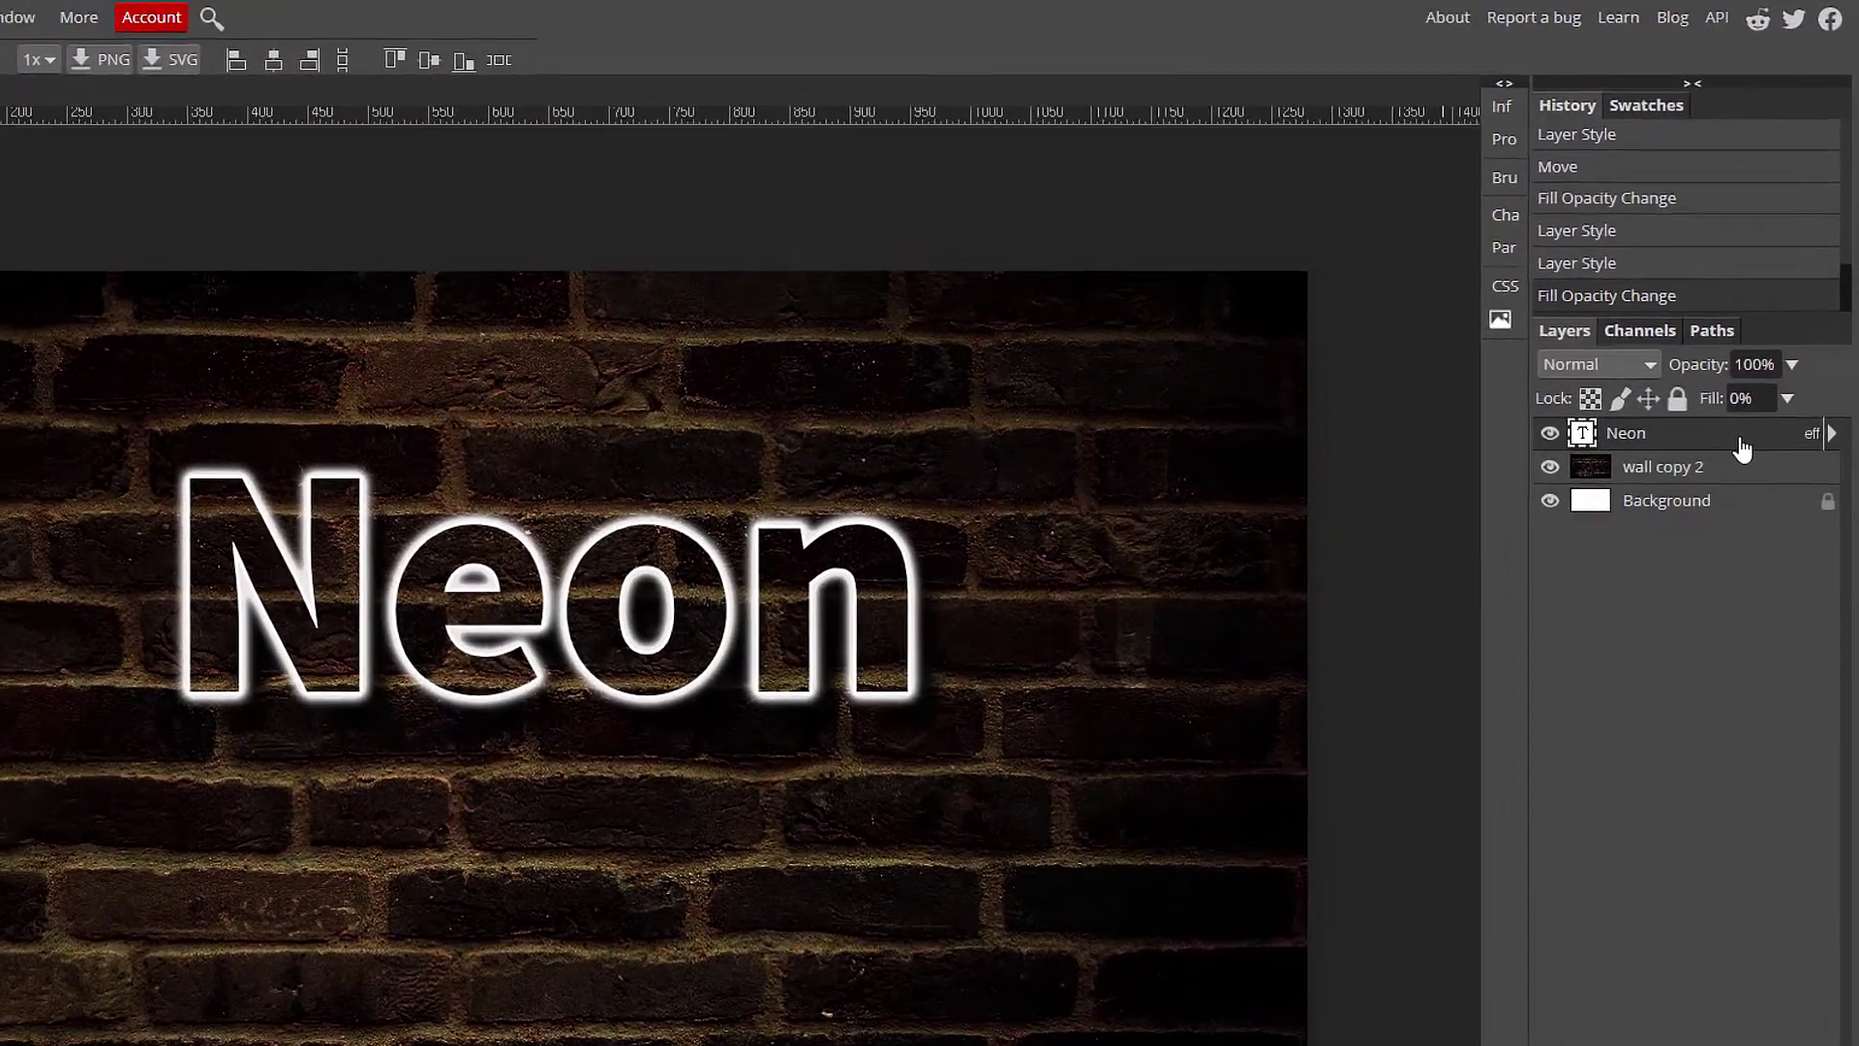
Duplicate the Neon text layer and place the copy lower, below the original layer
{"action": "left_click_drag", "start_coordinate": [1766, 360], "coordinate": [1805, 1028]}
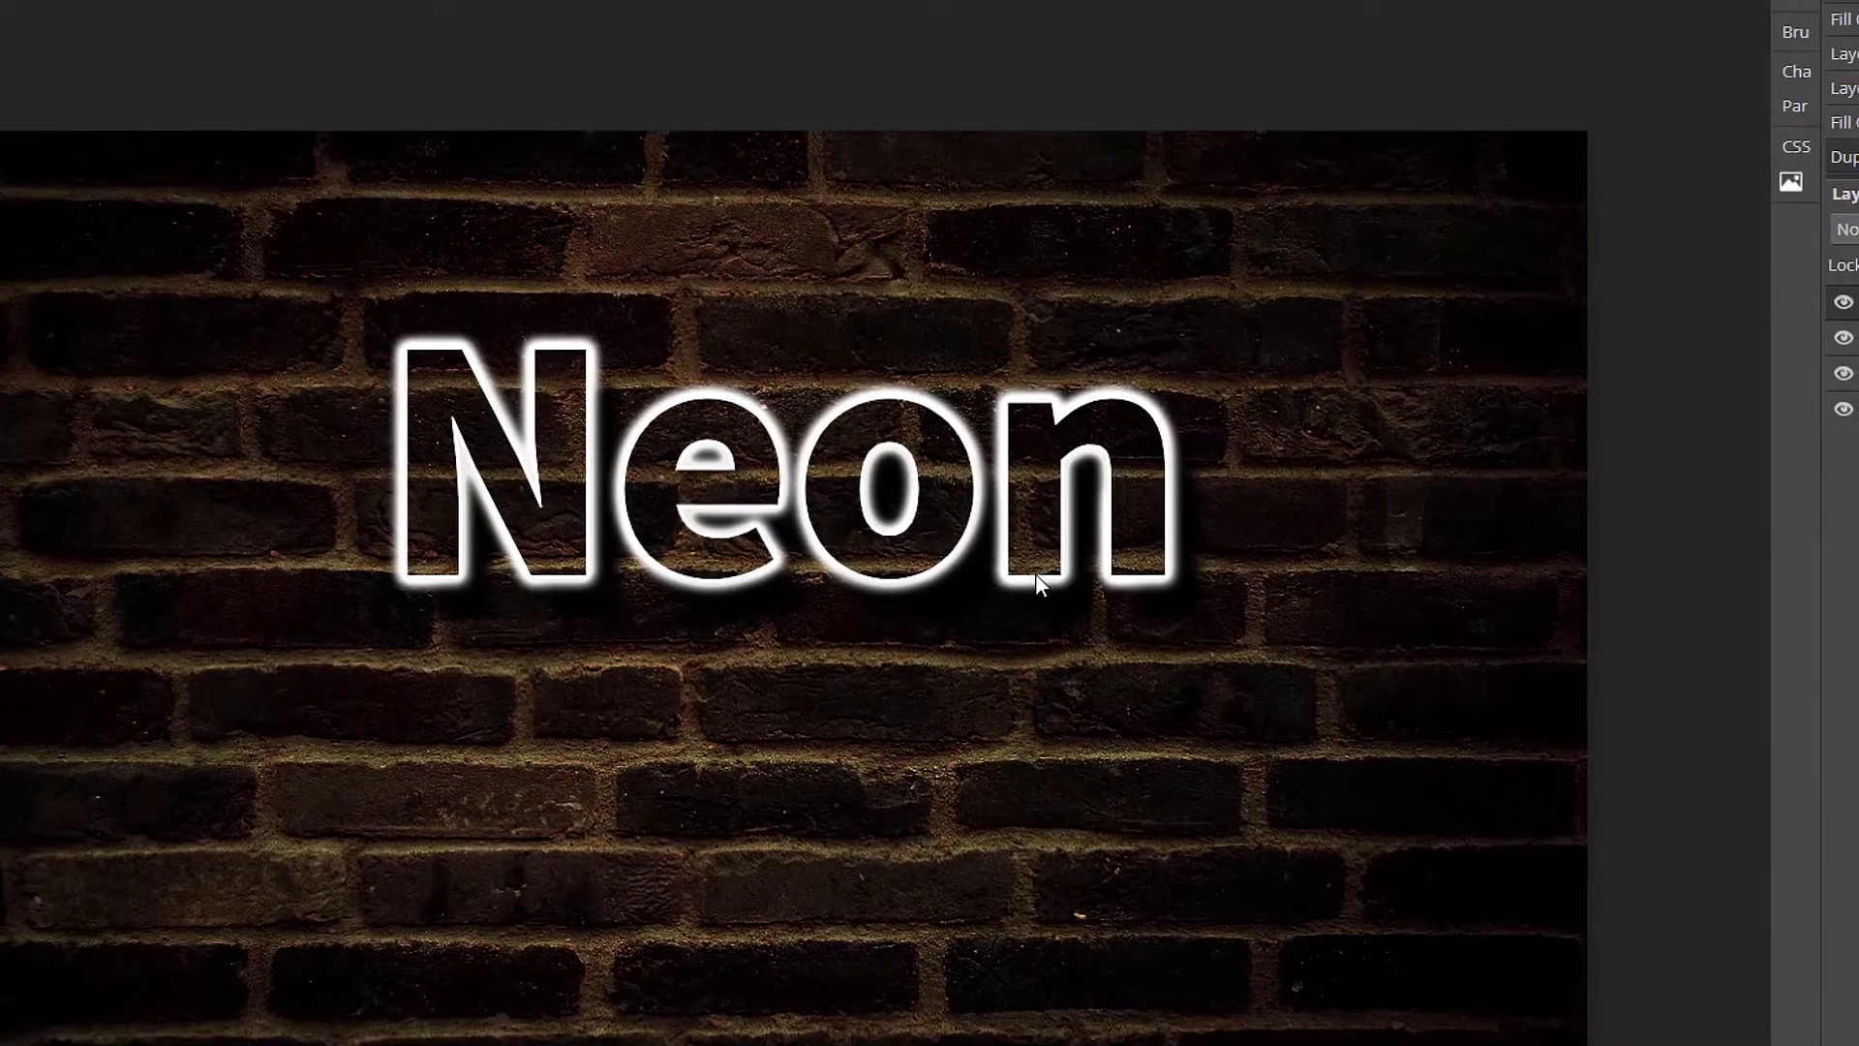
{"action": "left_click_drag", "start_coordinate": [1036, 573], "coordinate": [909, 896]}
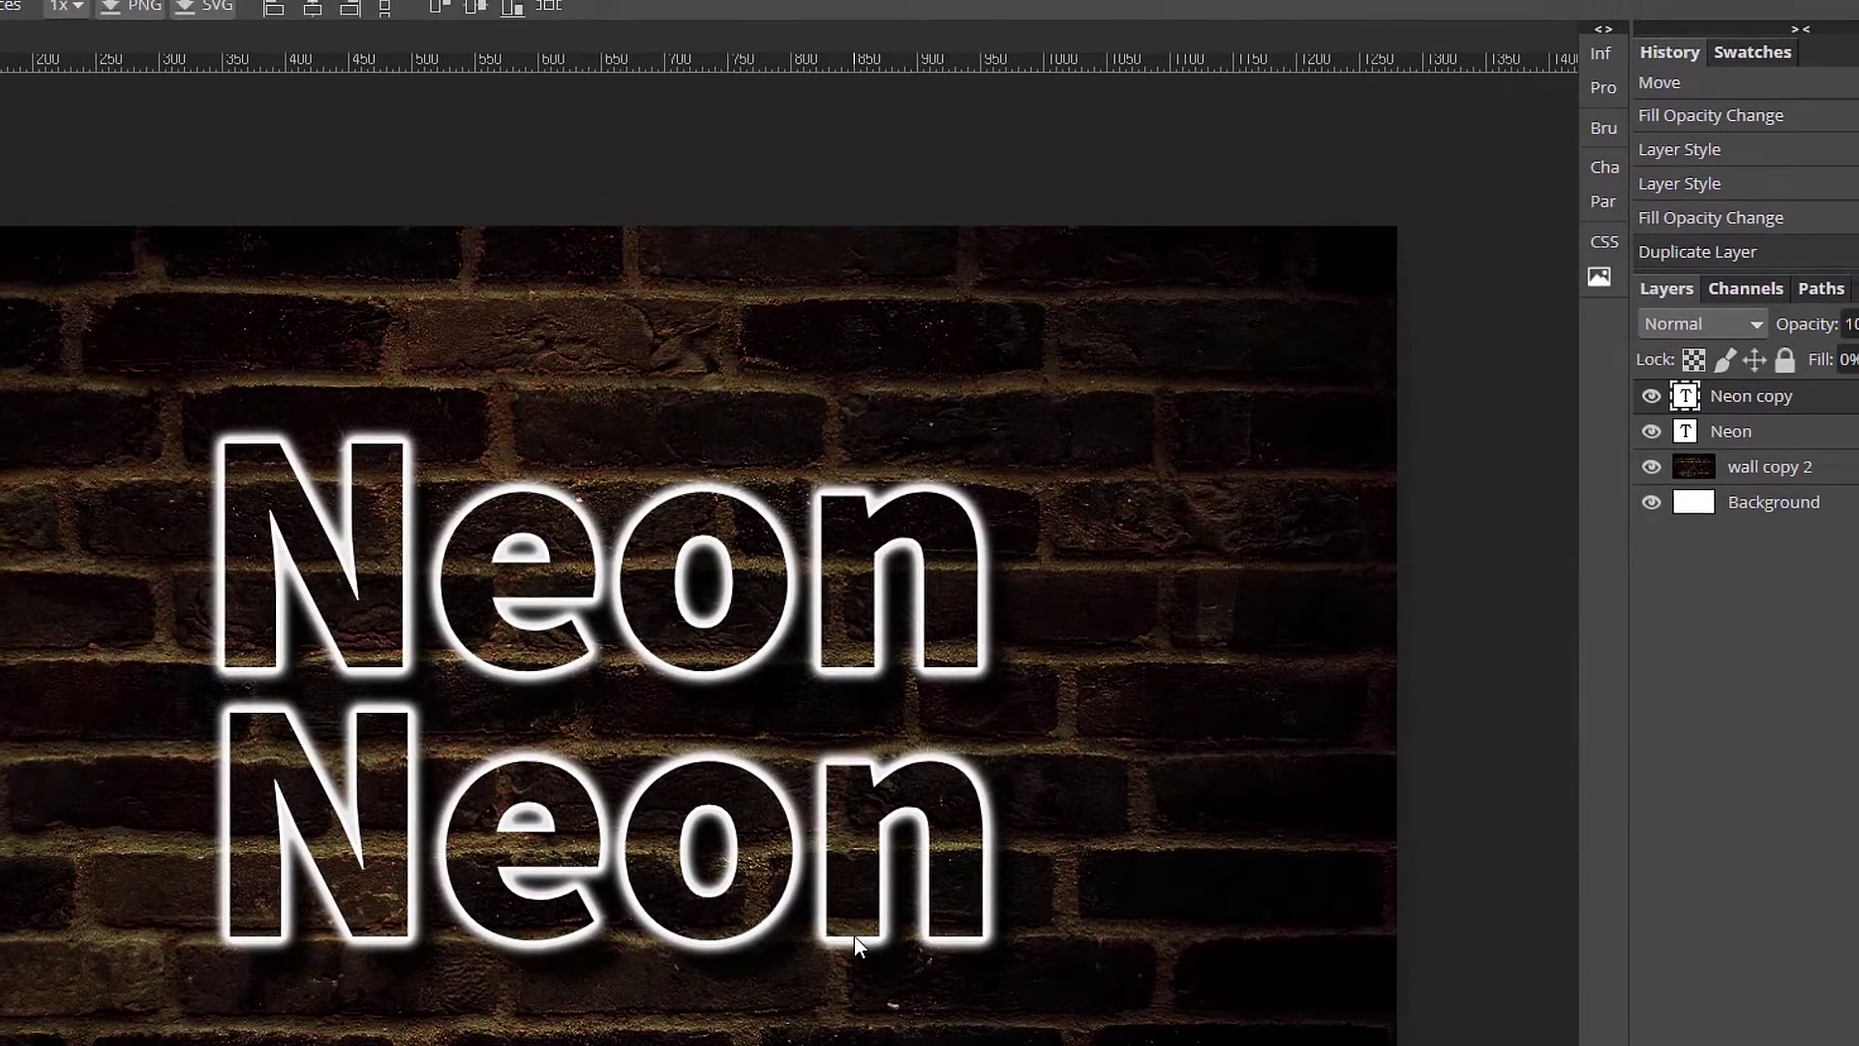
{"action": "left_click_drag", "start_coordinate": [908, 896], "coordinate": [833, 944]}
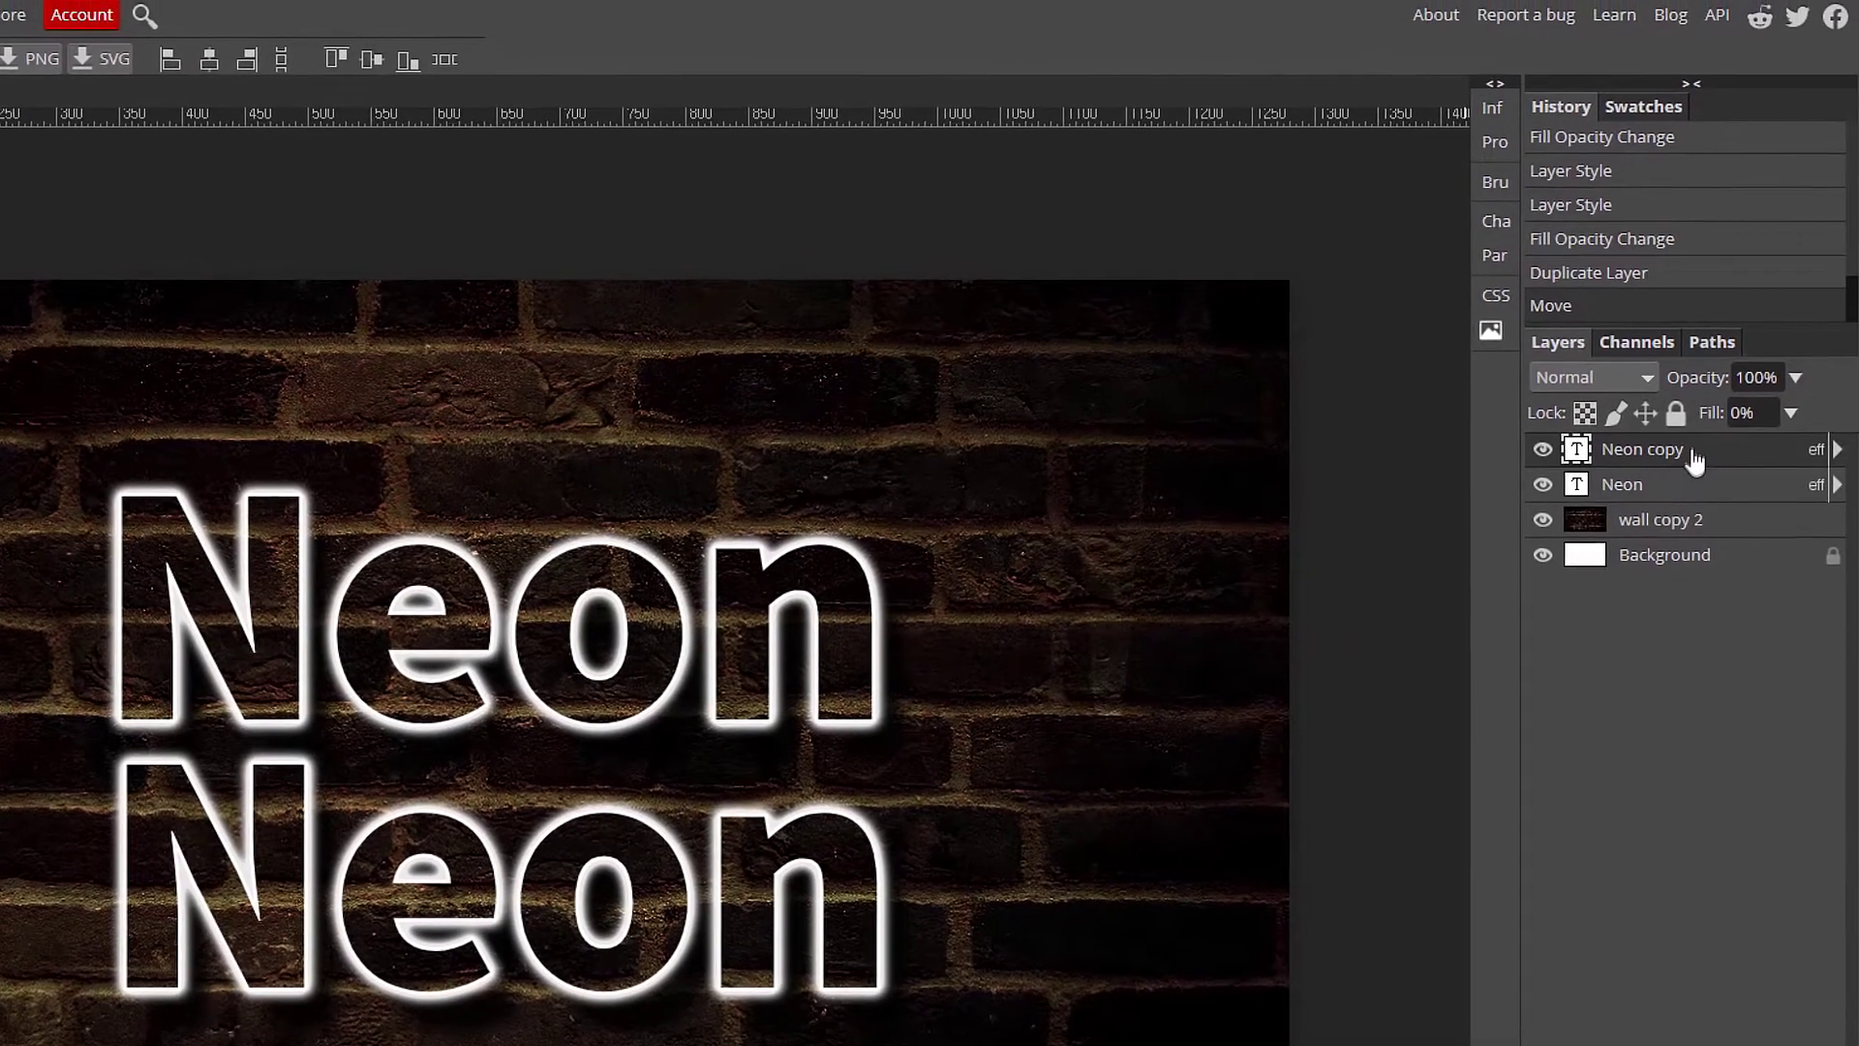
{"action": "mouse_move", "coordinate": [1693, 453]}
{"action": "left_mouse_down"}
{"action": "mouse_move", "coordinate": [1688, 521]}
{"action": "mouse_move", "coordinate": [1689, 498]}
{"action": "left_mouse_up"}
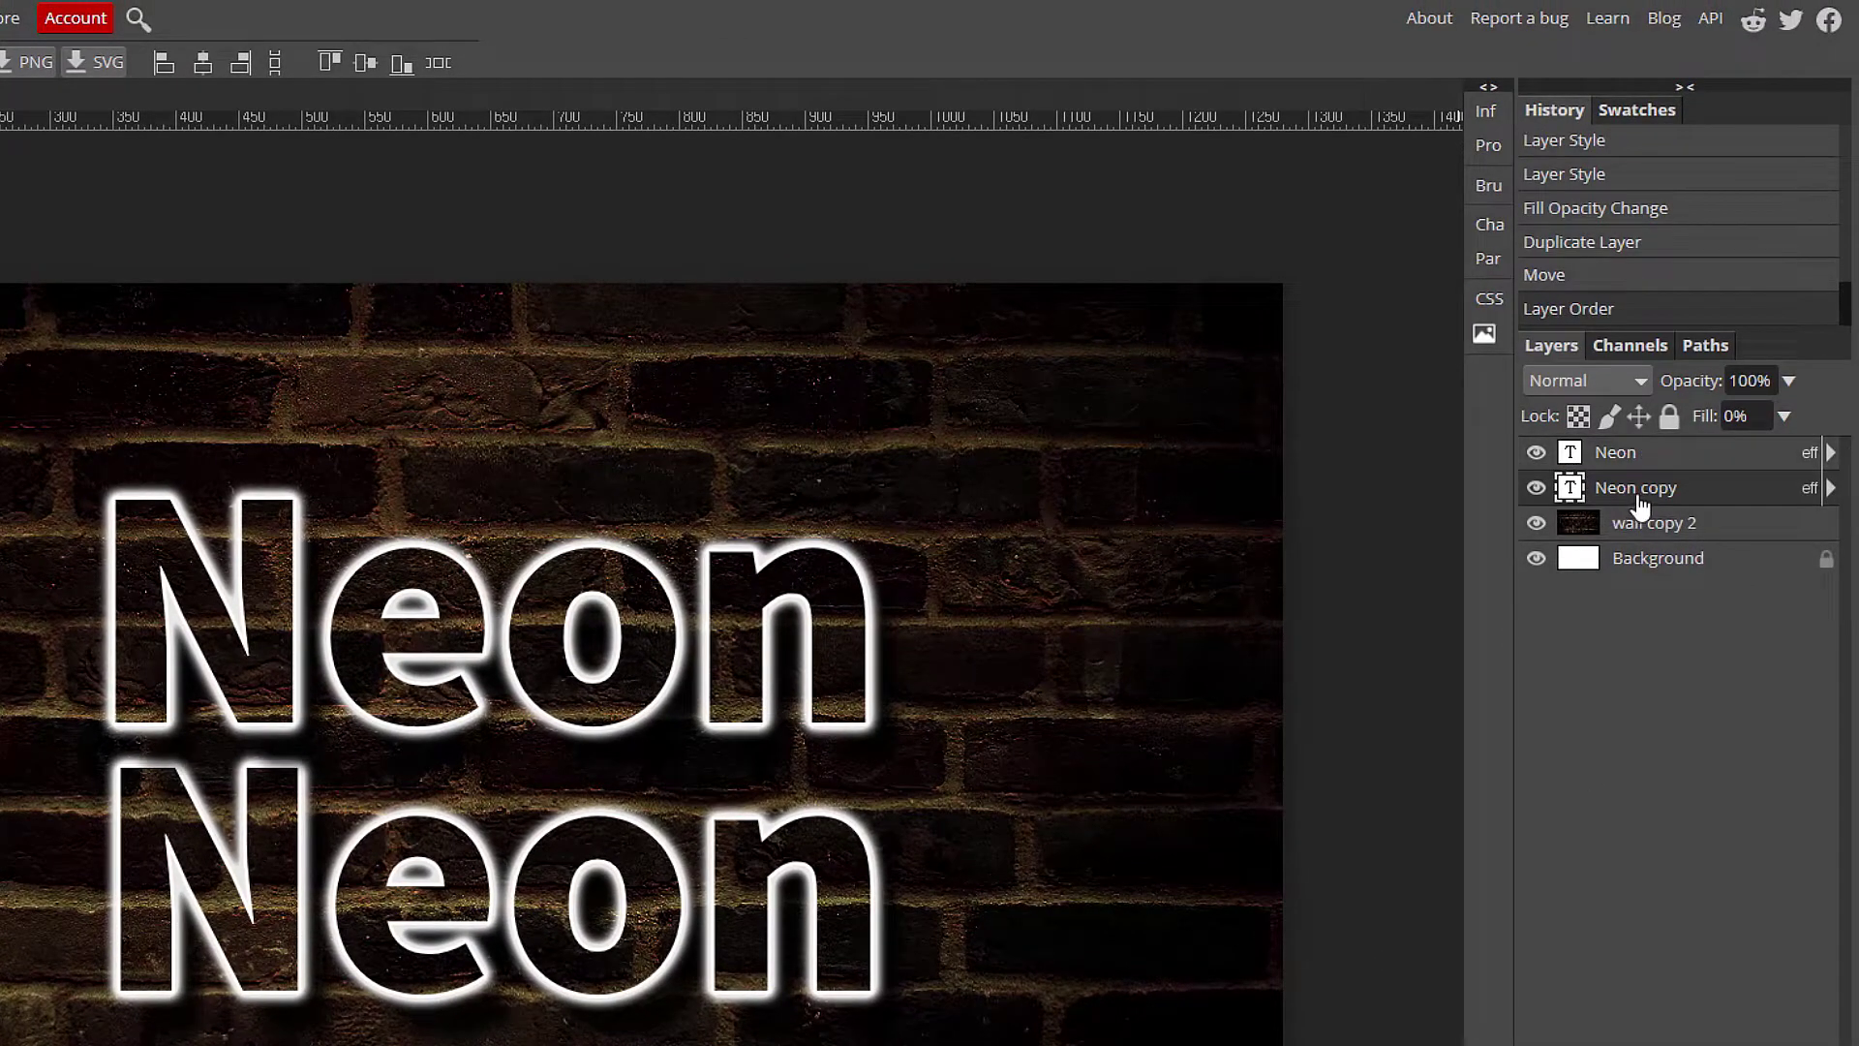
Try renaming the duplicate layer, then undo the rename and a stray empty text box
{"action": "double_click", "coordinate": [1637, 493]}
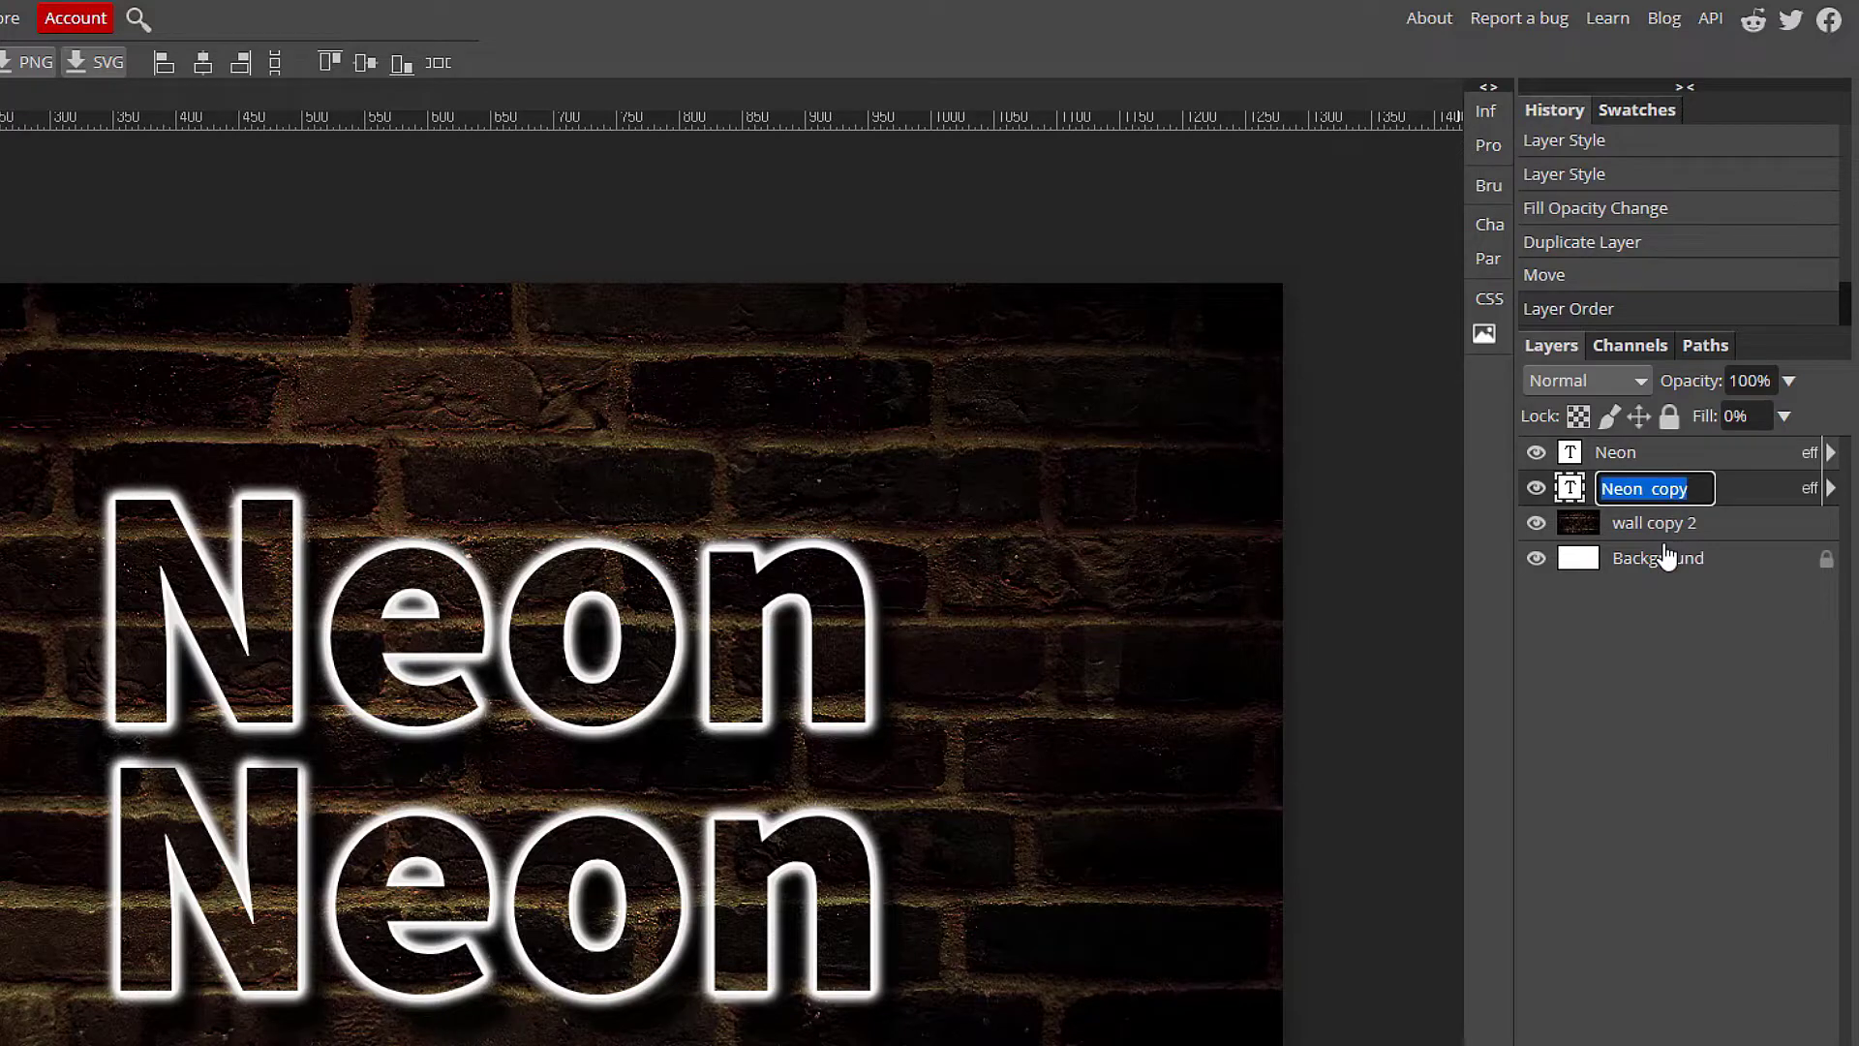
{"action": "type", "text": "Ш"}
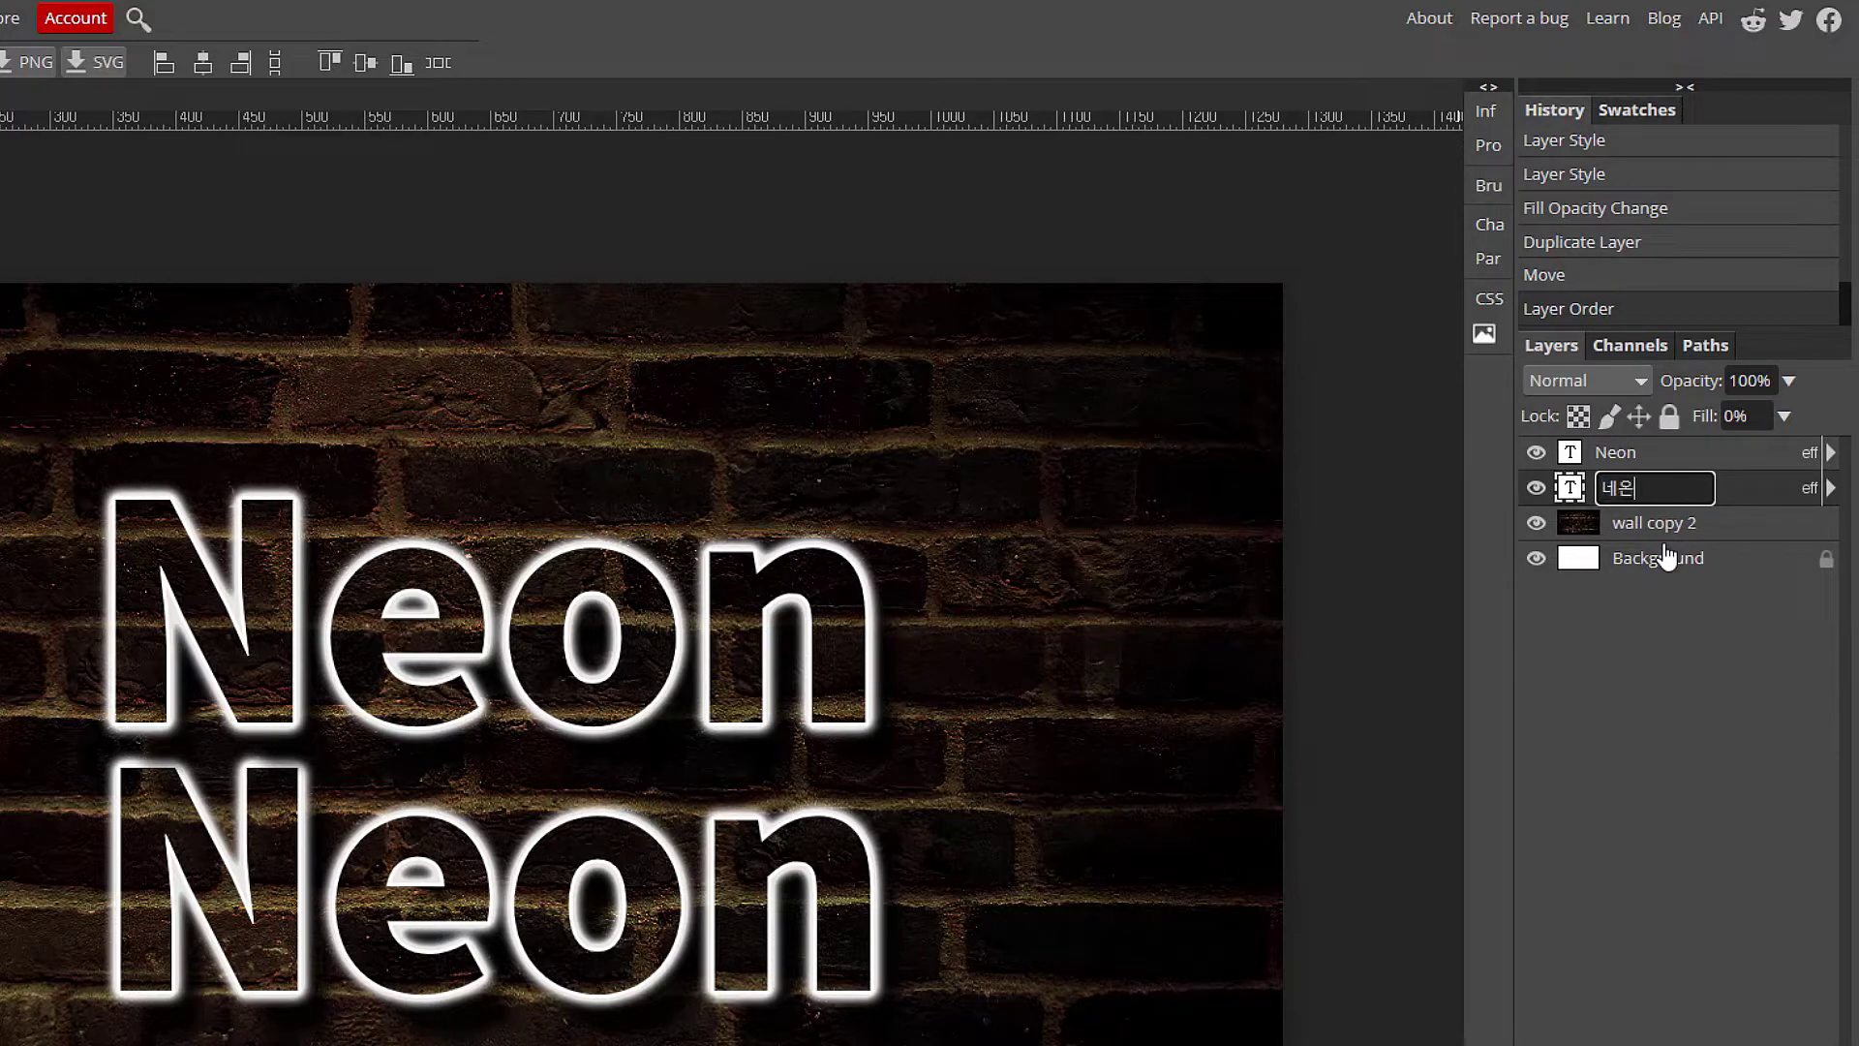
{"action": "key", "text": "Return"}
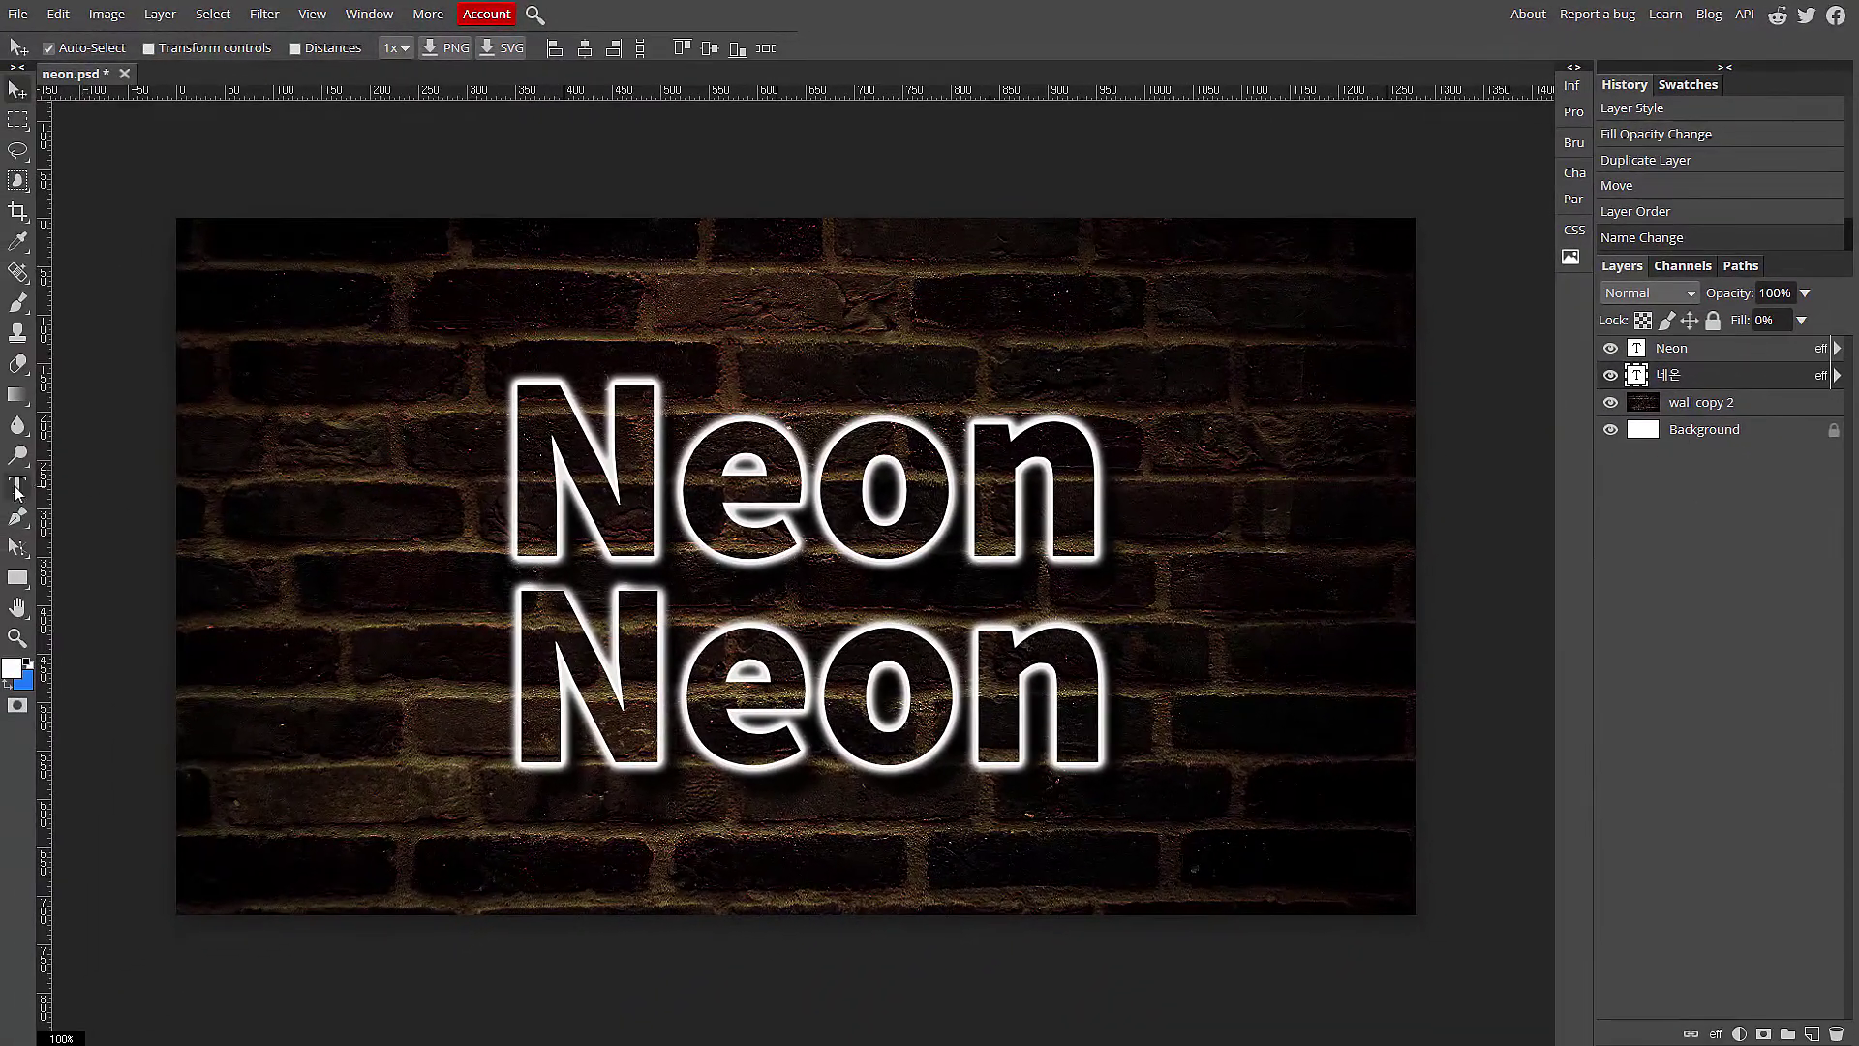
{"action": "left_click", "coordinate": [17, 489]}
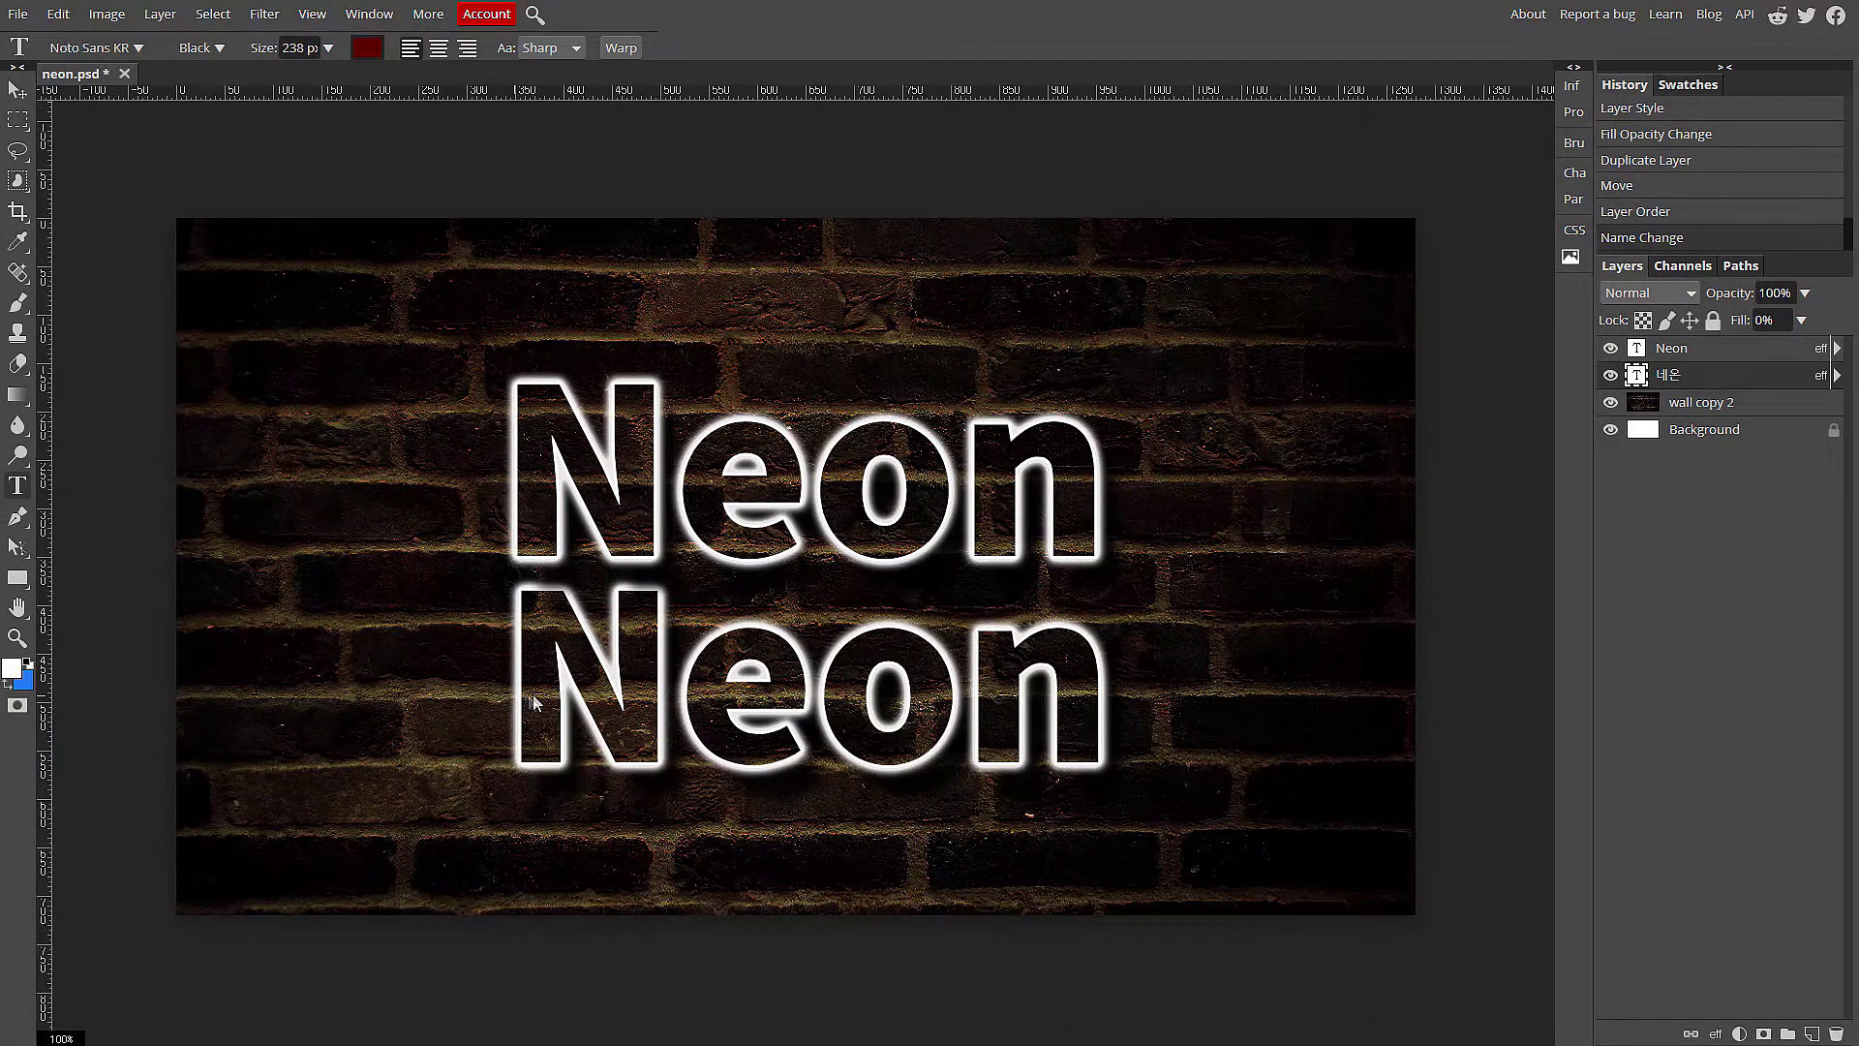
{"action": "left_click_drag", "start_coordinate": [515, 696], "coordinate": [641, 708]}
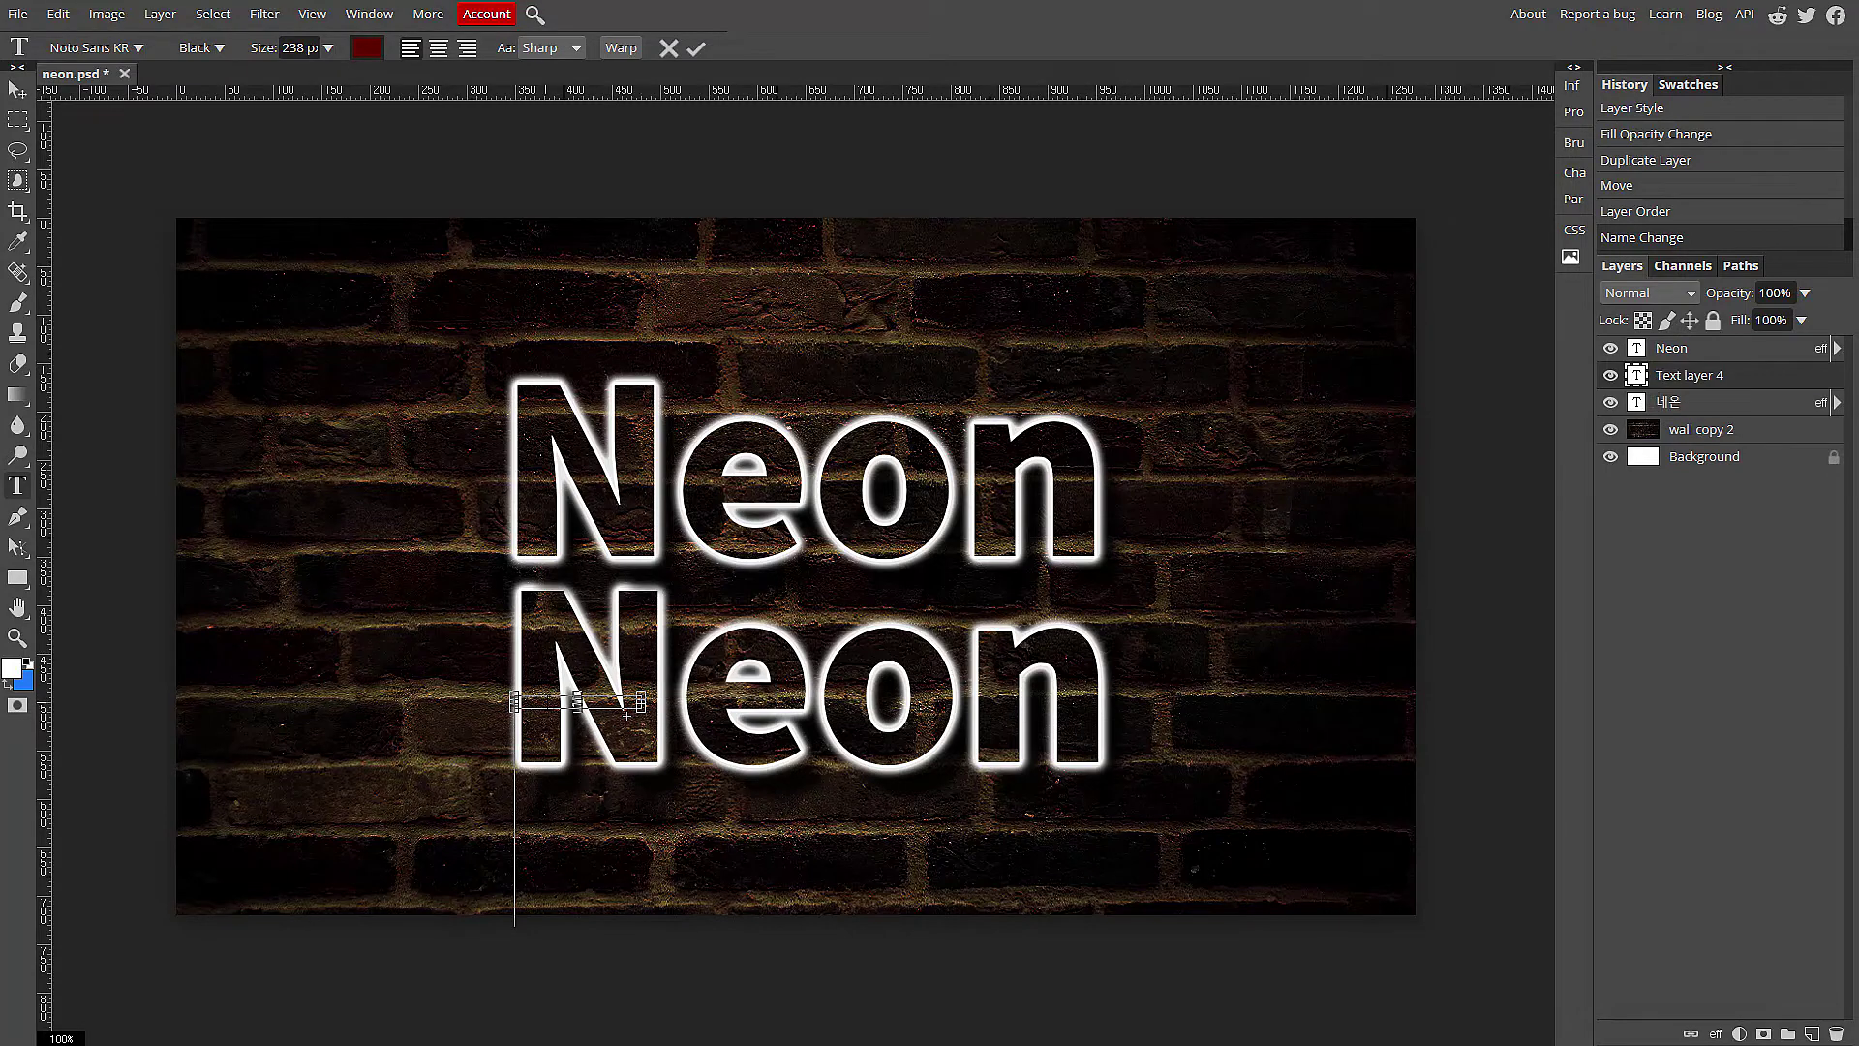
{"action": "key", "text": "Escape"}
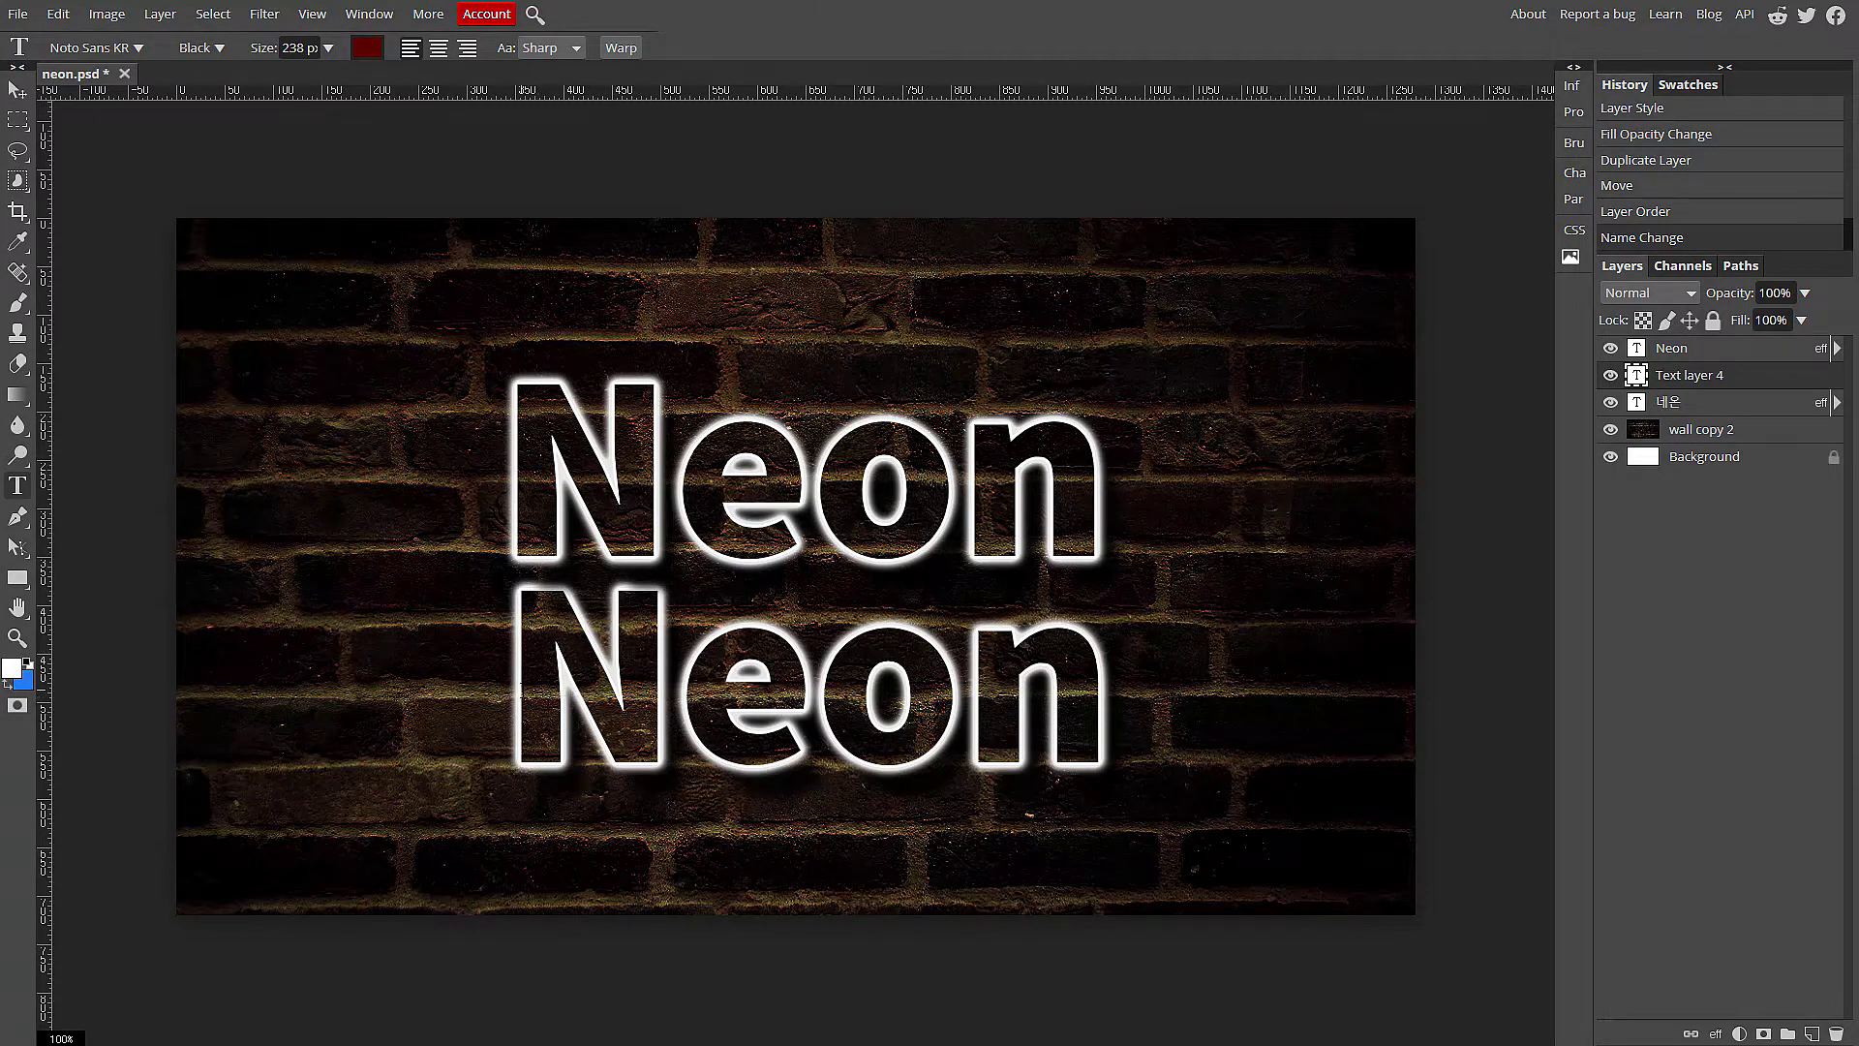
{"action": "key", "text": "ctrl+z"}
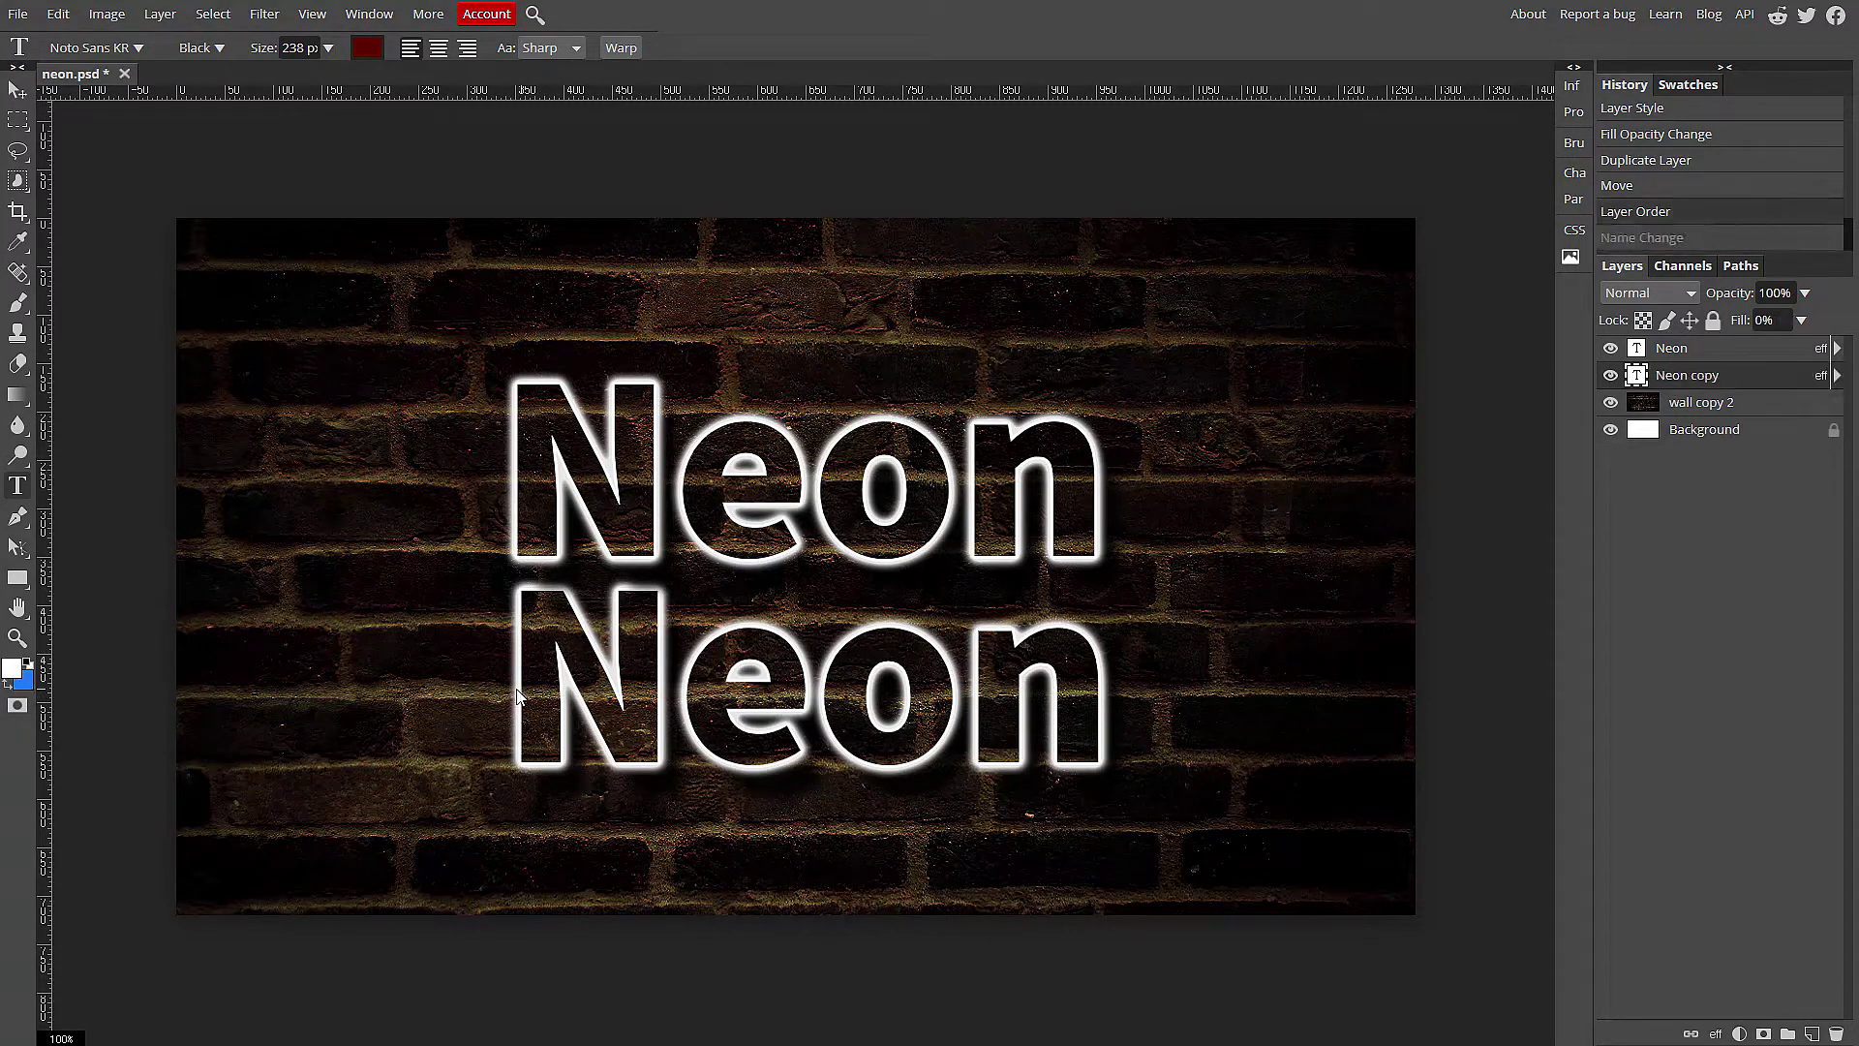
Replace the lower Neon text with 네온사인 and shrink its font to about 121 px
{"action": "left_click_drag", "start_coordinate": [508, 697], "coordinate": [1075, 699]}
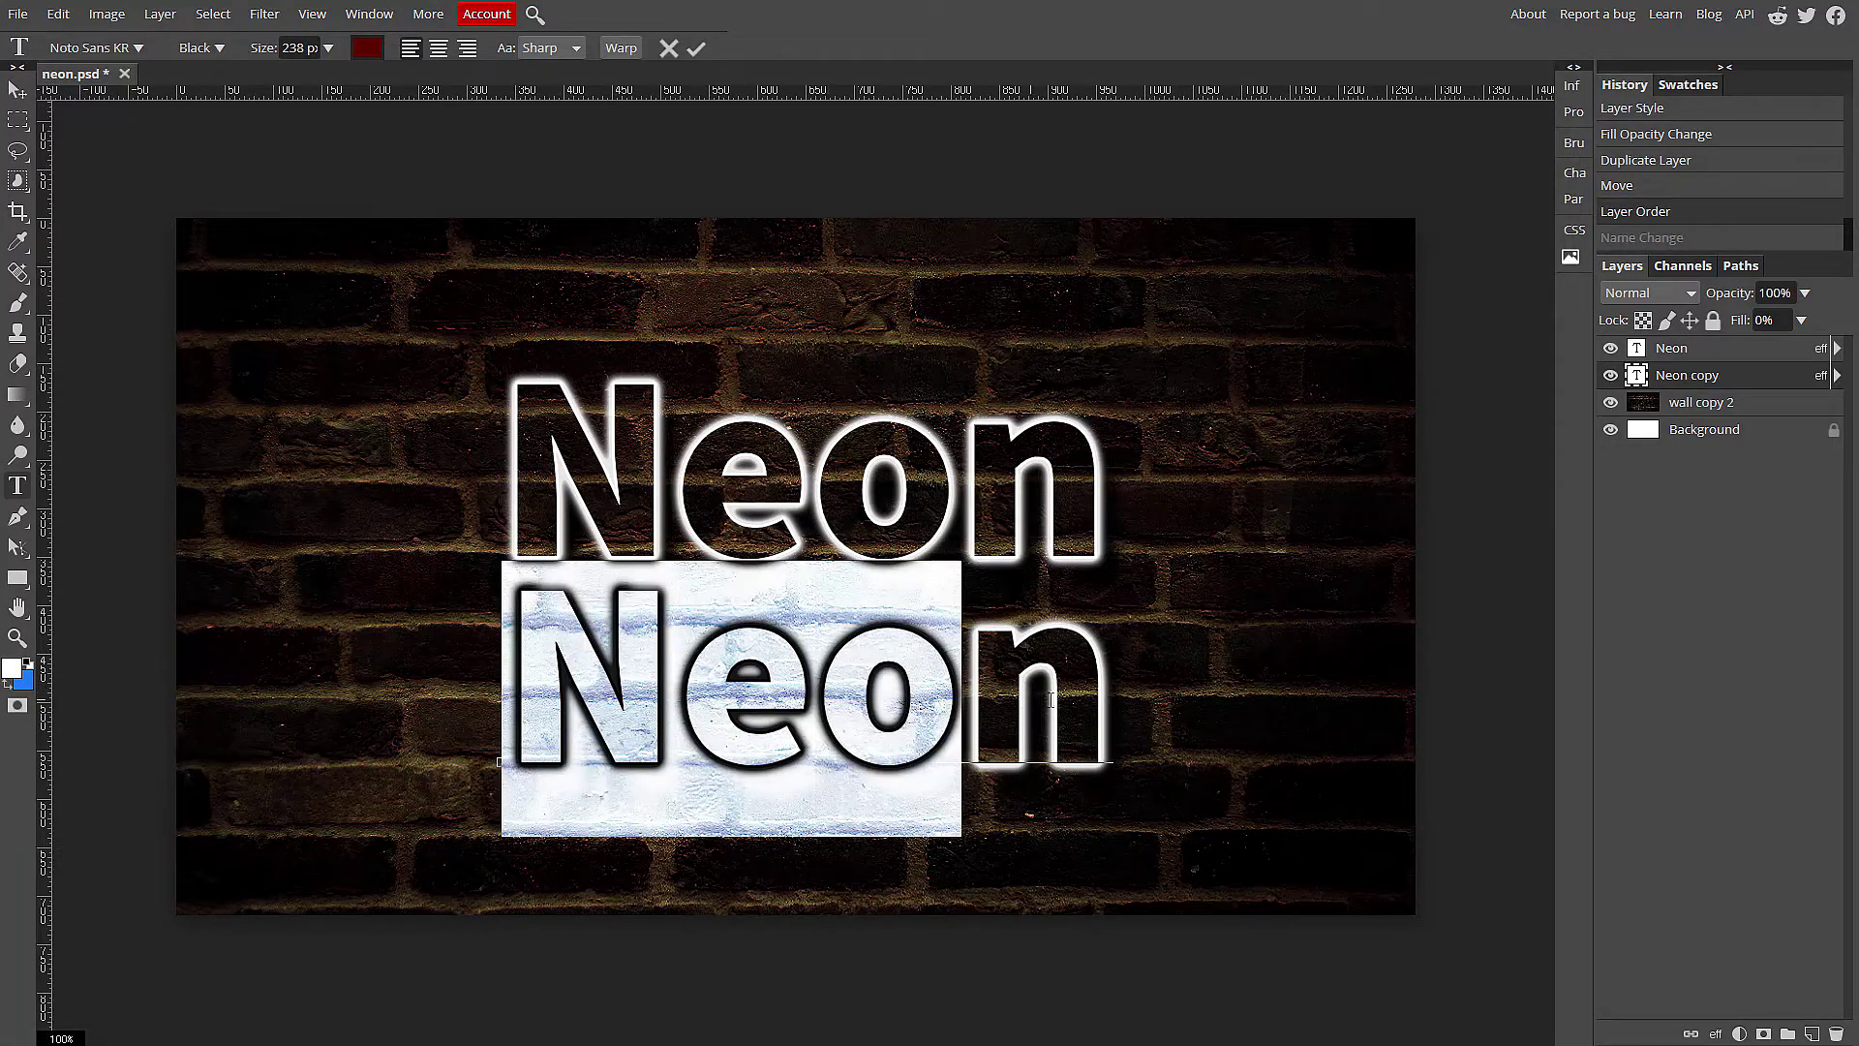
{"action": "type", "text": "SP"}
{"action": "key", "text": "BackSpace"}
{"action": "key", "text": "BackSpace"}
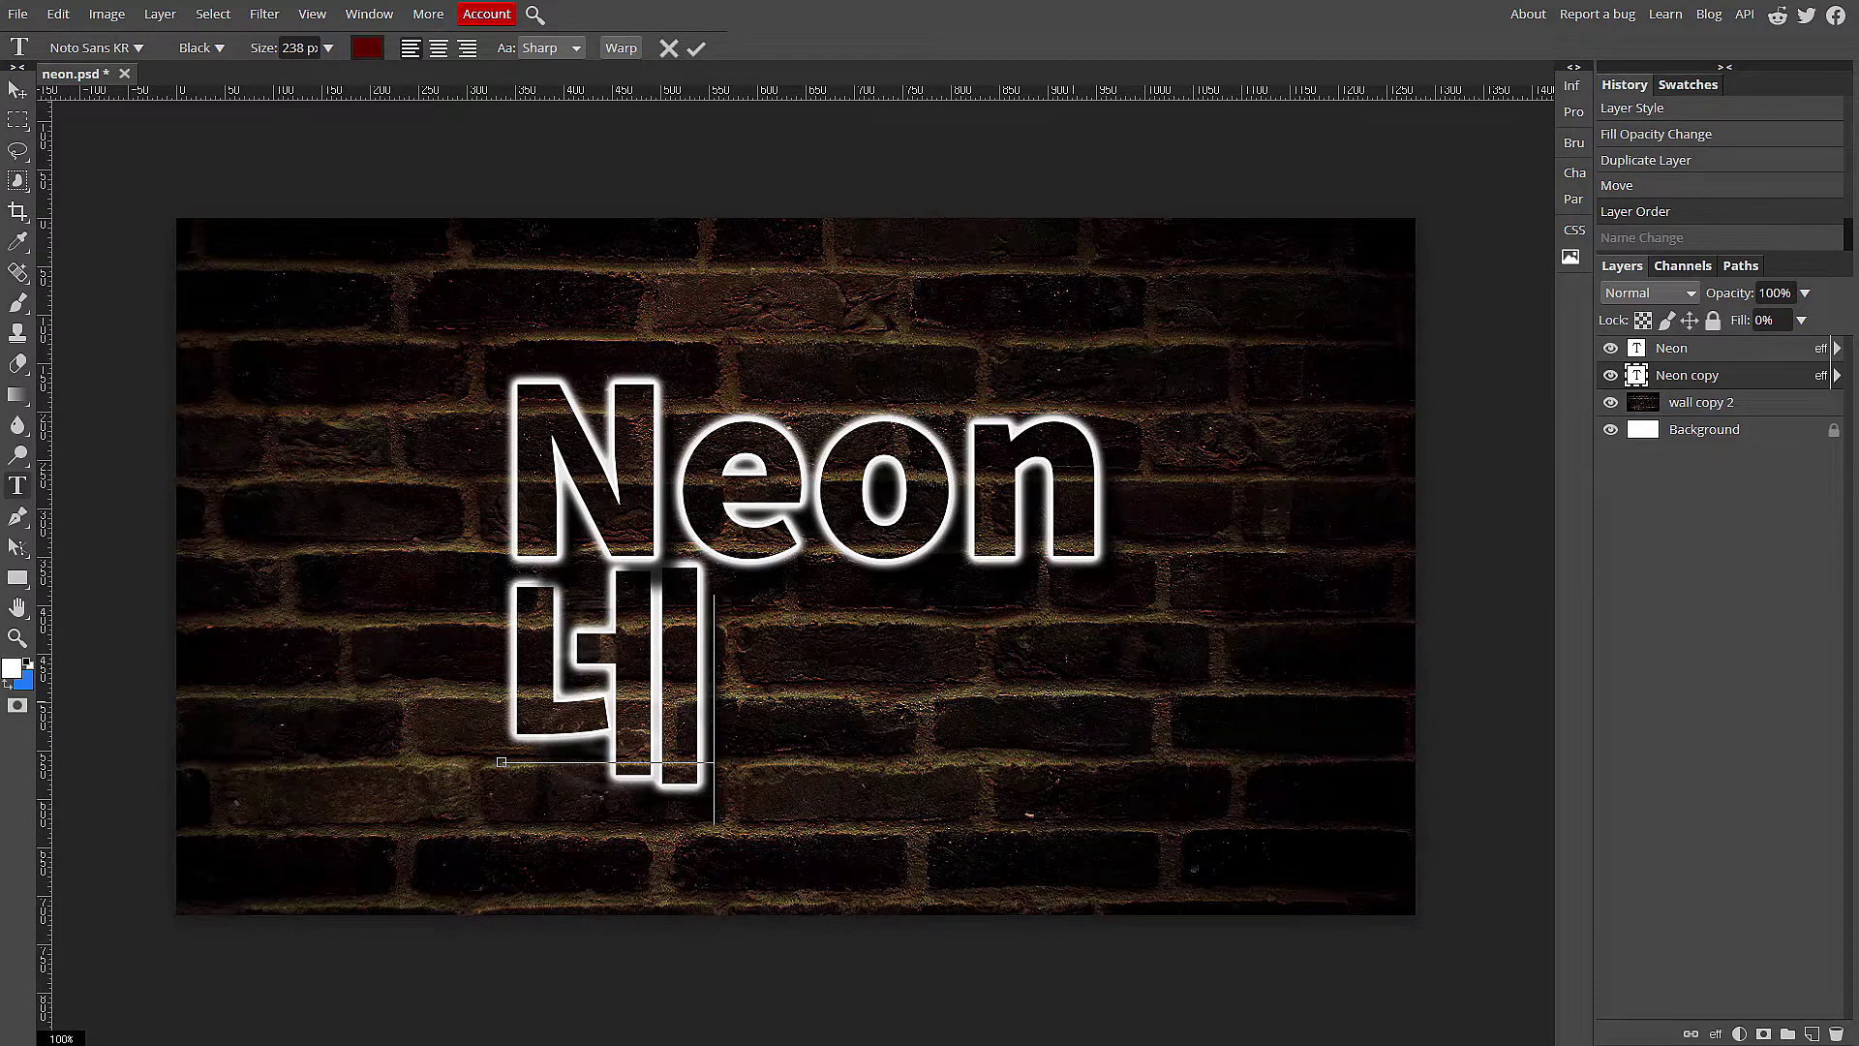
{"action": "type", "text": "온"}
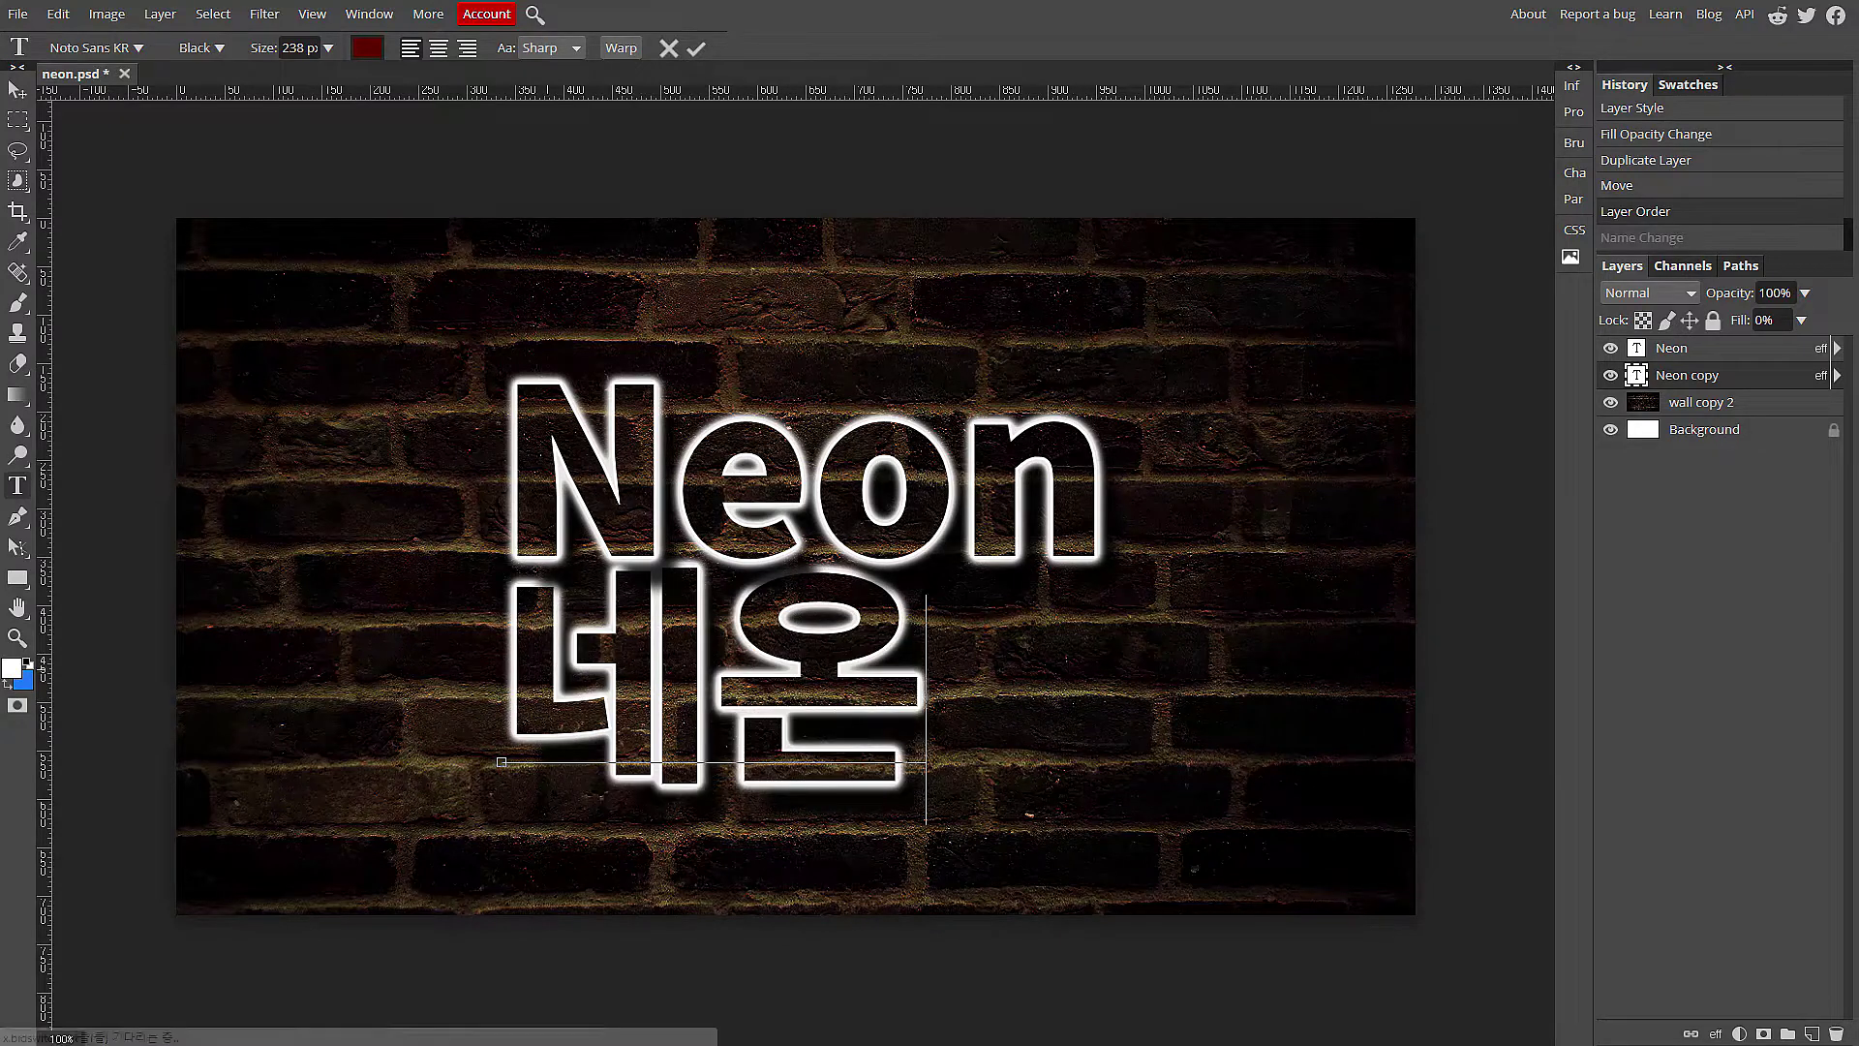
{"action": "type", "text": "사인"}
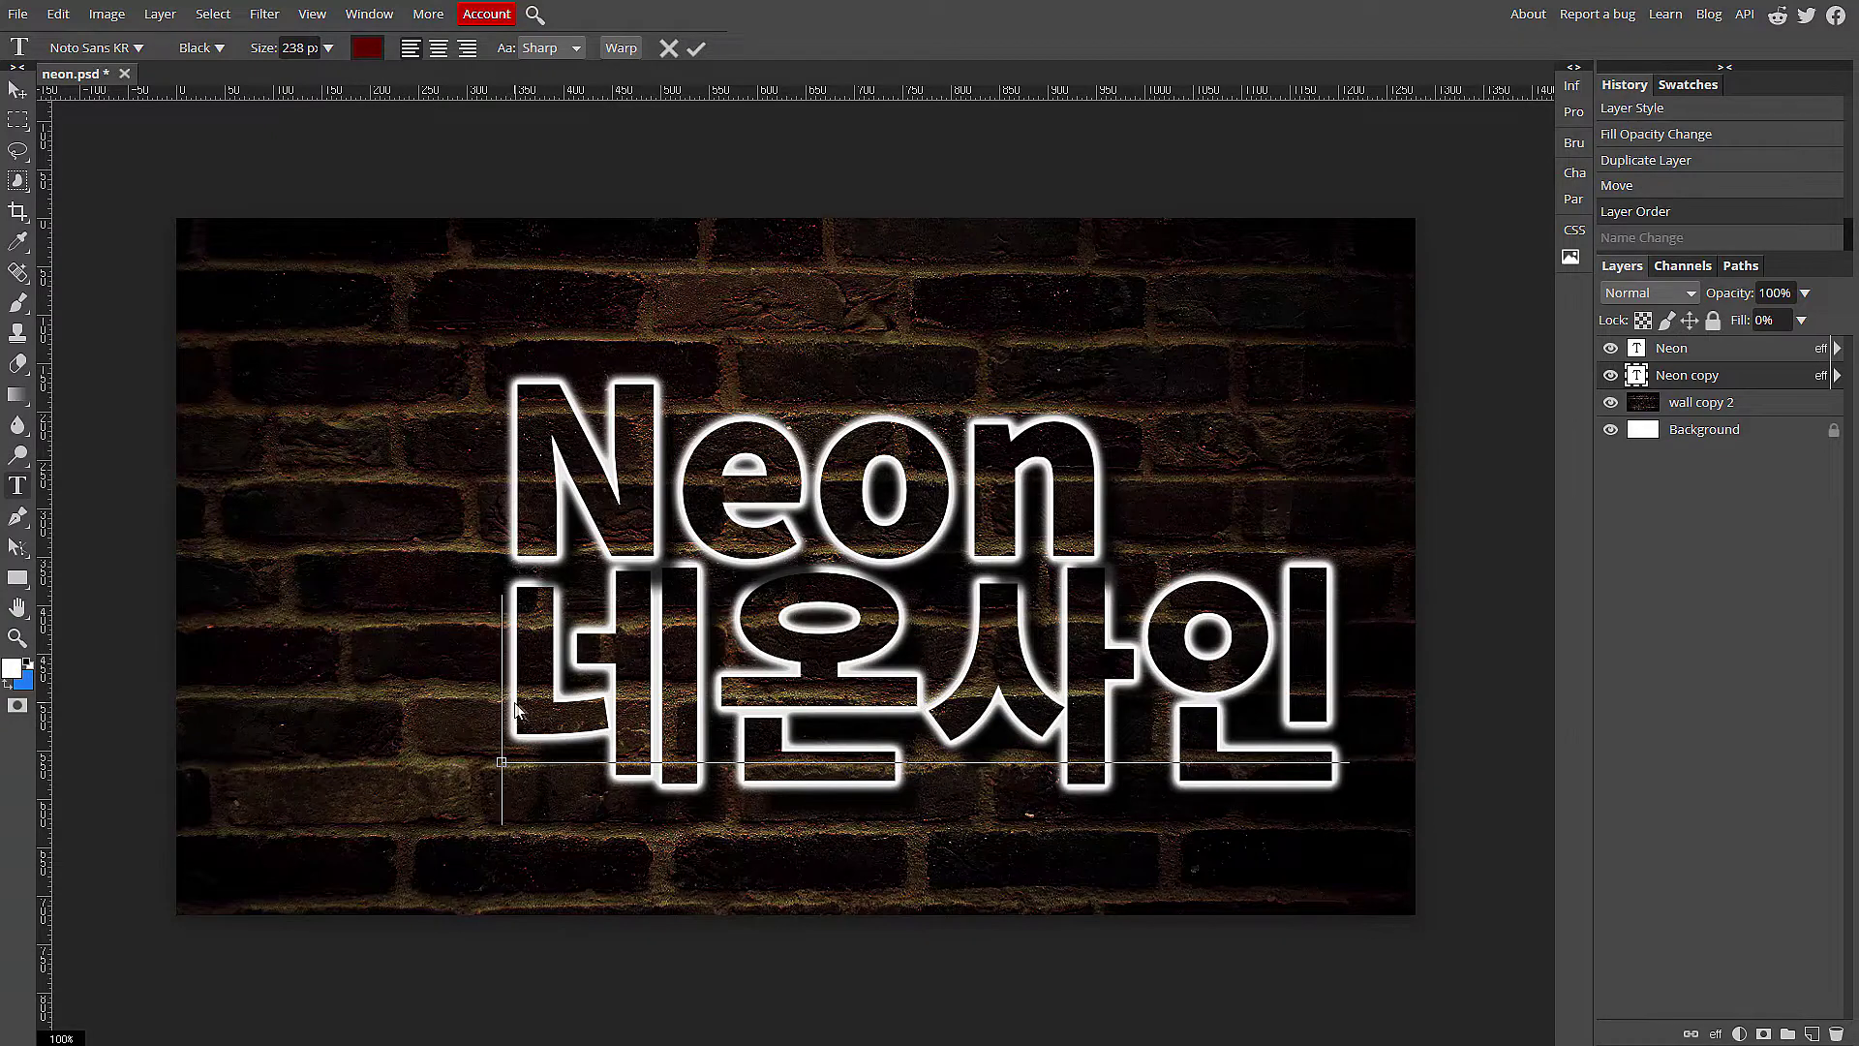
{"action": "key", "text": "ctrl+a"}
{"action": "left_click_drag", "start_coordinate": [270, 48], "coordinate": [183, 54]}
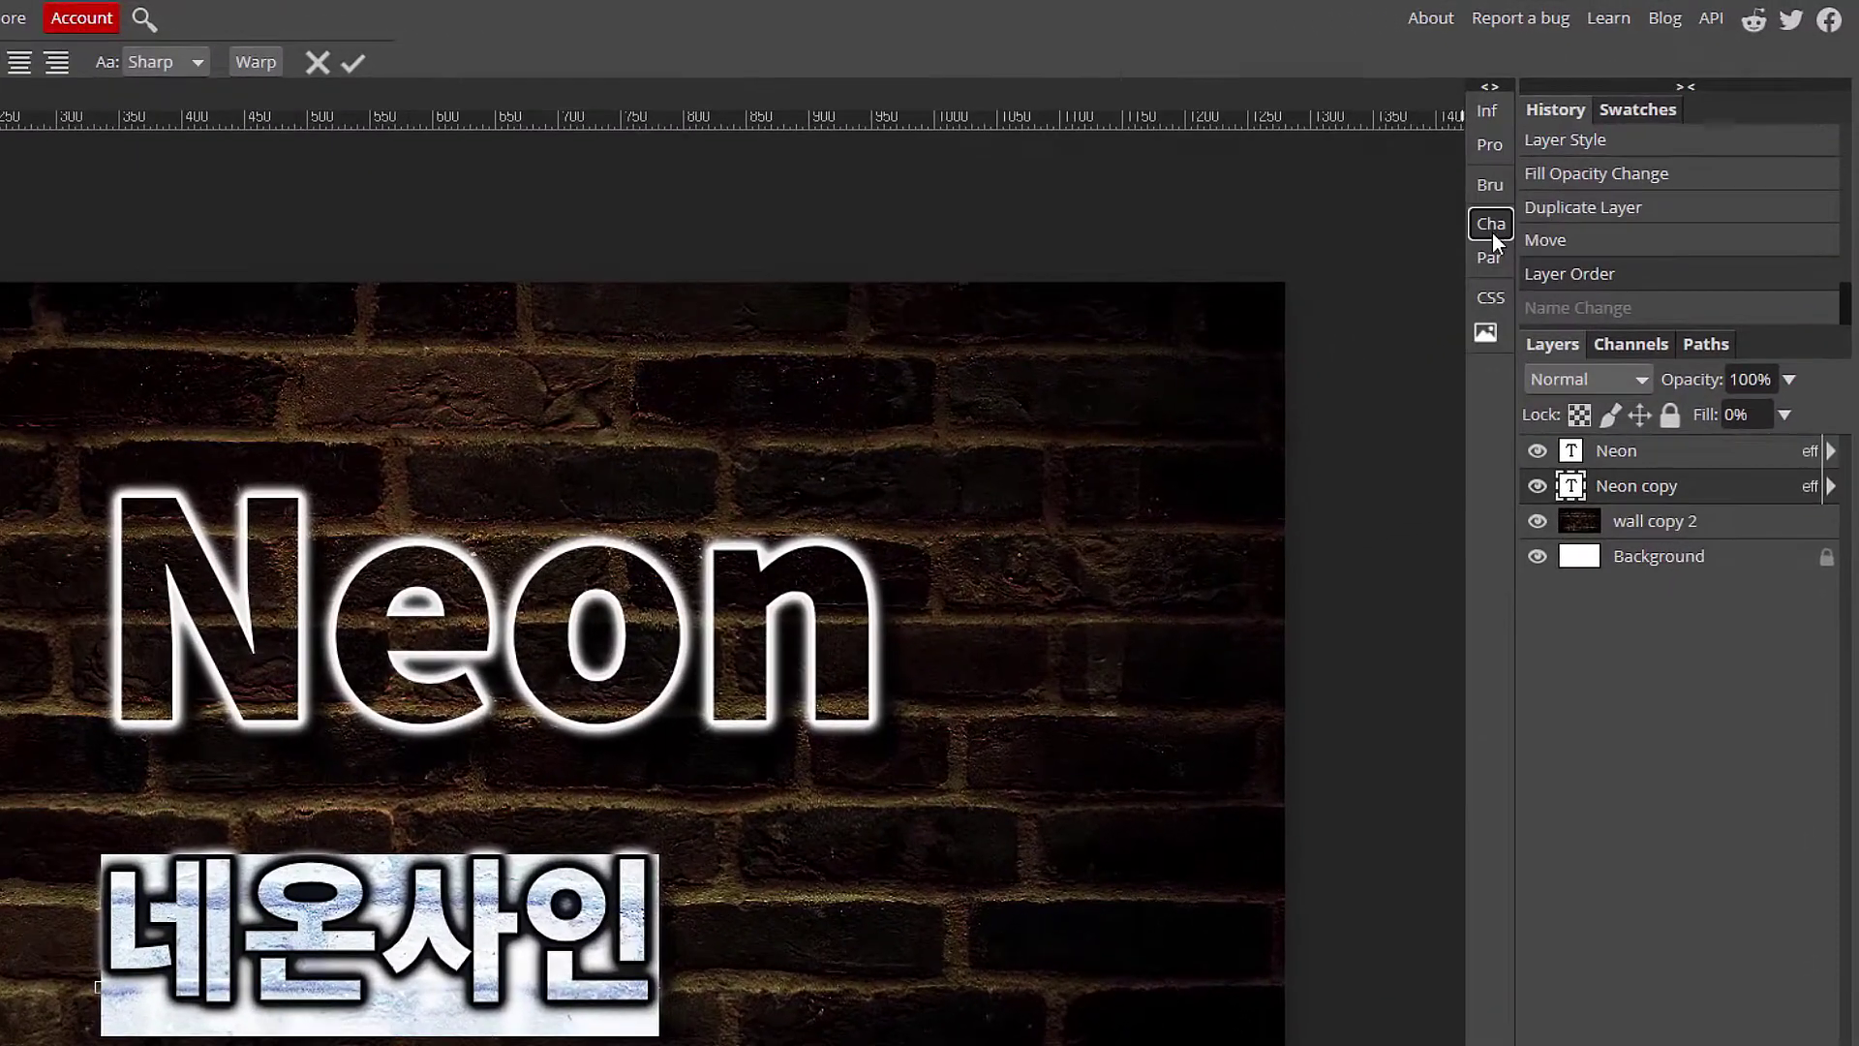
Set the 네온사인 tracking to 130% in the Character panel
{"action": "left_click", "coordinate": [1491, 225]}
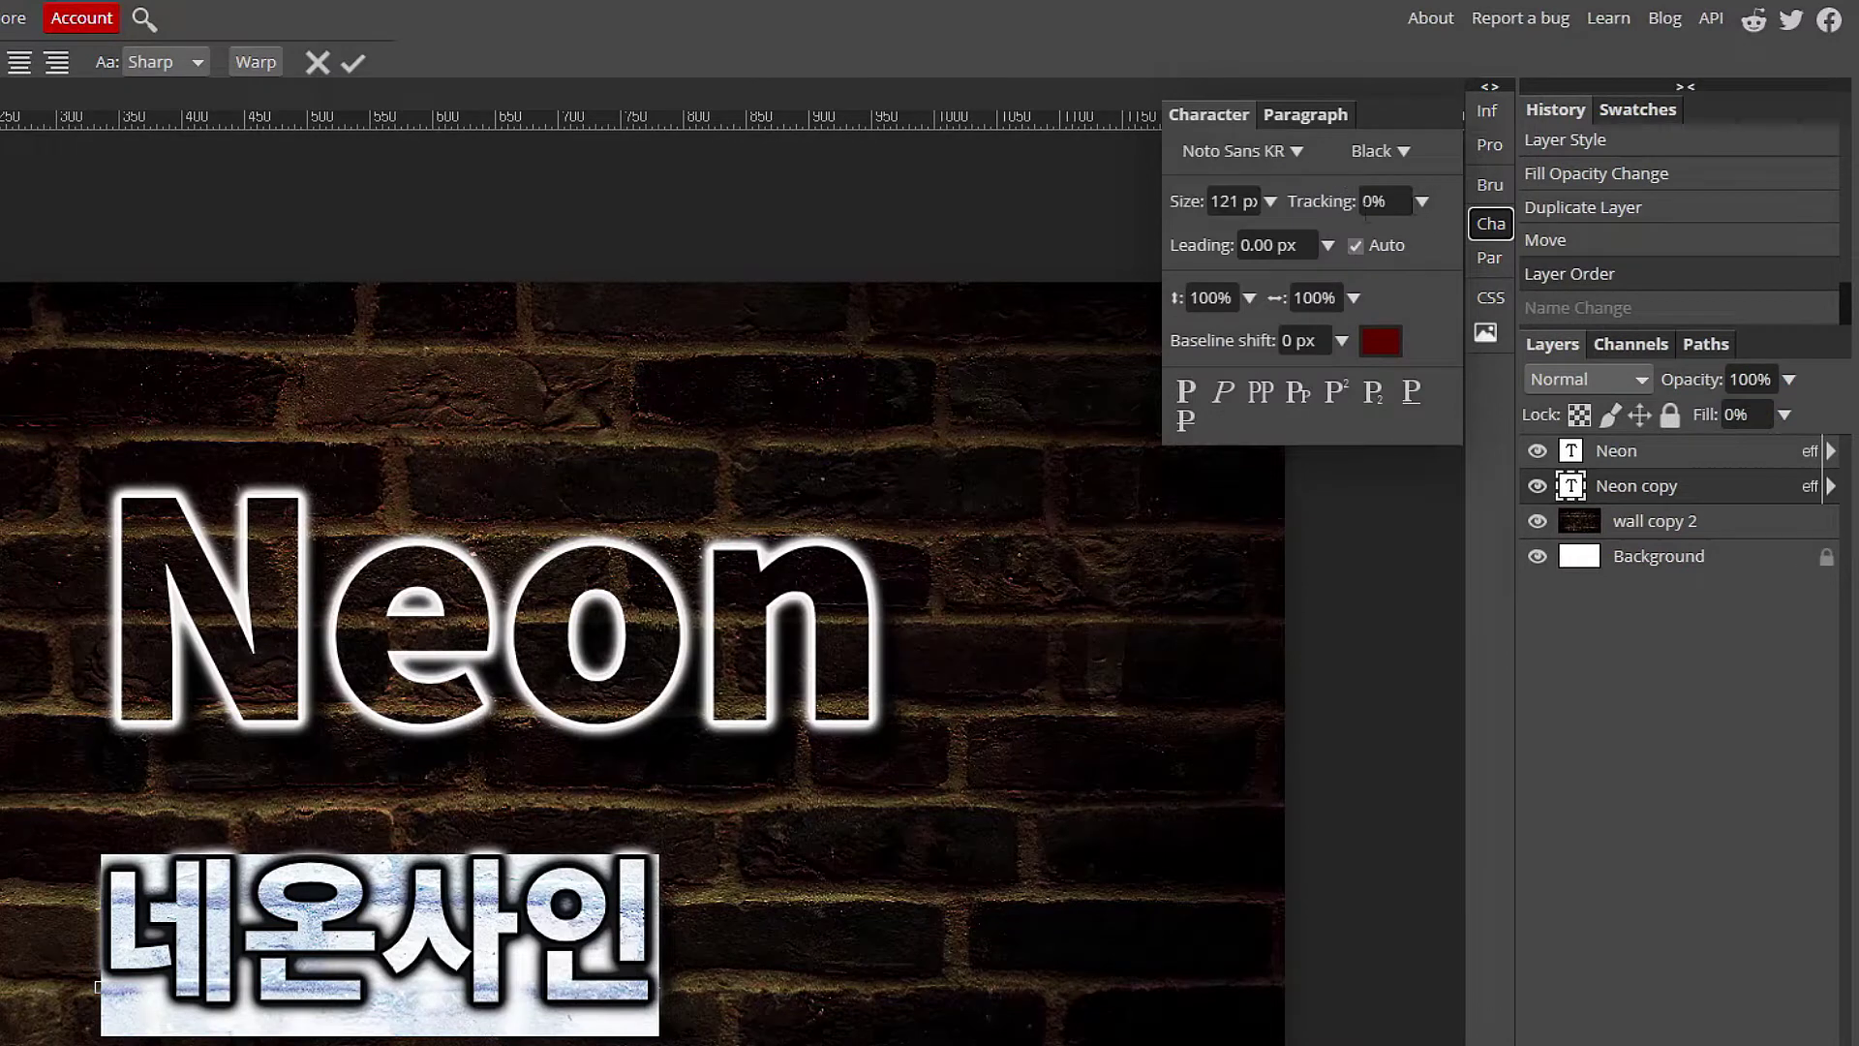
{"action": "left_click", "coordinate": [1419, 202]}
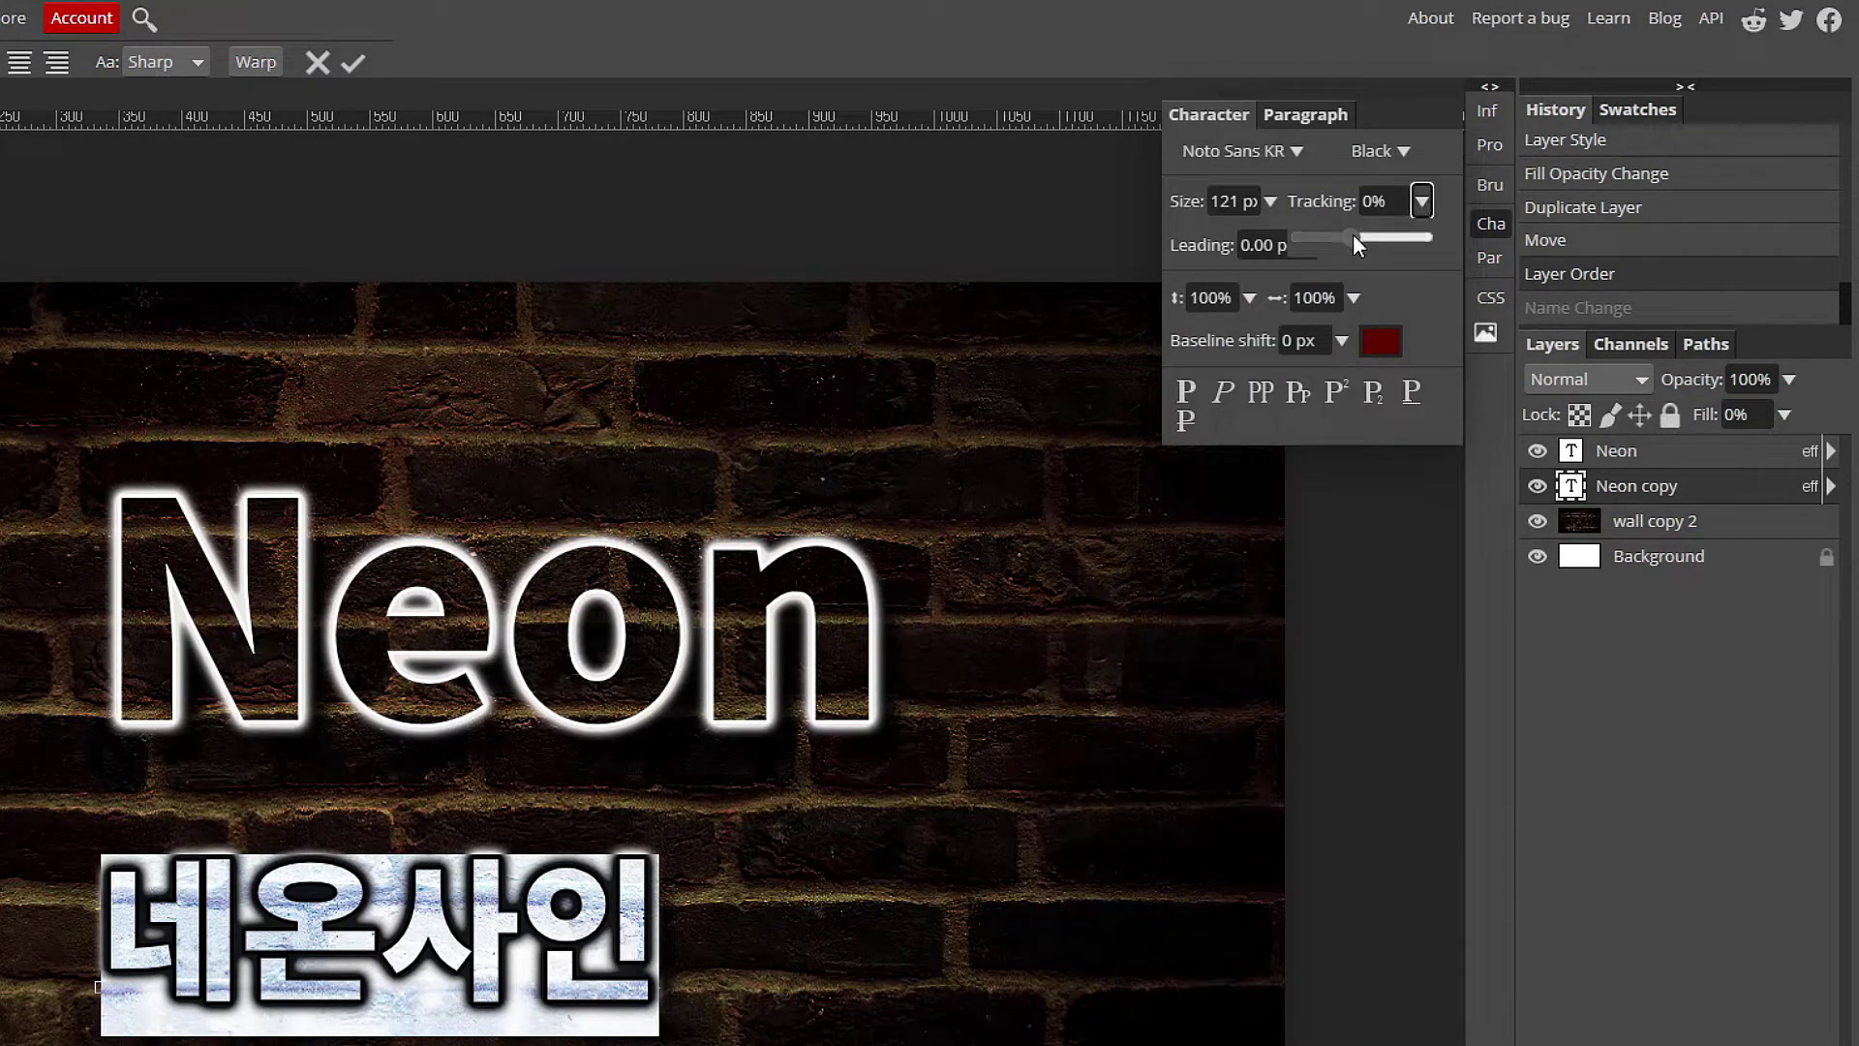
{"action": "left_click_drag", "start_coordinate": [1352, 234], "coordinate": [1356, 236]}
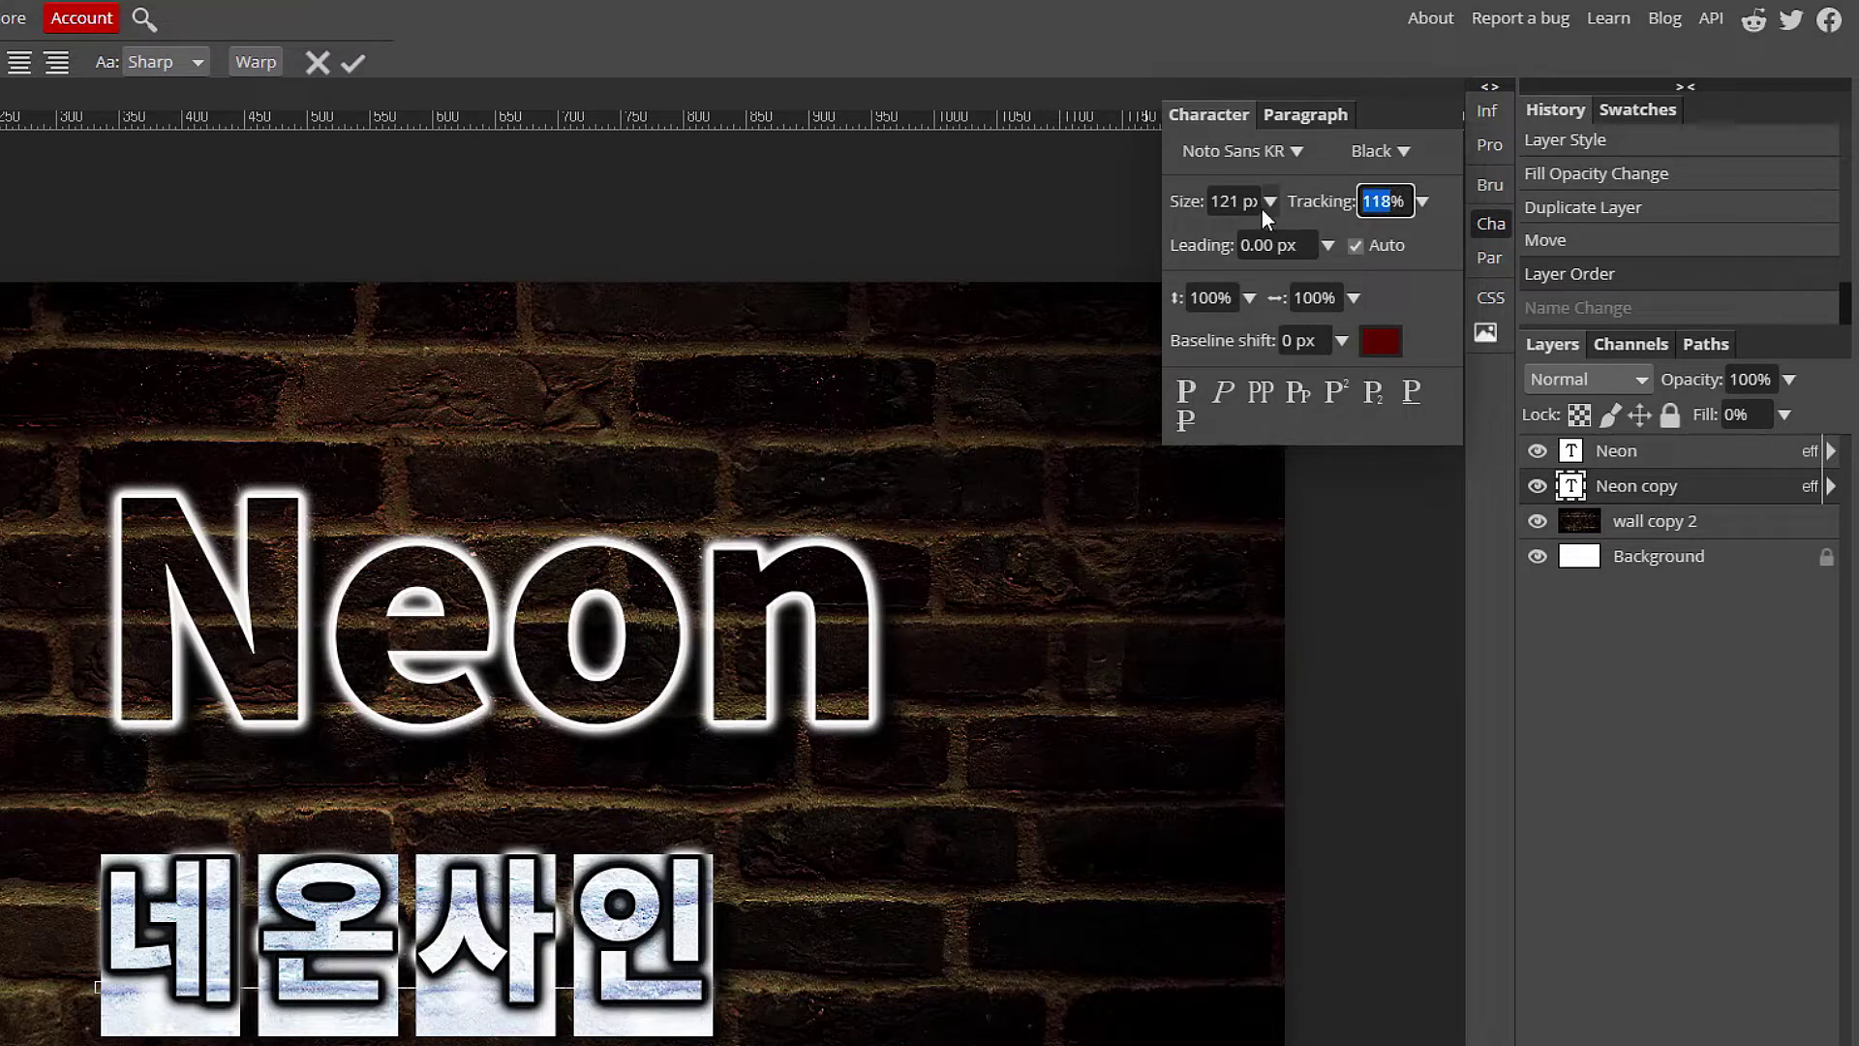
{"action": "type", "text": "130"}
{"action": "key", "text": "Return"}
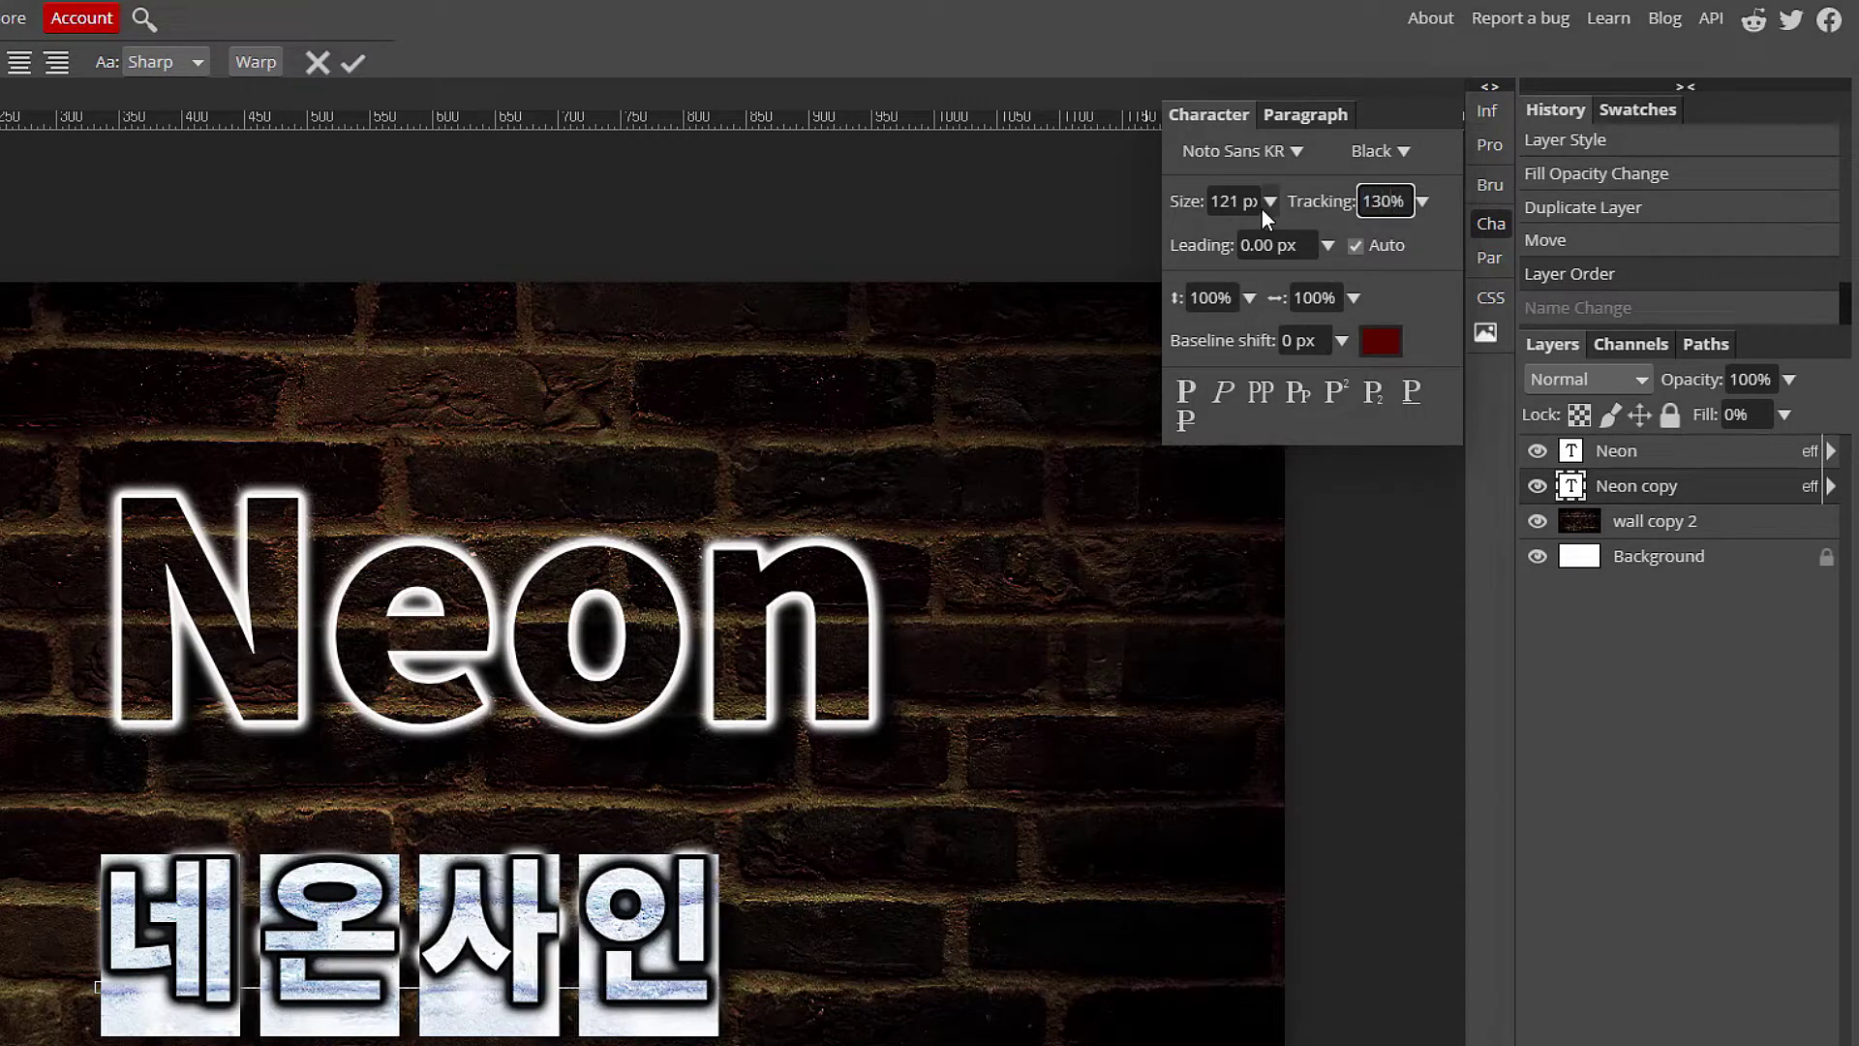
{"action": "left_click", "coordinate": [1490, 225]}
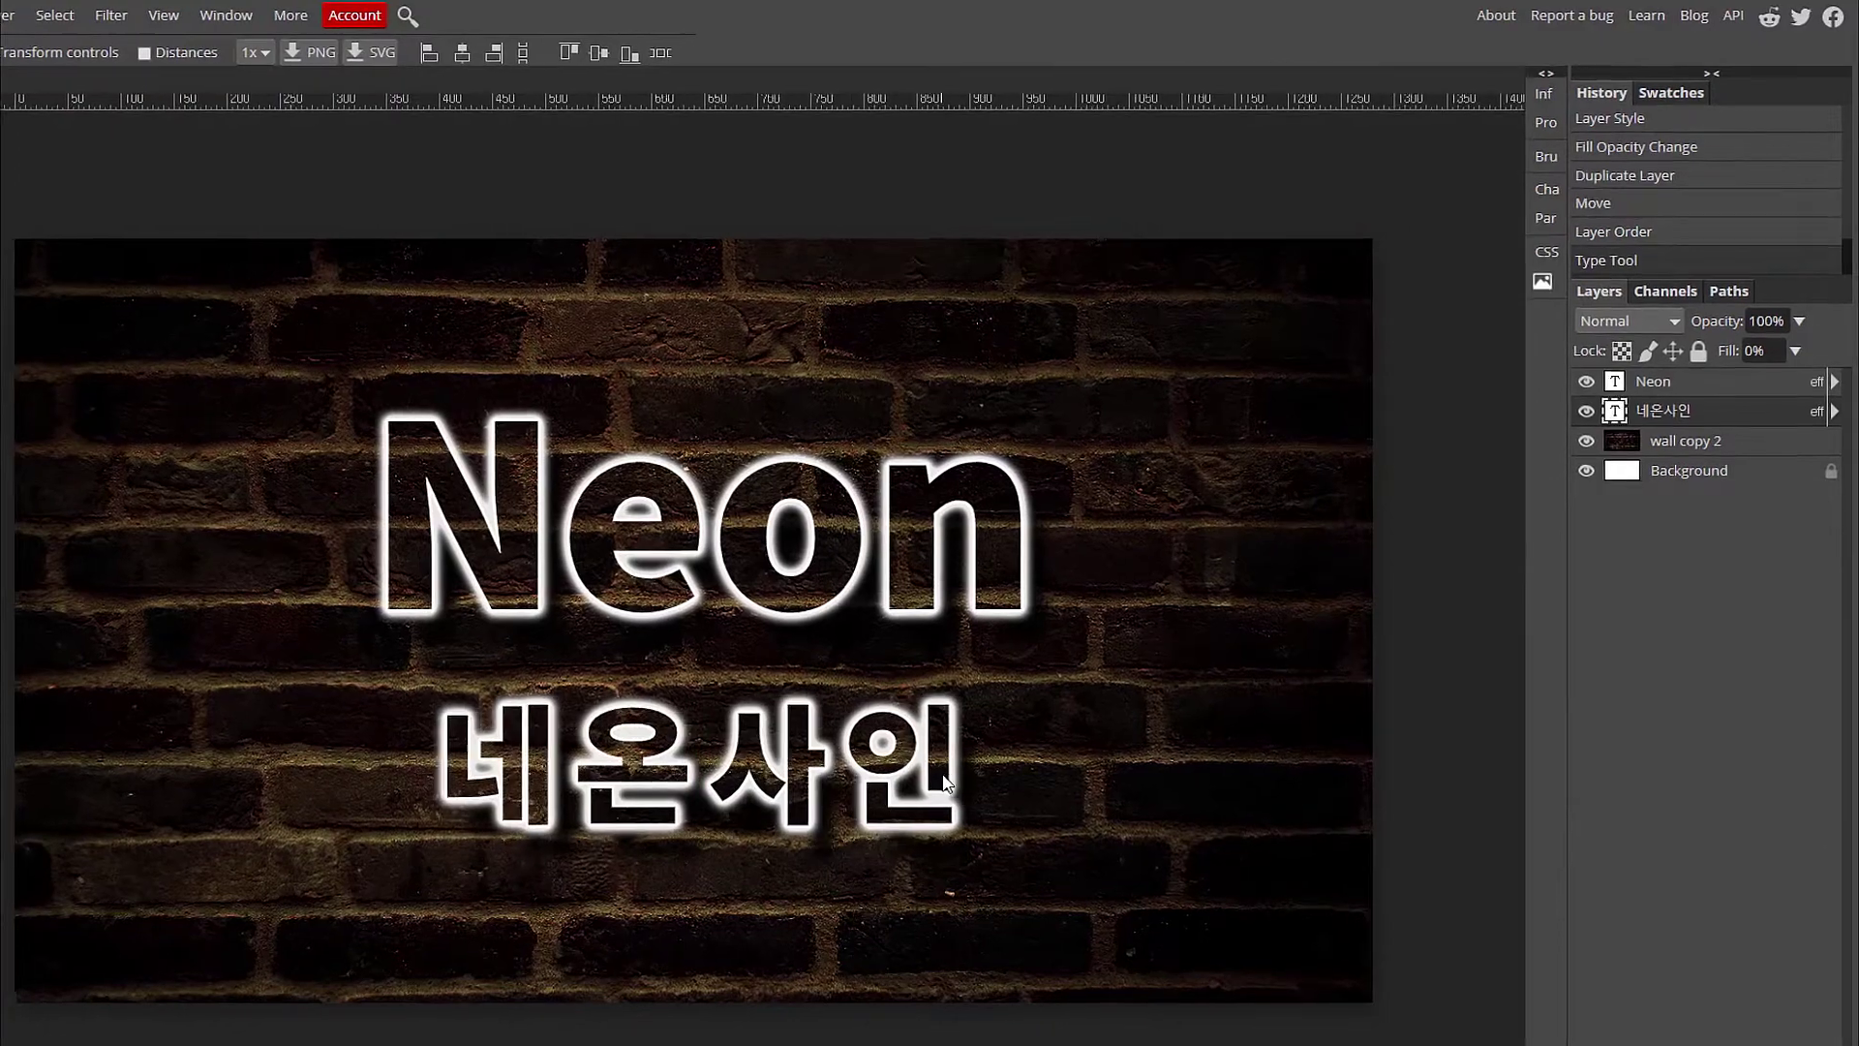
Centre 네온사인 beneath Neon, raise its Fill partly, and reselect its letters for editing
{"action": "left_click", "coordinate": [934, 794]}
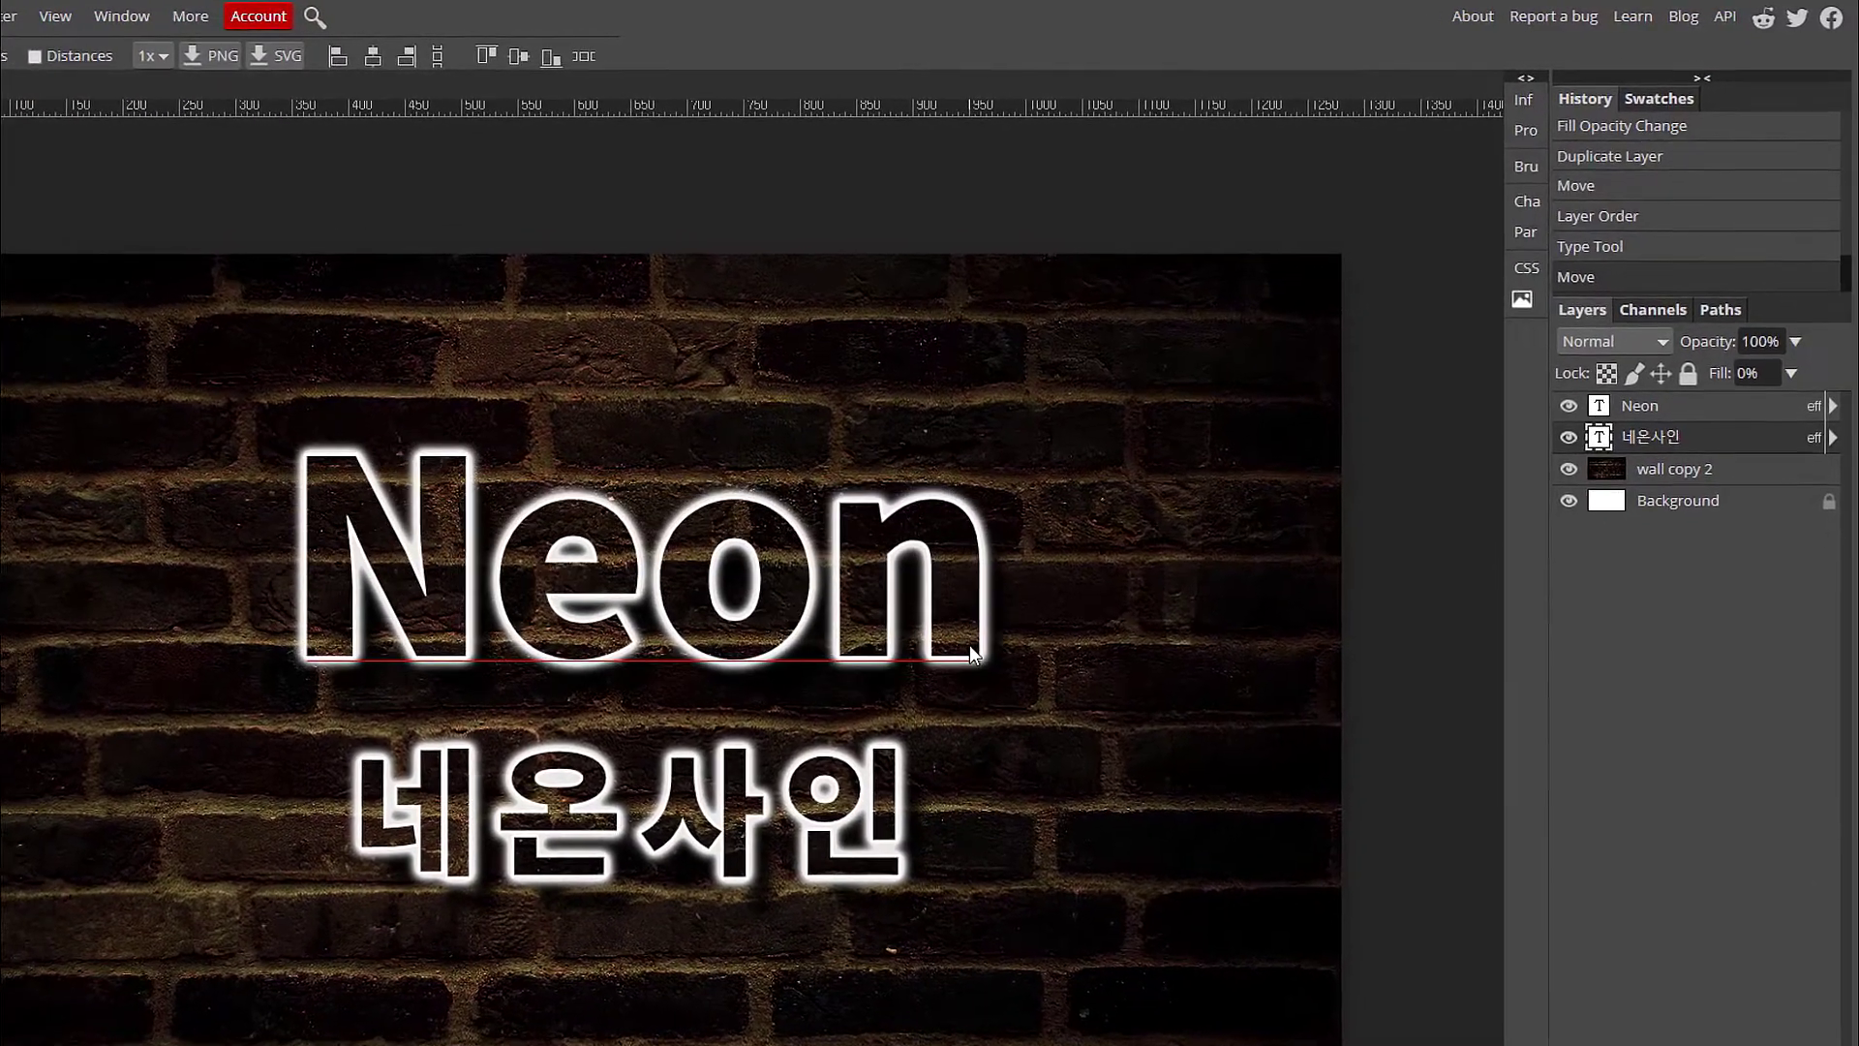
{"action": "left_click", "coordinate": [945, 651]}
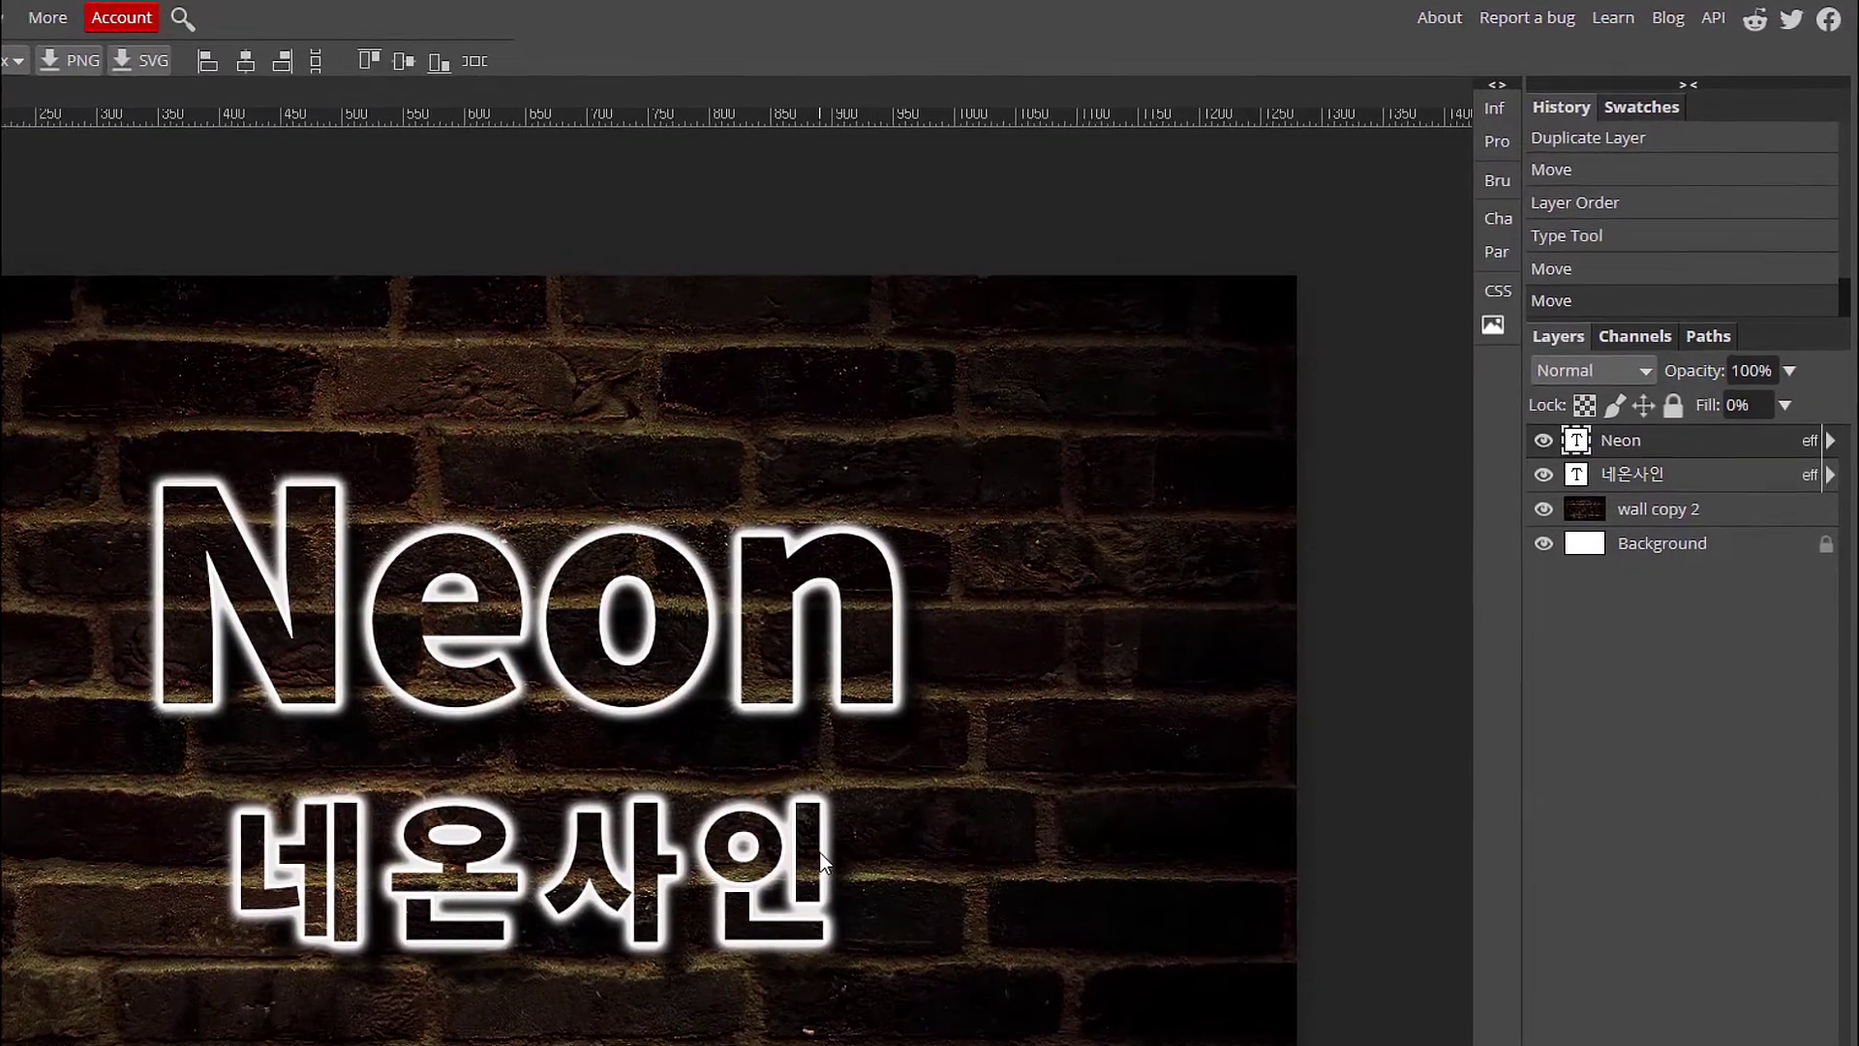
{"action": "left_click", "coordinate": [821, 860]}
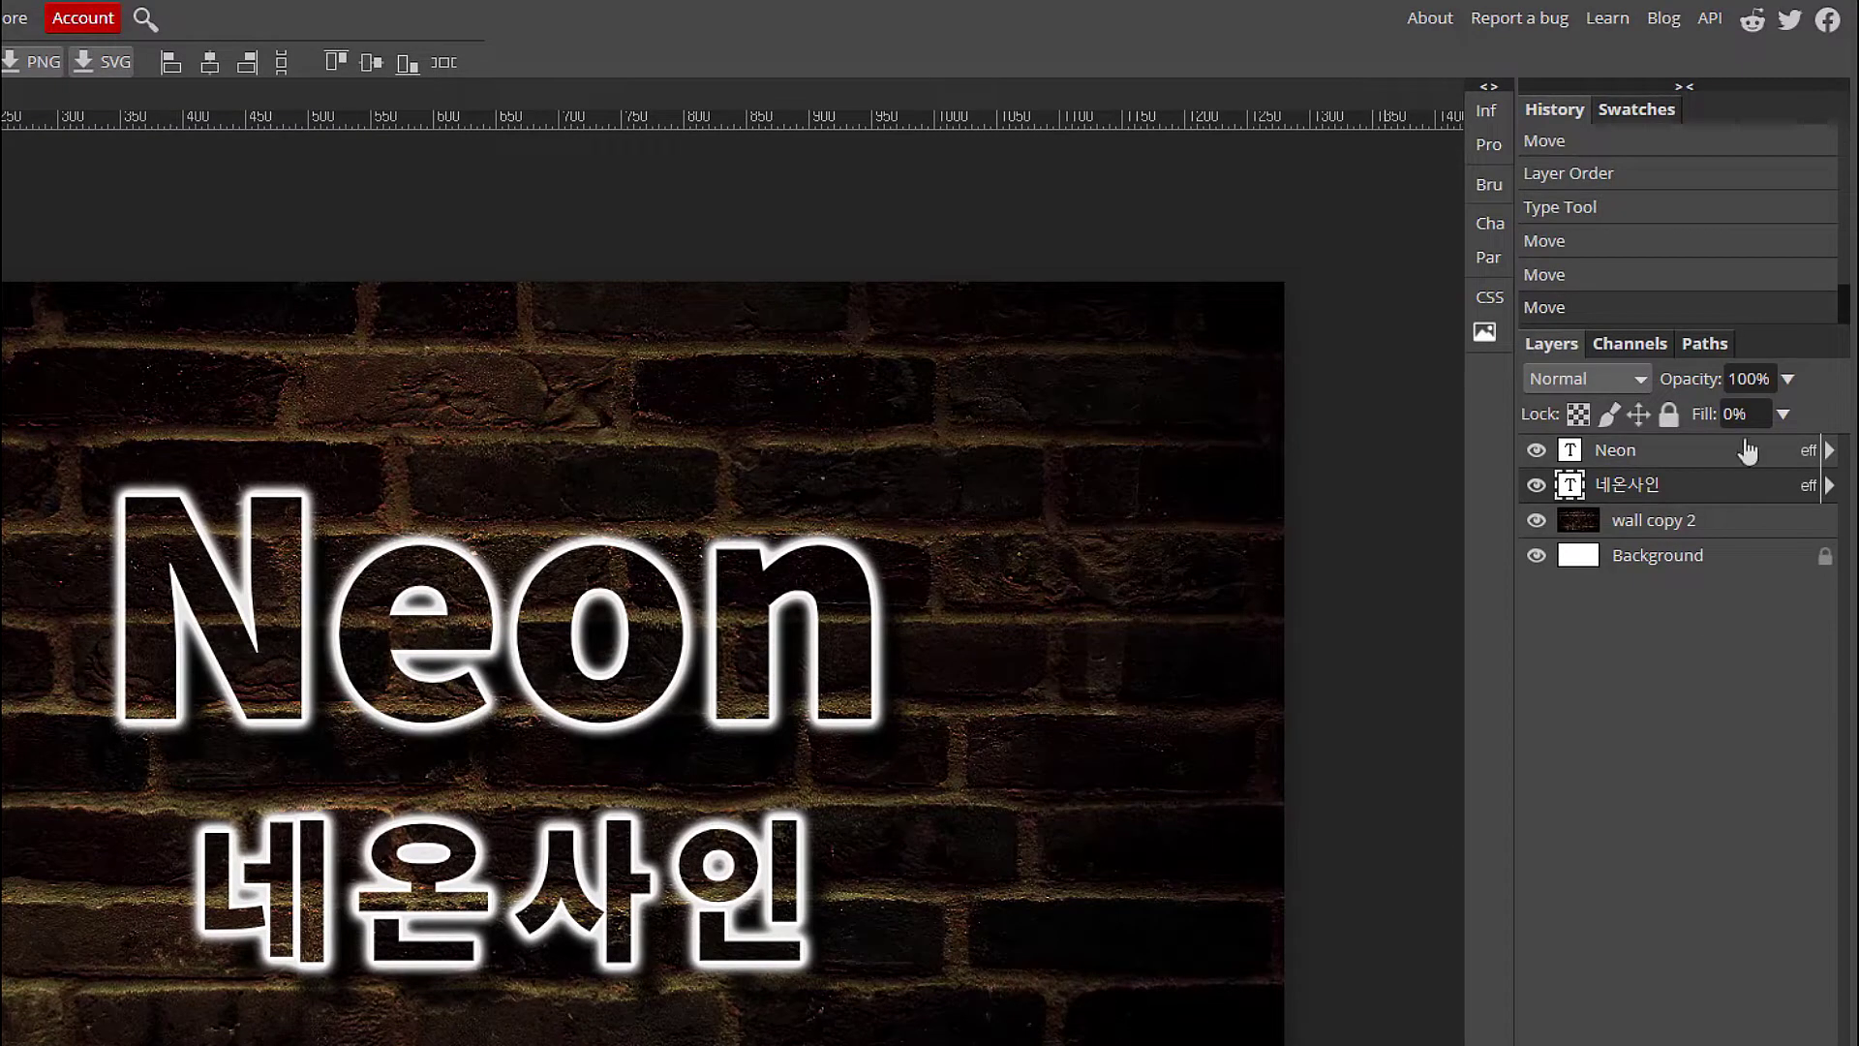
{"action": "left_click_drag", "start_coordinate": [1708, 418], "coordinate": [1848, 415]}
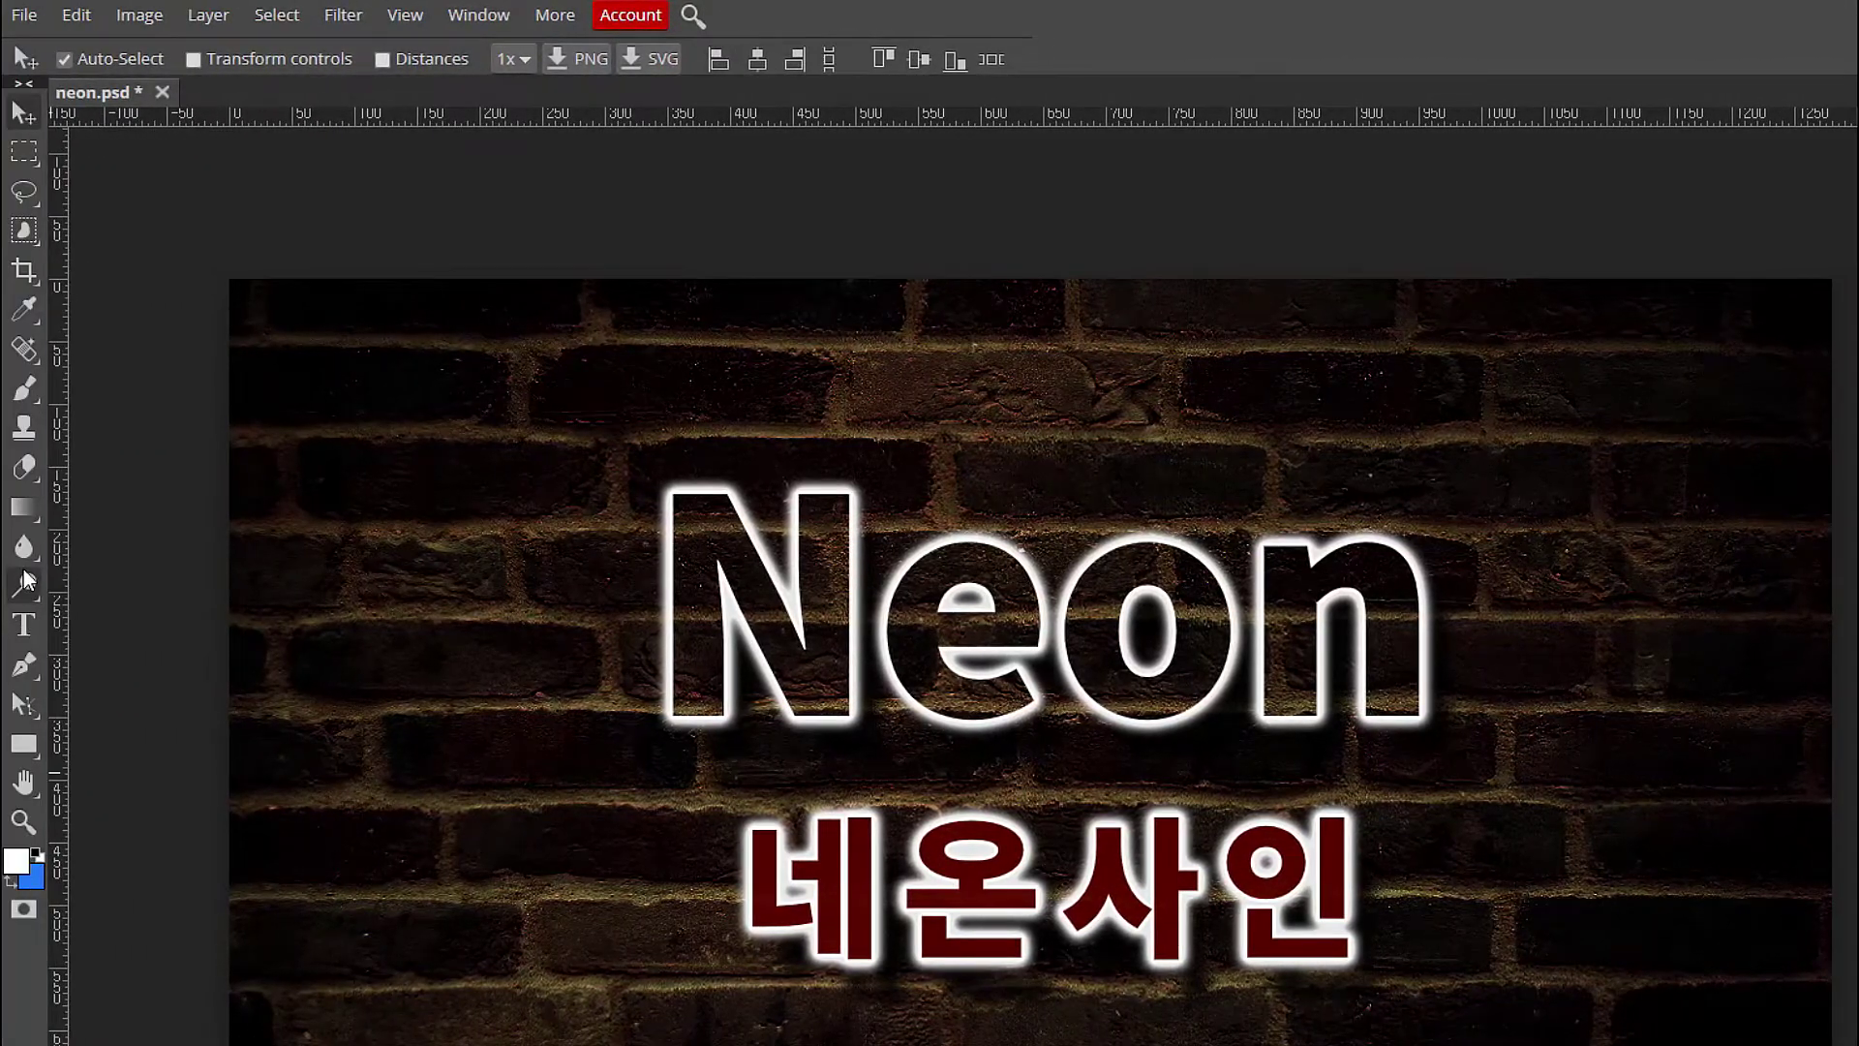
{"action": "left_click", "coordinate": [24, 624]}
{"action": "left_click_drag", "start_coordinate": [763, 891], "coordinate": [1323, 909]}
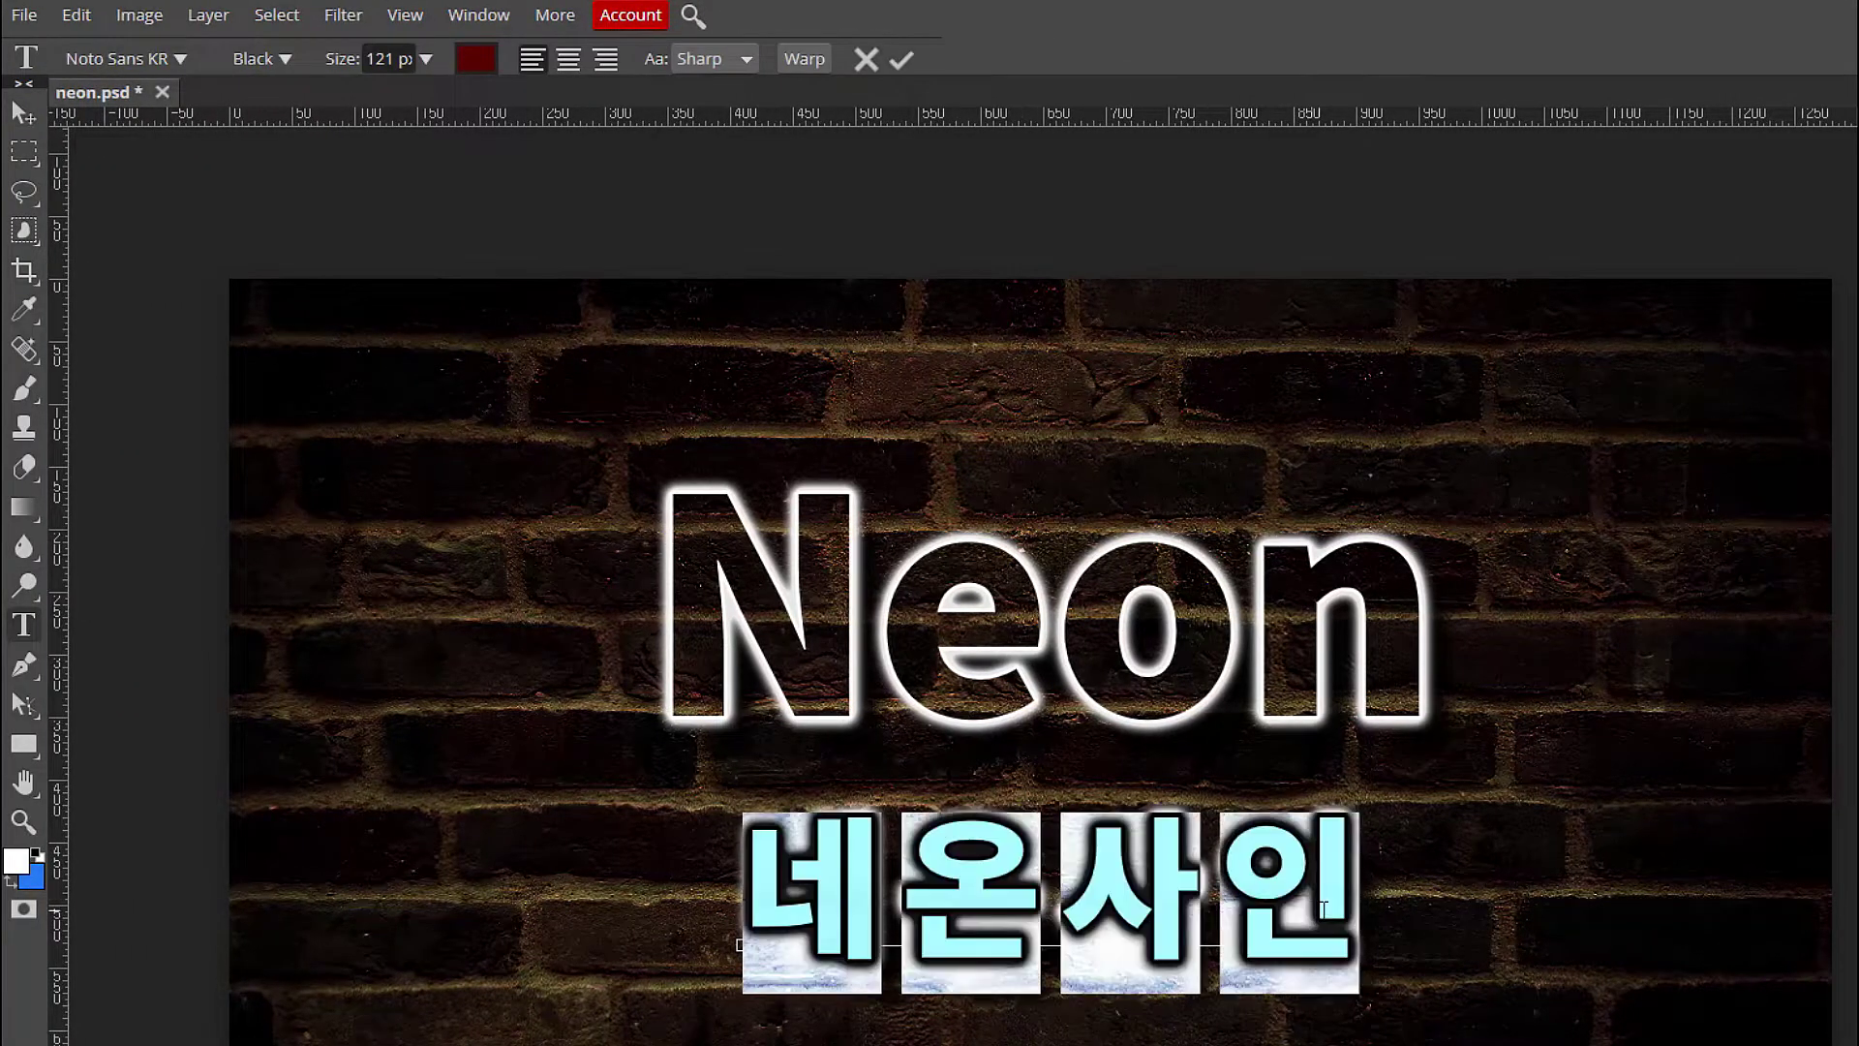
Recolour 네온사인 bright cyan, commit the text, and expand its layer effects
{"action": "left_click", "coordinate": [17, 893]}
{"action": "left_click", "coordinate": [469, 60]}
{"action": "left_click", "coordinate": [491, 358]}
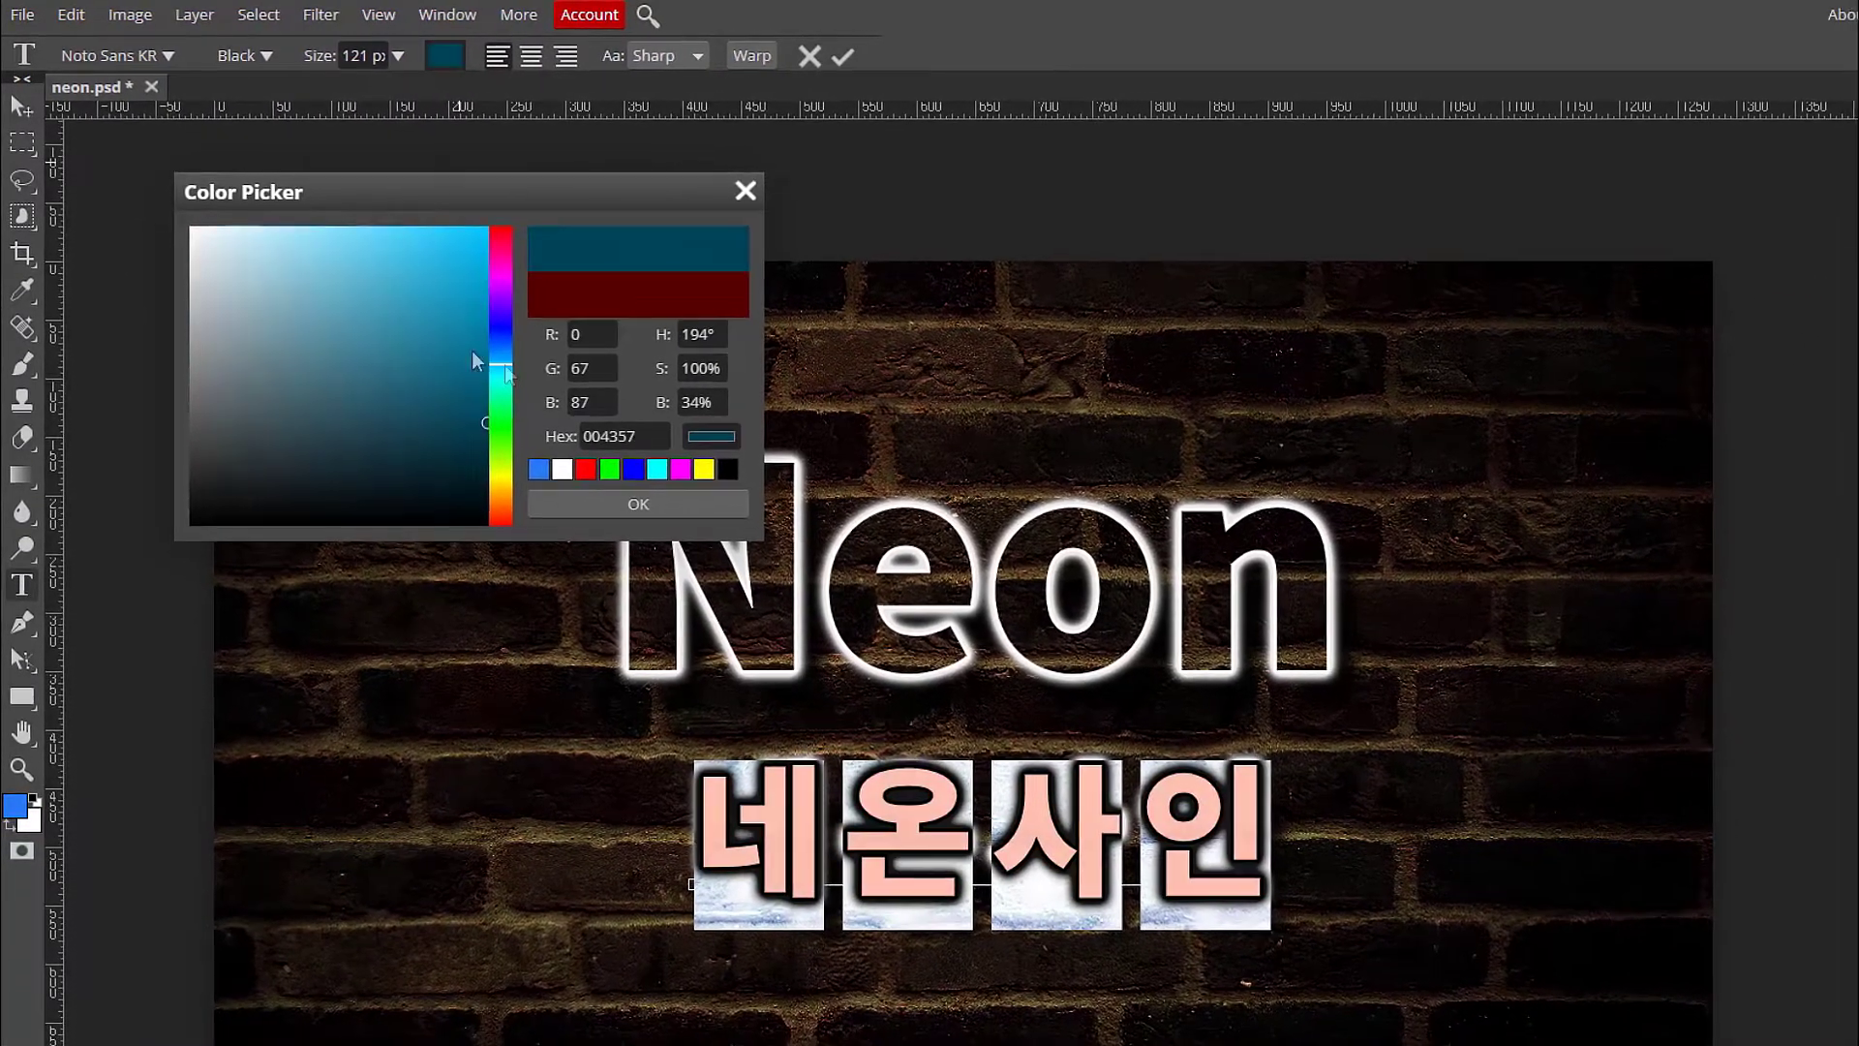
{"action": "left_click", "coordinate": [432, 287]}
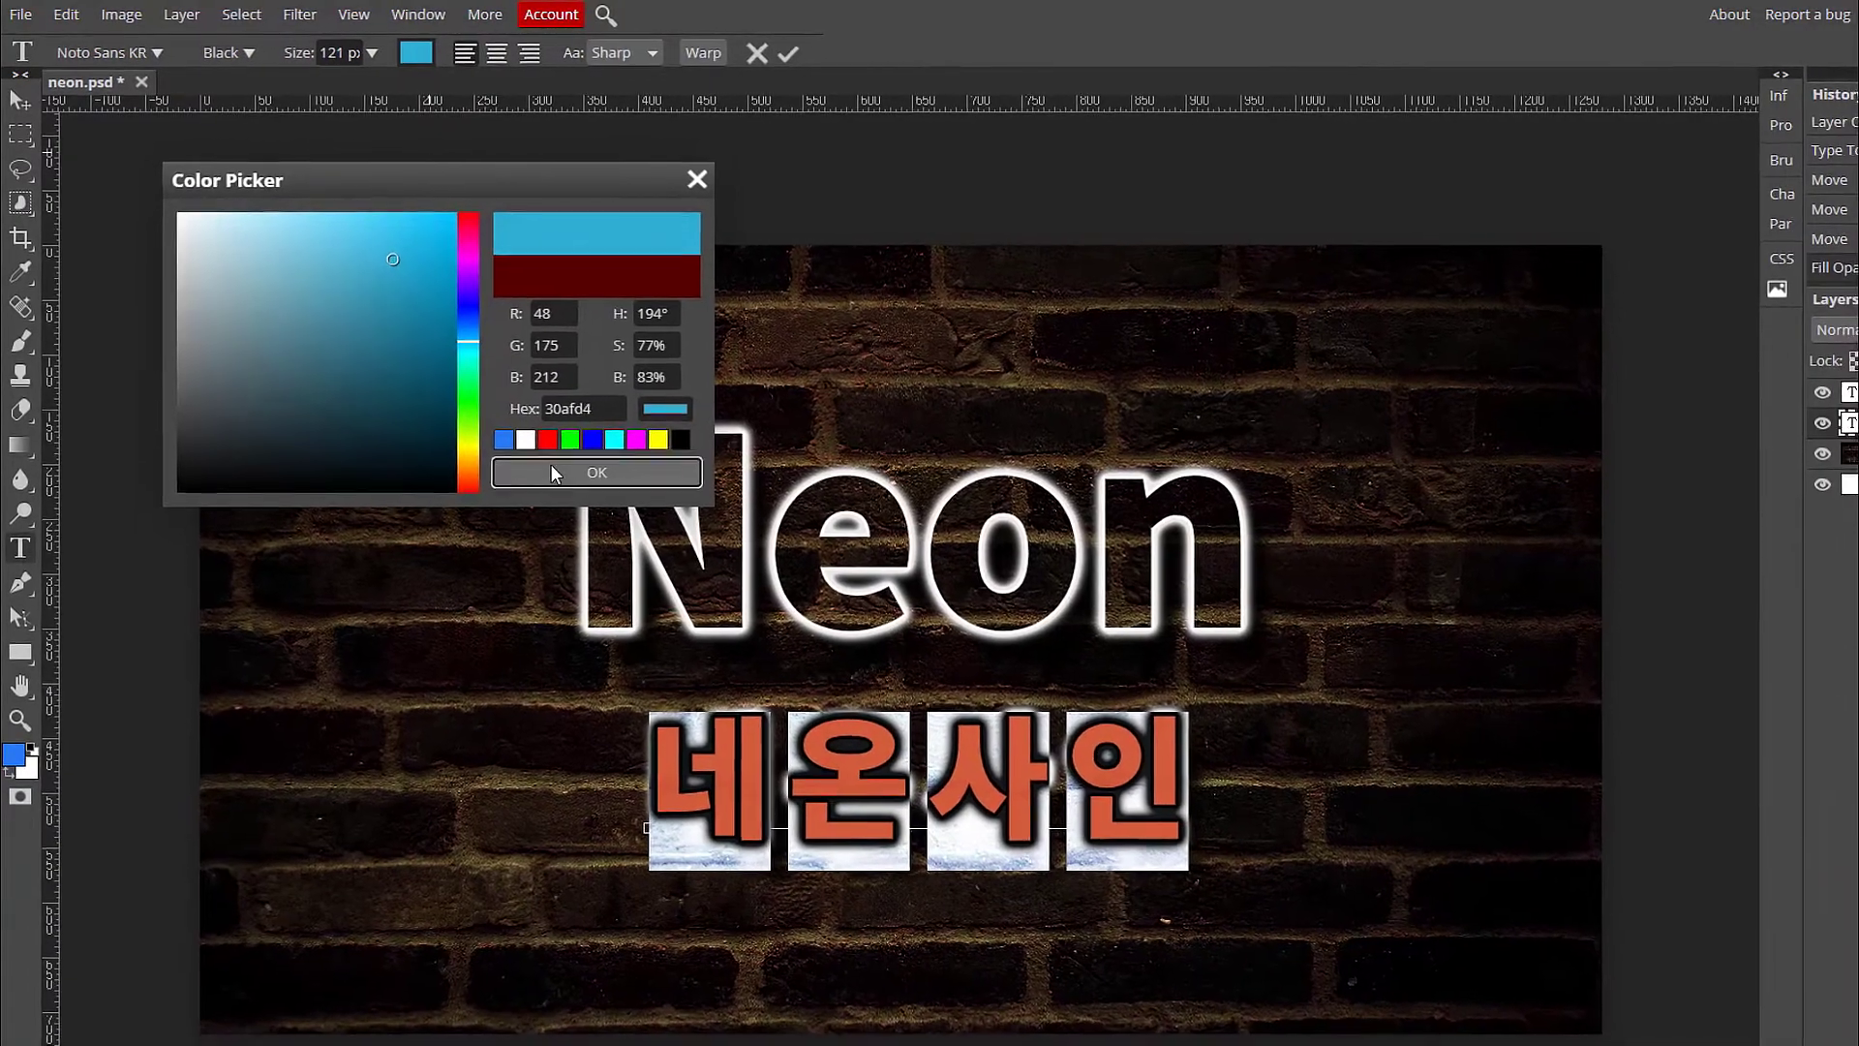
{"action": "left_click", "coordinate": [552, 467]}
{"action": "left_click", "coordinate": [20, 98]}
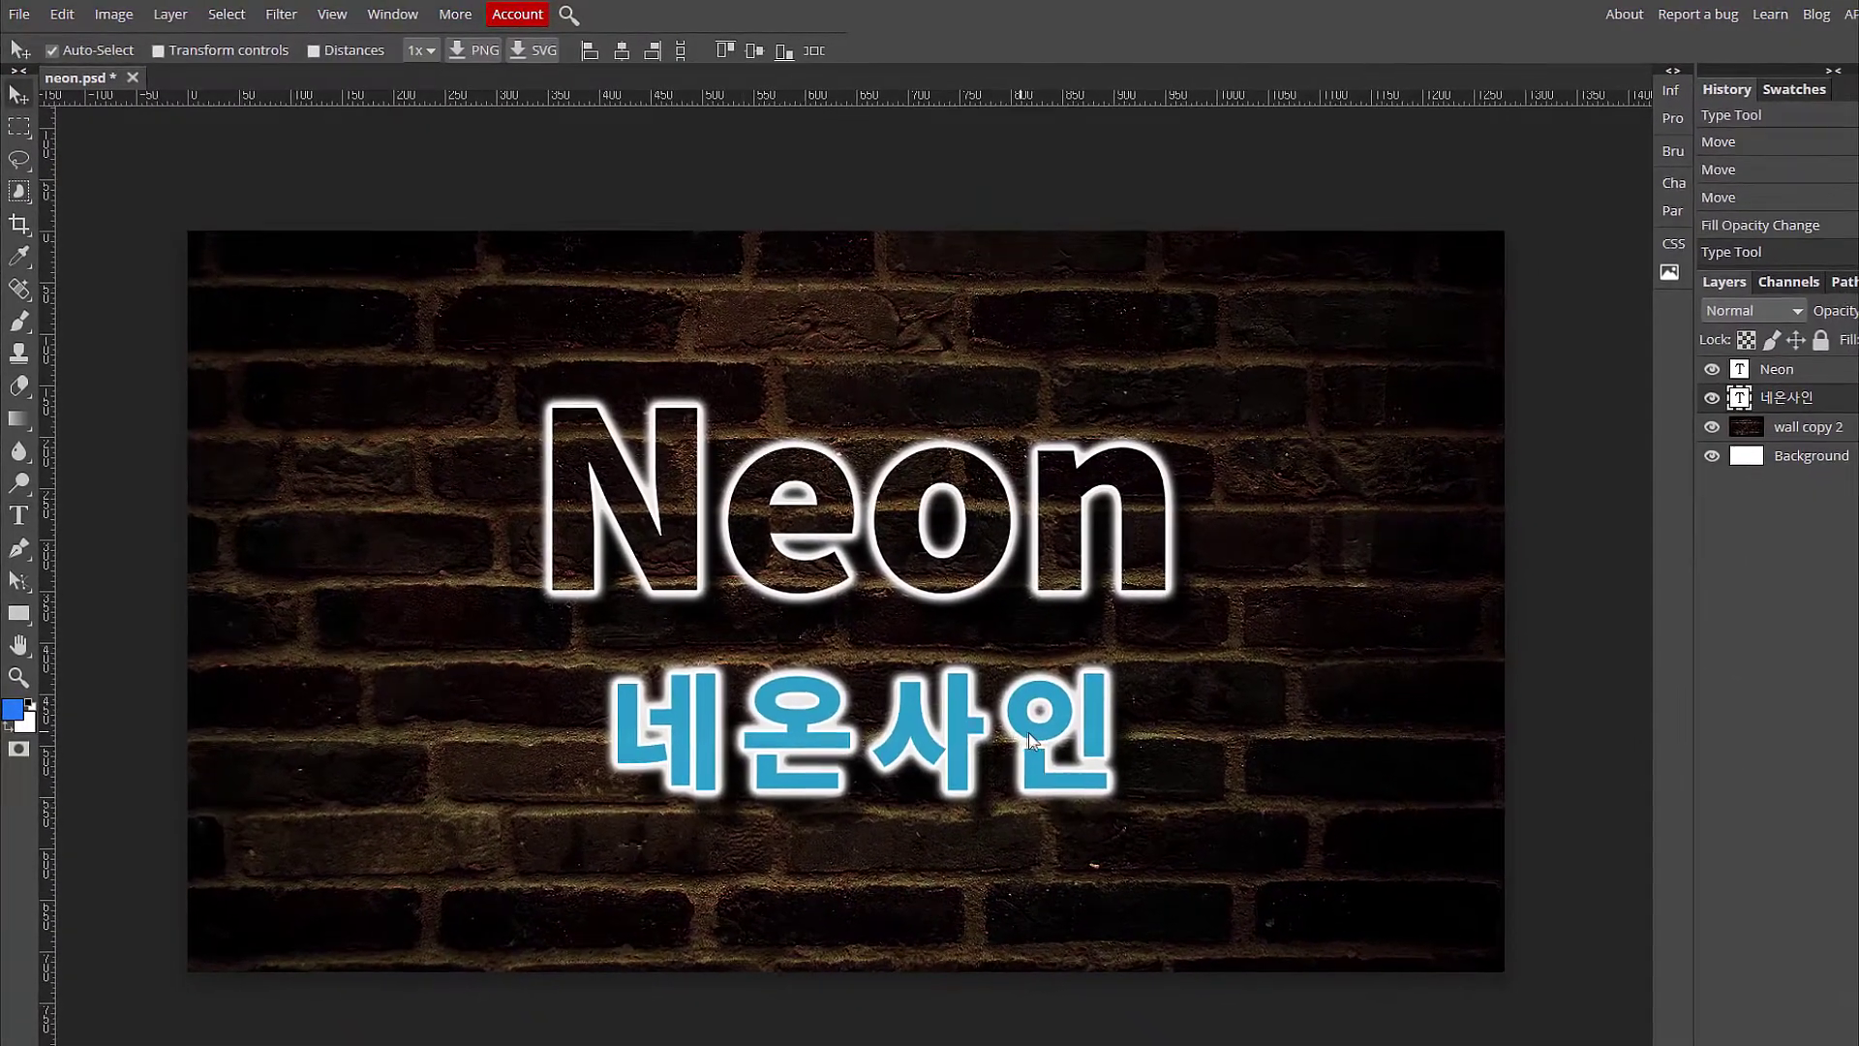
{"action": "left_click", "coordinate": [1022, 728]}
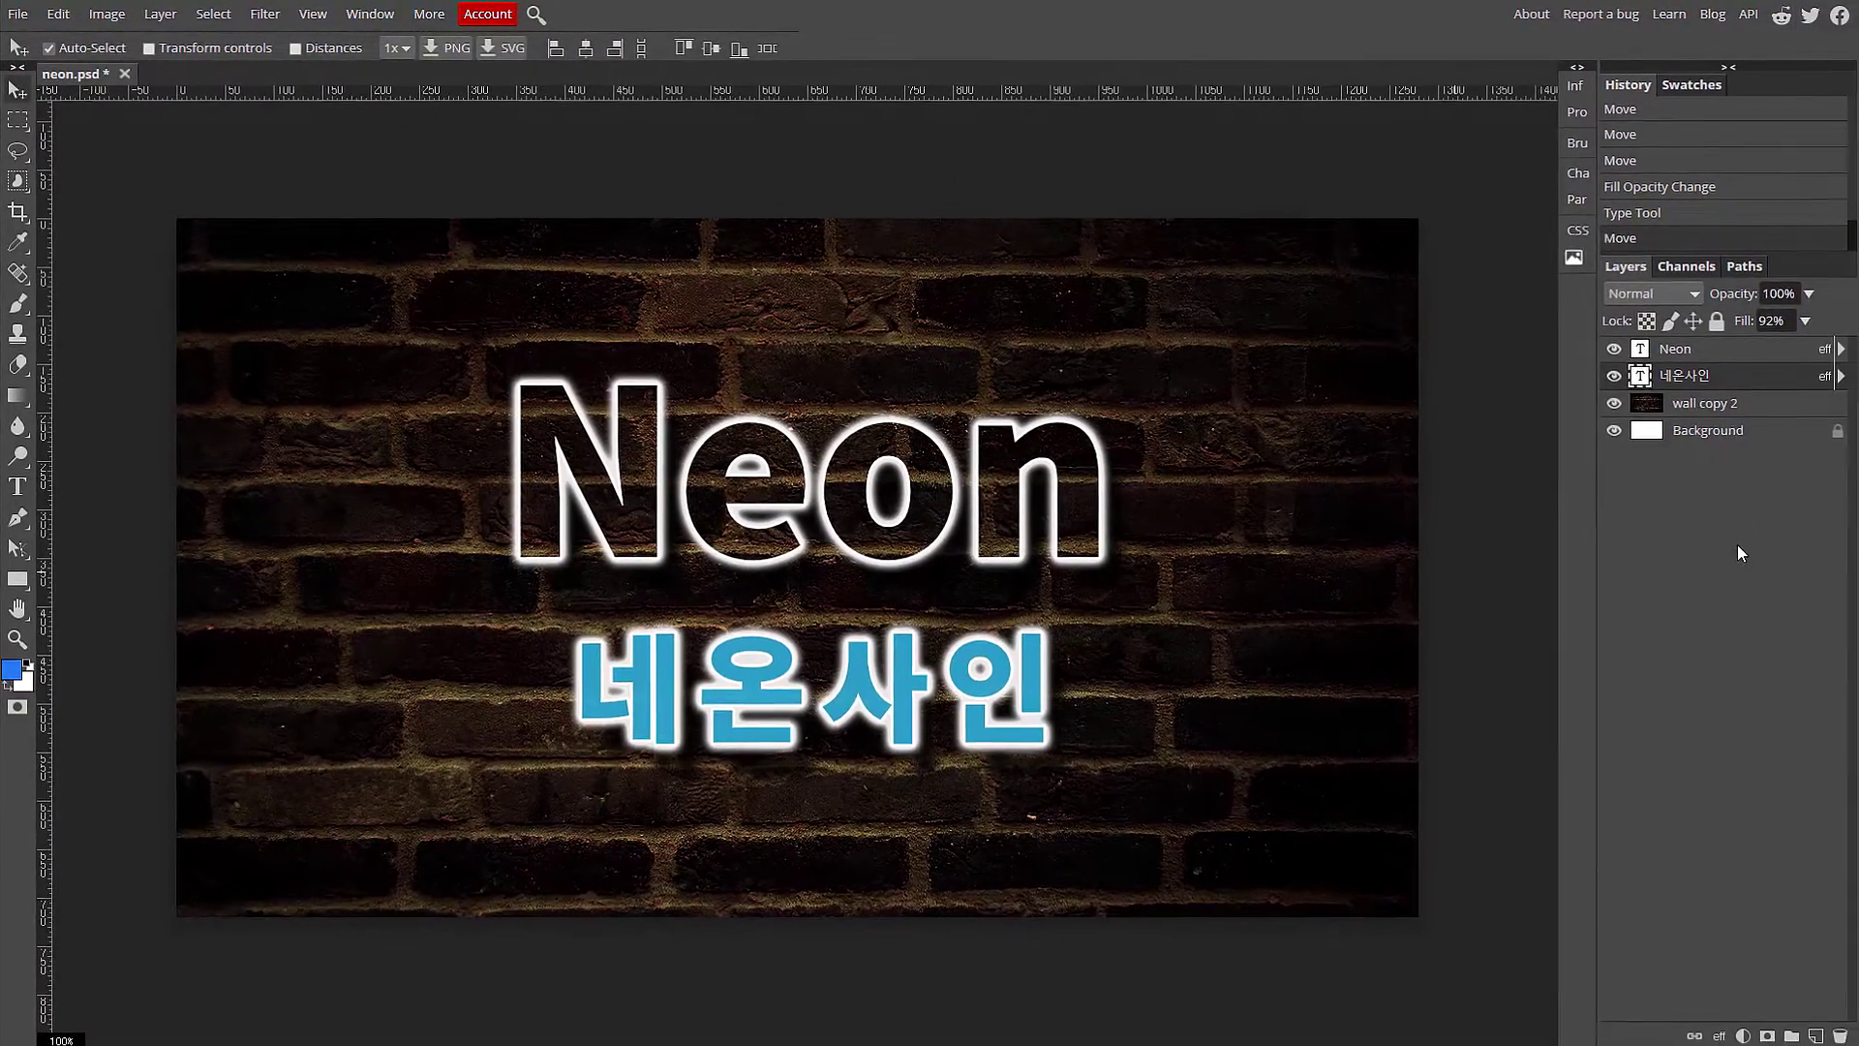
{"action": "left_click", "coordinate": [1836, 375]}
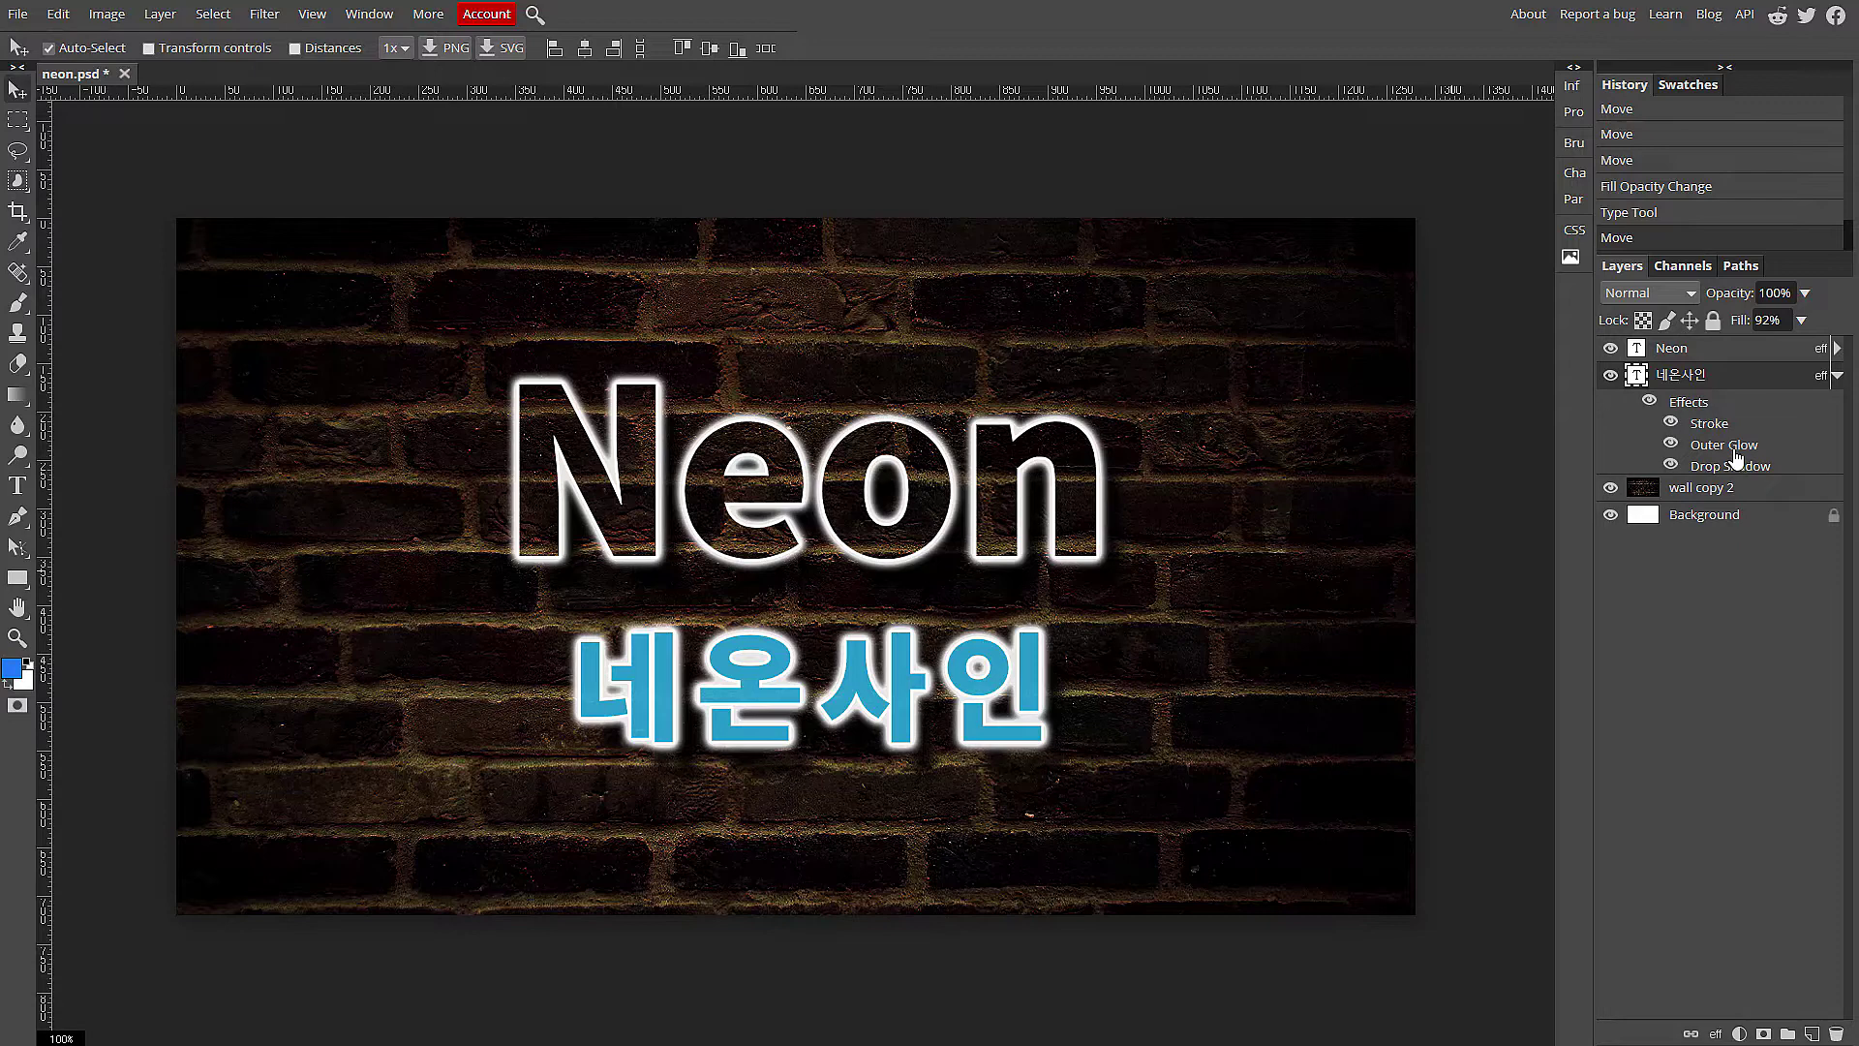
Change the 네온사인 Outer Glow colour to a dark magenta
{"action": "double_click", "coordinate": [1717, 451]}
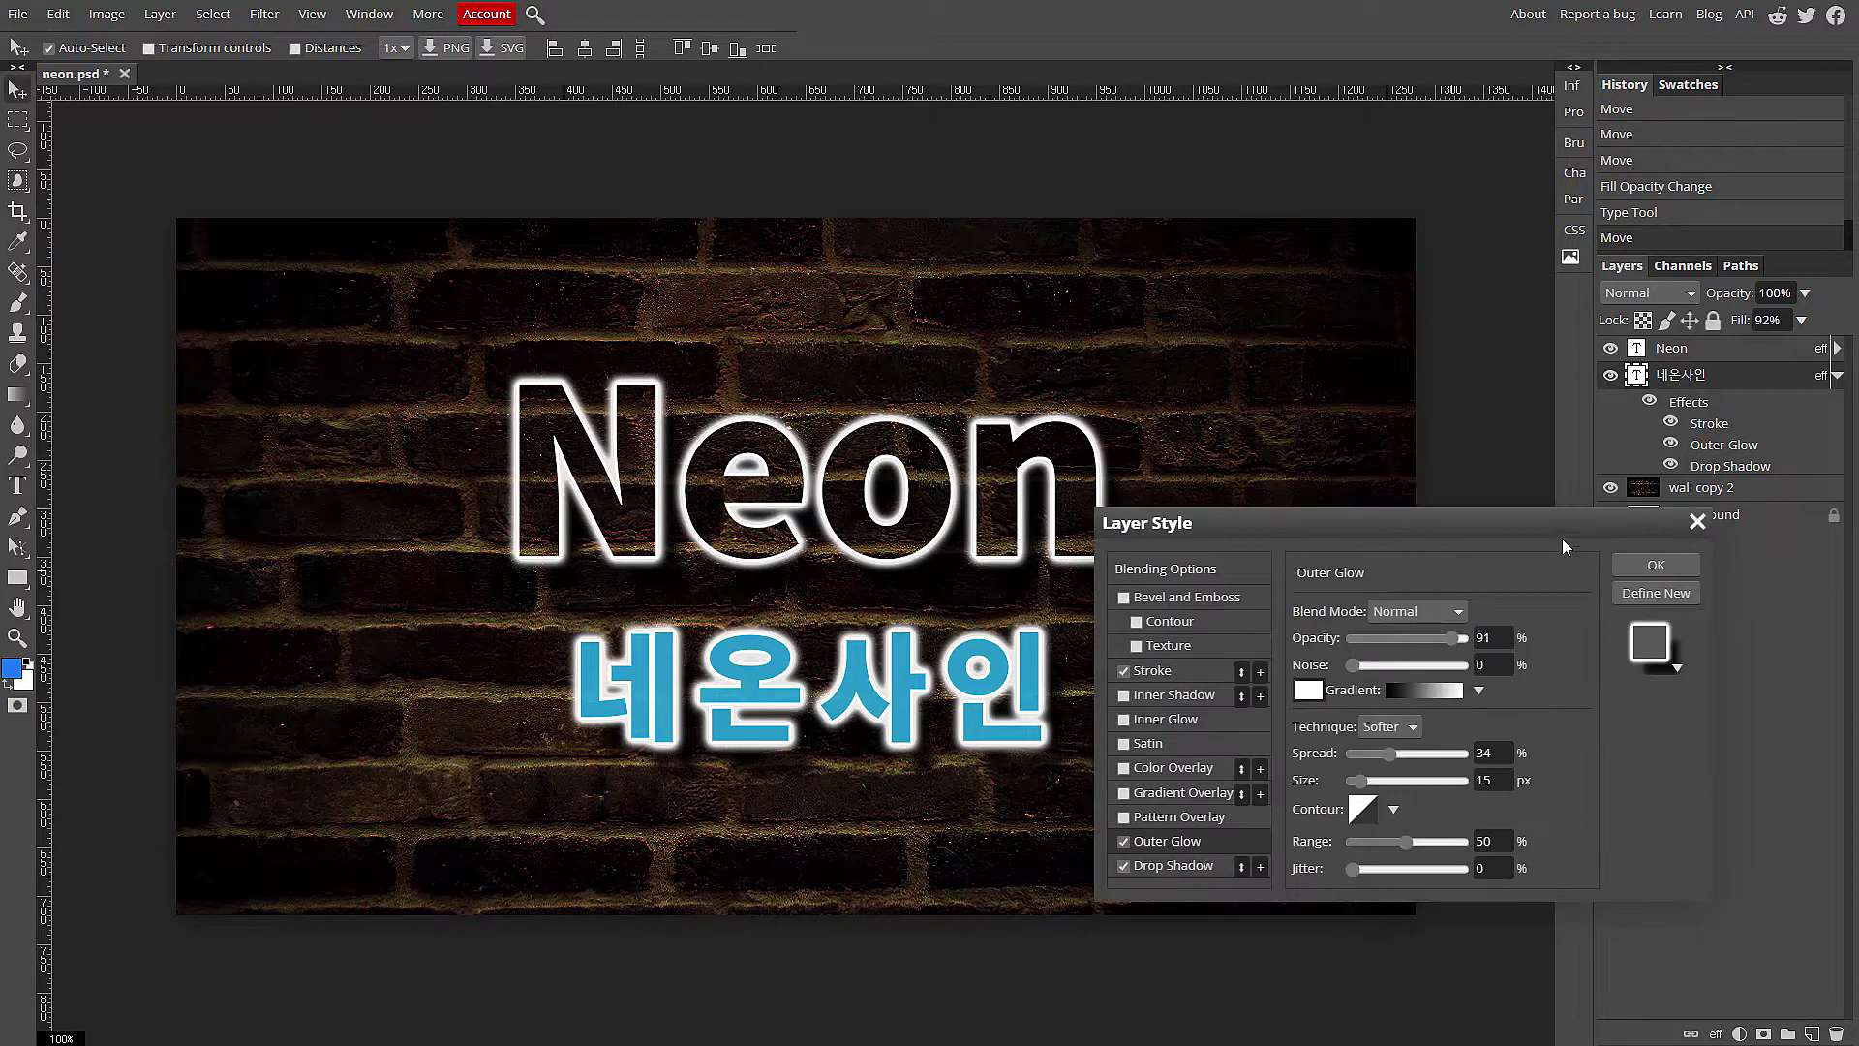
{"action": "left_click_drag", "start_coordinate": [1596, 525], "coordinate": [1650, 530]}
{"action": "left_click", "coordinate": [1360, 696]}
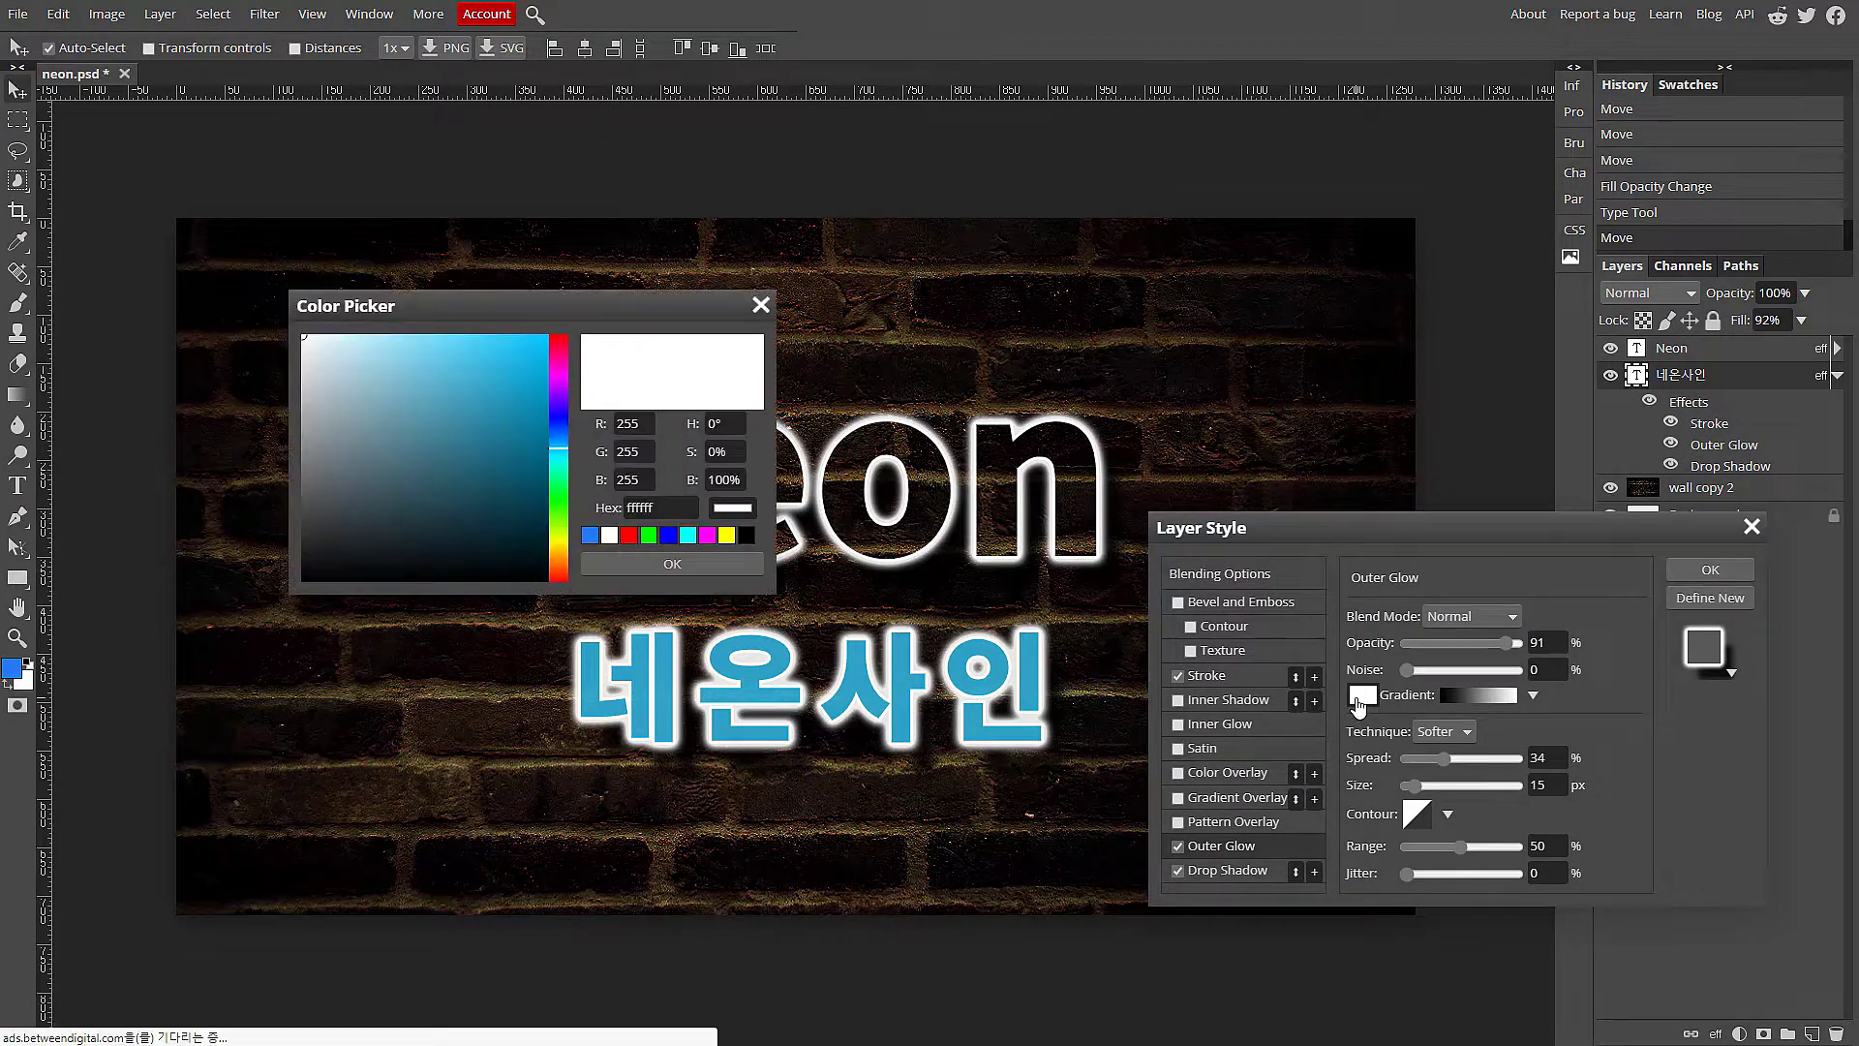
{"action": "left_click_drag", "start_coordinate": [558, 445], "coordinate": [558, 367]}
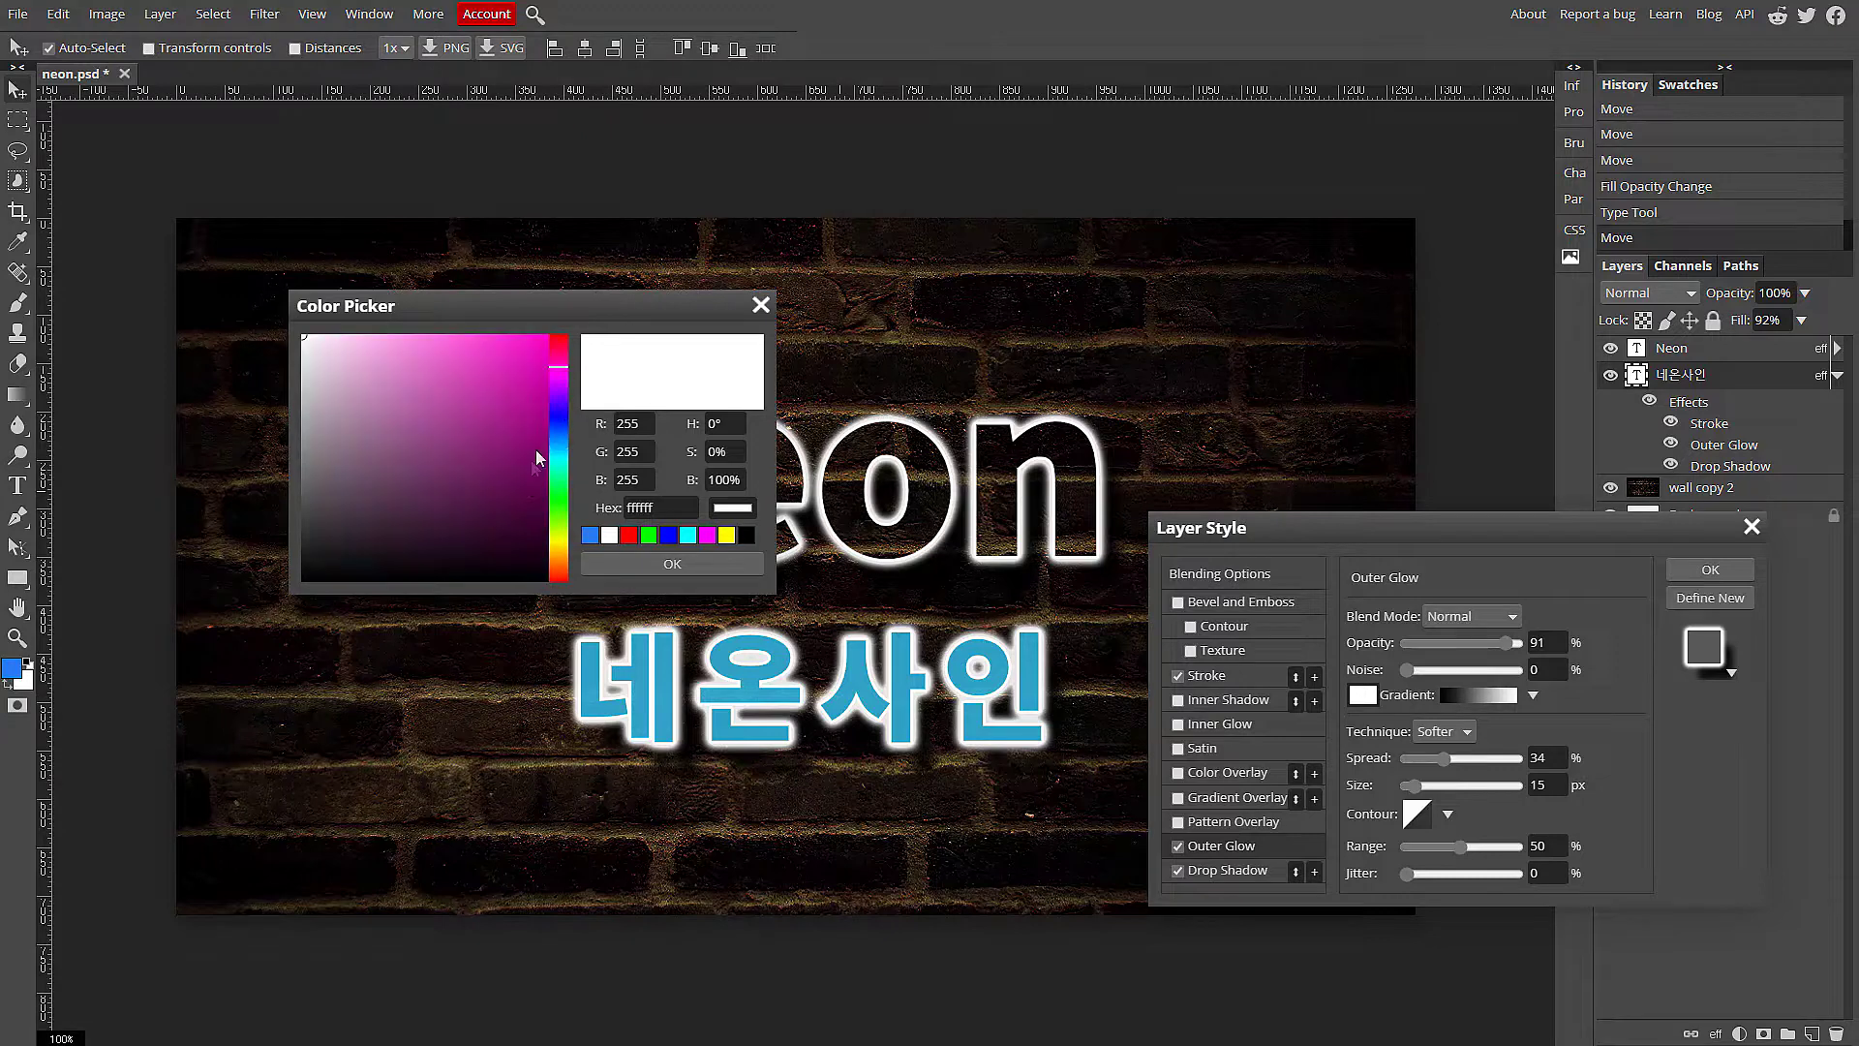
{"action": "left_click", "coordinate": [547, 479]}
{"action": "mouse_move", "coordinate": [543, 490]}
{"action": "left_mouse_down"}
{"action": "mouse_move", "coordinate": [490, 511]}
{"action": "mouse_move", "coordinate": [531, 475]}
{"action": "left_mouse_up"}
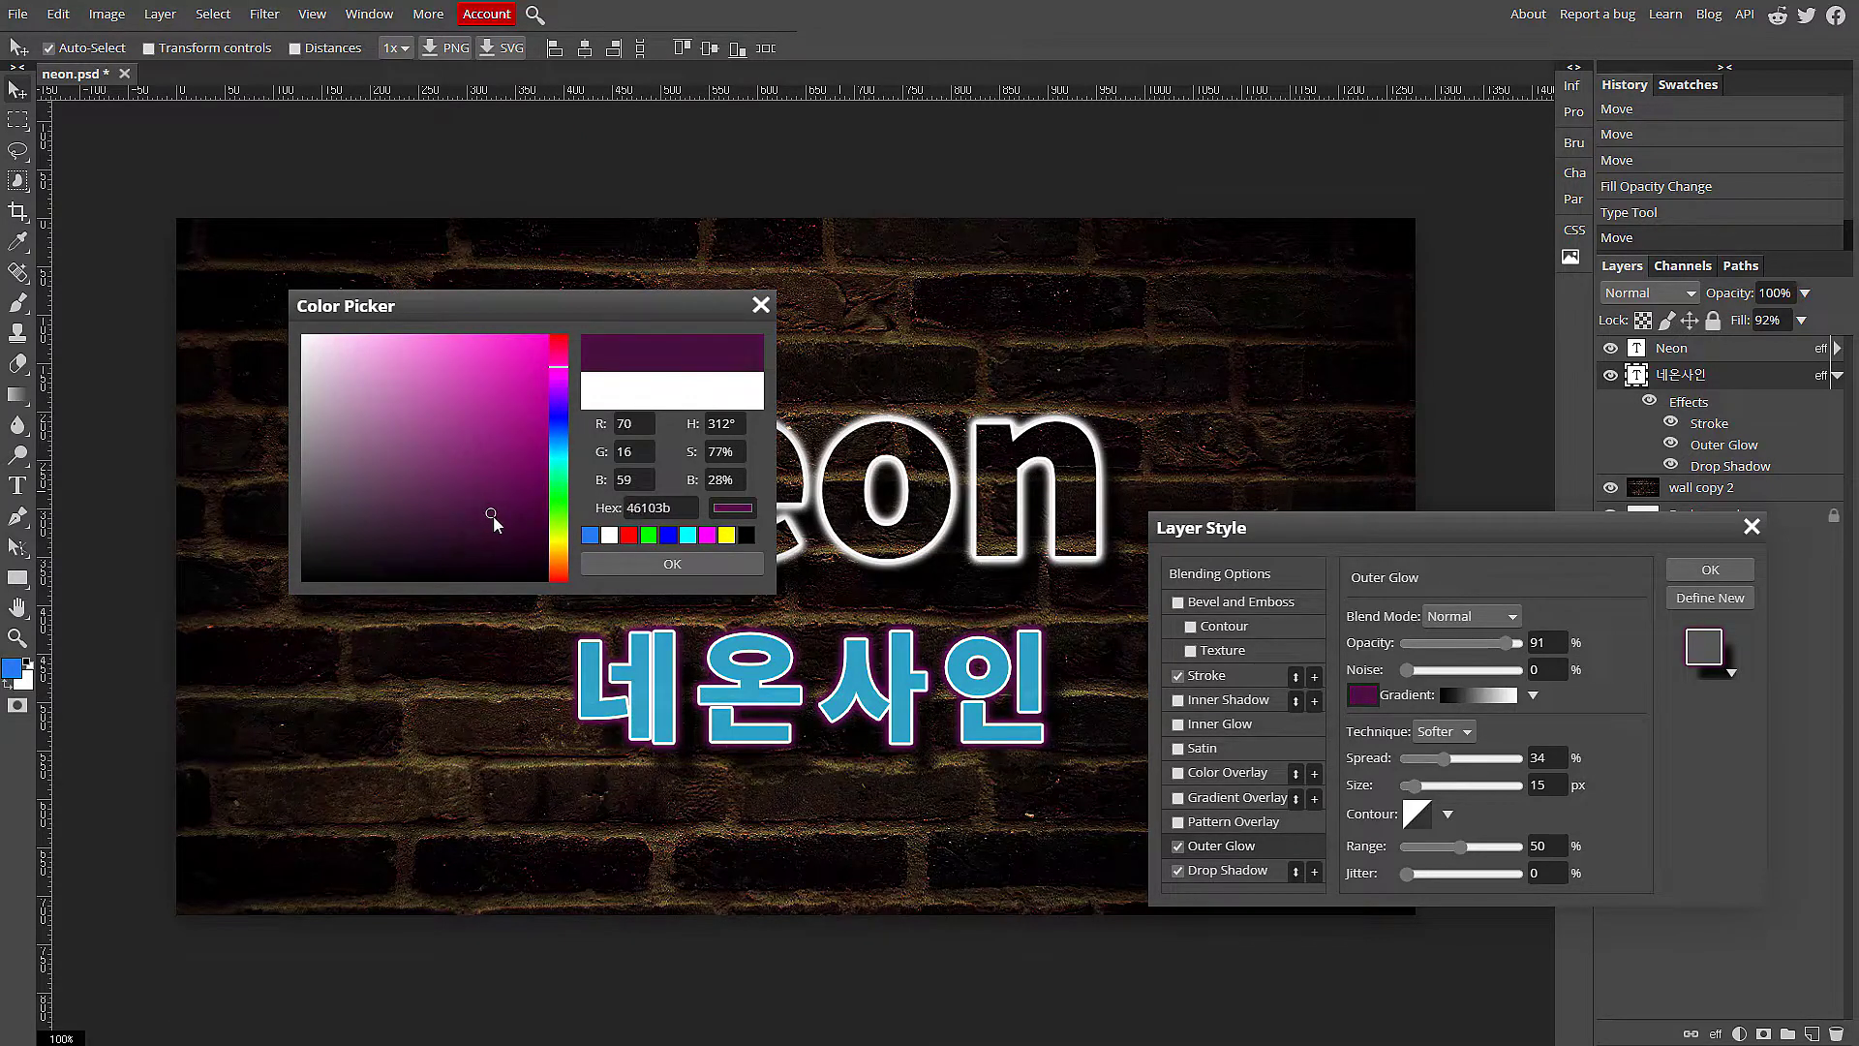
{"action": "left_click_drag", "start_coordinate": [531, 474], "coordinate": [532, 470]}
{"action": "left_click", "coordinate": [655, 563]}
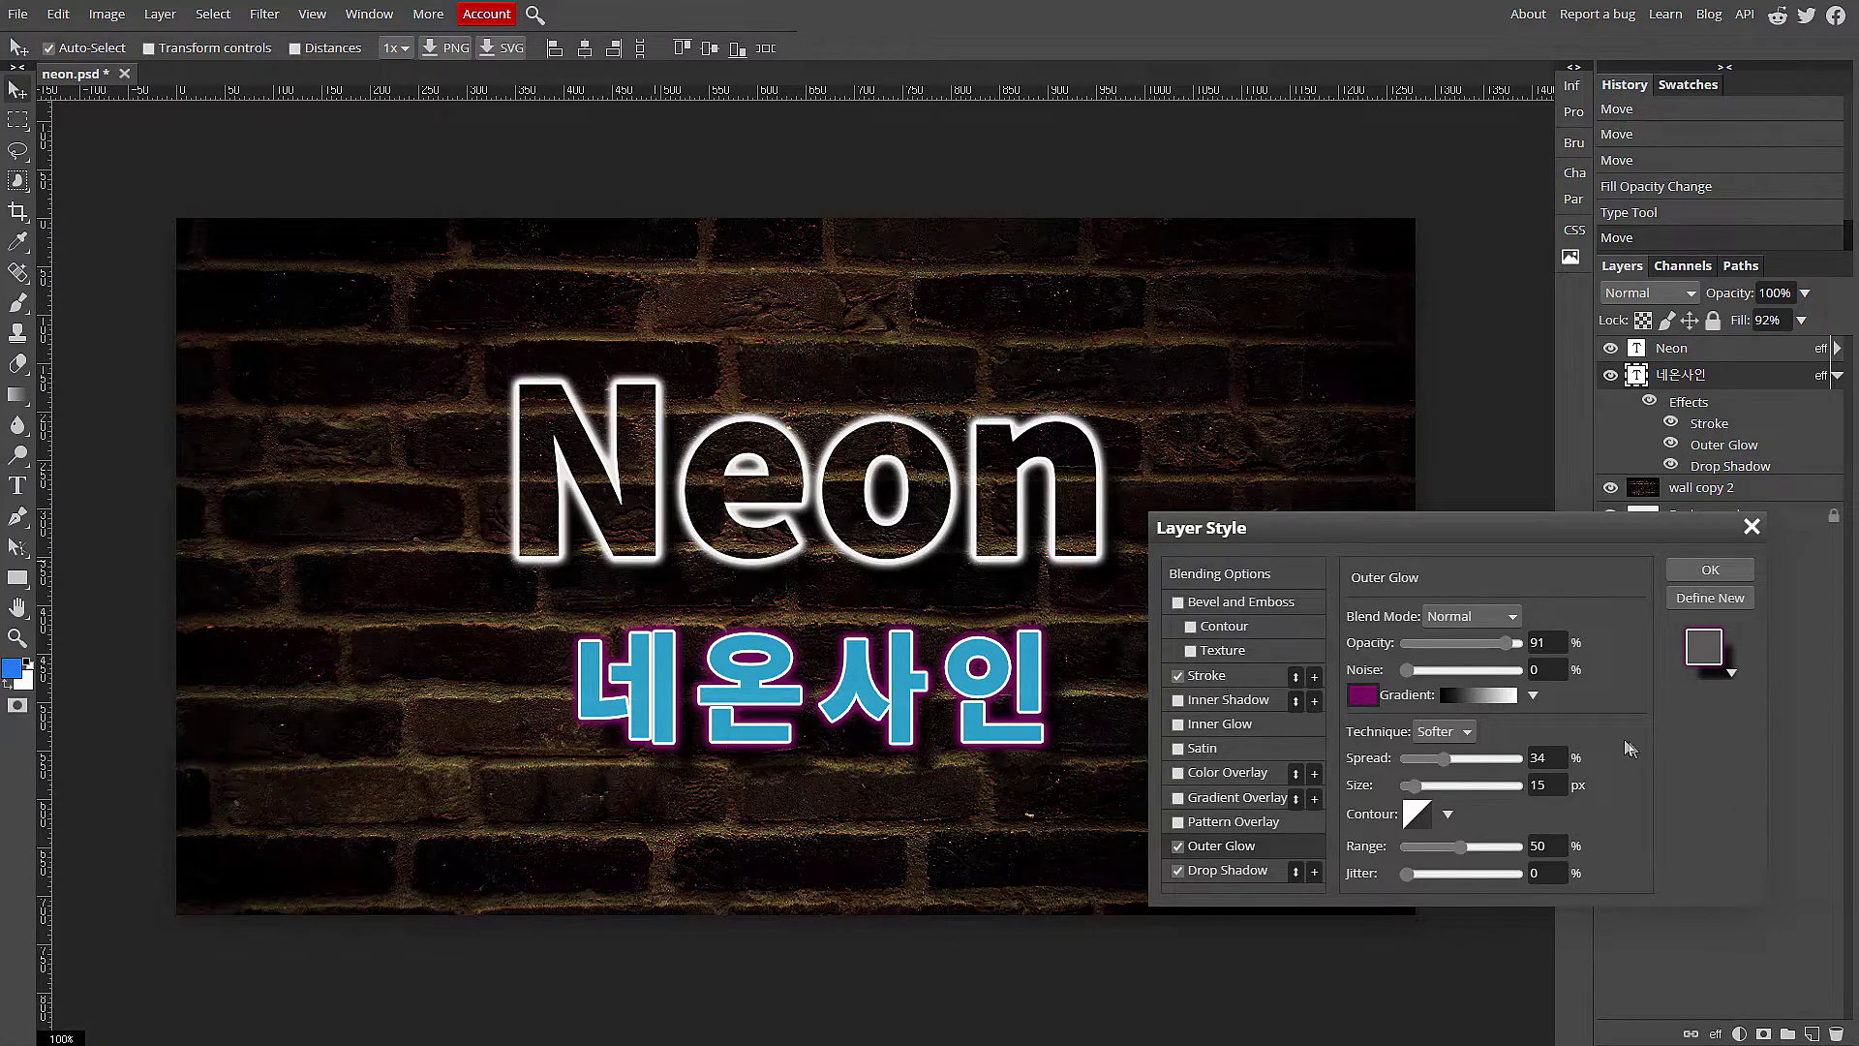
Lower the Stroke opacity to 46%, apply the style, and collapse the effects list
{"action": "left_click", "coordinate": [1230, 679]}
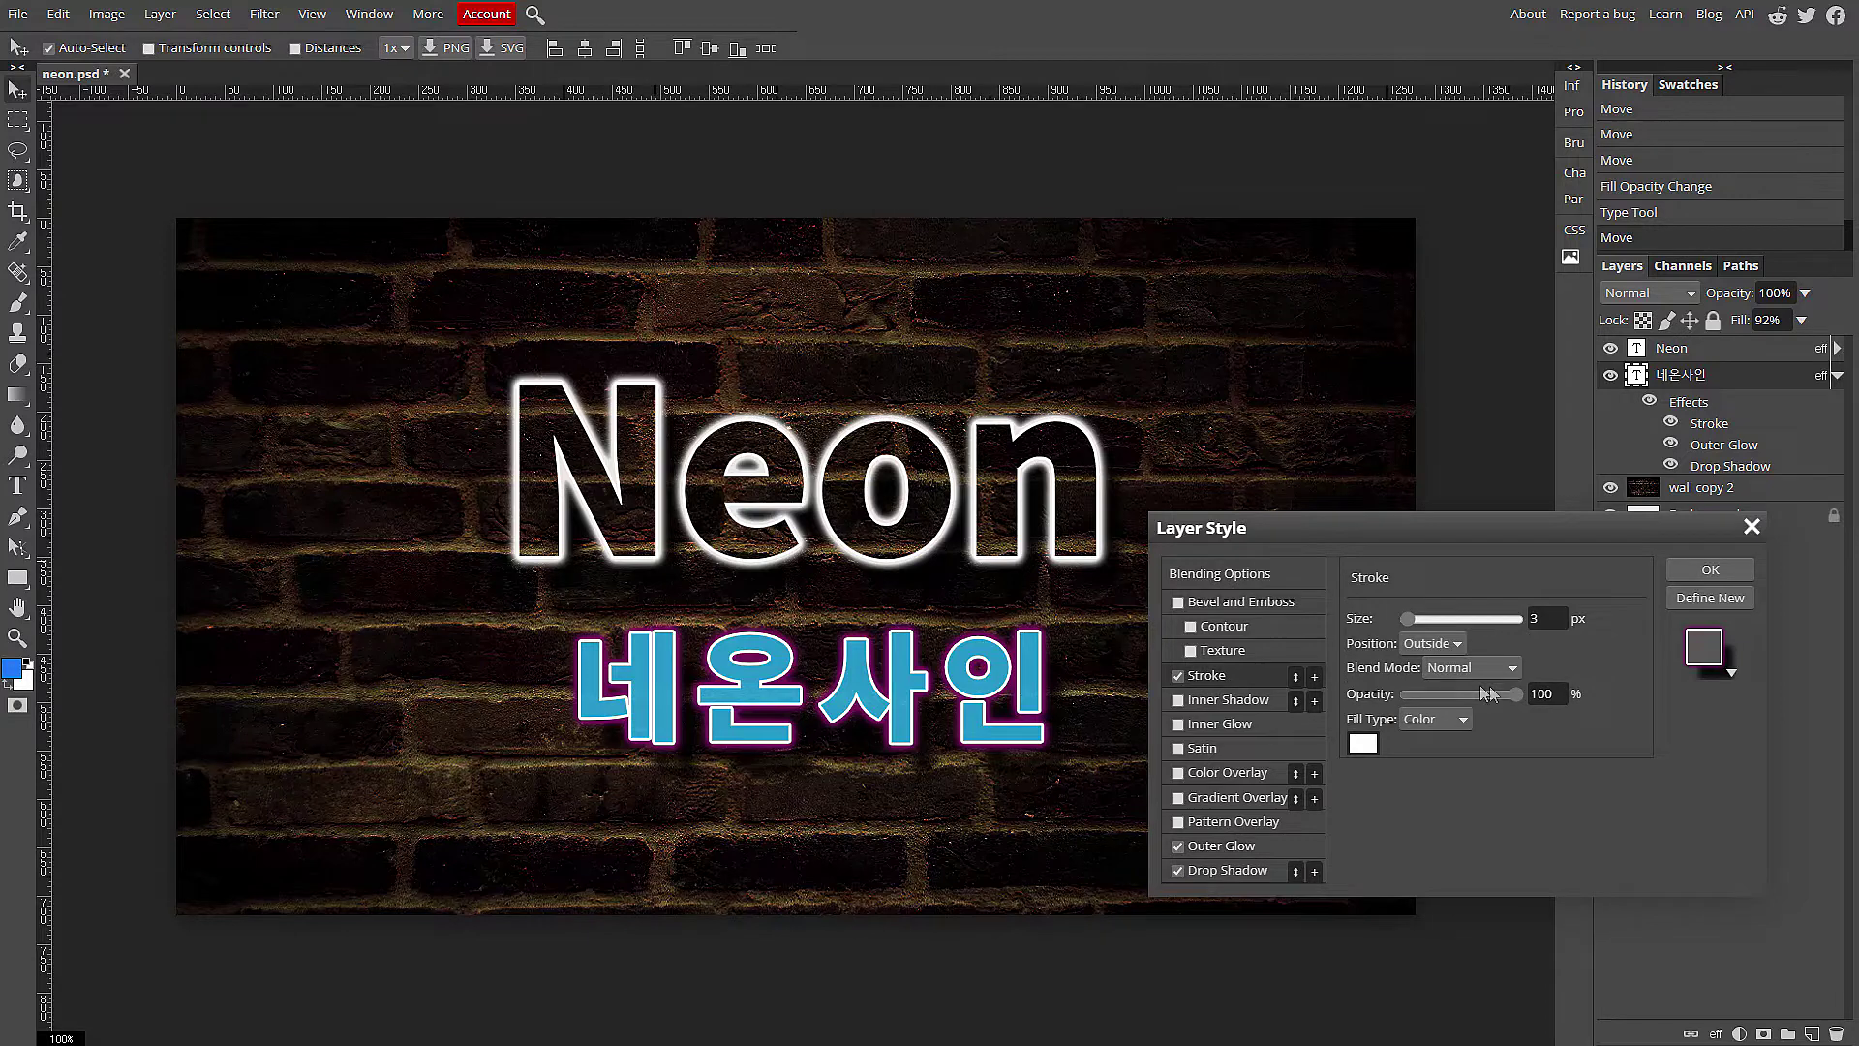
{"action": "mouse_move", "coordinate": [1516, 694]}
{"action": "left_mouse_down"}
{"action": "mouse_move", "coordinate": [1459, 694]}
{"action": "mouse_move", "coordinate": [1526, 697]}
{"action": "left_mouse_up"}
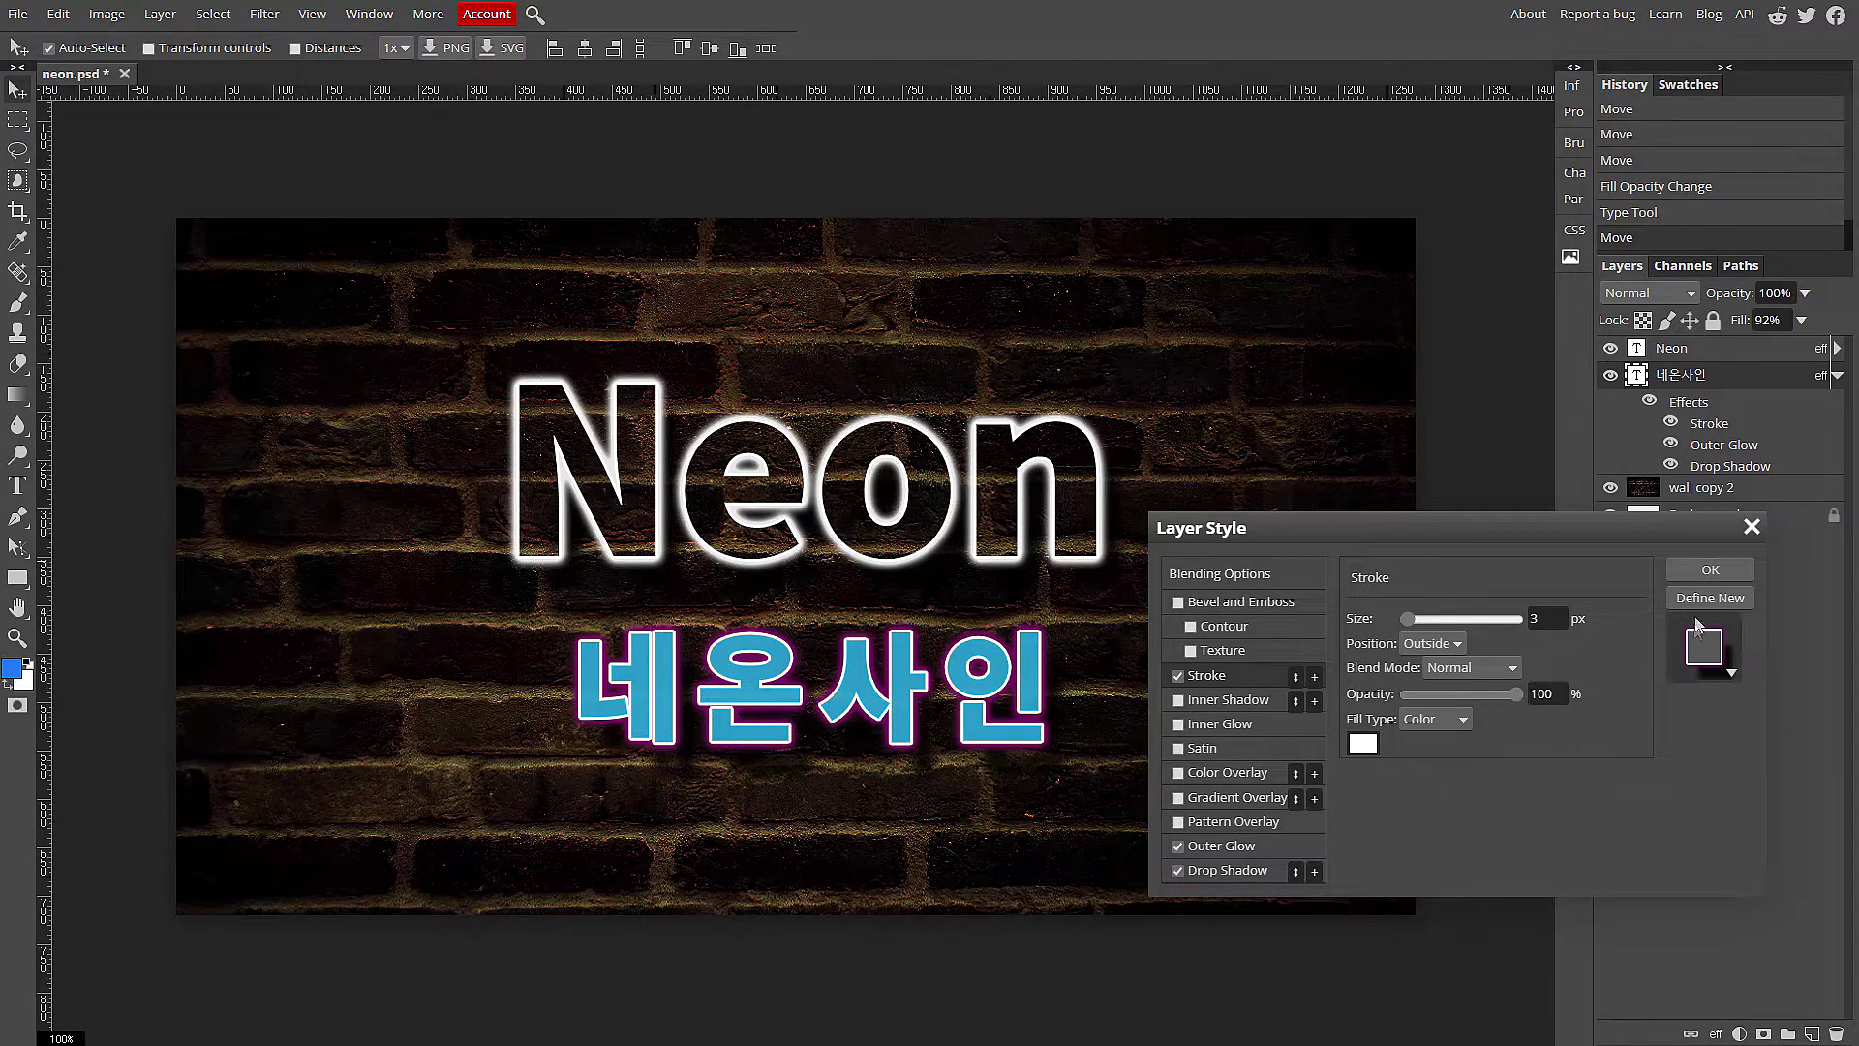
{"action": "left_click", "coordinate": [1708, 571]}
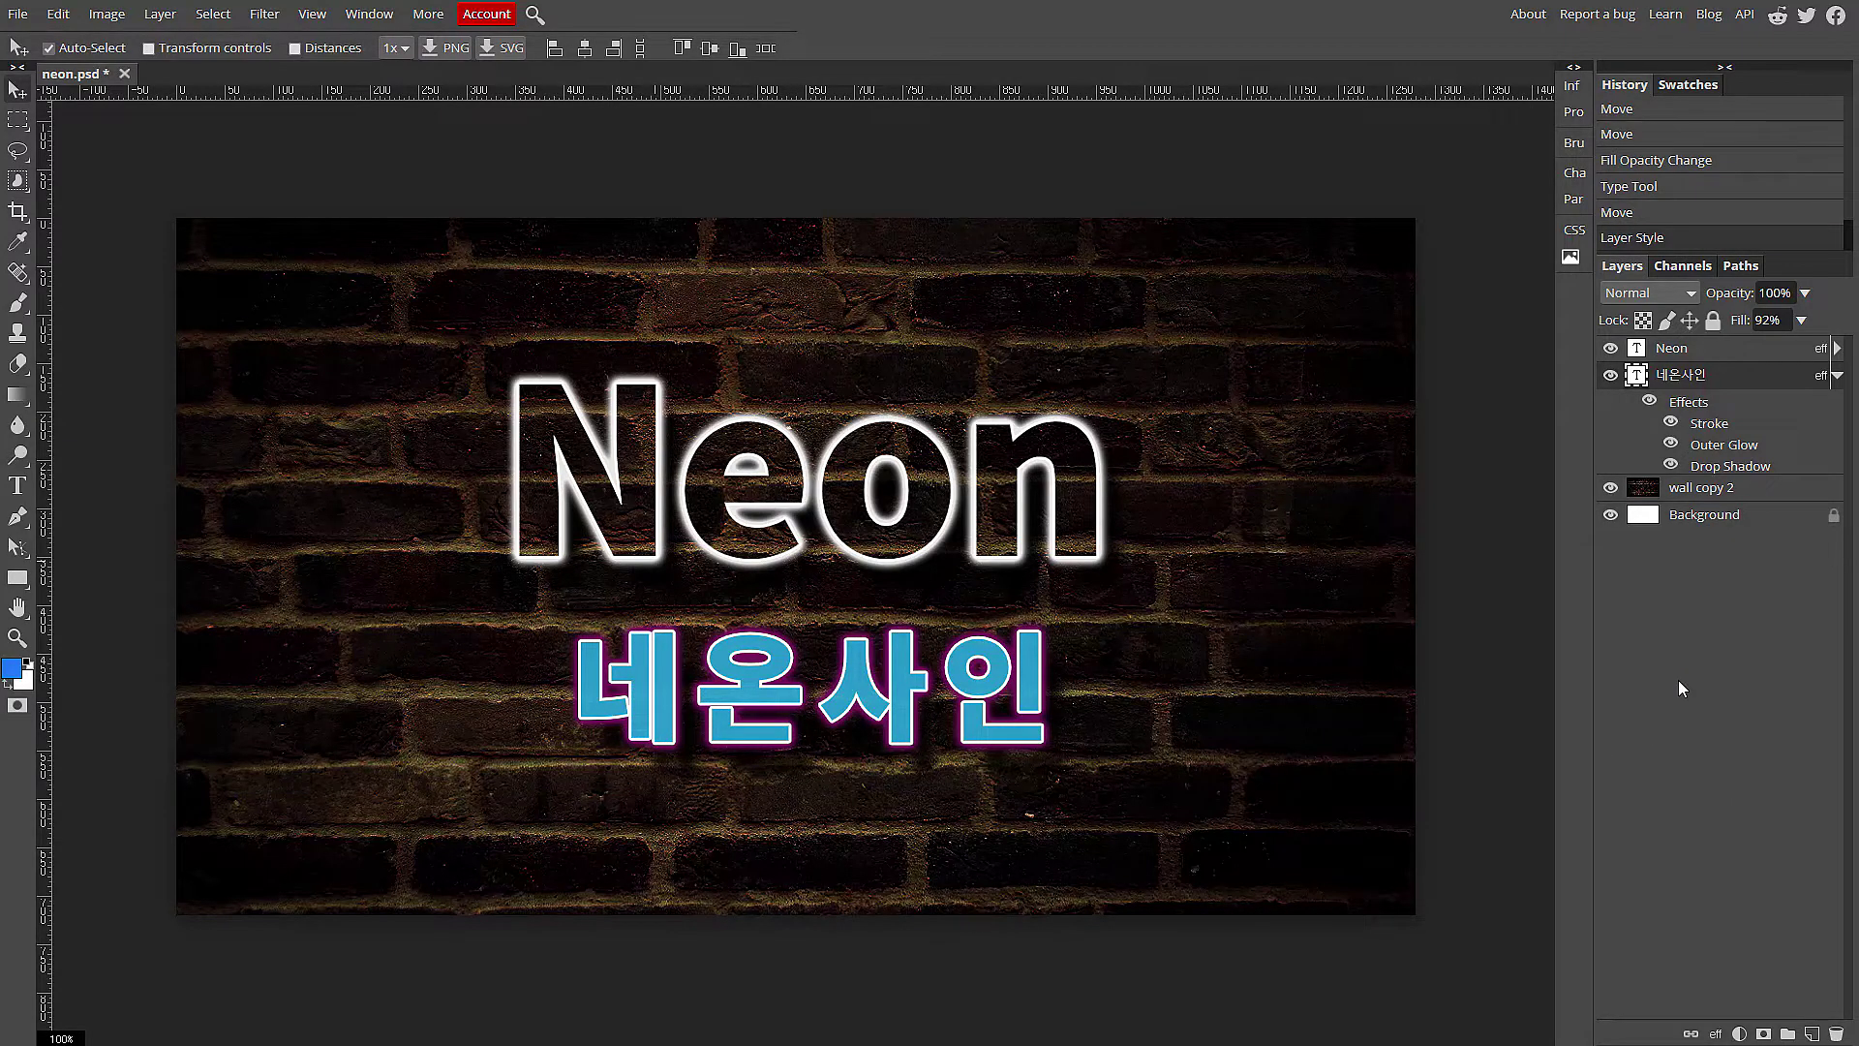
{"action": "left_click", "coordinate": [1837, 375]}
{"action": "left_click_drag", "start_coordinate": [1701, 385], "coordinate": [1660, 370]}
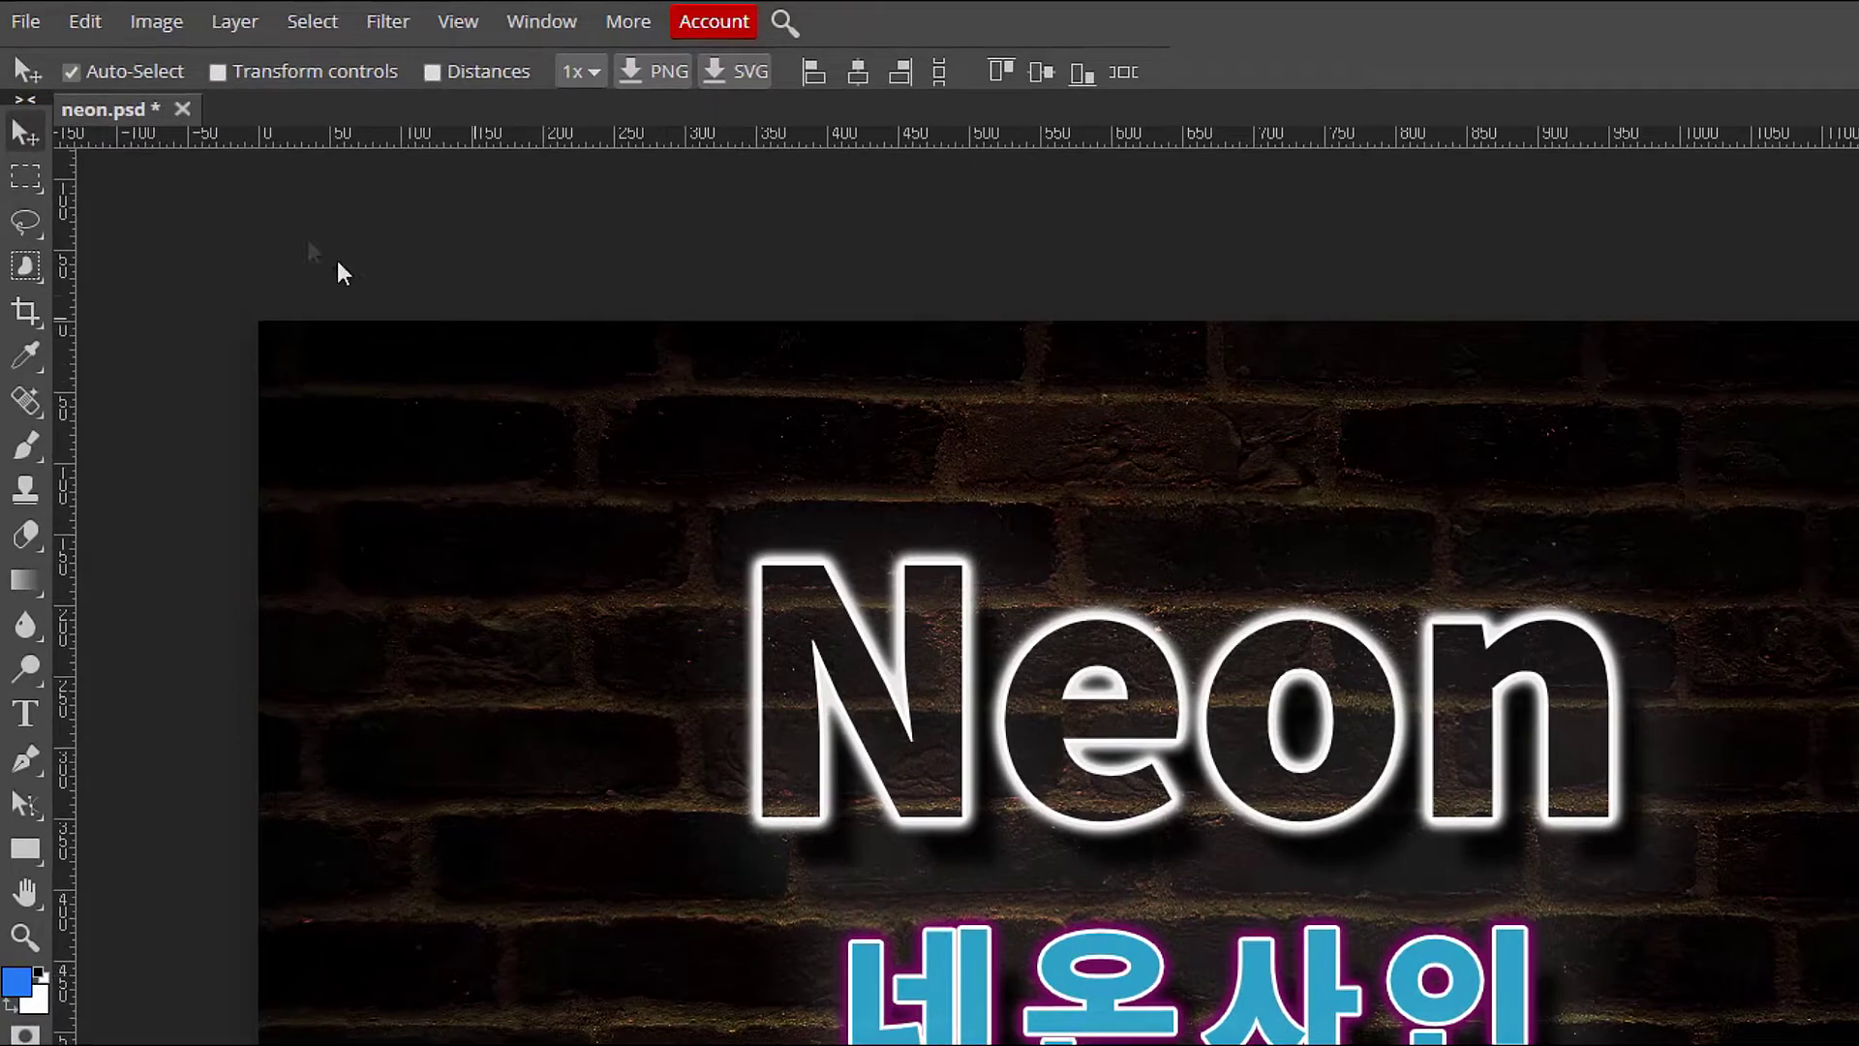
Save the design as a PSD and choose JPG as the export format
{"action": "left_click", "coordinate": [27, 21]}
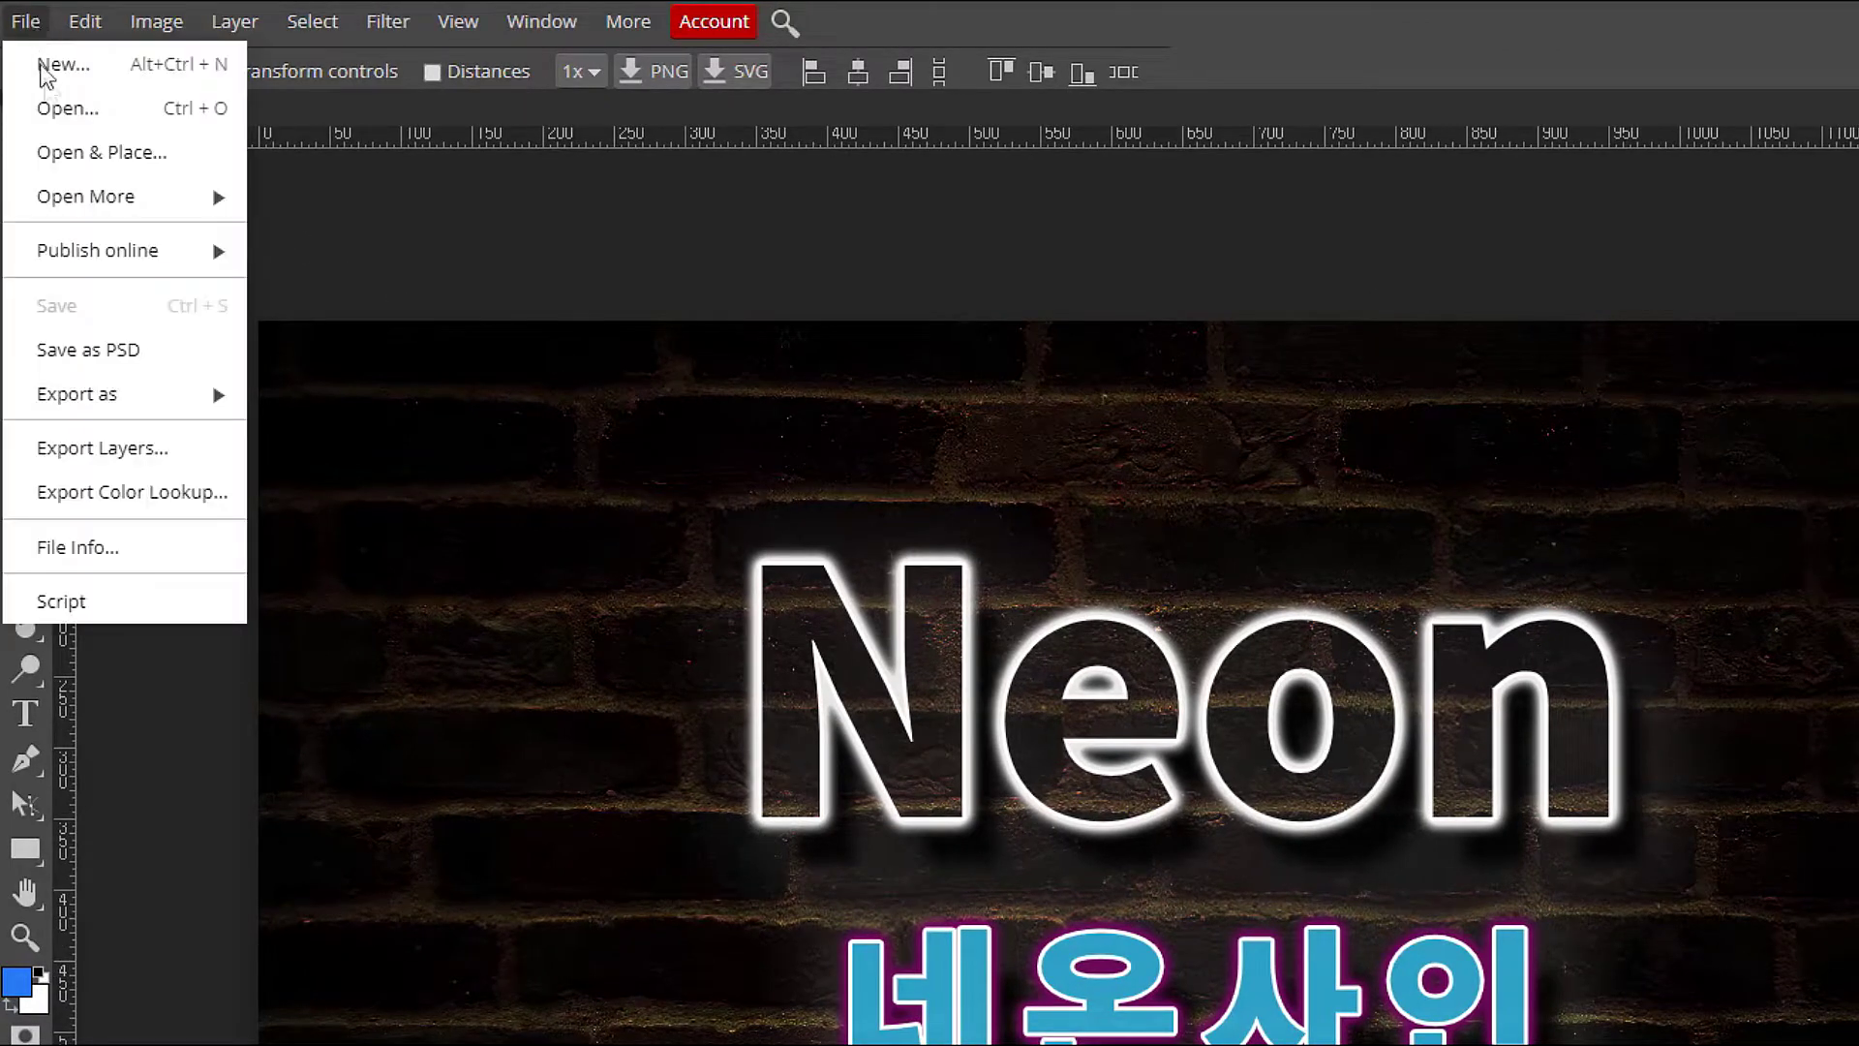
{"action": "left_click", "coordinate": [123, 351]}
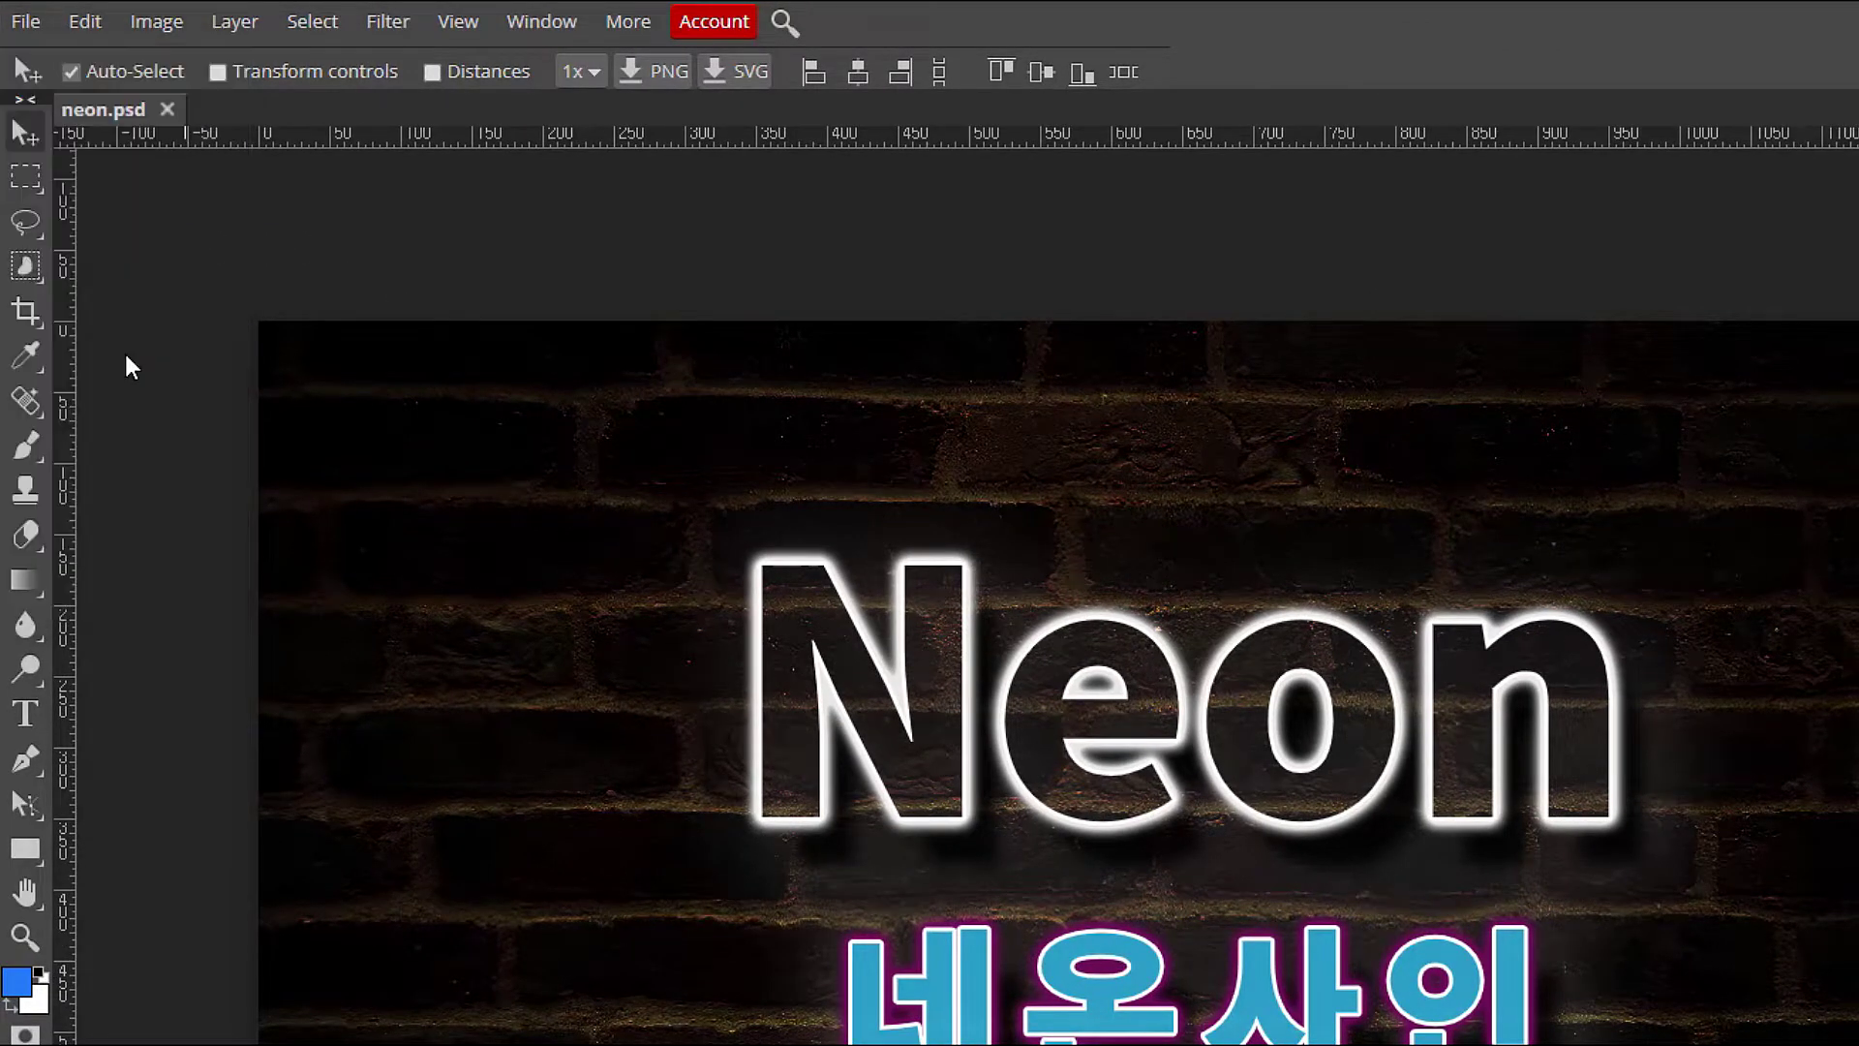
{"action": "scroll", "coordinate": [1212, 905], "scroll_direction": "down", "scroll_amount": 1}
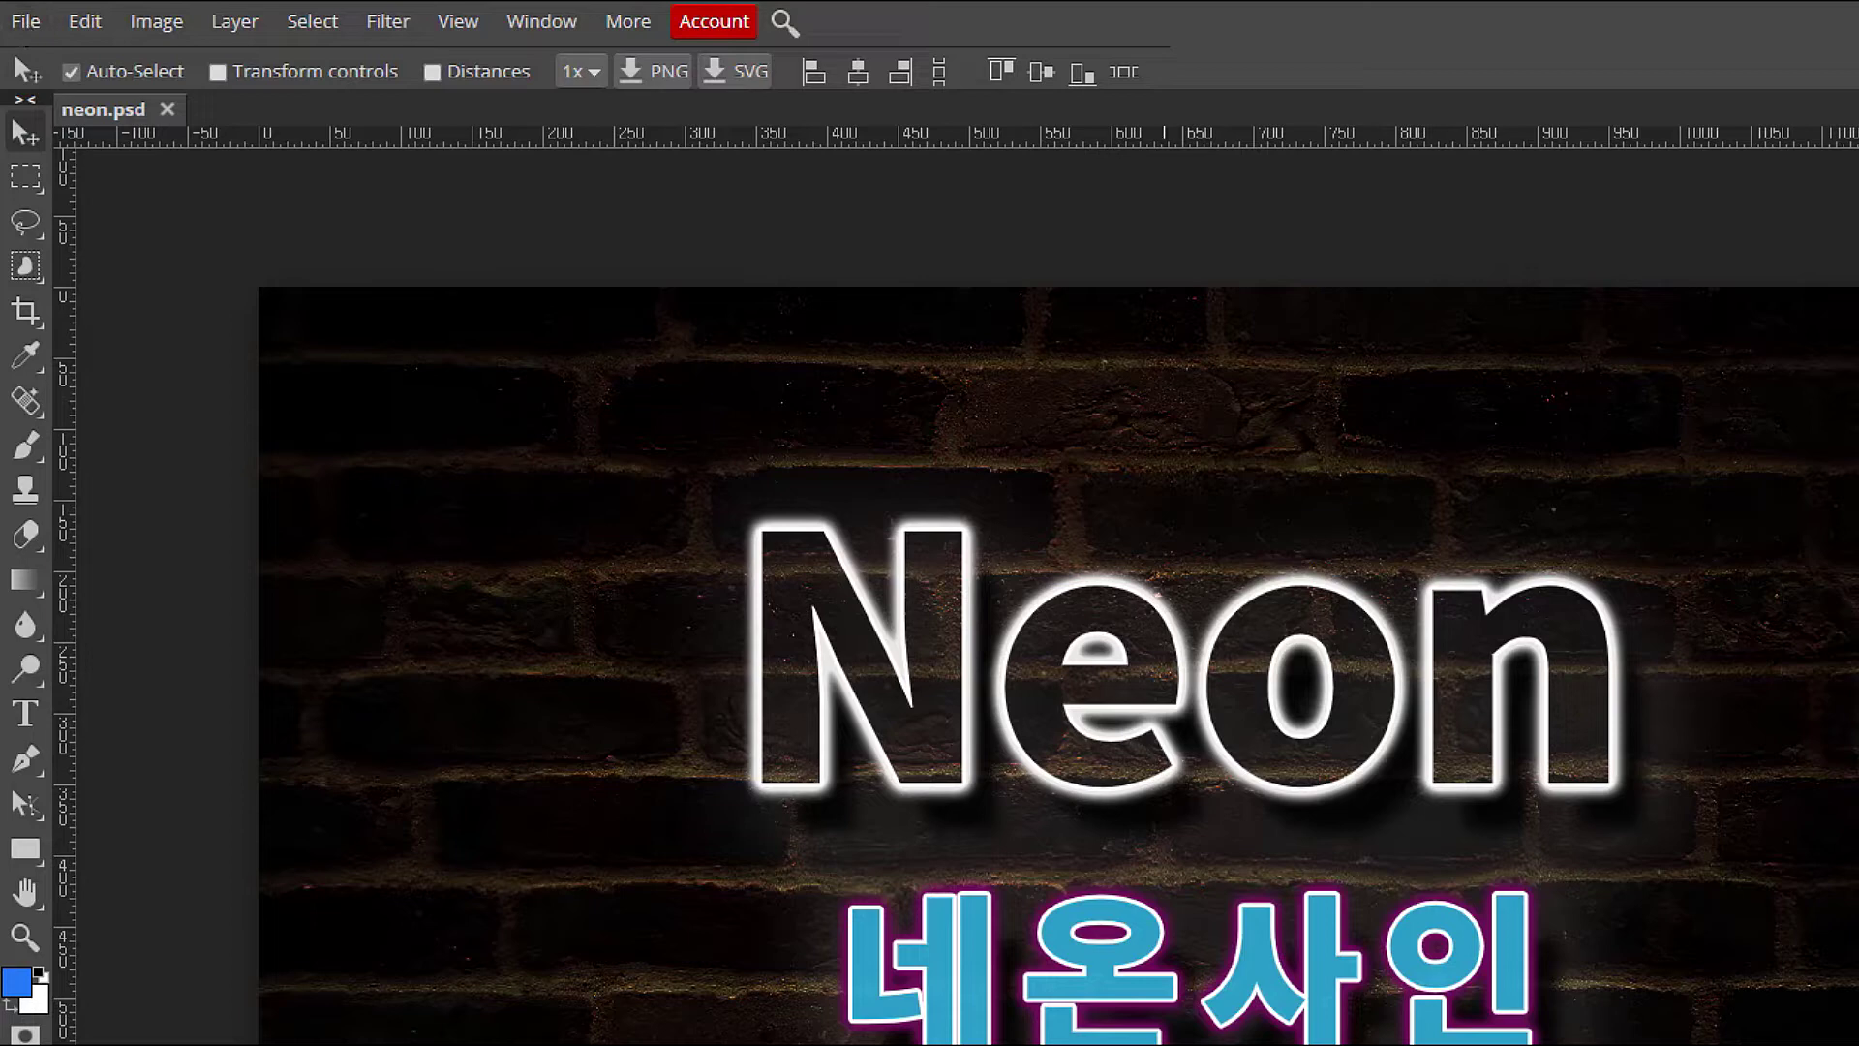
{"action": "scroll", "coordinate": [329, 651], "scroll_direction": "up", "scroll_amount": 1}
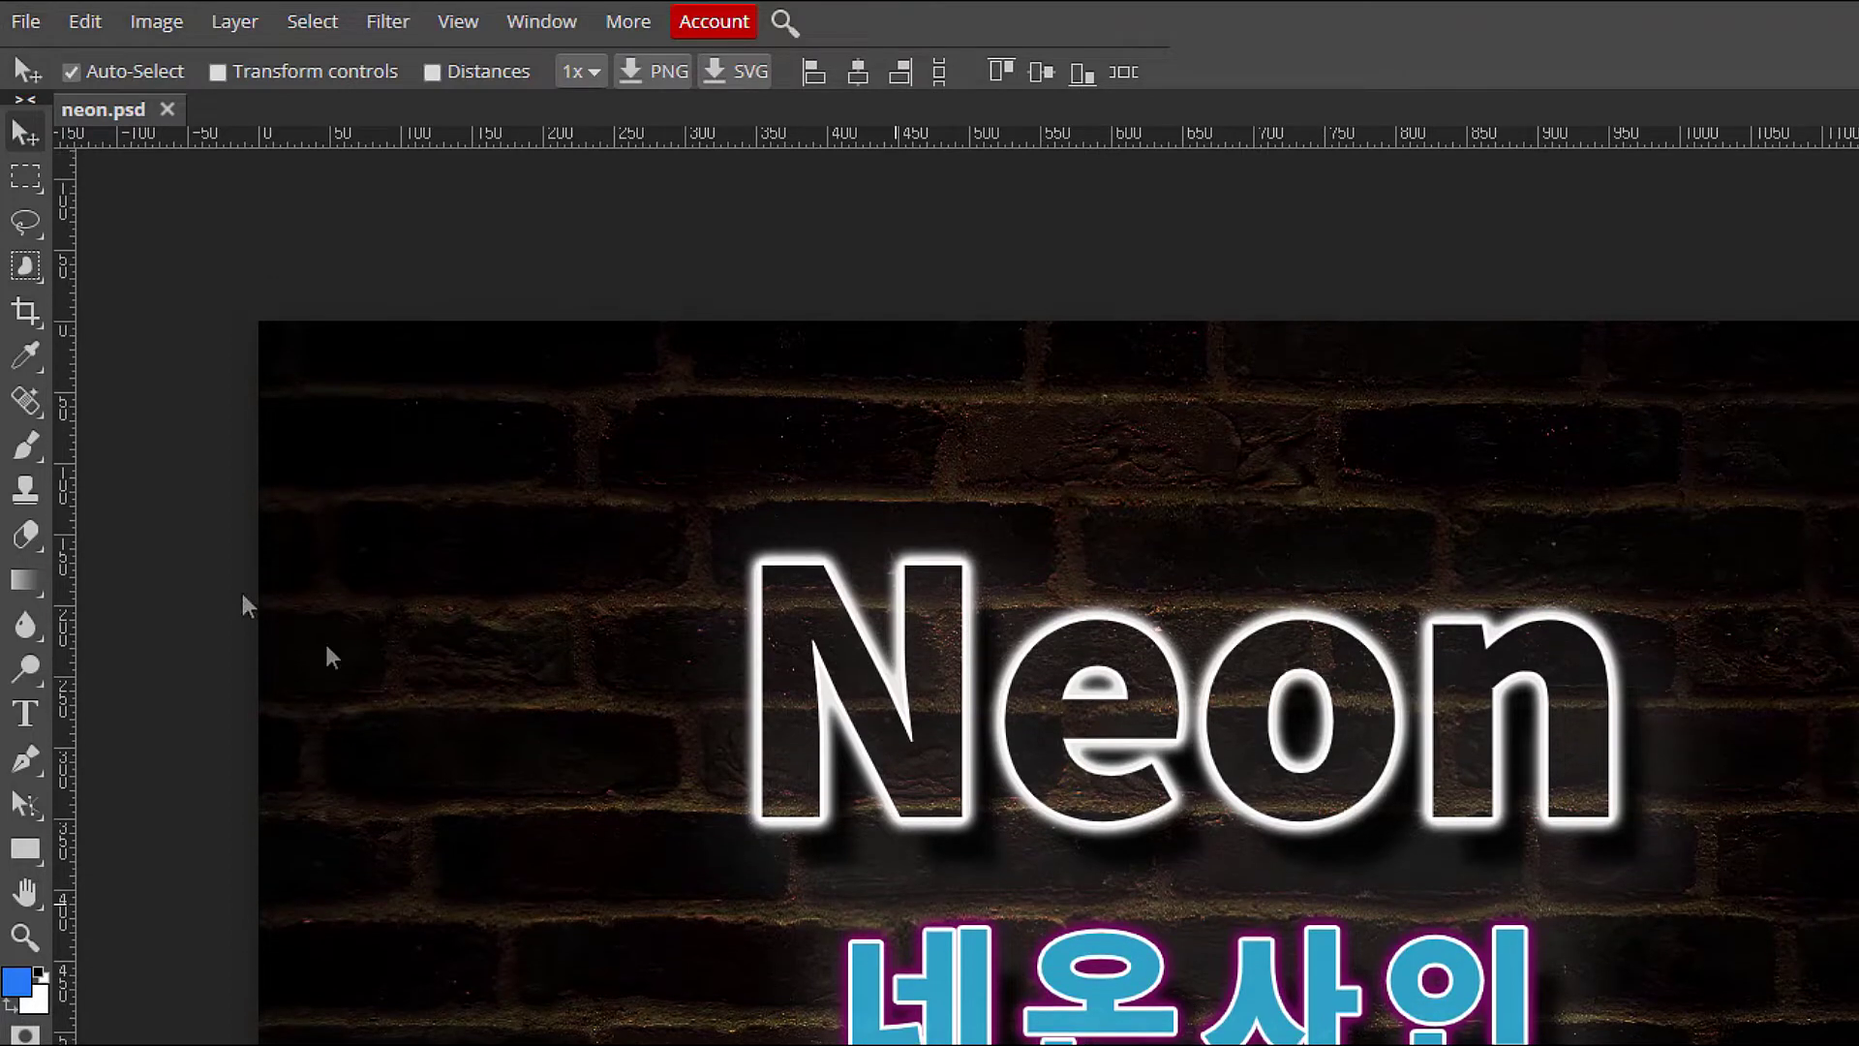
{"action": "left_click", "coordinate": [27, 21]}
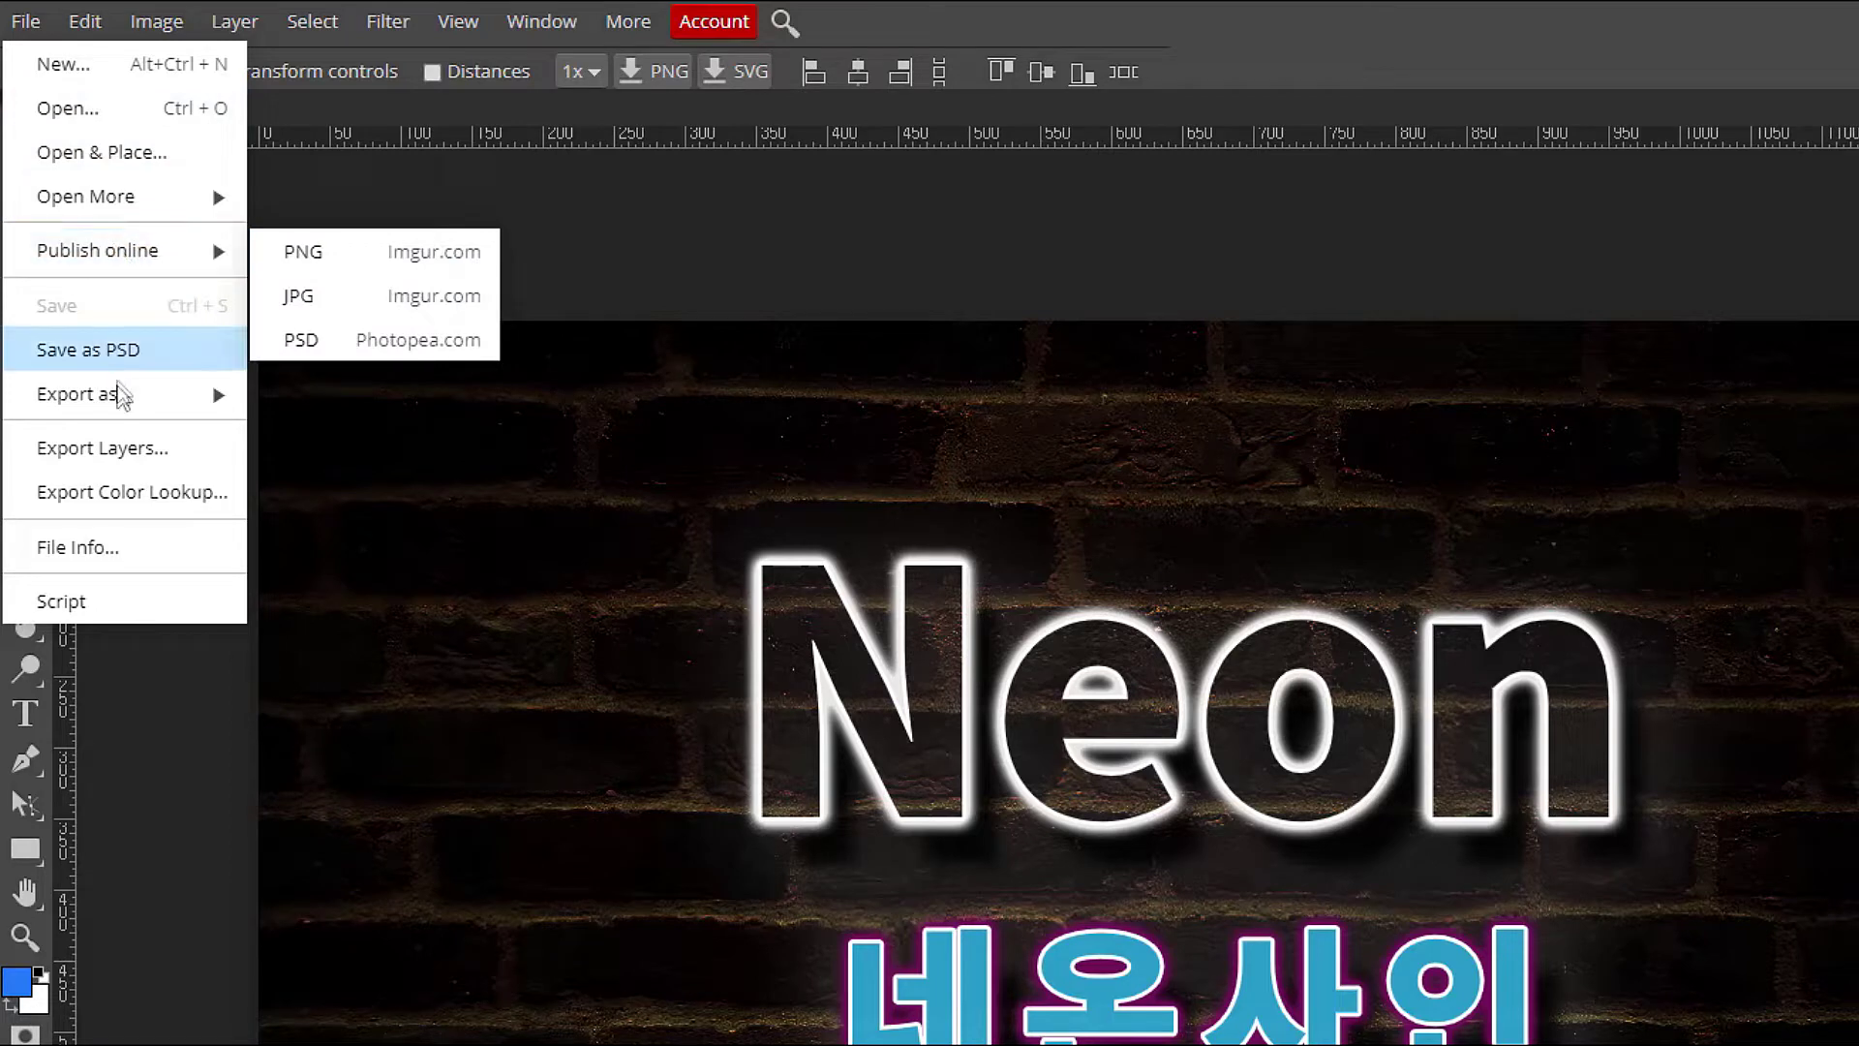
{"action": "mouse_move", "coordinate": [87, 393]}
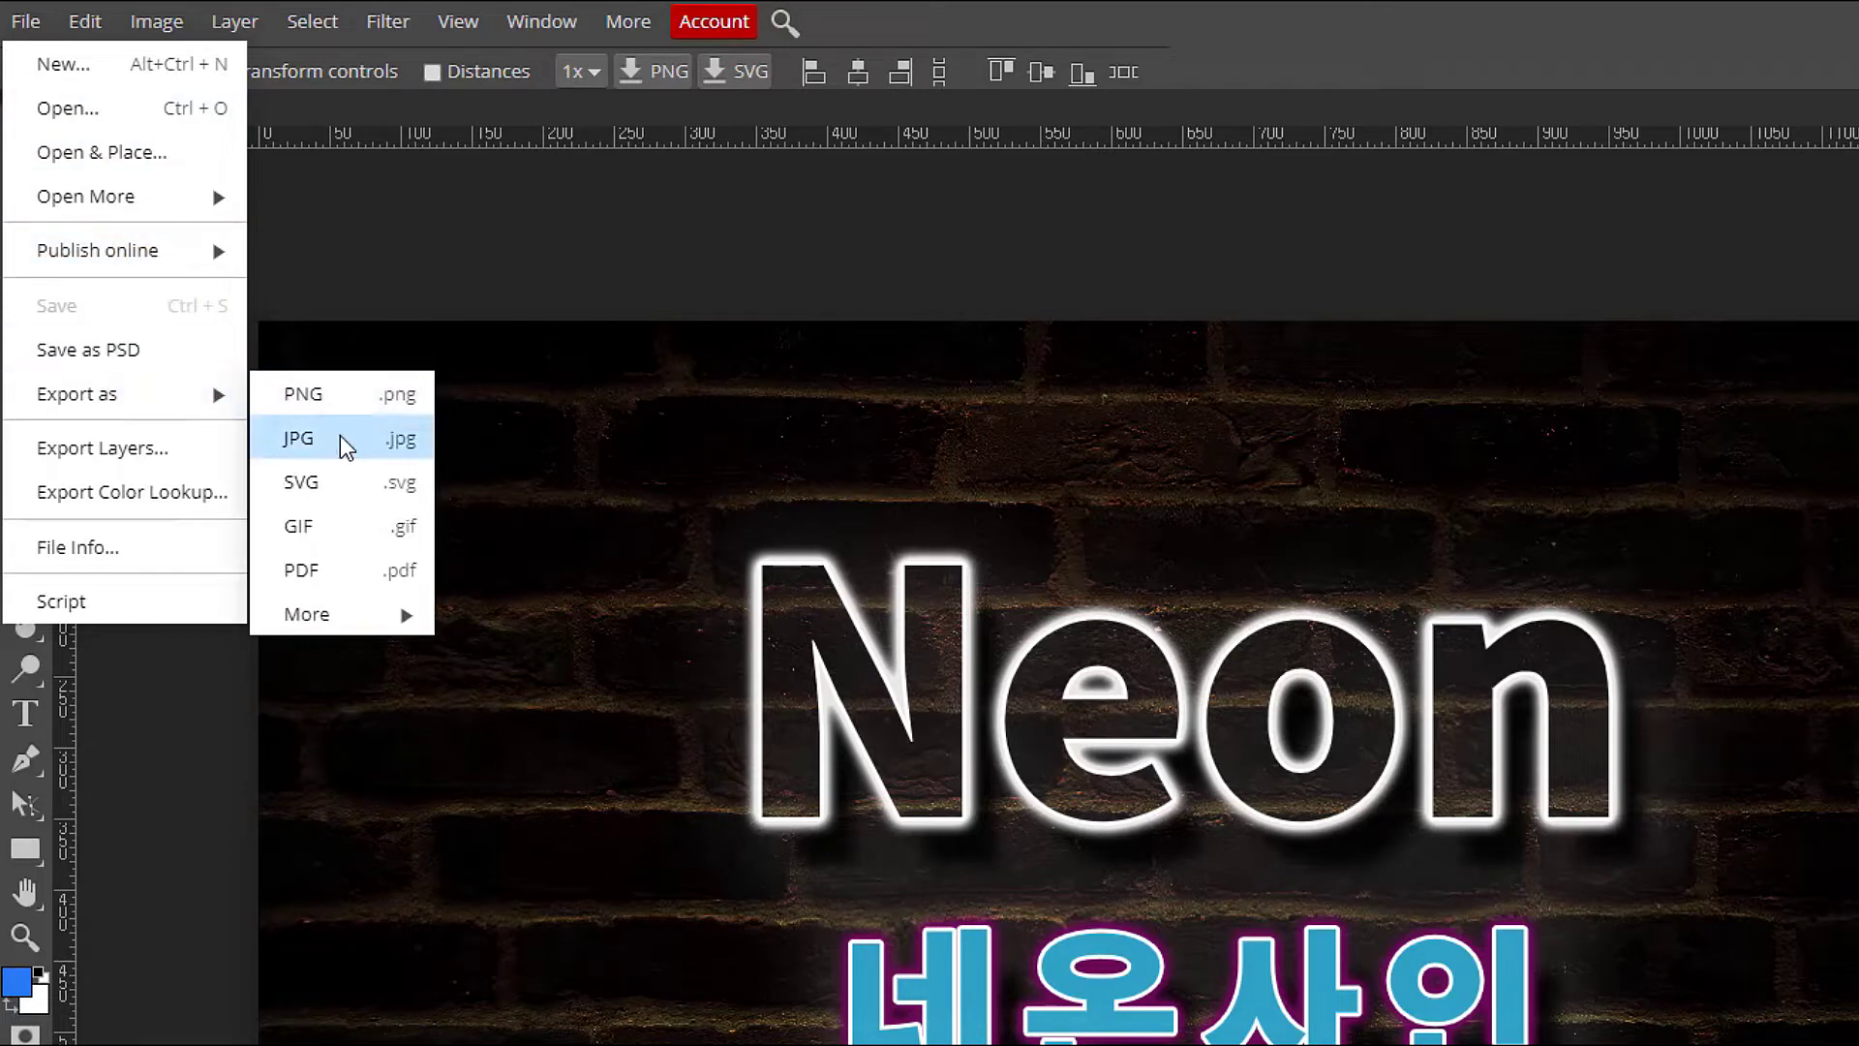
{"action": "left_click", "coordinate": [340, 438]}
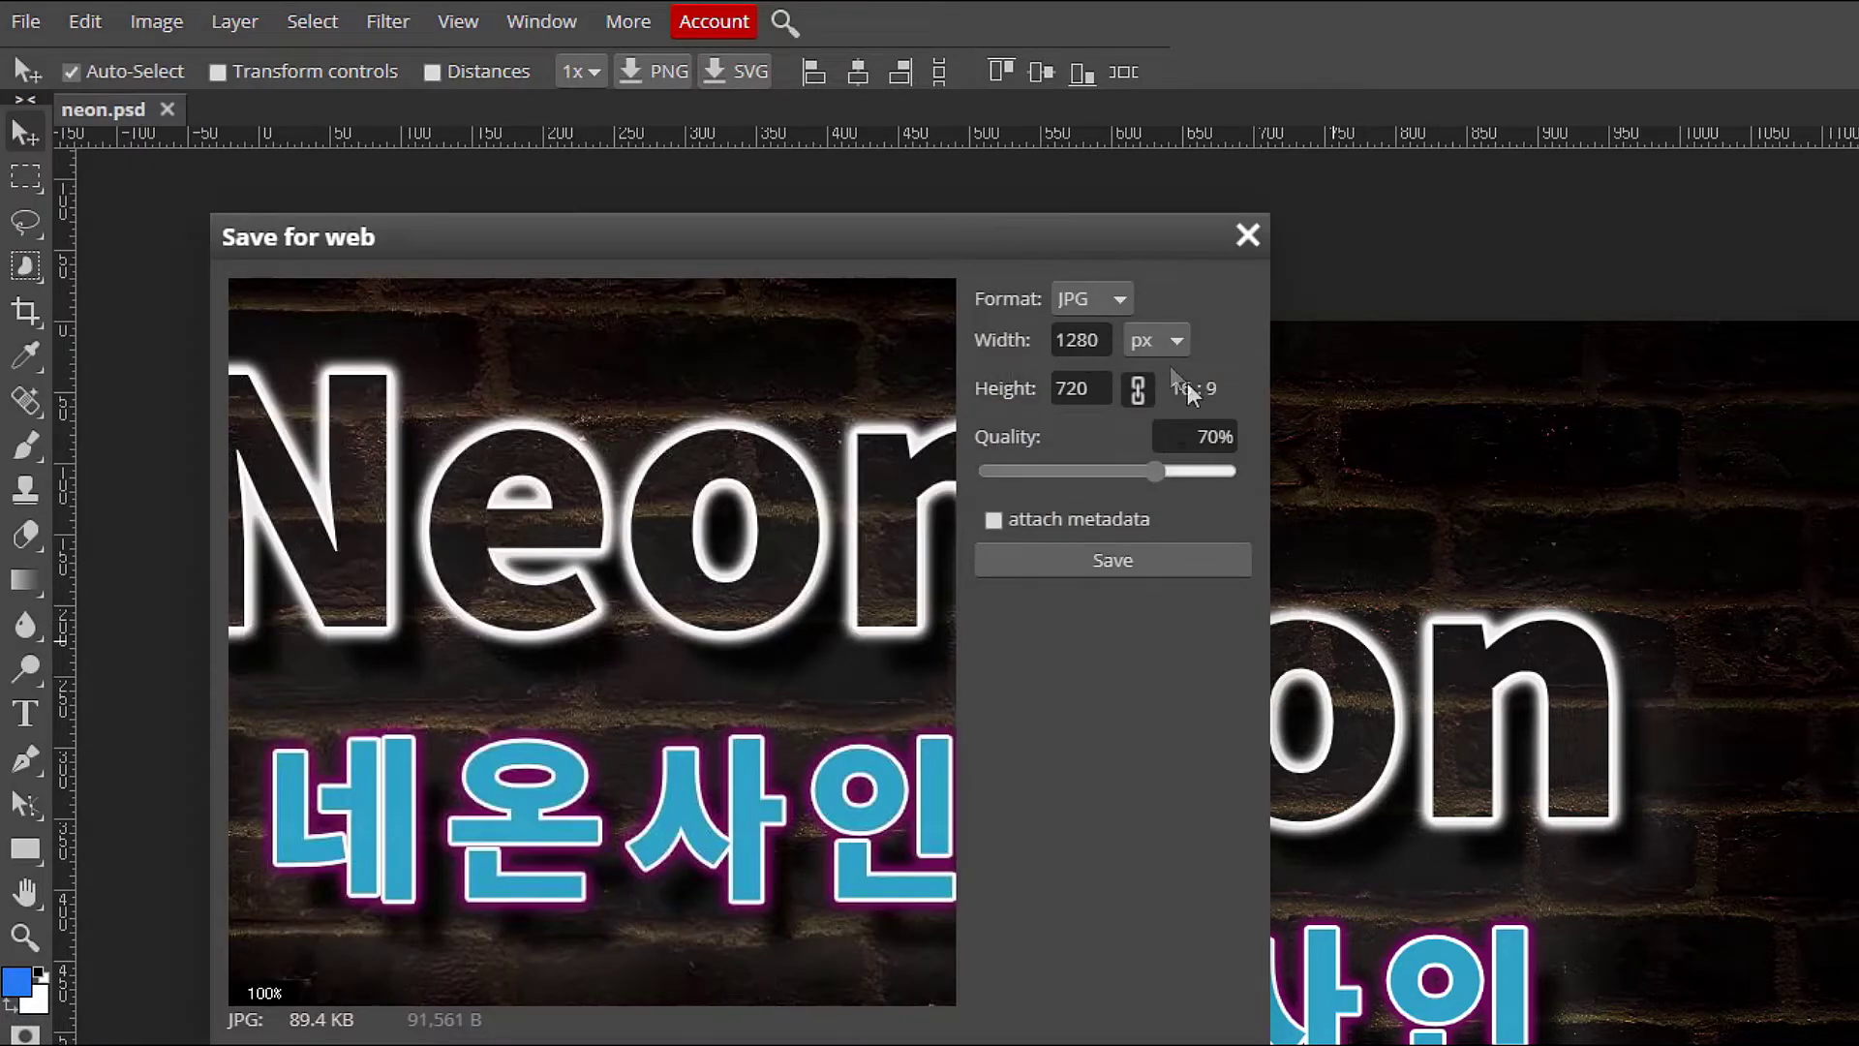
Export the JPG at 87% quality and save the downloaded neon.jpg
{"action": "left_click", "coordinate": [1160, 476]}
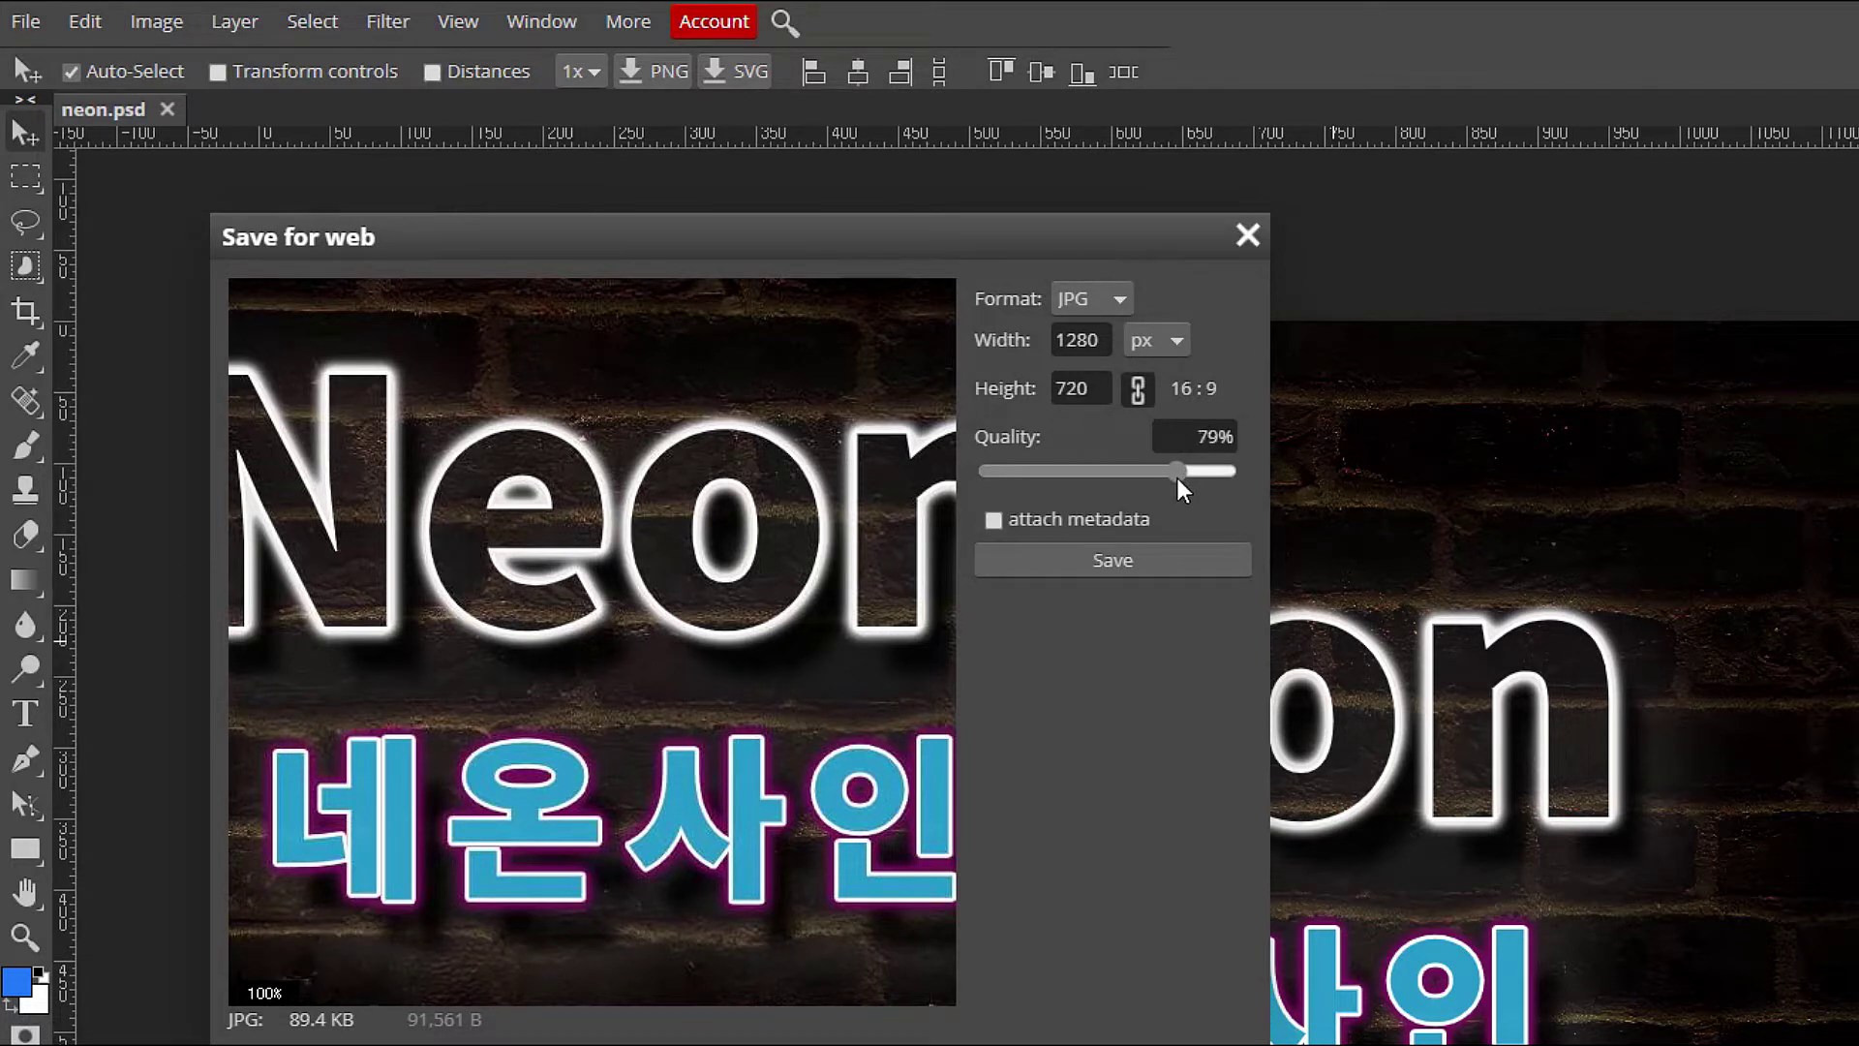
{"action": "left_click", "coordinate": [1195, 478]}
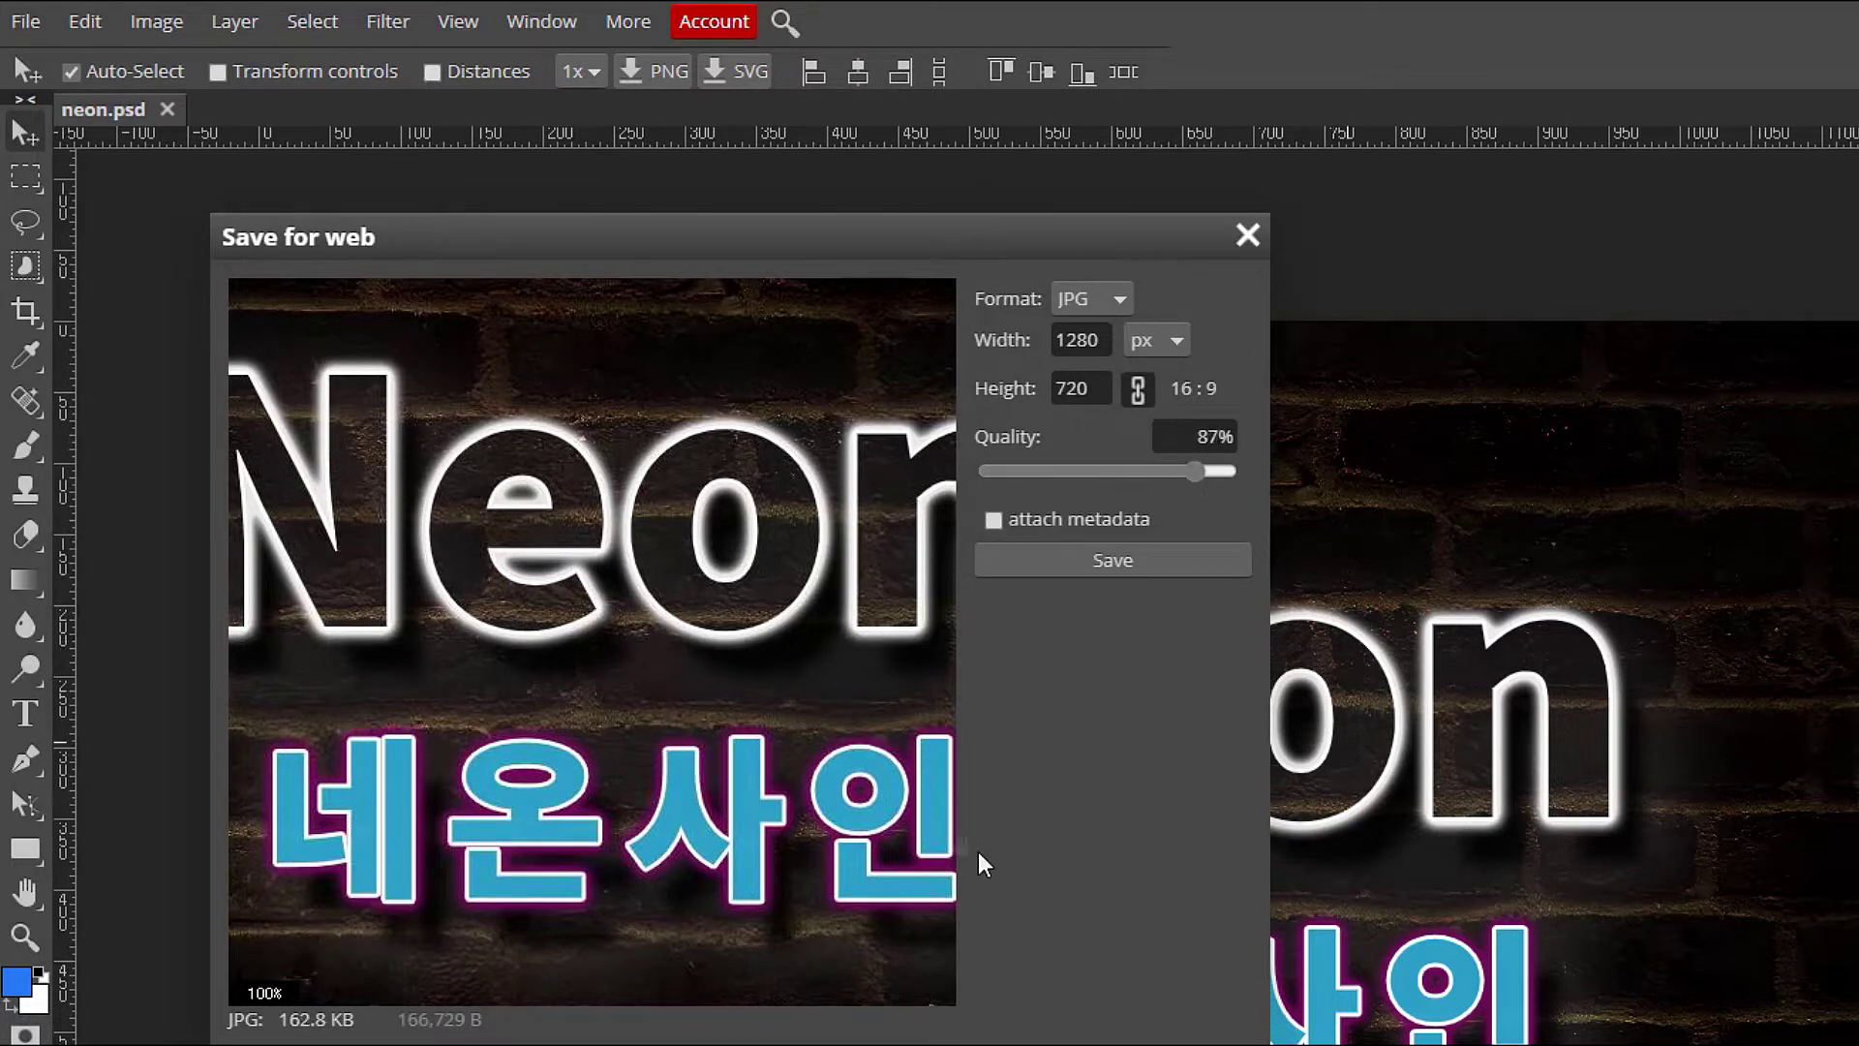
{"action": "left_click", "coordinate": [1160, 561]}
{"action": "scroll", "coordinate": [1735, 686], "scroll_direction": "down", "scroll_amount": 1}
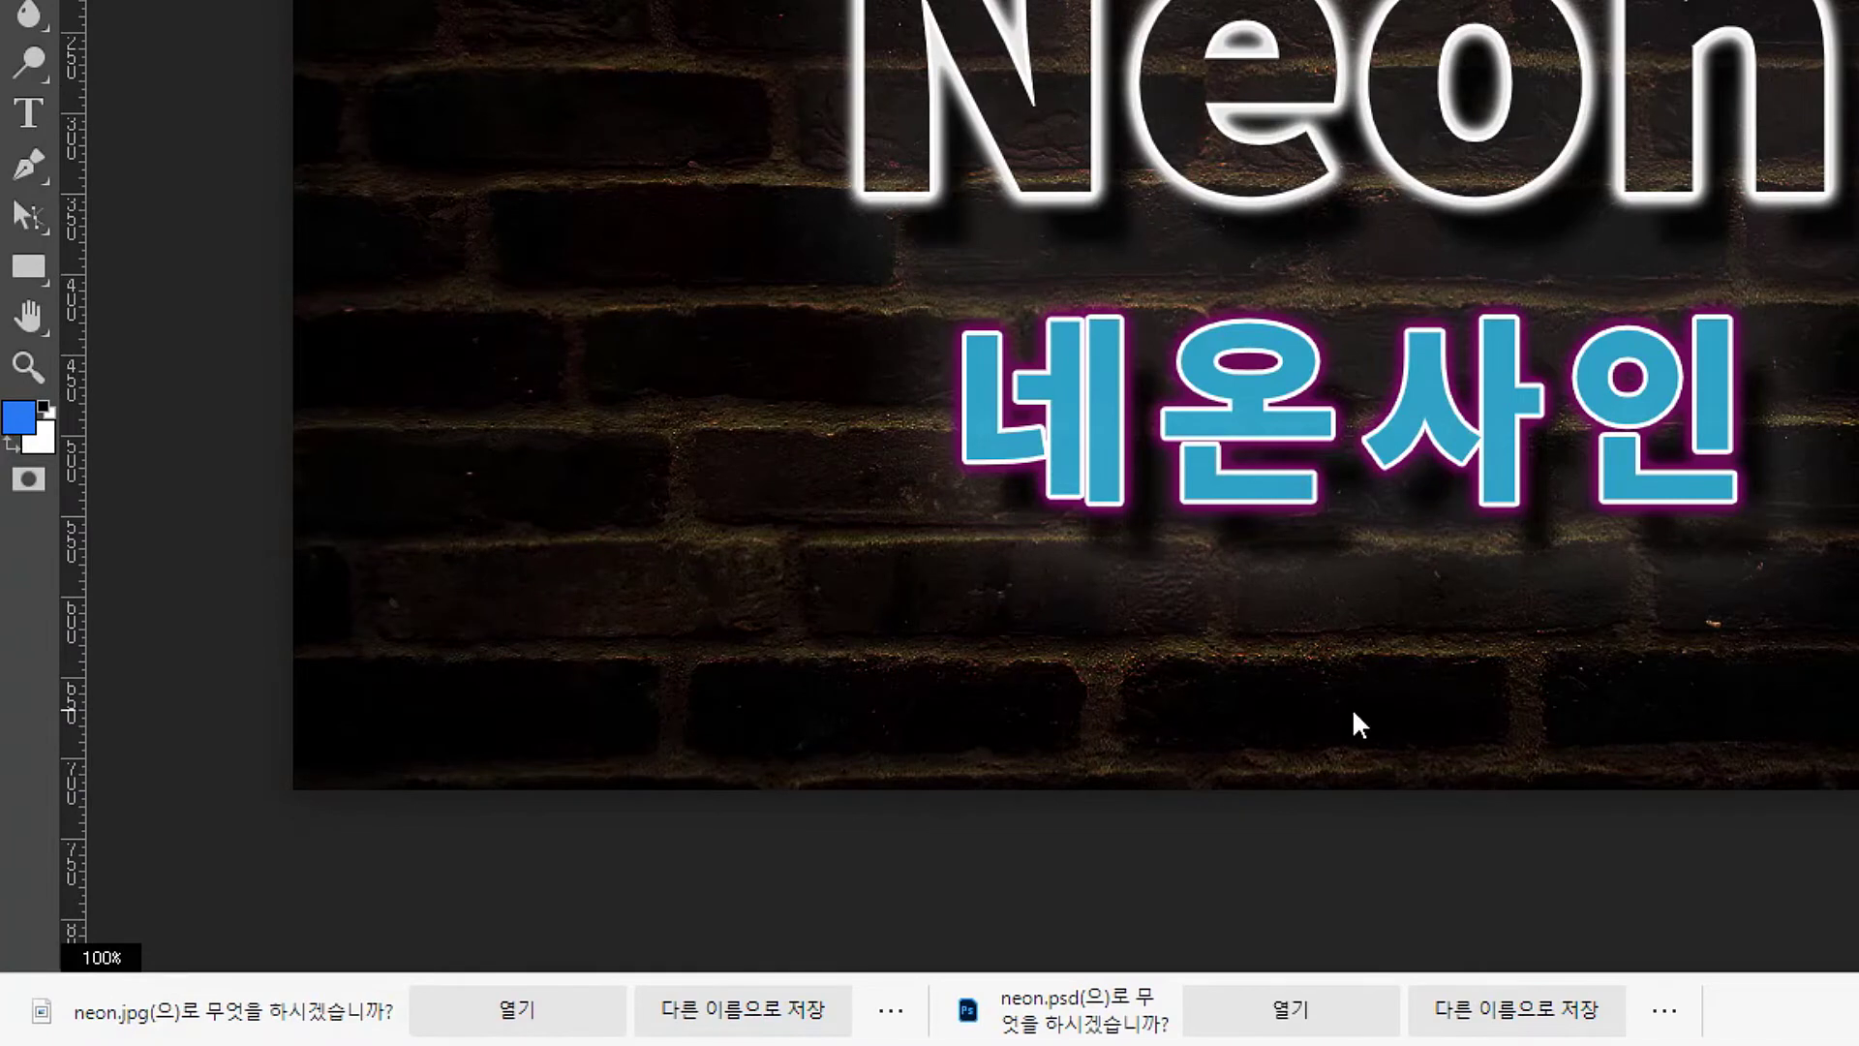
{"action": "left_click", "coordinate": [780, 1020]}
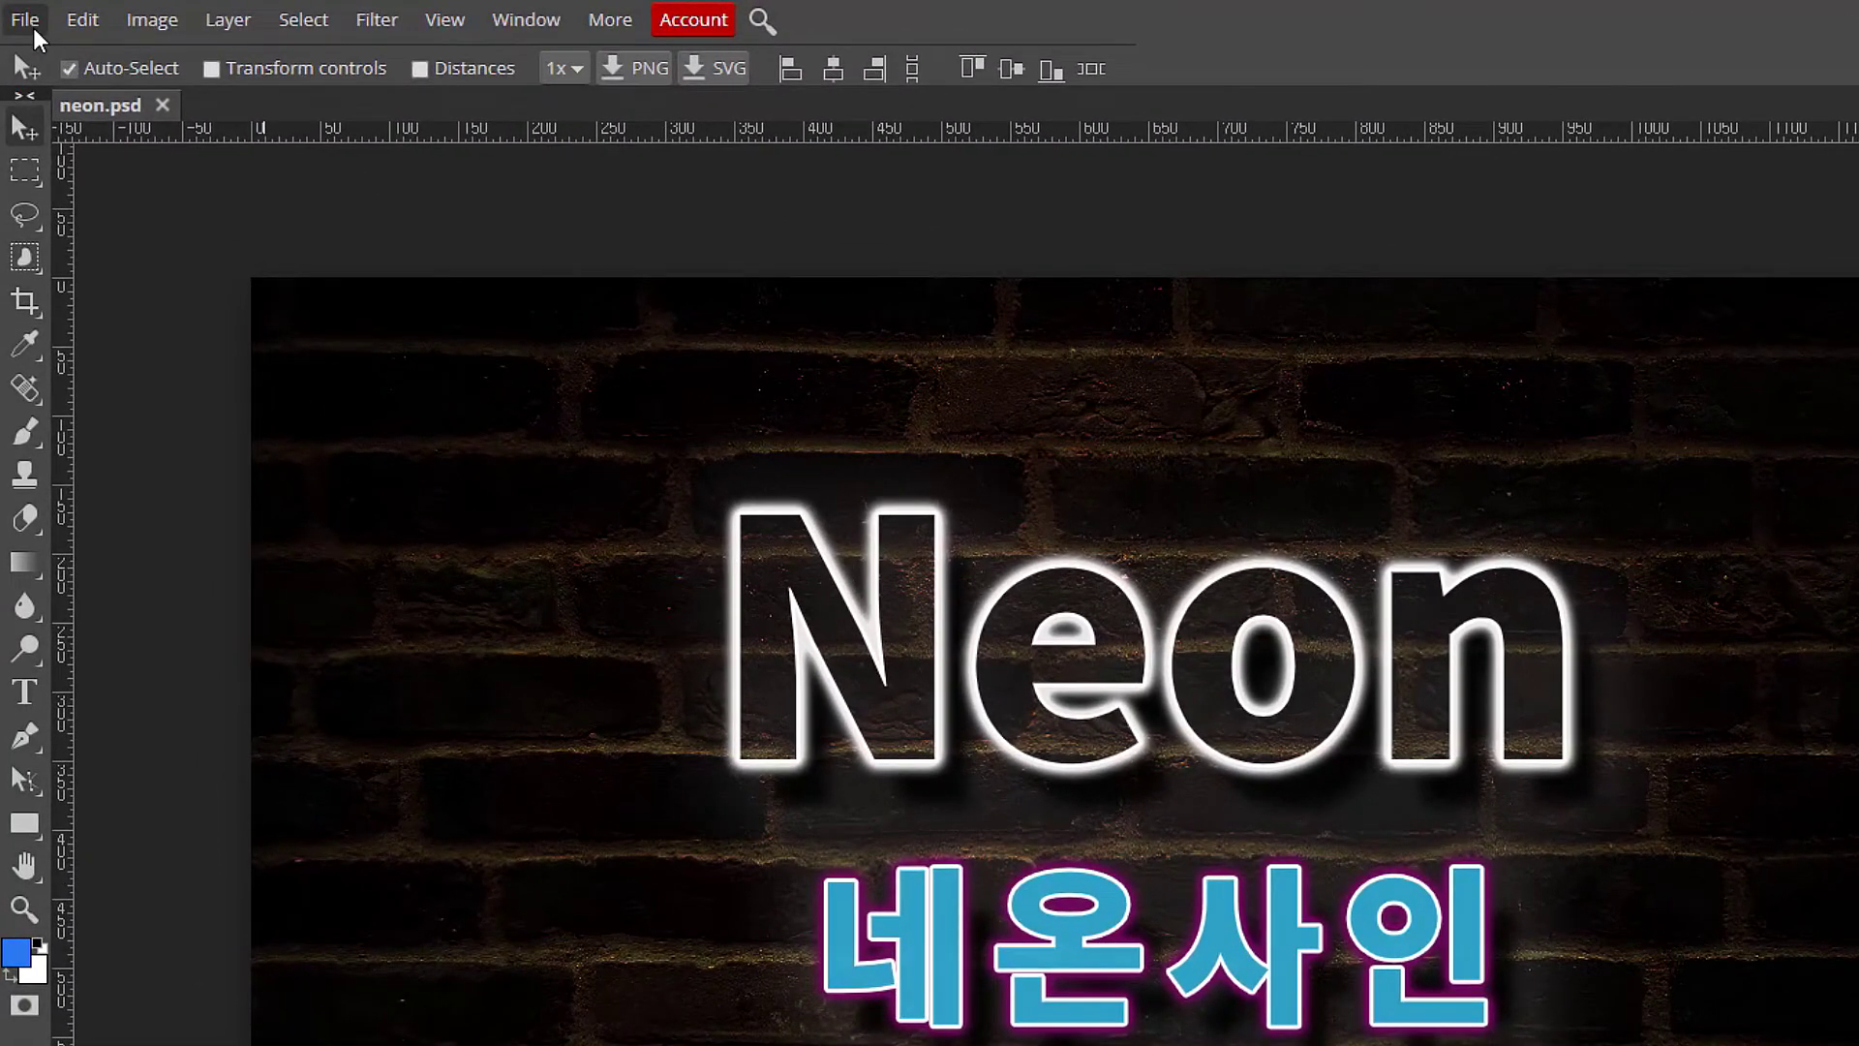
Open neon.jpg from the photopea folder to review the final image
{"action": "left_click", "coordinate": [33, 27]}
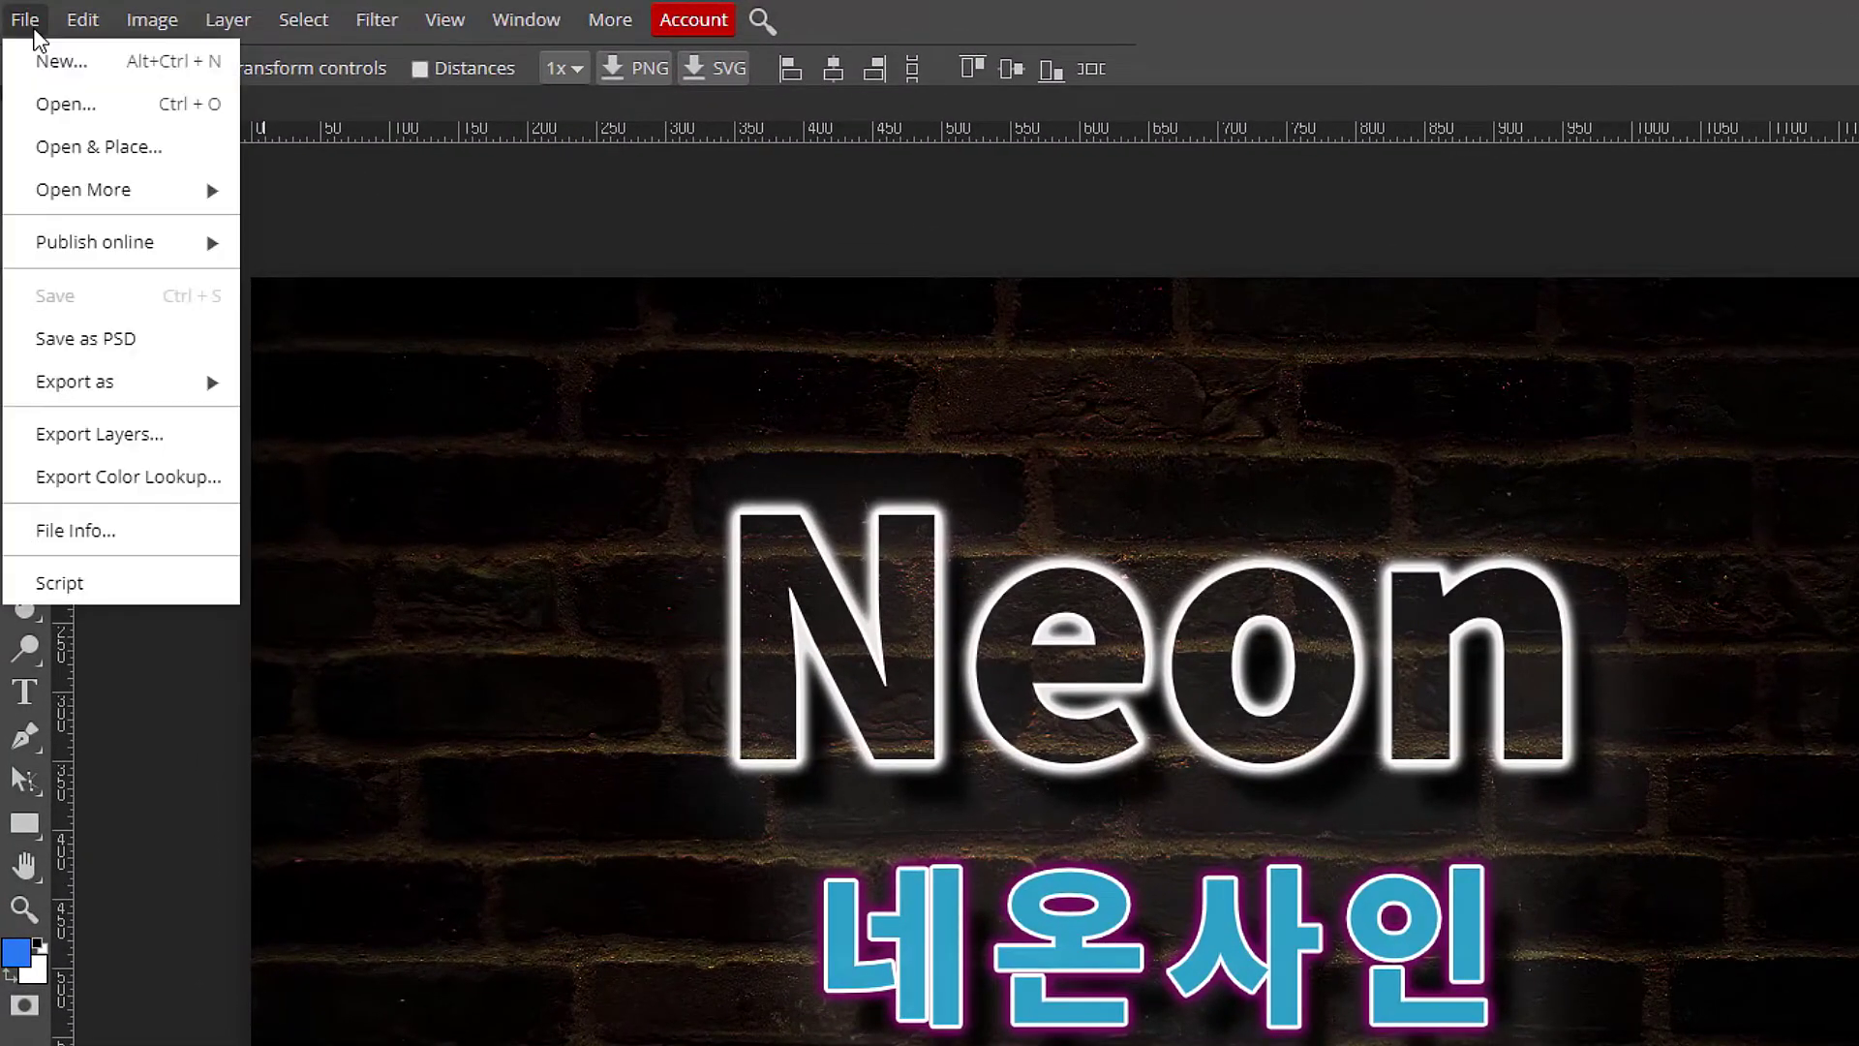
{"action": "left_click", "coordinate": [68, 100]}
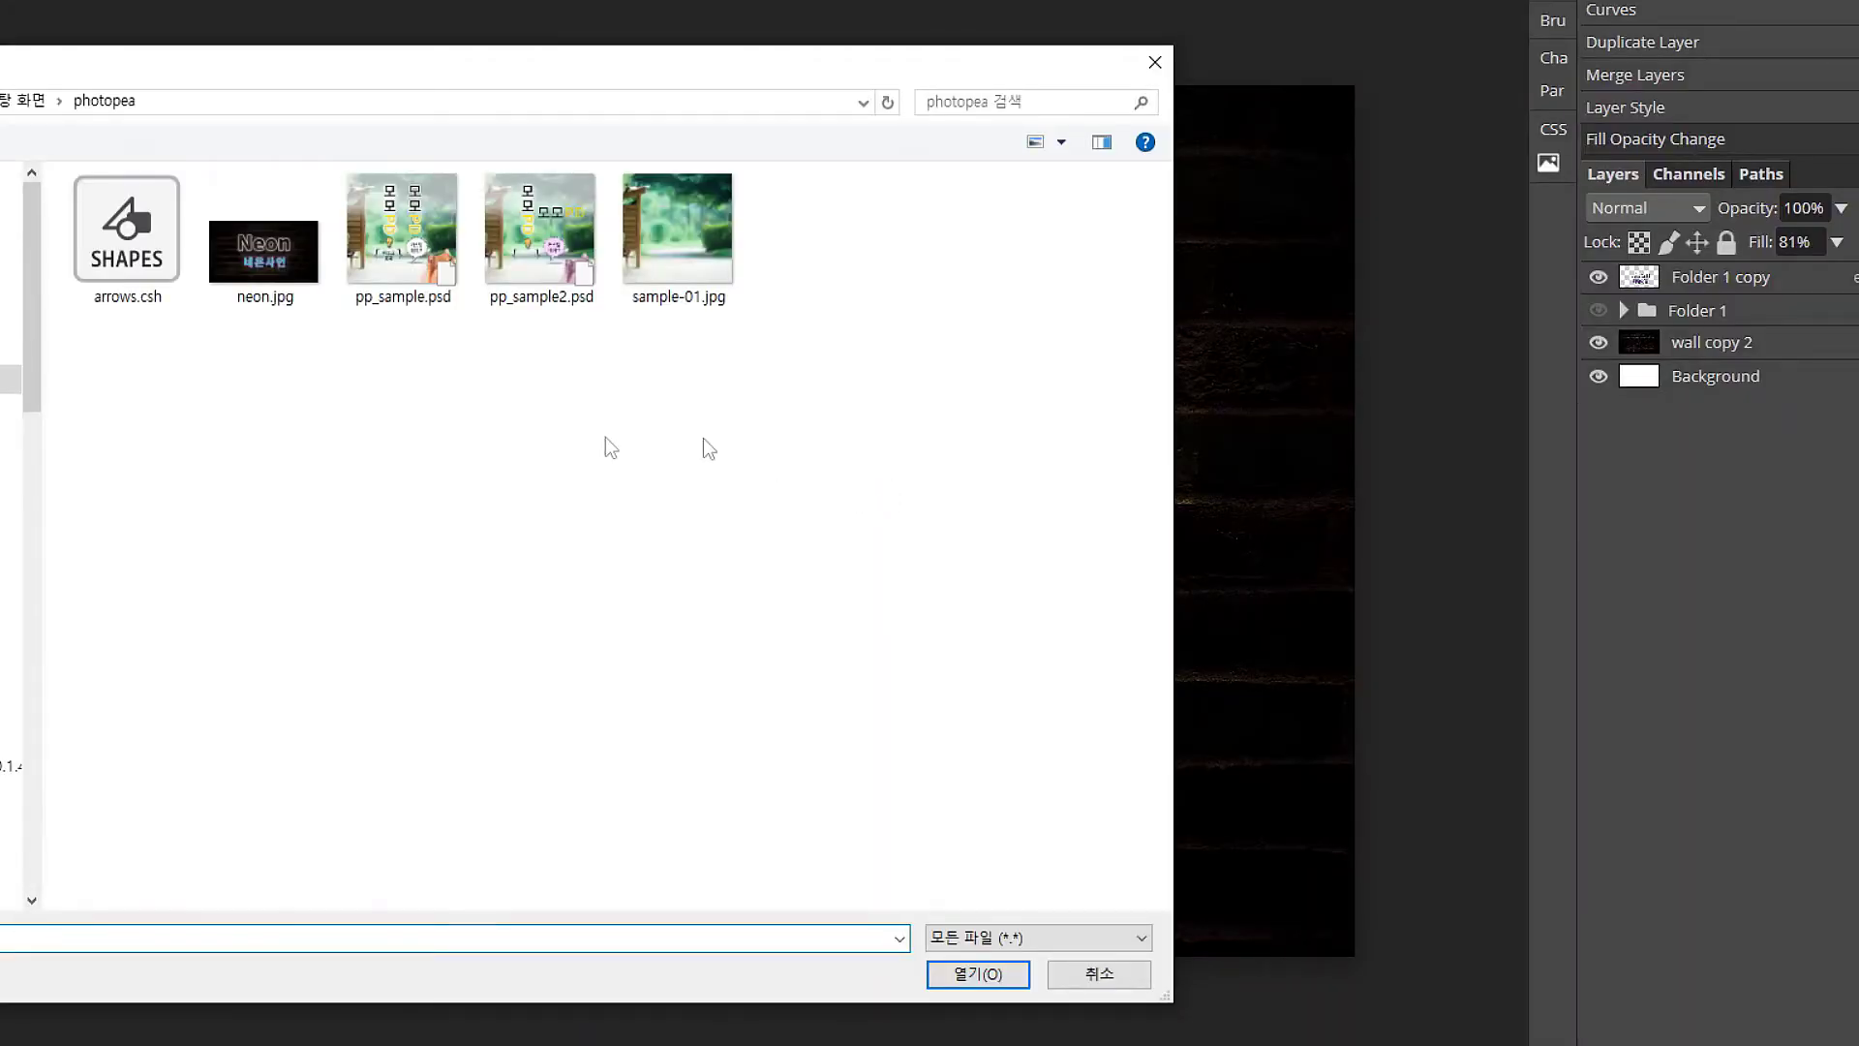
{"action": "left_click", "coordinate": [258, 228]}
{"action": "left_click", "coordinate": [992, 976]}
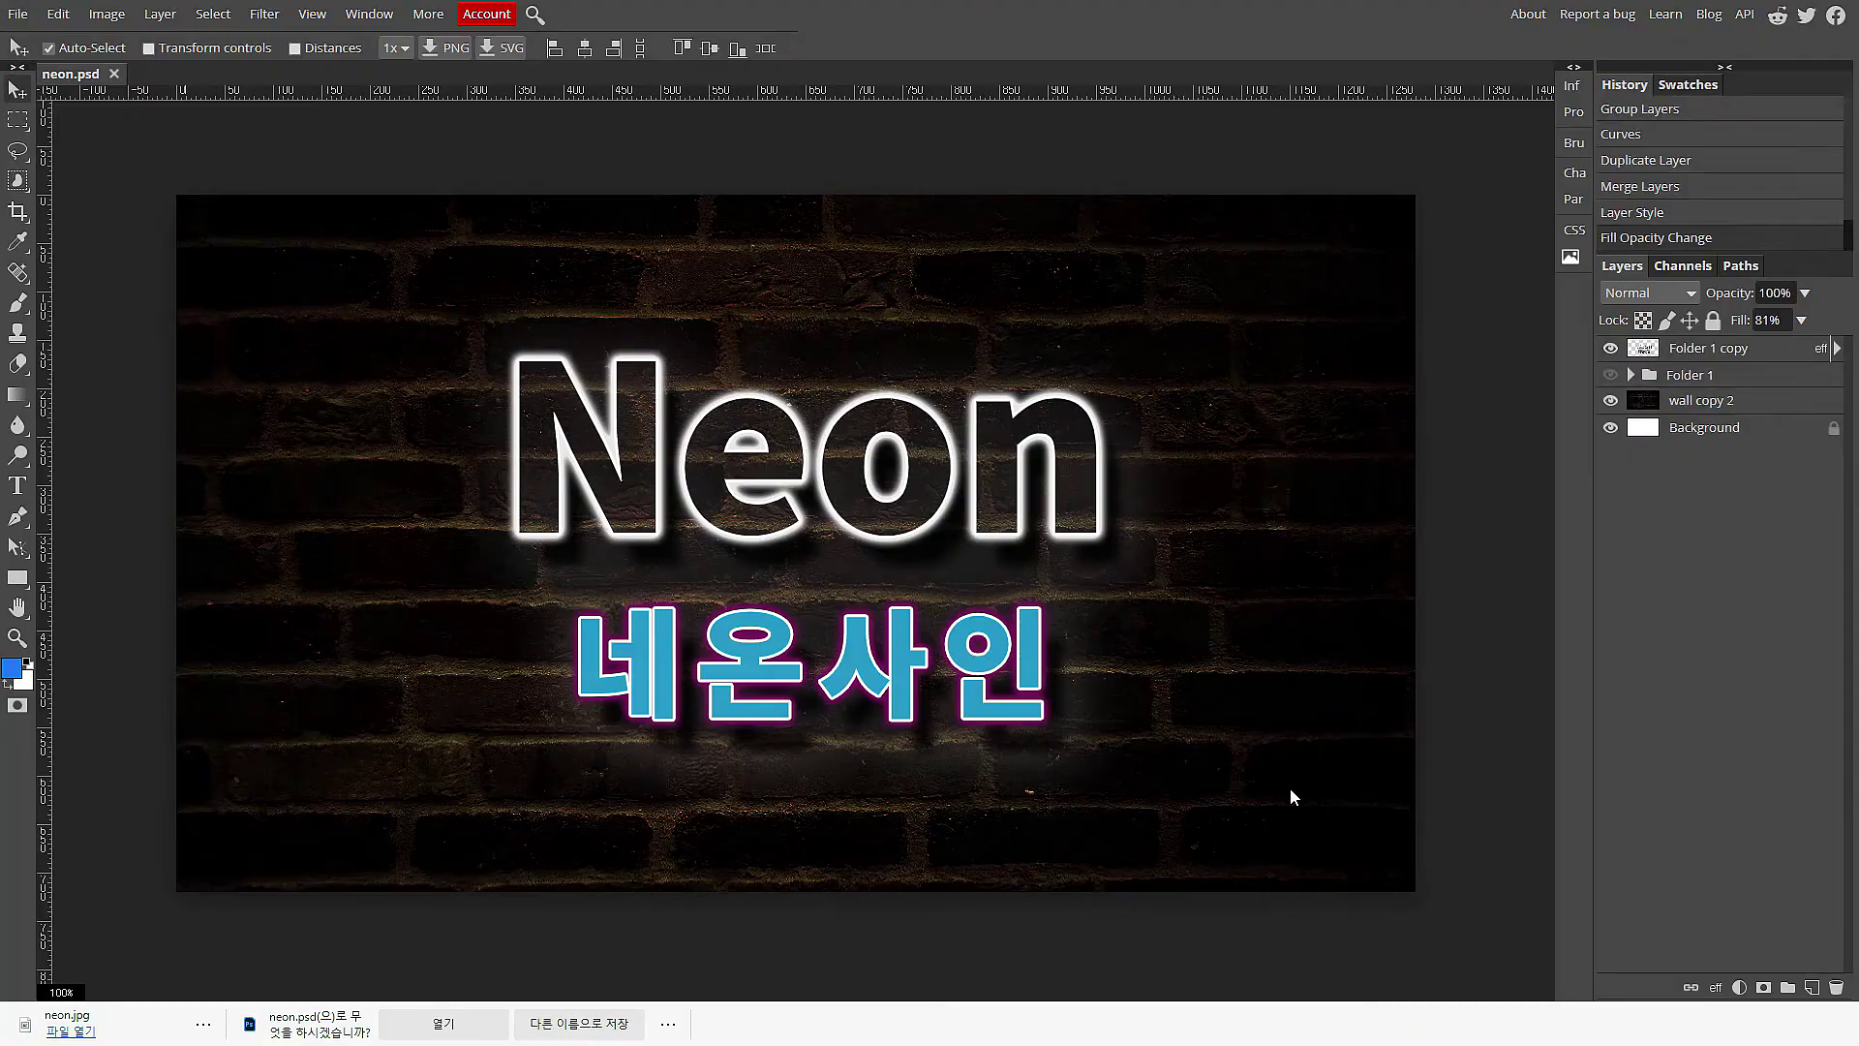